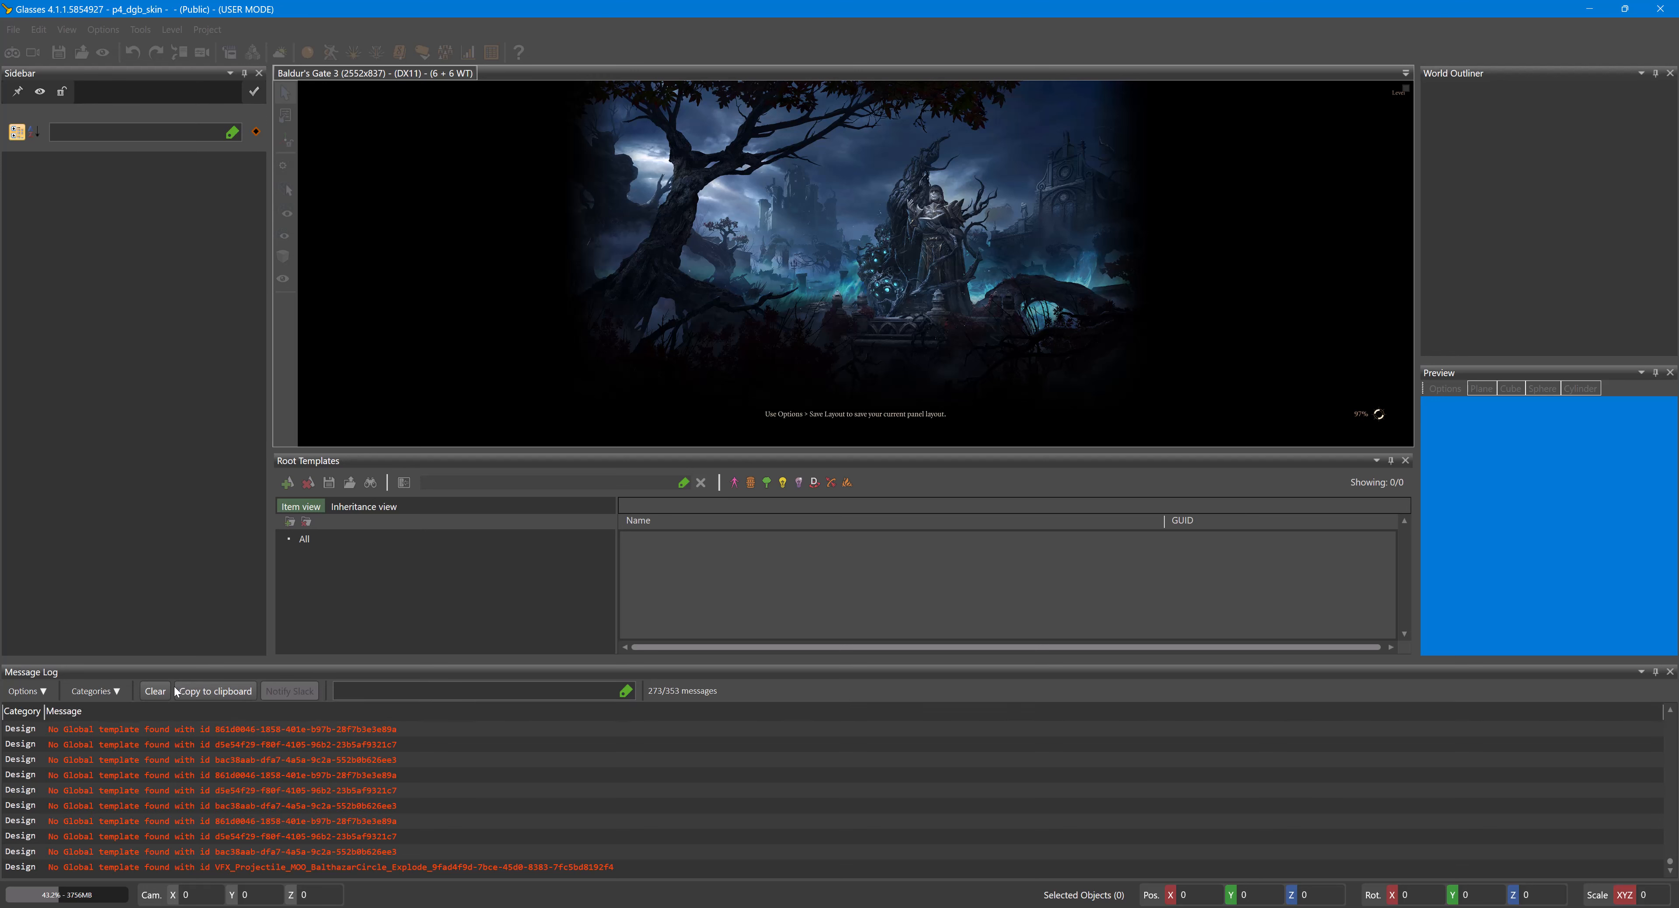
- Load the SYS_CC_I character creation level and clear the message log
{"action": "left_click", "coordinate": [163, 694]}
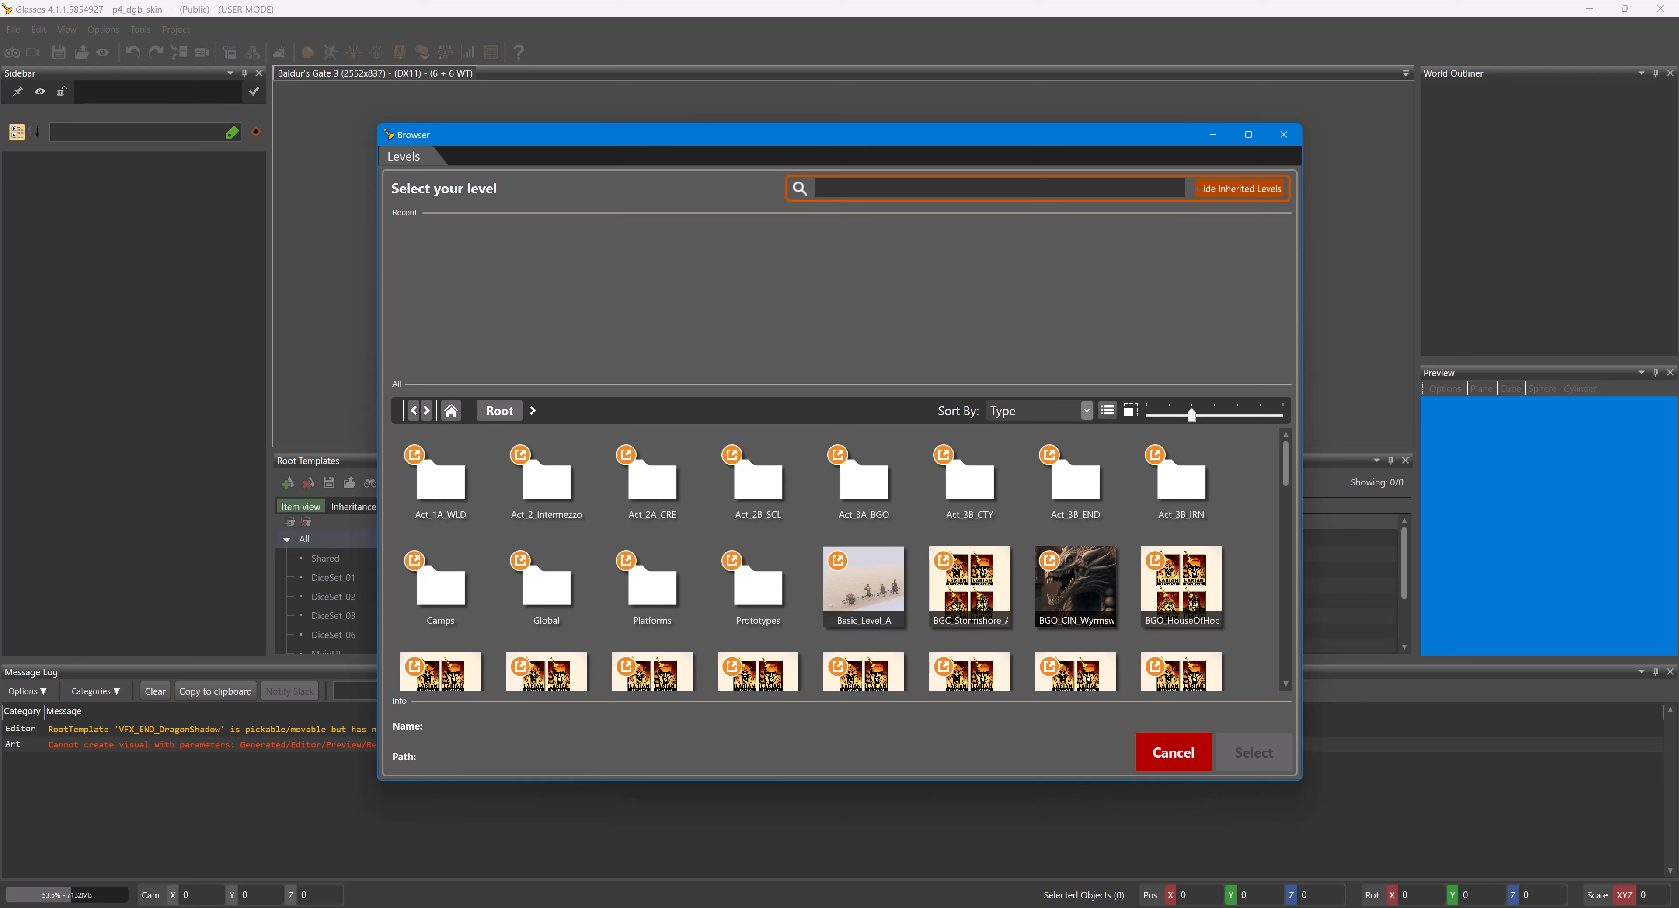
{"action": "type", "text": "CC_"}
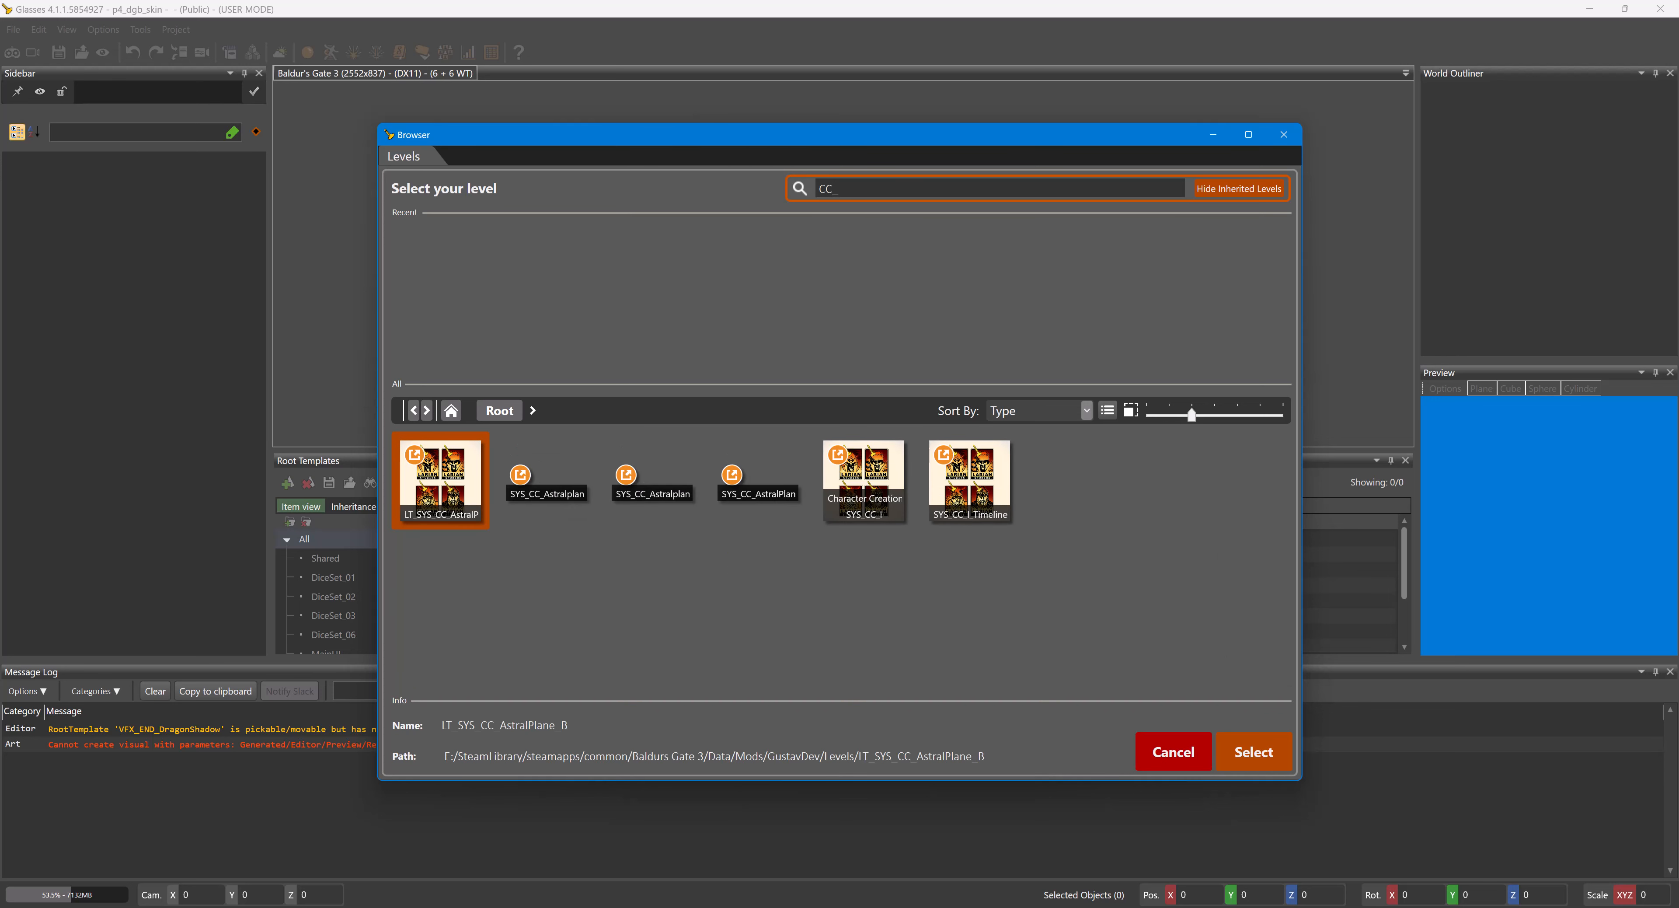
{"action": "type", "text": "I"}
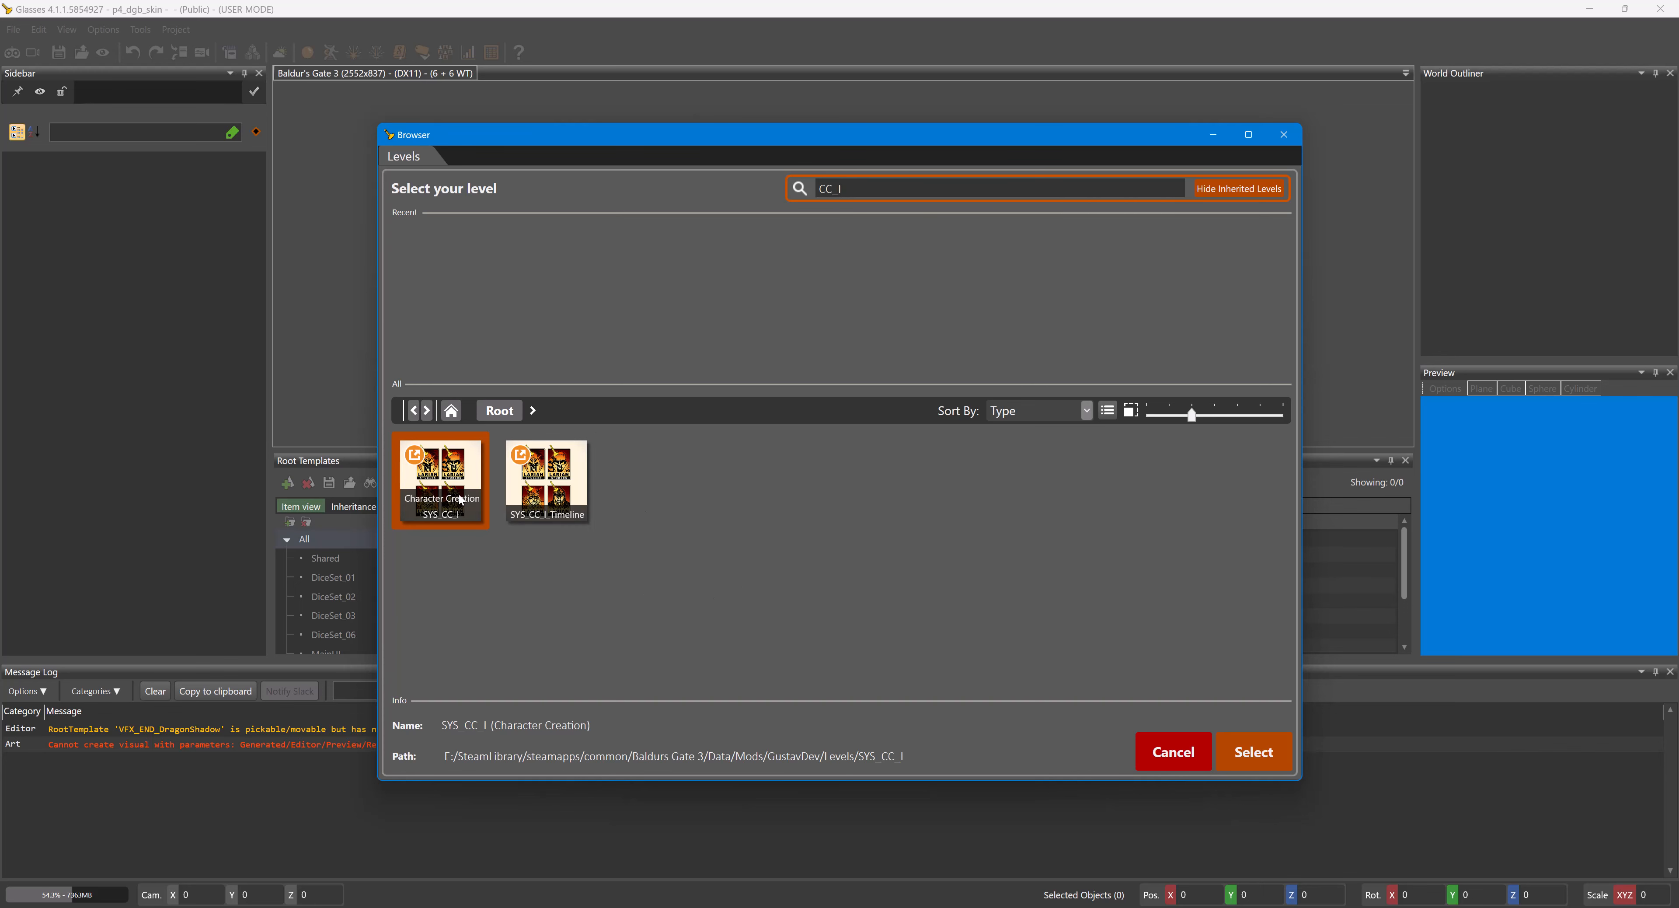
{"action": "left_click", "coordinate": [1268, 752]}
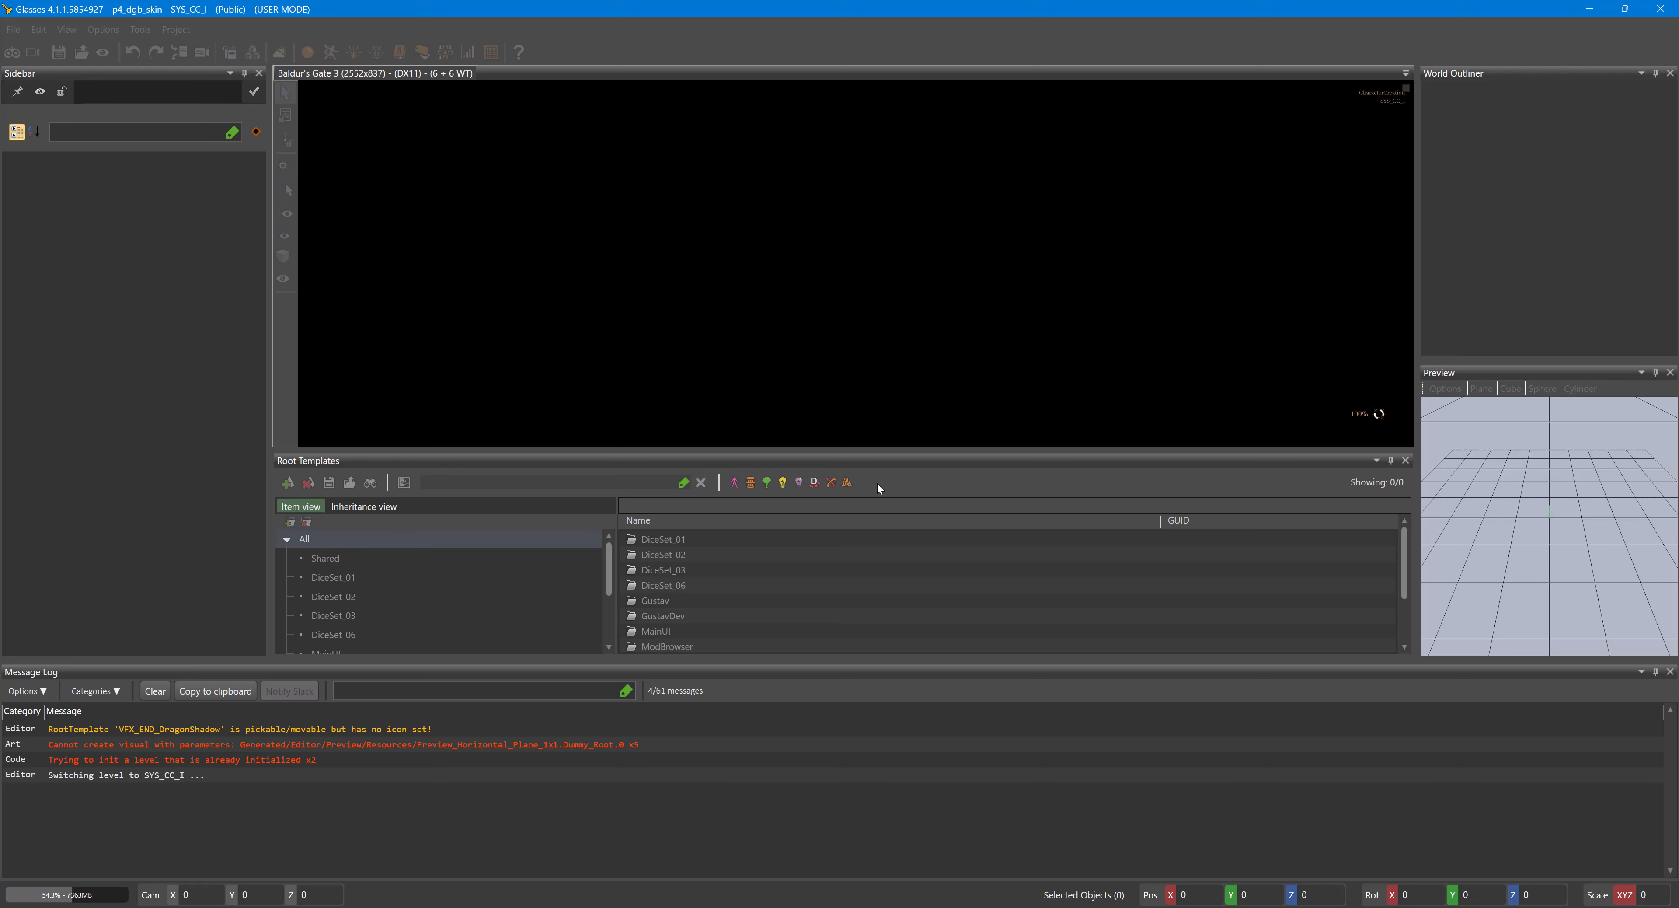
{"action": "left_click", "coordinate": [162, 690]}
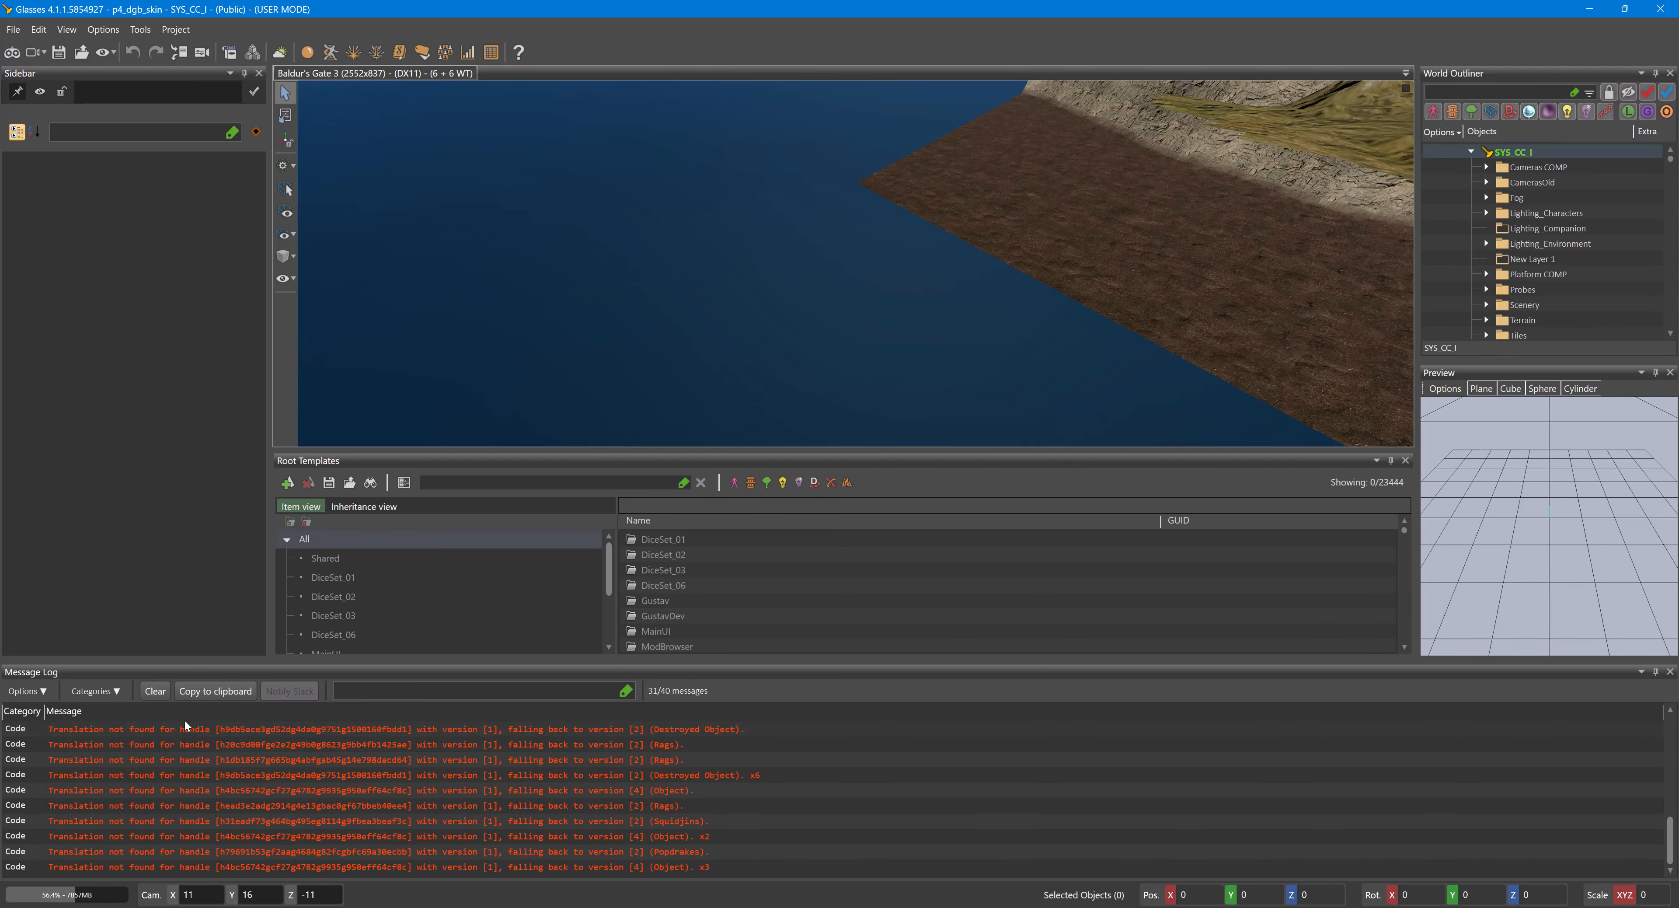
{"action": "left_click", "coordinate": [156, 690]}
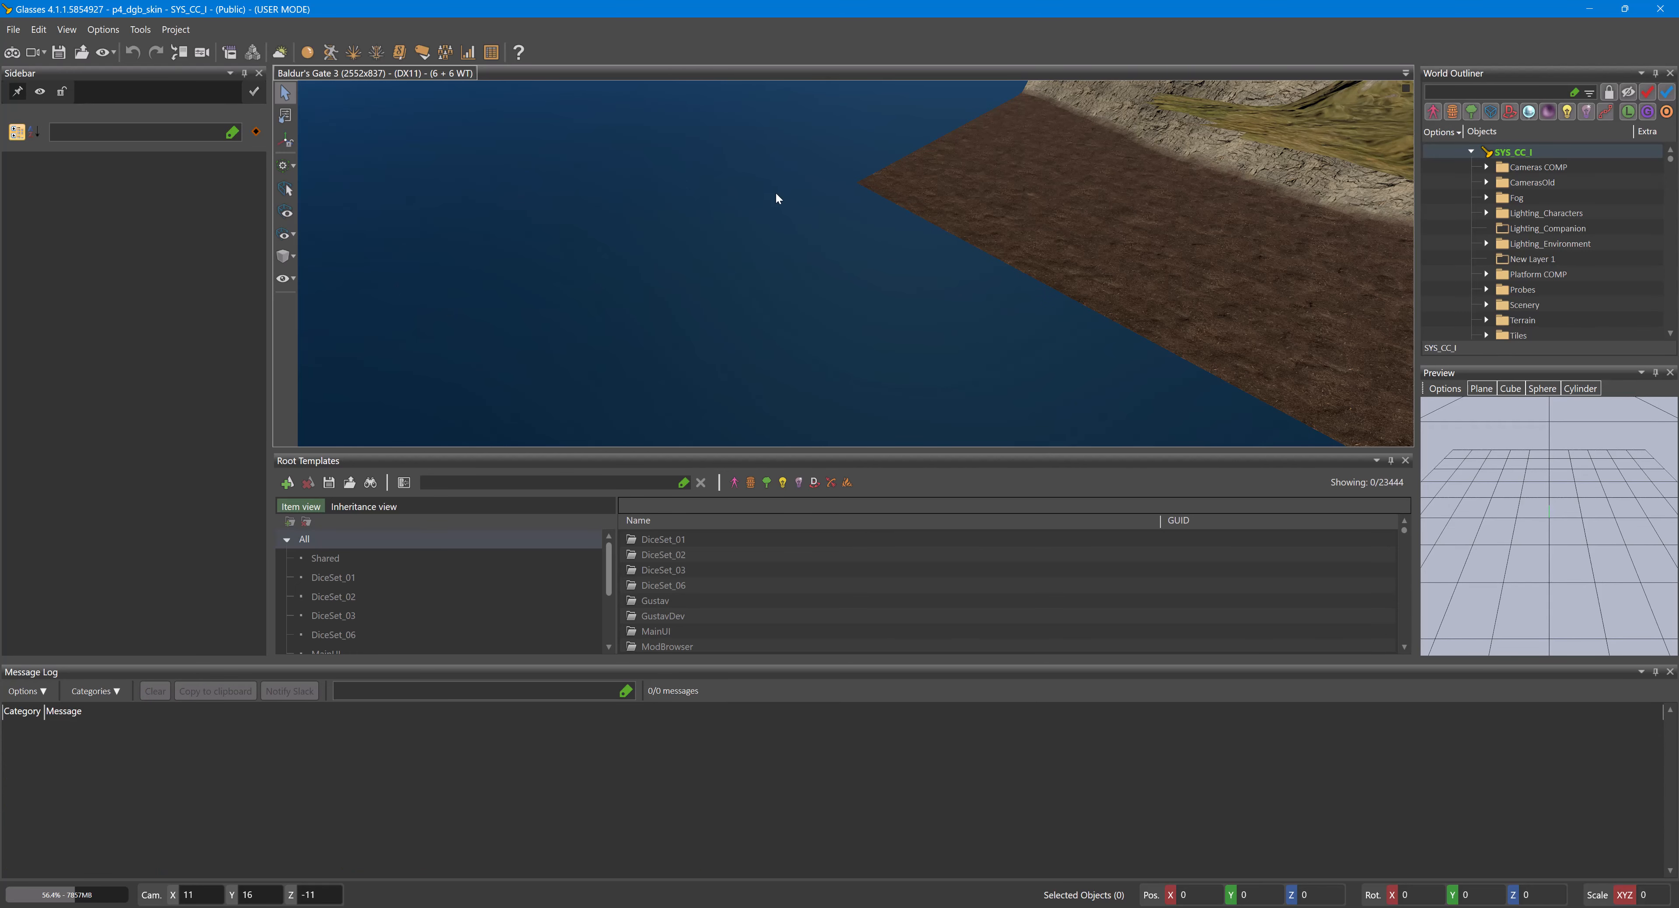
{"action": "mouse_move", "coordinate": [763, 214]}
{"action": "right_mouse_down"}
{"action": "mouse_move", "coordinate": [760, 196]}
{"action": "mouse_move", "coordinate": [847, 141]}
{"action": "mouse_move", "coordinate": [763, 183]}
{"action": "right_mouse_up"}
{"action": "right_click_drag", "start_coordinate": [747, 250], "coordinate": [702, 241]}
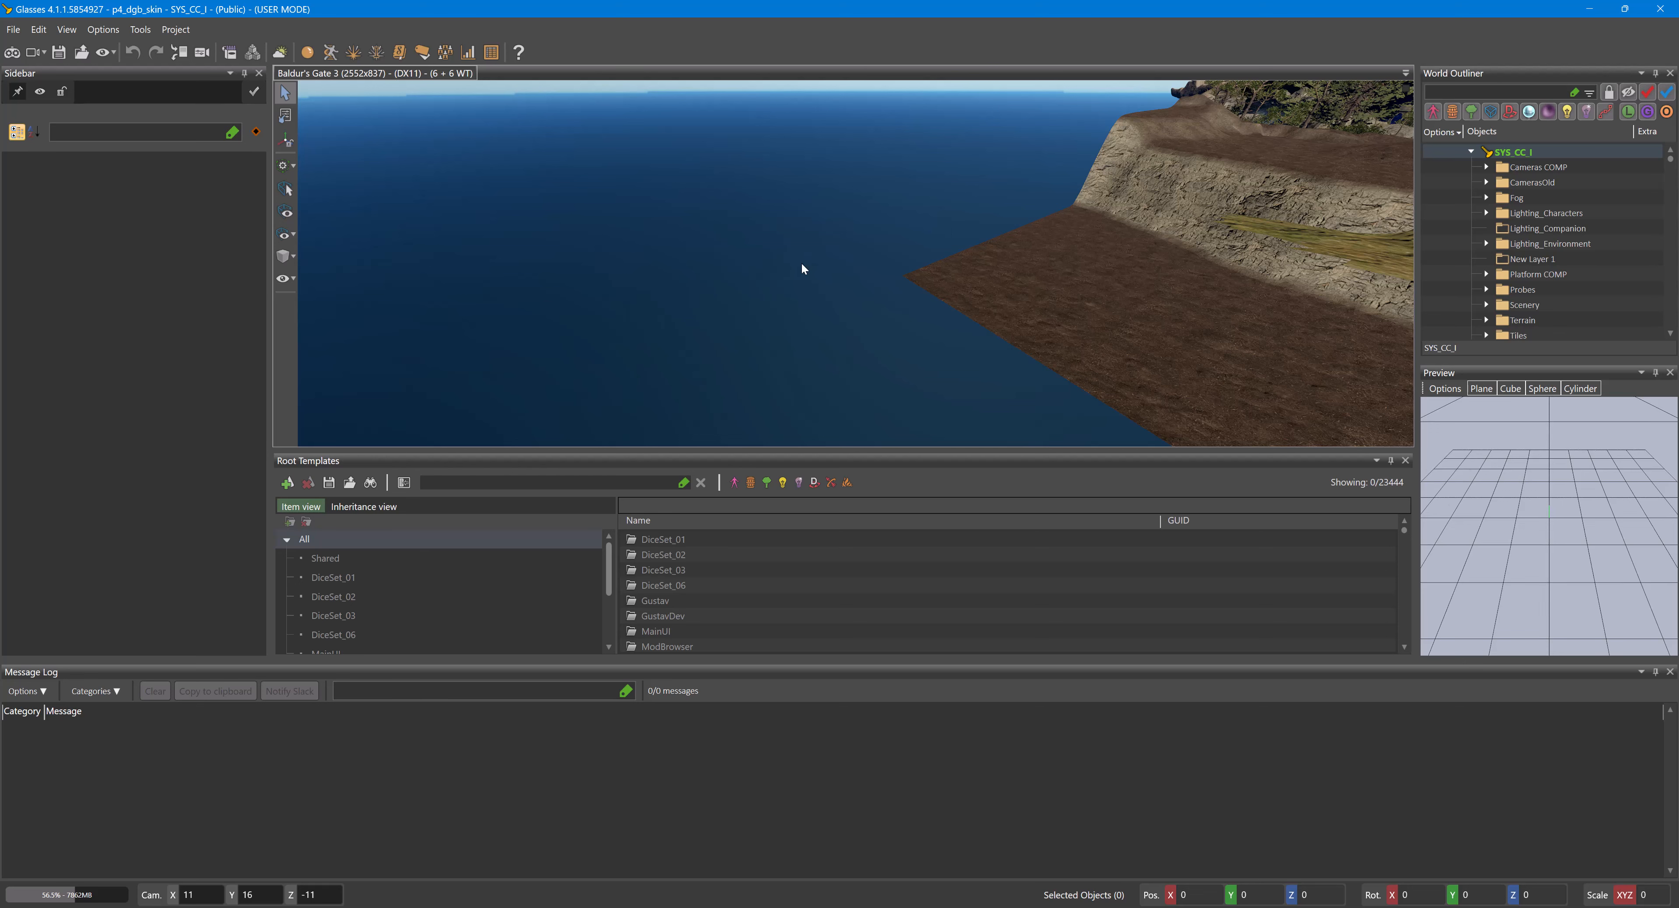
{"action": "right_click_drag", "start_coordinate": [690, 302], "coordinate": [614, 273]}
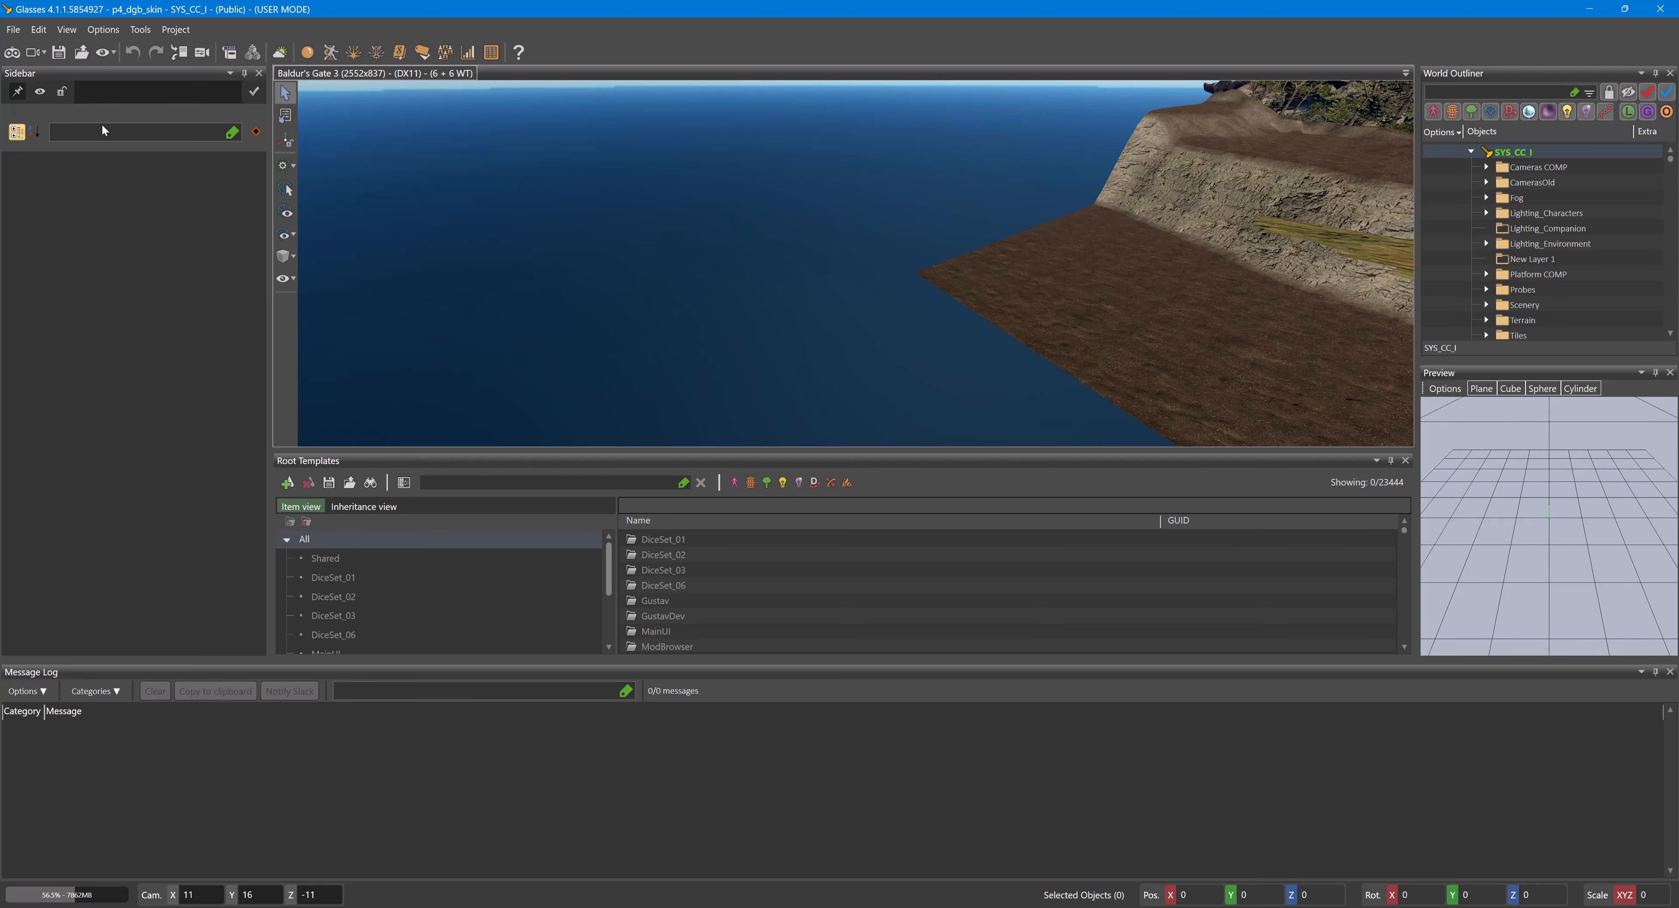
- Open the Resource Manager and give it more room by shrinking the Message Log and the Sidebar
{"action": "left_click", "coordinate": [230, 52]}
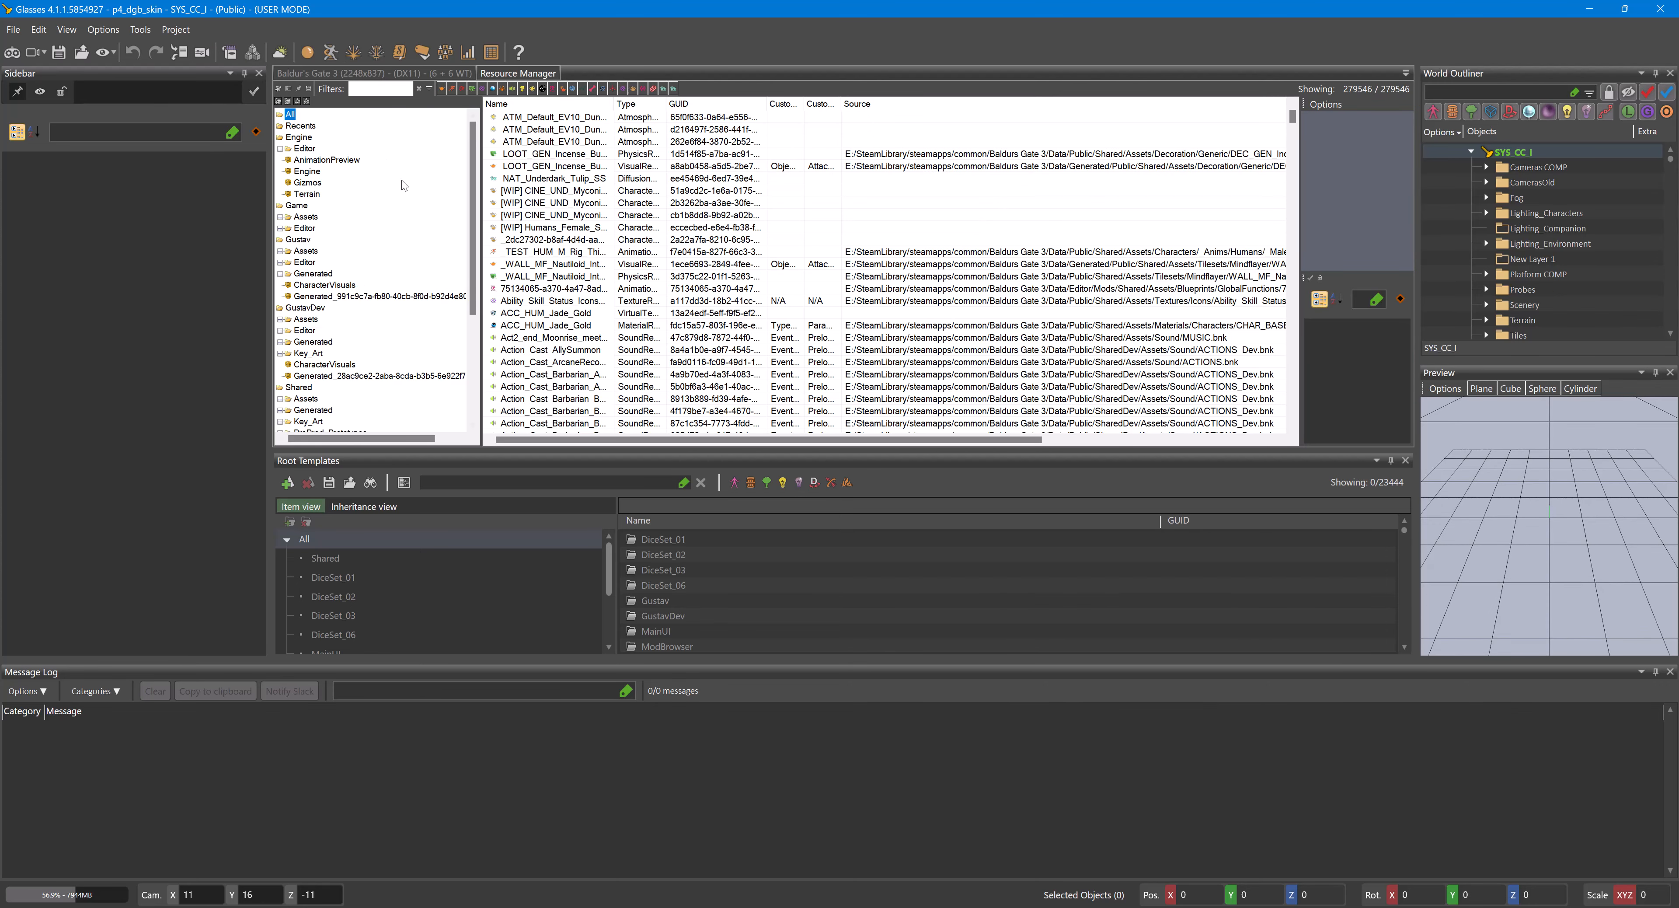
{"action": "left_click", "coordinate": [102, 29]}
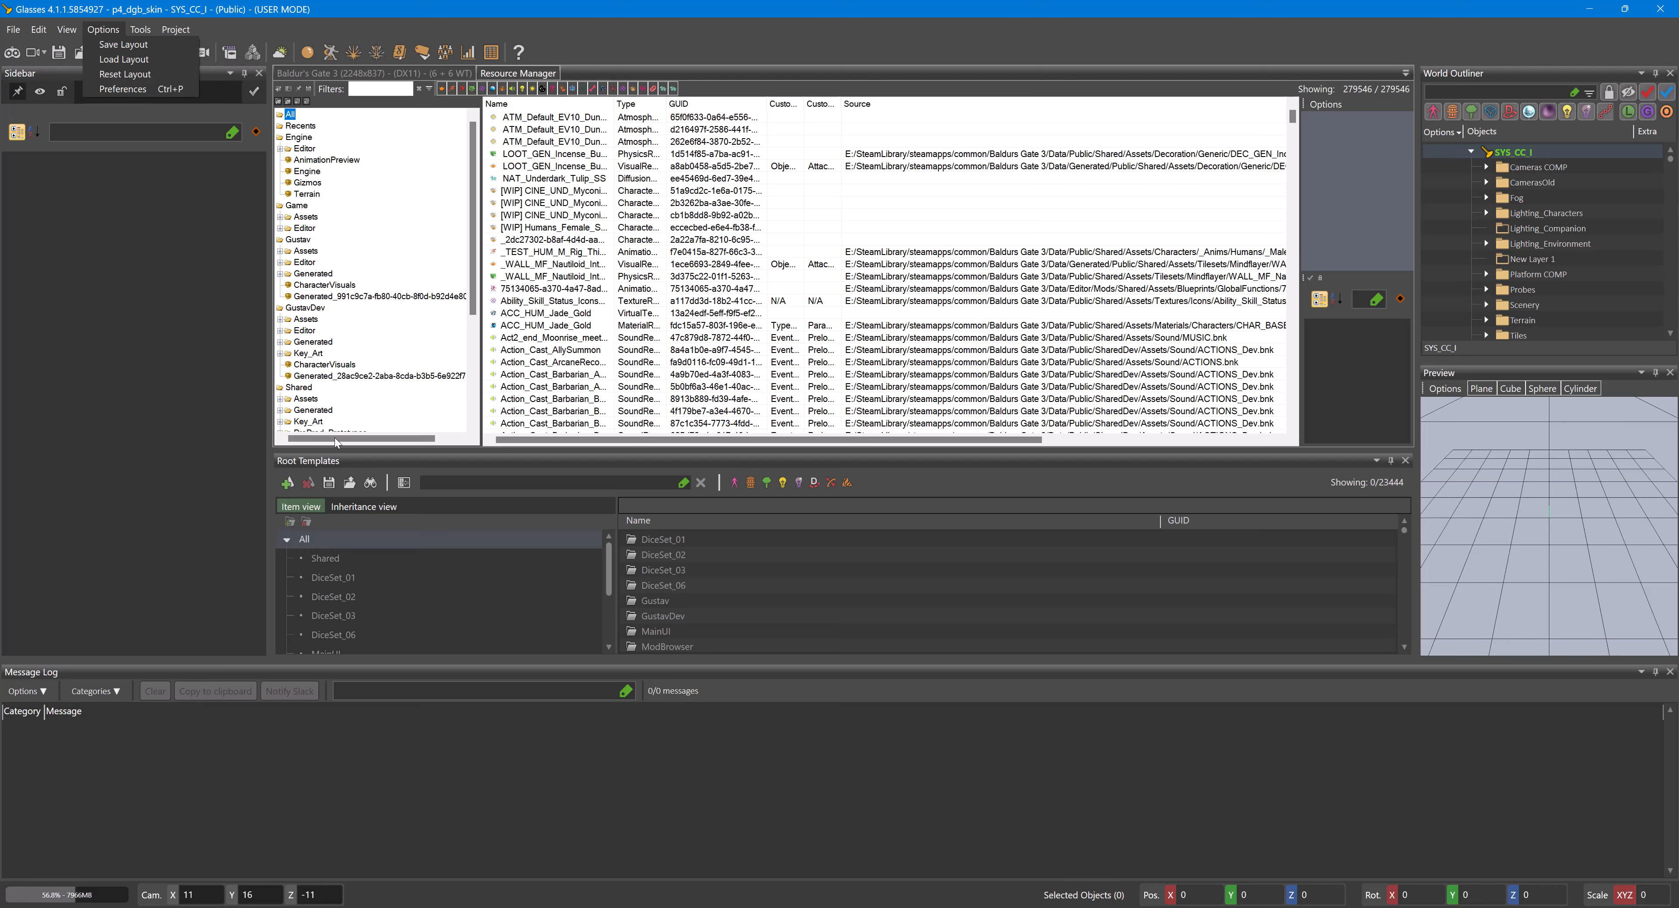
{"action": "left_click", "coordinate": [742, 31]}
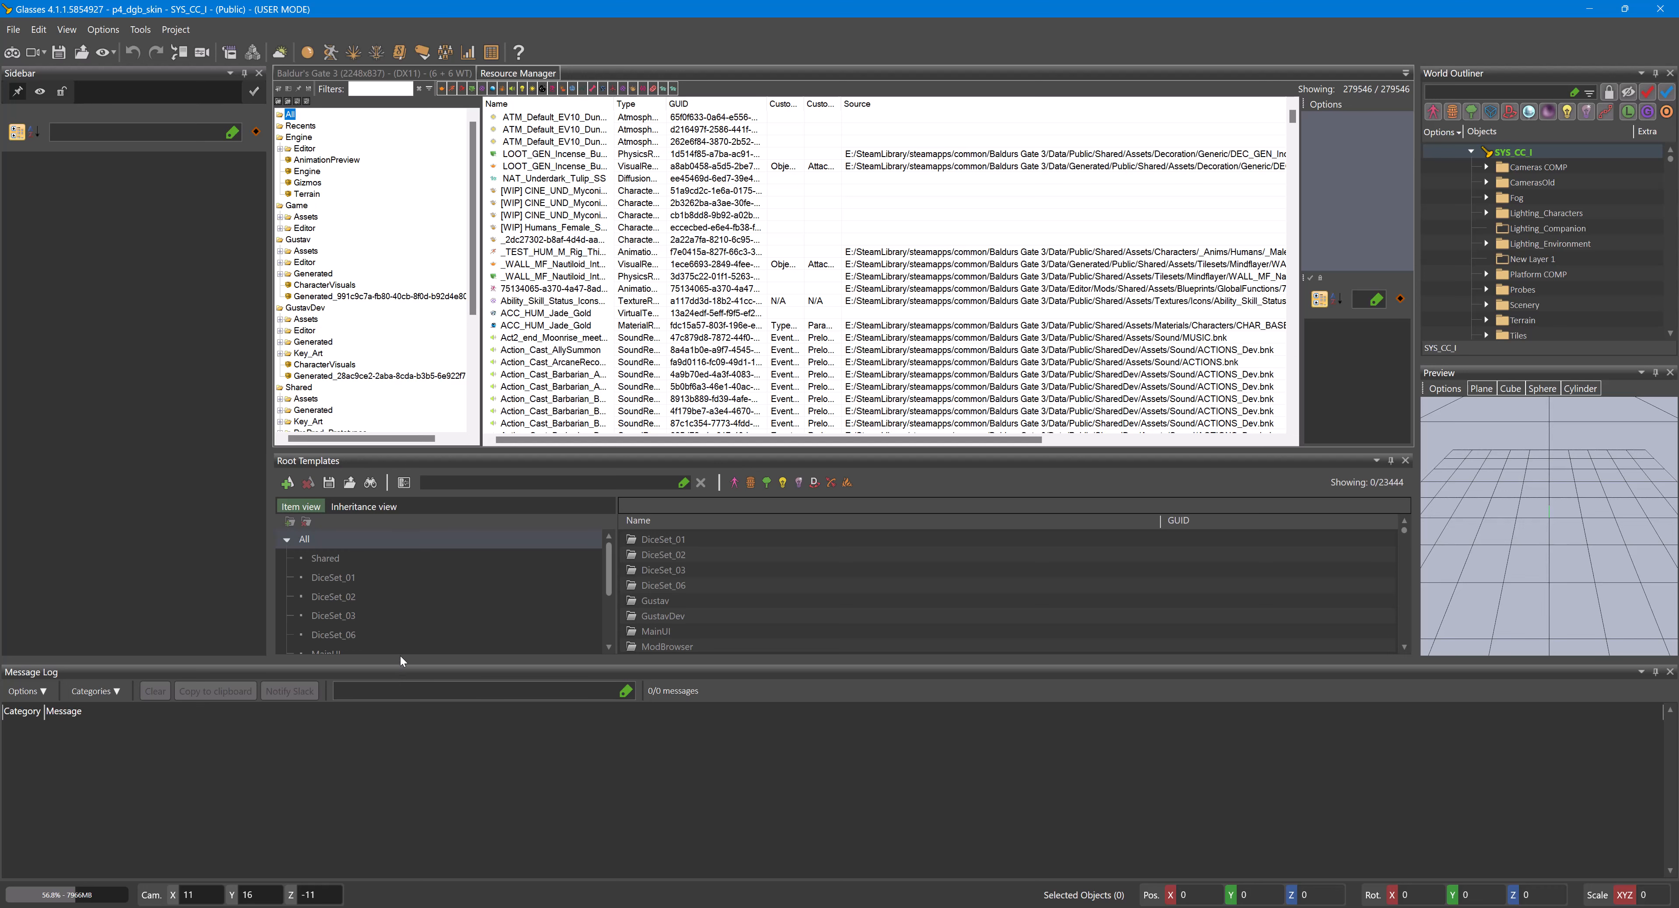
{"action": "left_click_drag", "start_coordinate": [397, 660], "coordinate": [374, 803]}
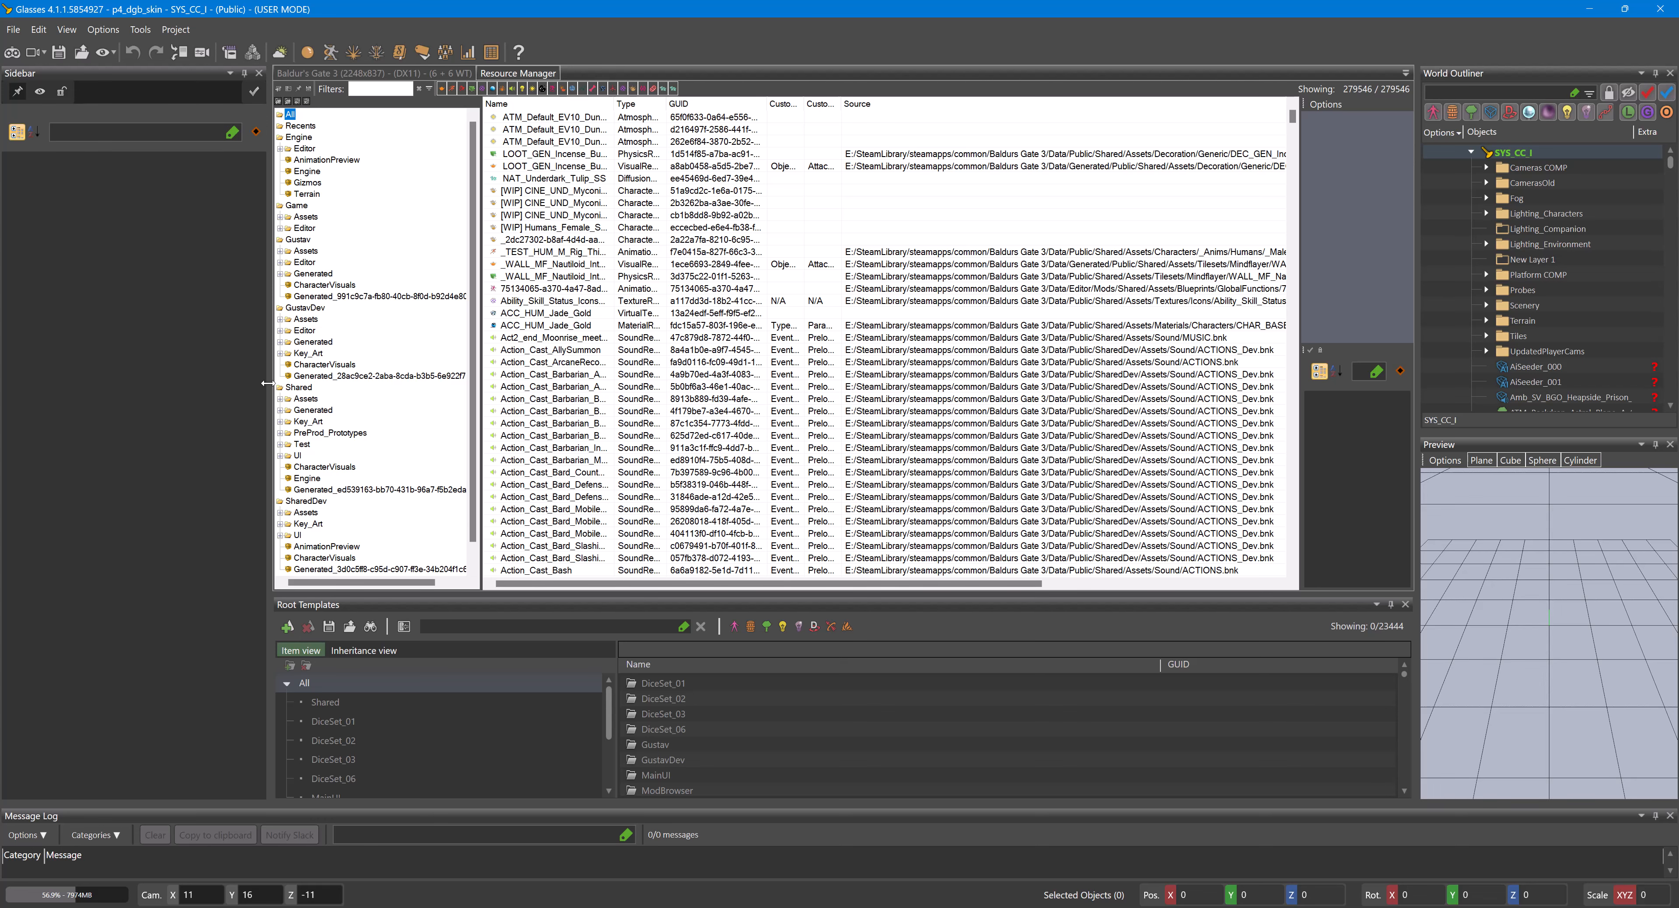
{"action": "left_click_drag", "start_coordinate": [269, 386], "coordinate": [197, 386]}
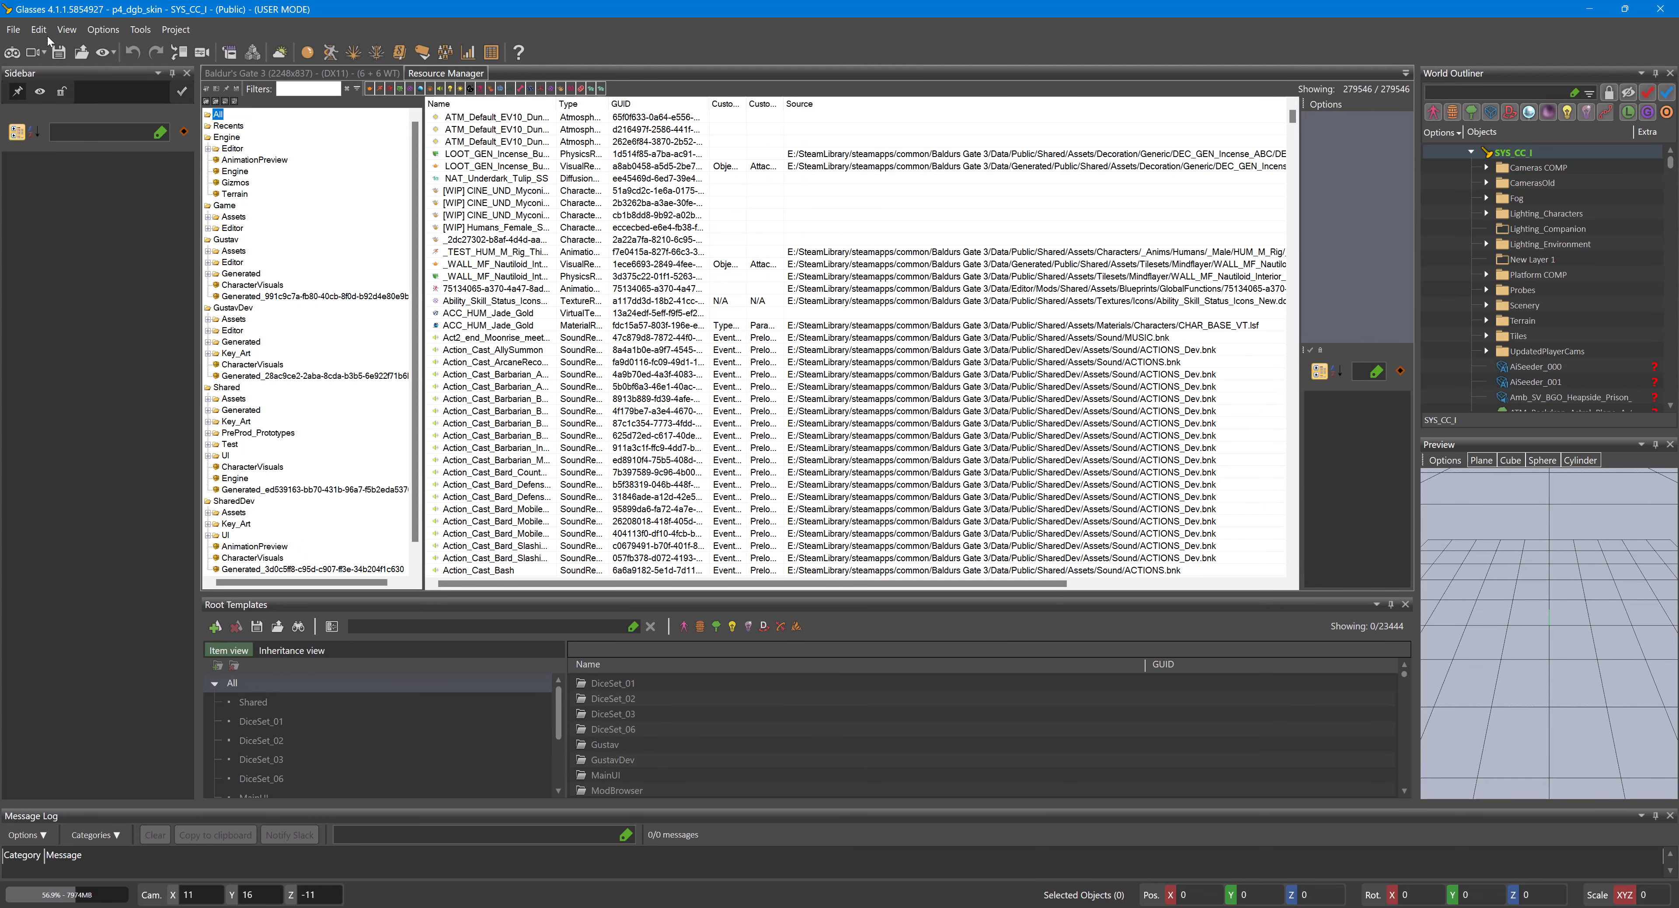
{"action": "left_click", "coordinate": [104, 30]}
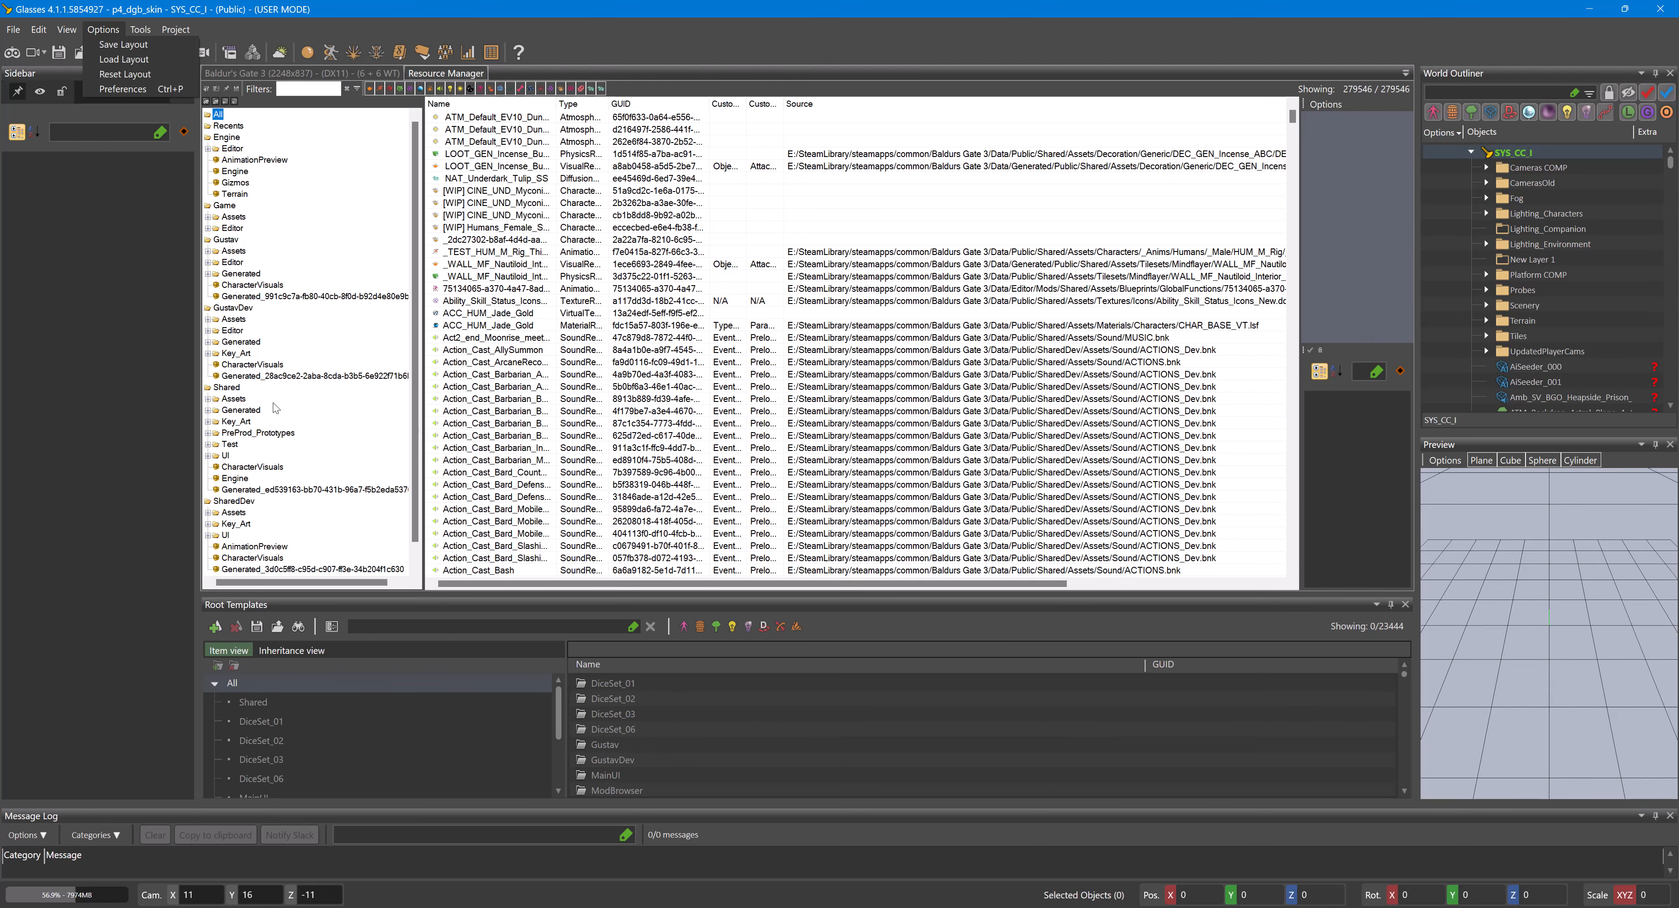
- Create a package named p4_dgb_skin_gold in the p4_dgb_skin mod's resource folder and select it
{"action": "scroll", "coordinate": [317, 554], "scroll_direction": "down", "scroll_amount": 1}
{"action": "left_click", "coordinate": [272, 567]}
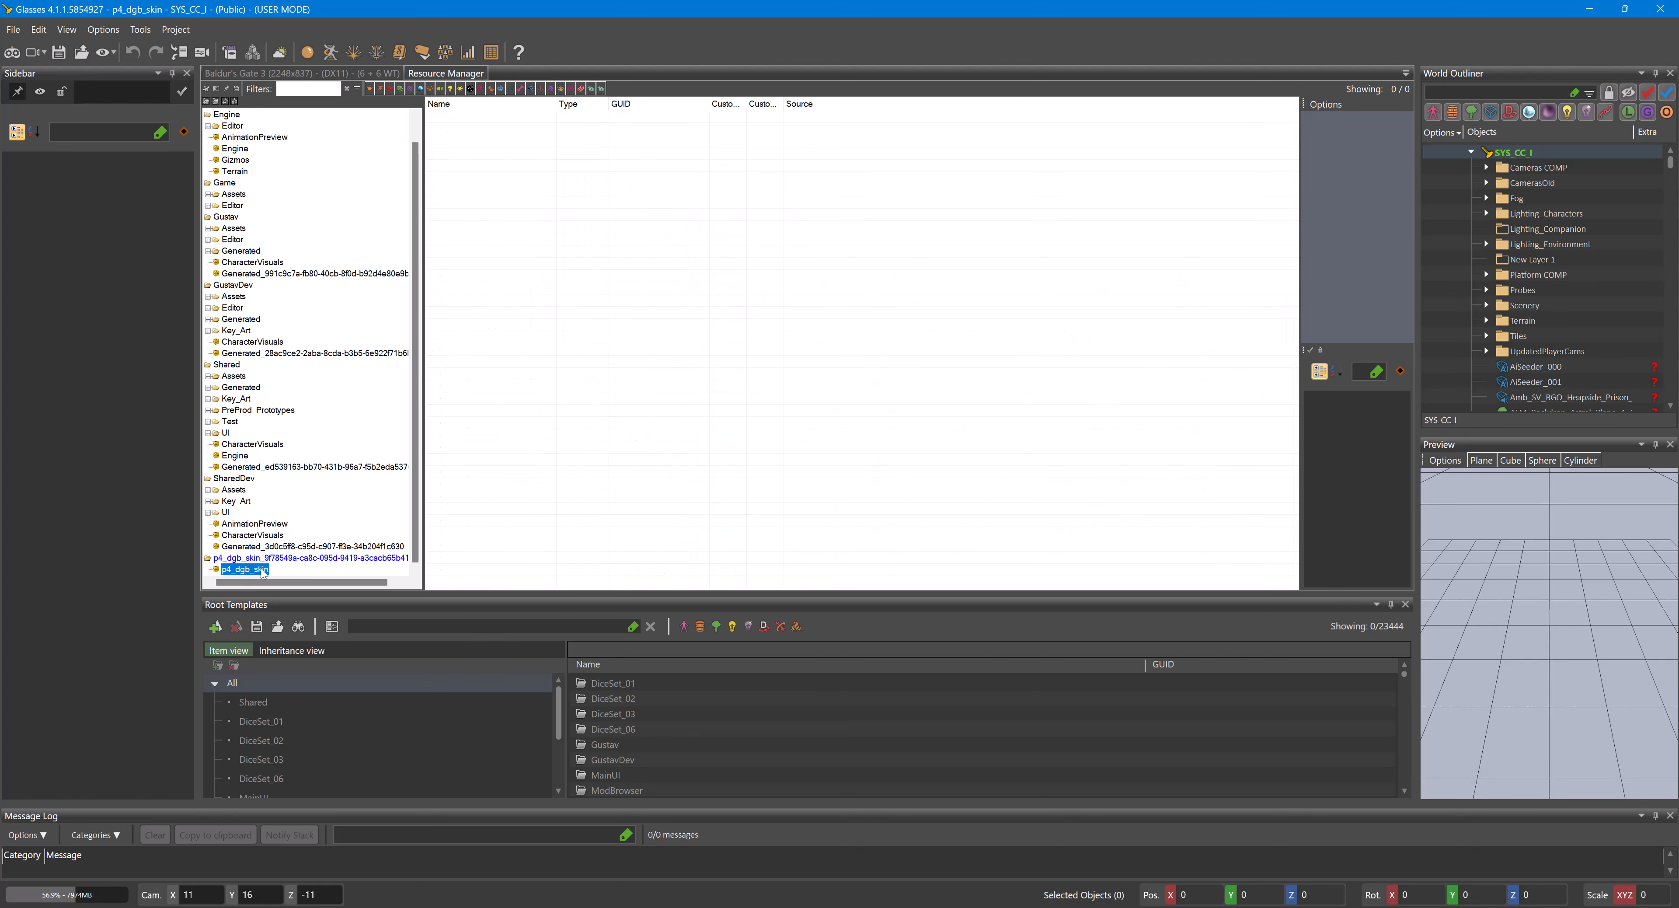
{"action": "left_click", "coordinate": [273, 558]}
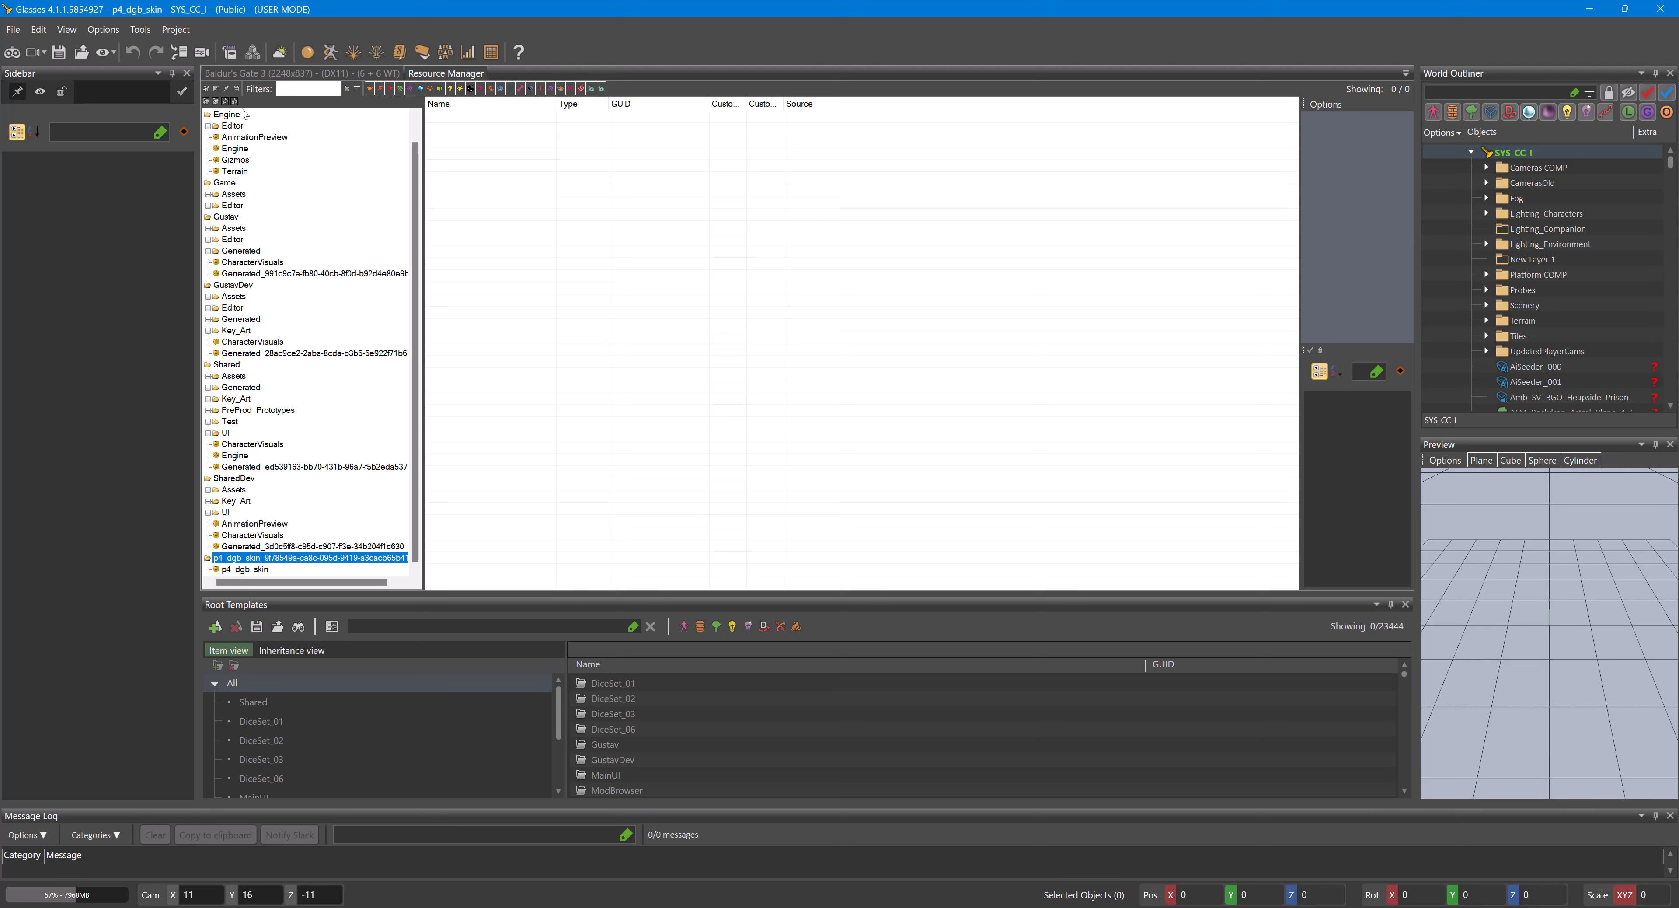
{"action": "left_click", "coordinate": [226, 102]}
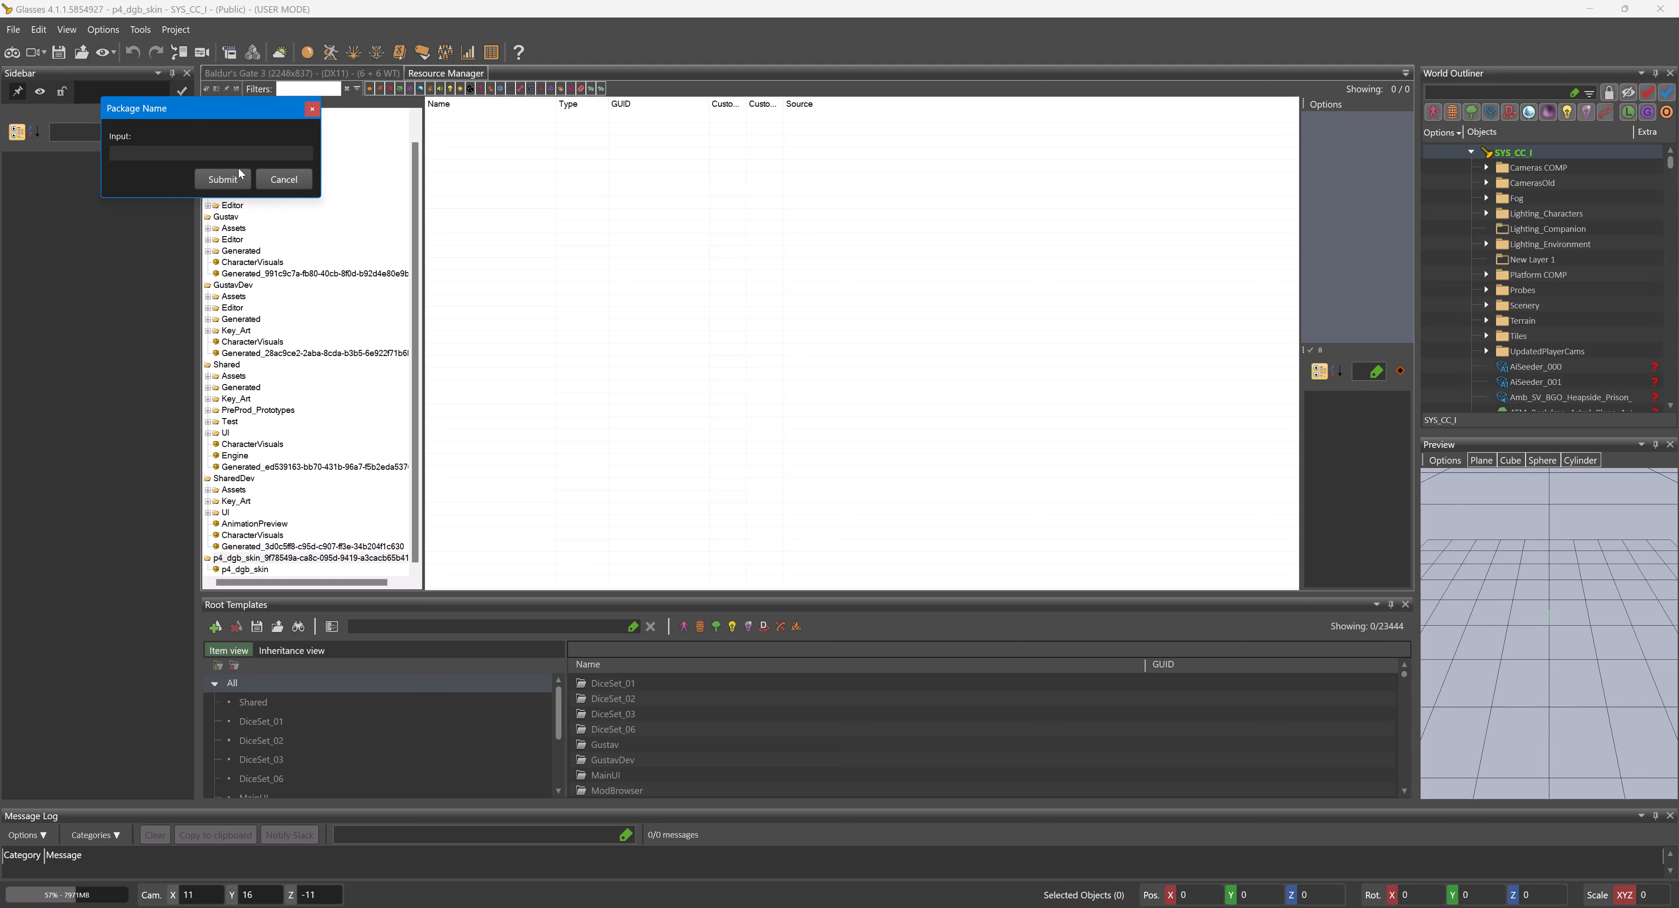
{"action": "type", "text": "p4_dgb_skin_gold"}
{"action": "left_click_drag", "start_coordinate": [181, 153], "coordinate": [163, 151]}
{"action": "left_click", "coordinate": [220, 179]}
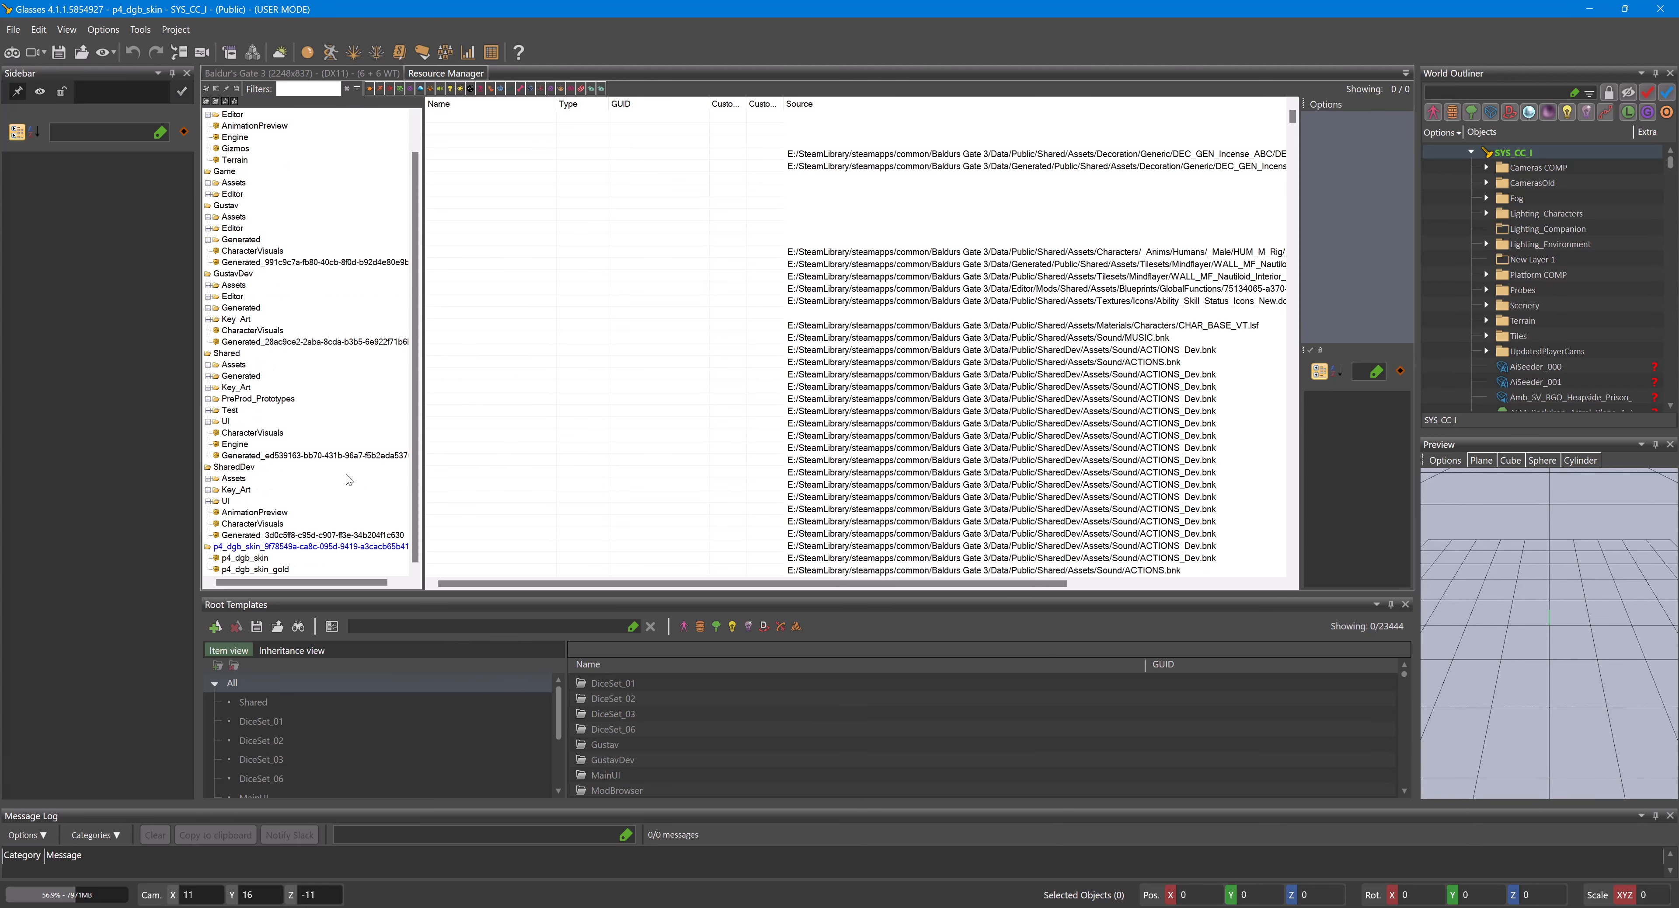
{"action": "left_click", "coordinate": [252, 570]}
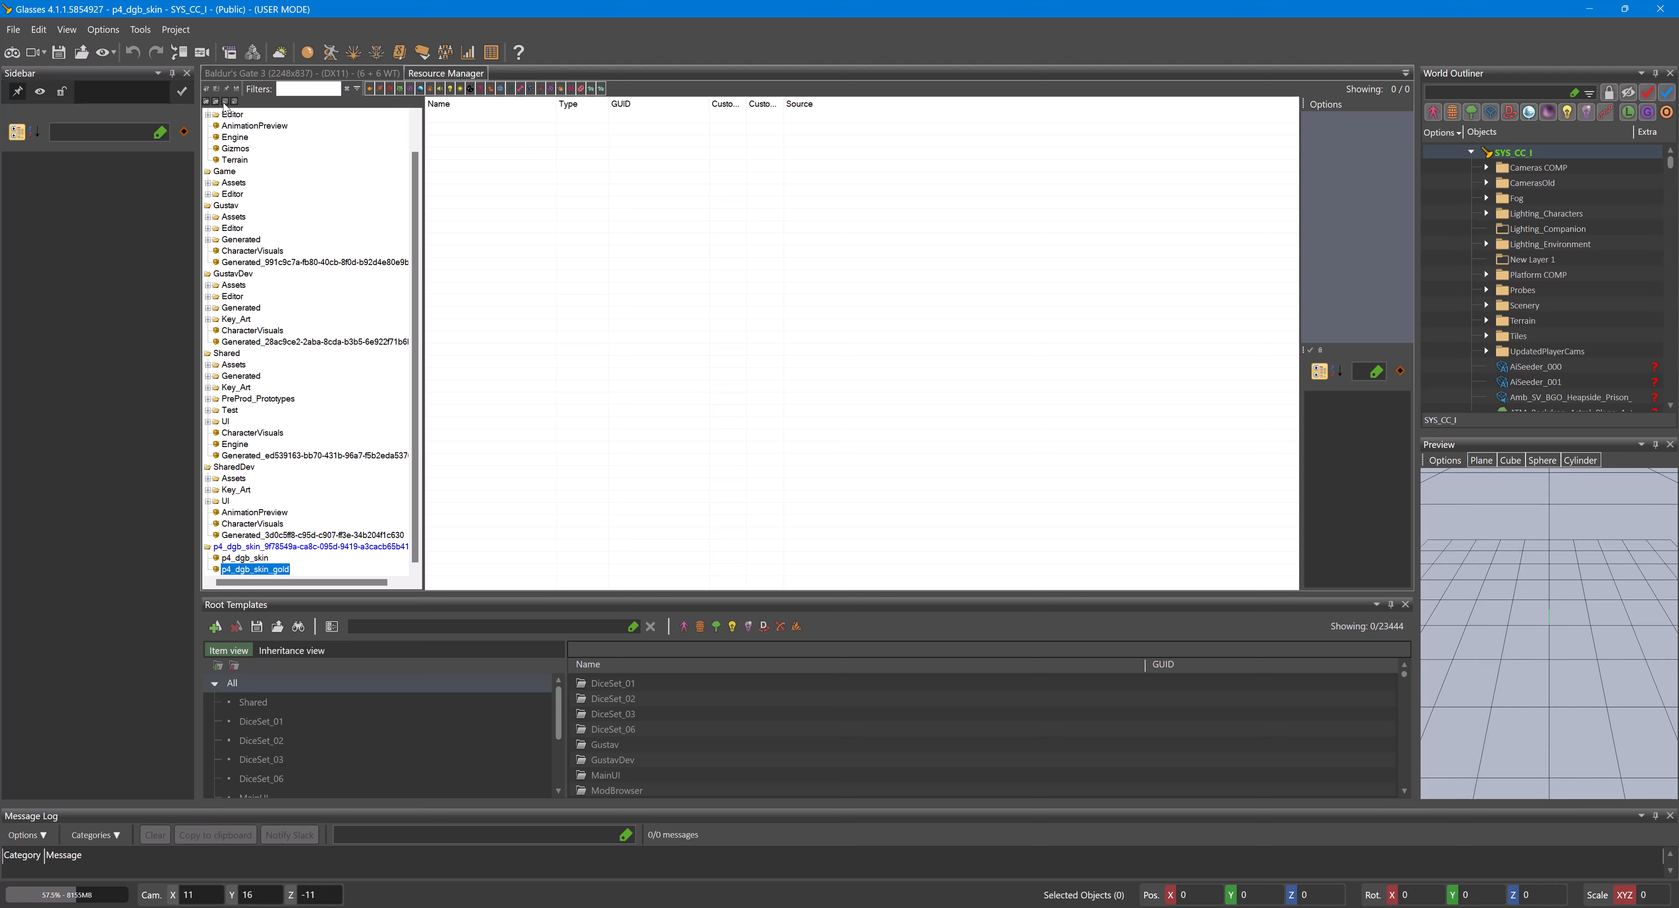
- Browse to SharedDev's Assets > Characters > Character Editor Presets > Skin Presets > Dragonborn and widen the resource Name column
{"action": "left_click", "coordinate": [551, 206]}
{"action": "scroll", "coordinate": [315, 372], "scroll_direction": "up", "scroll_amount": 1}
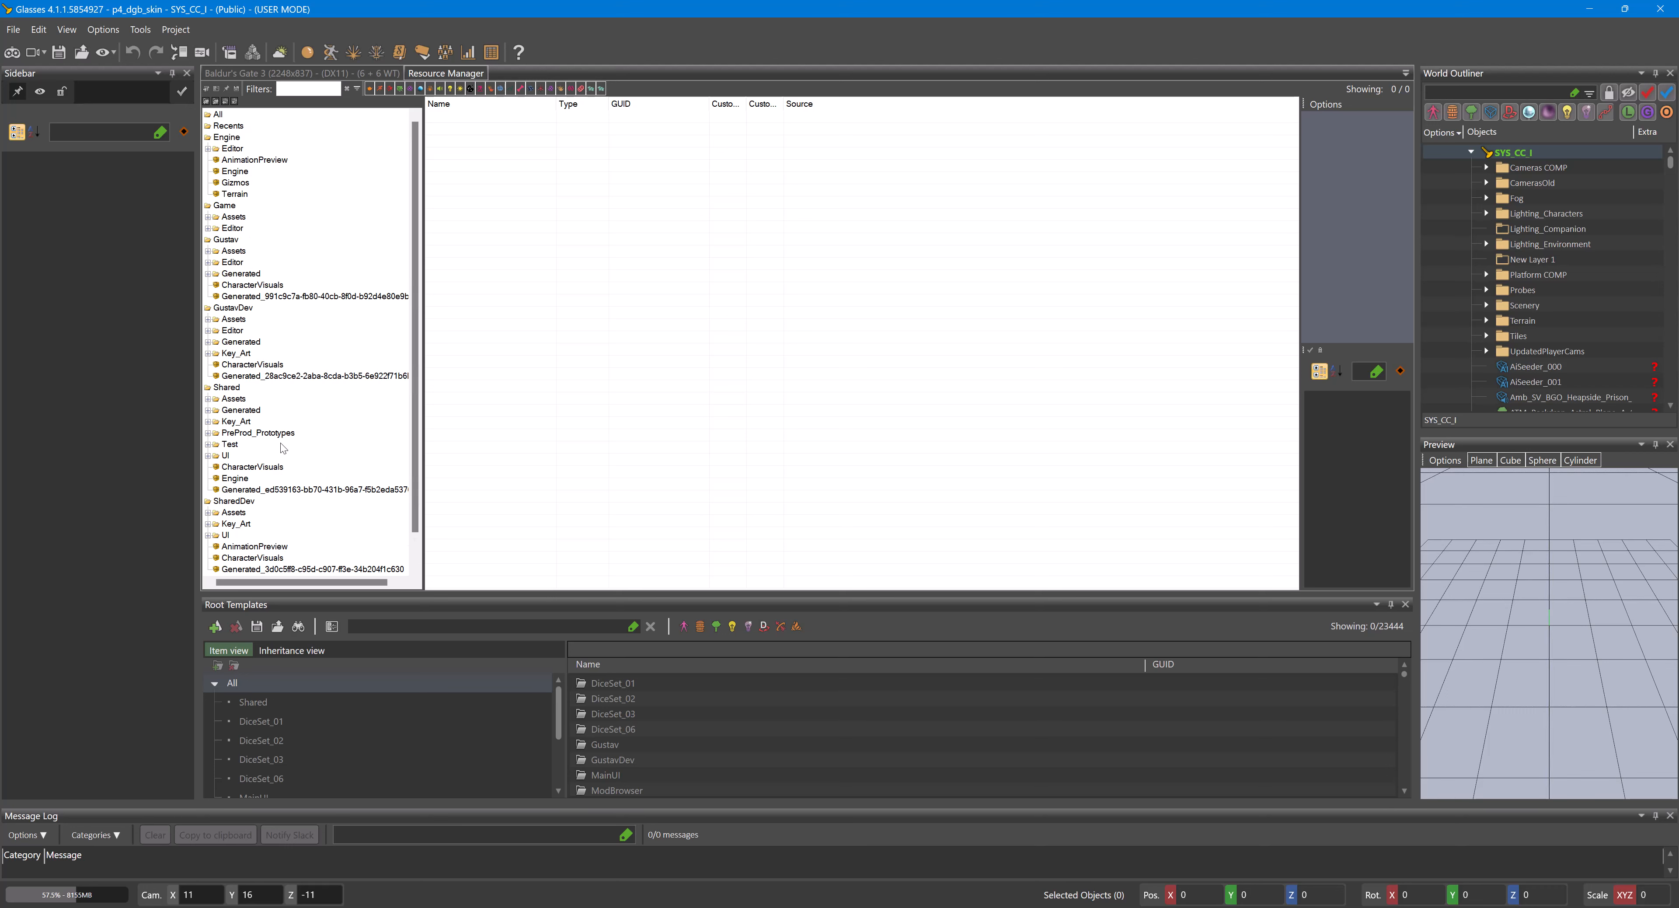
{"action": "scroll", "coordinate": [226, 499], "scroll_direction": "down", "scroll_amount": 1}
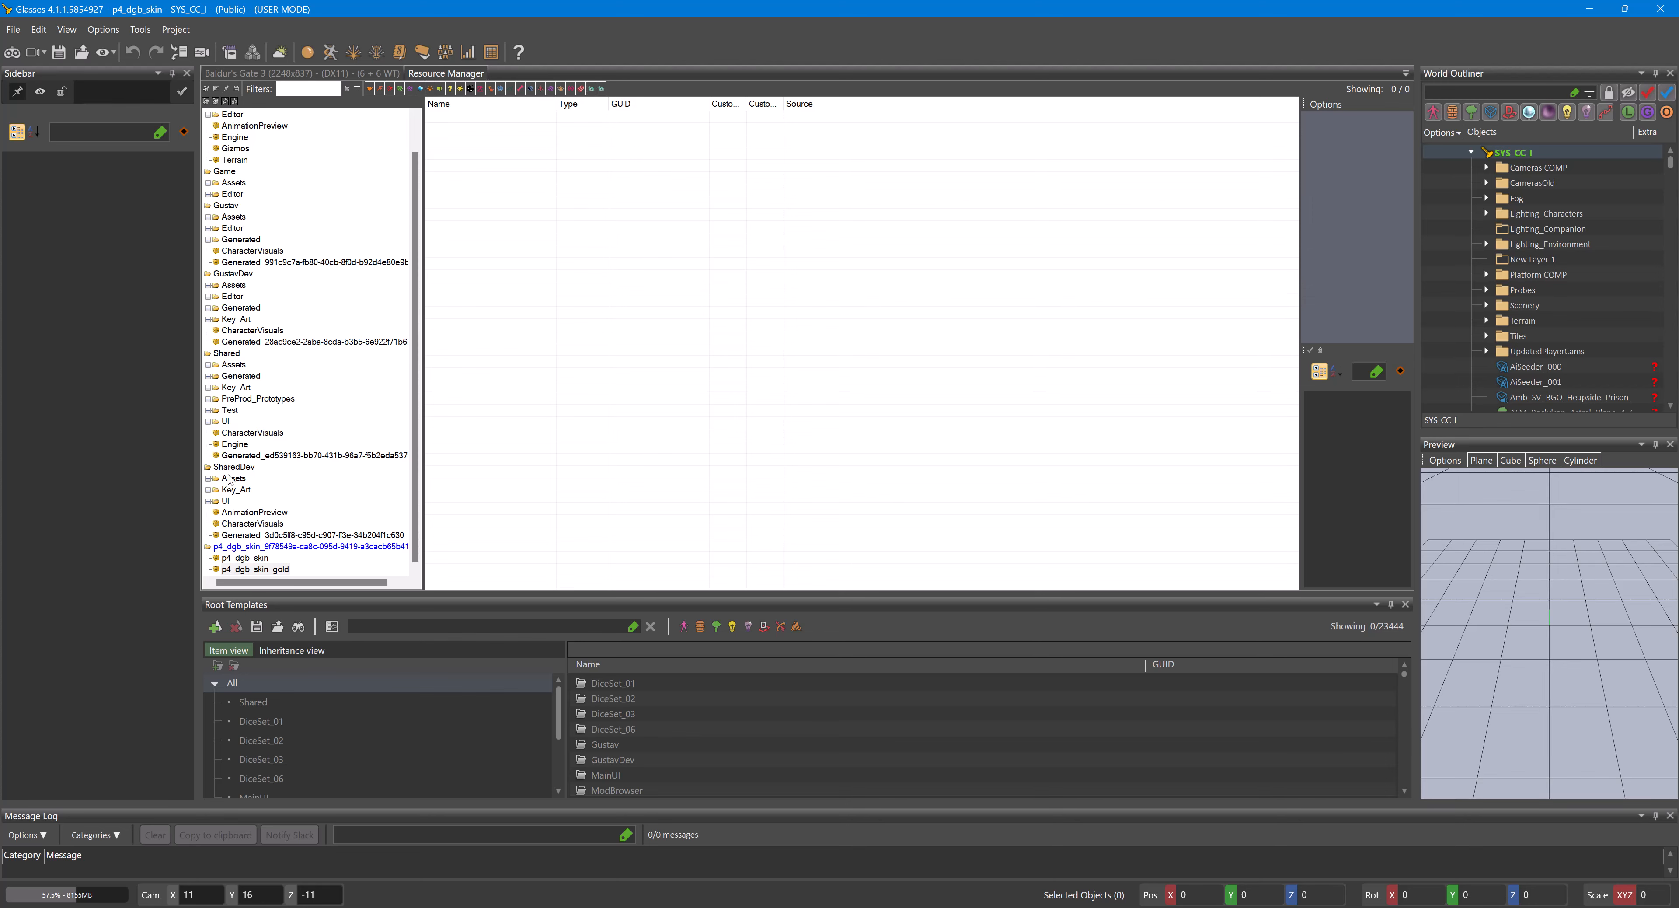
{"action": "double_click", "coordinate": [237, 478]}
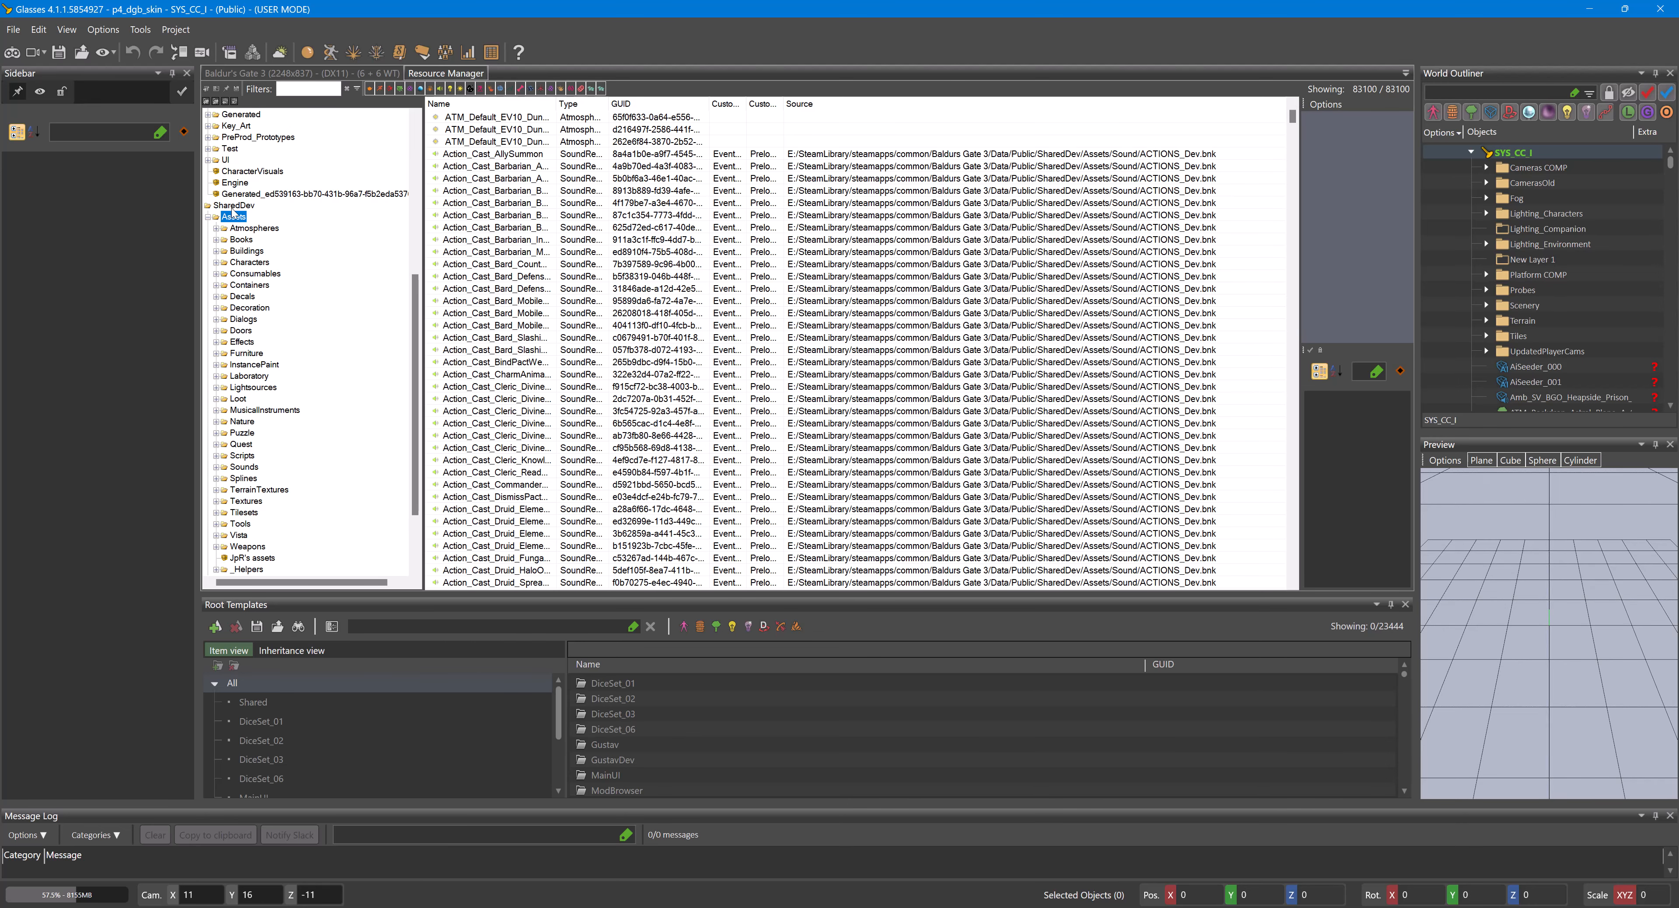
{"action": "double_click", "coordinate": [243, 262]}
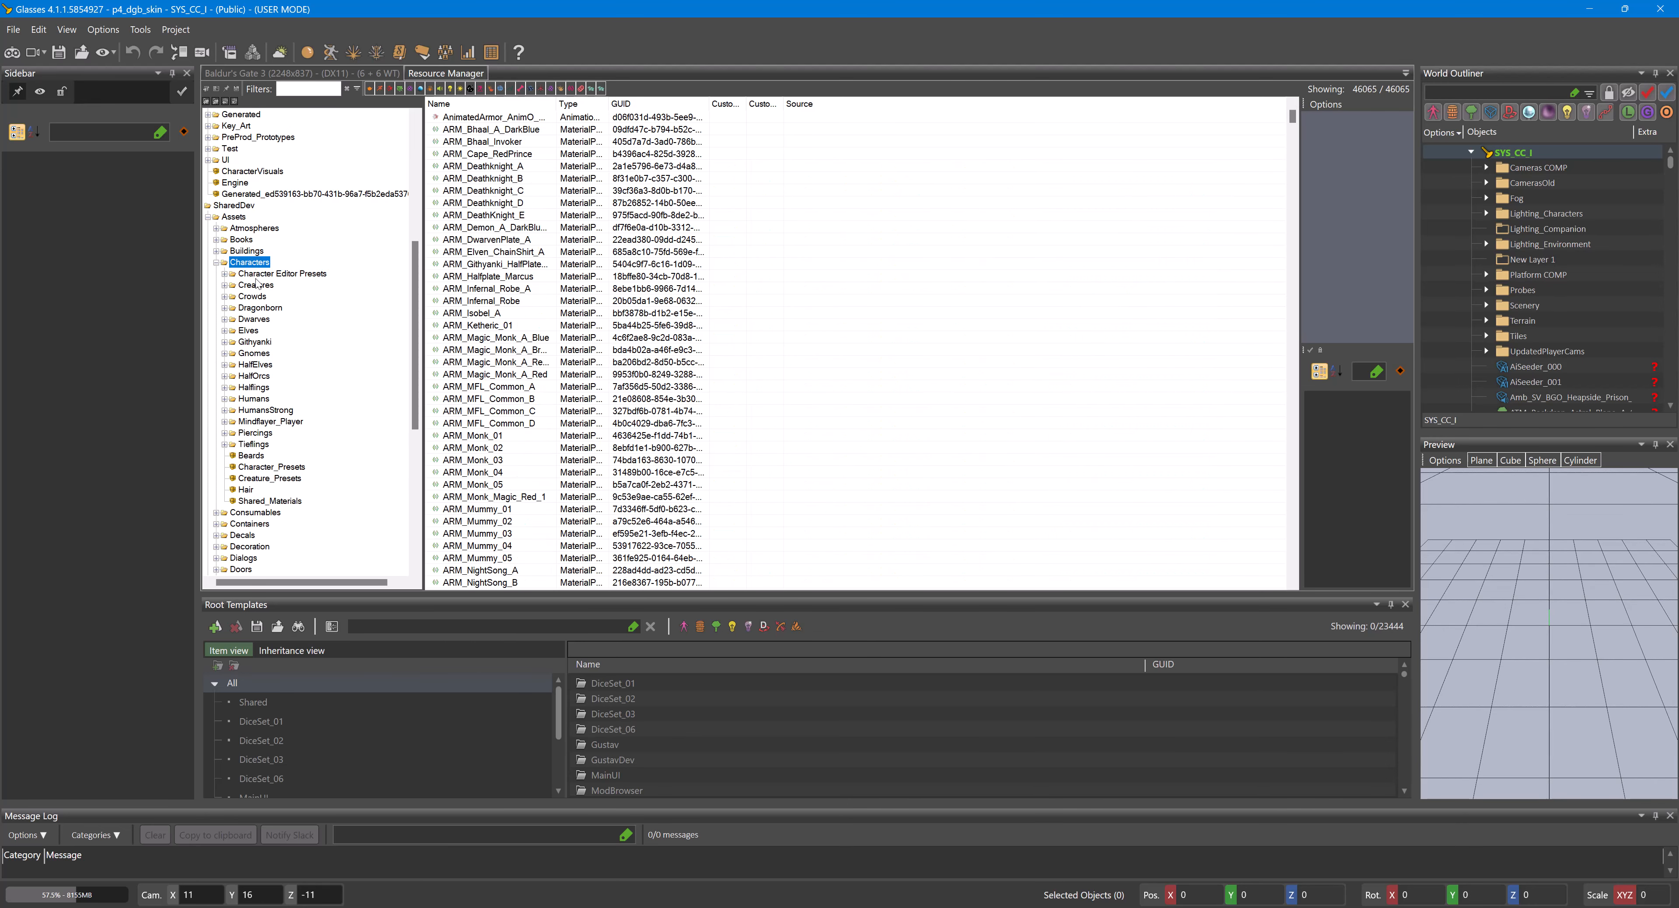
{"action": "left_click", "coordinate": [256, 274]}
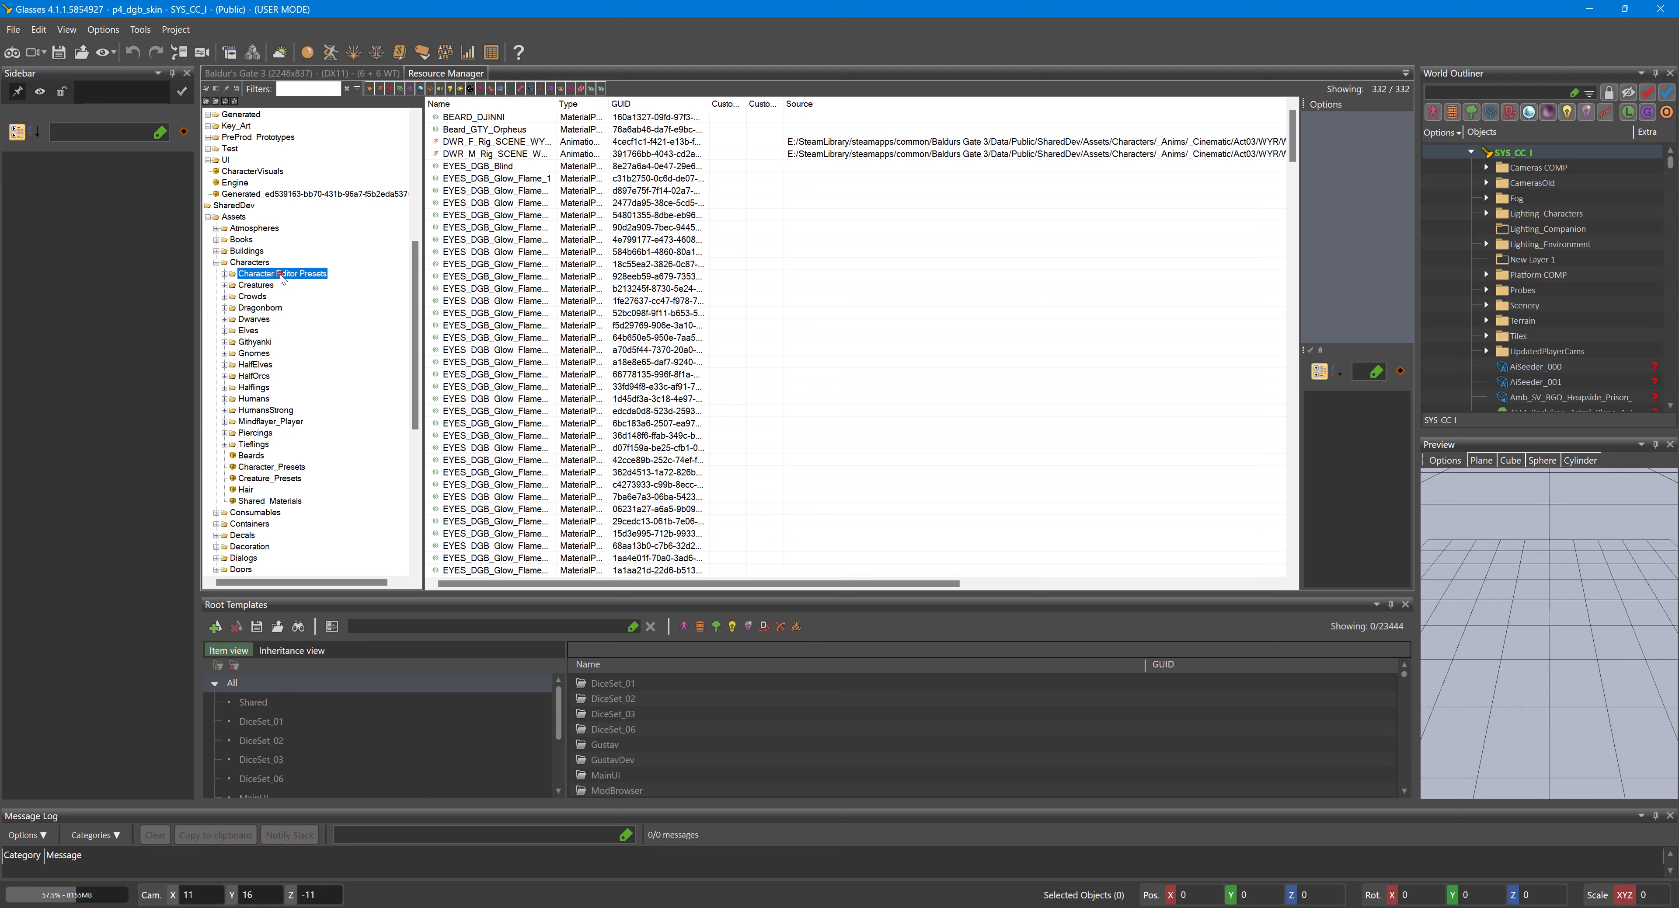
{"action": "double_click", "coordinate": [282, 275]}
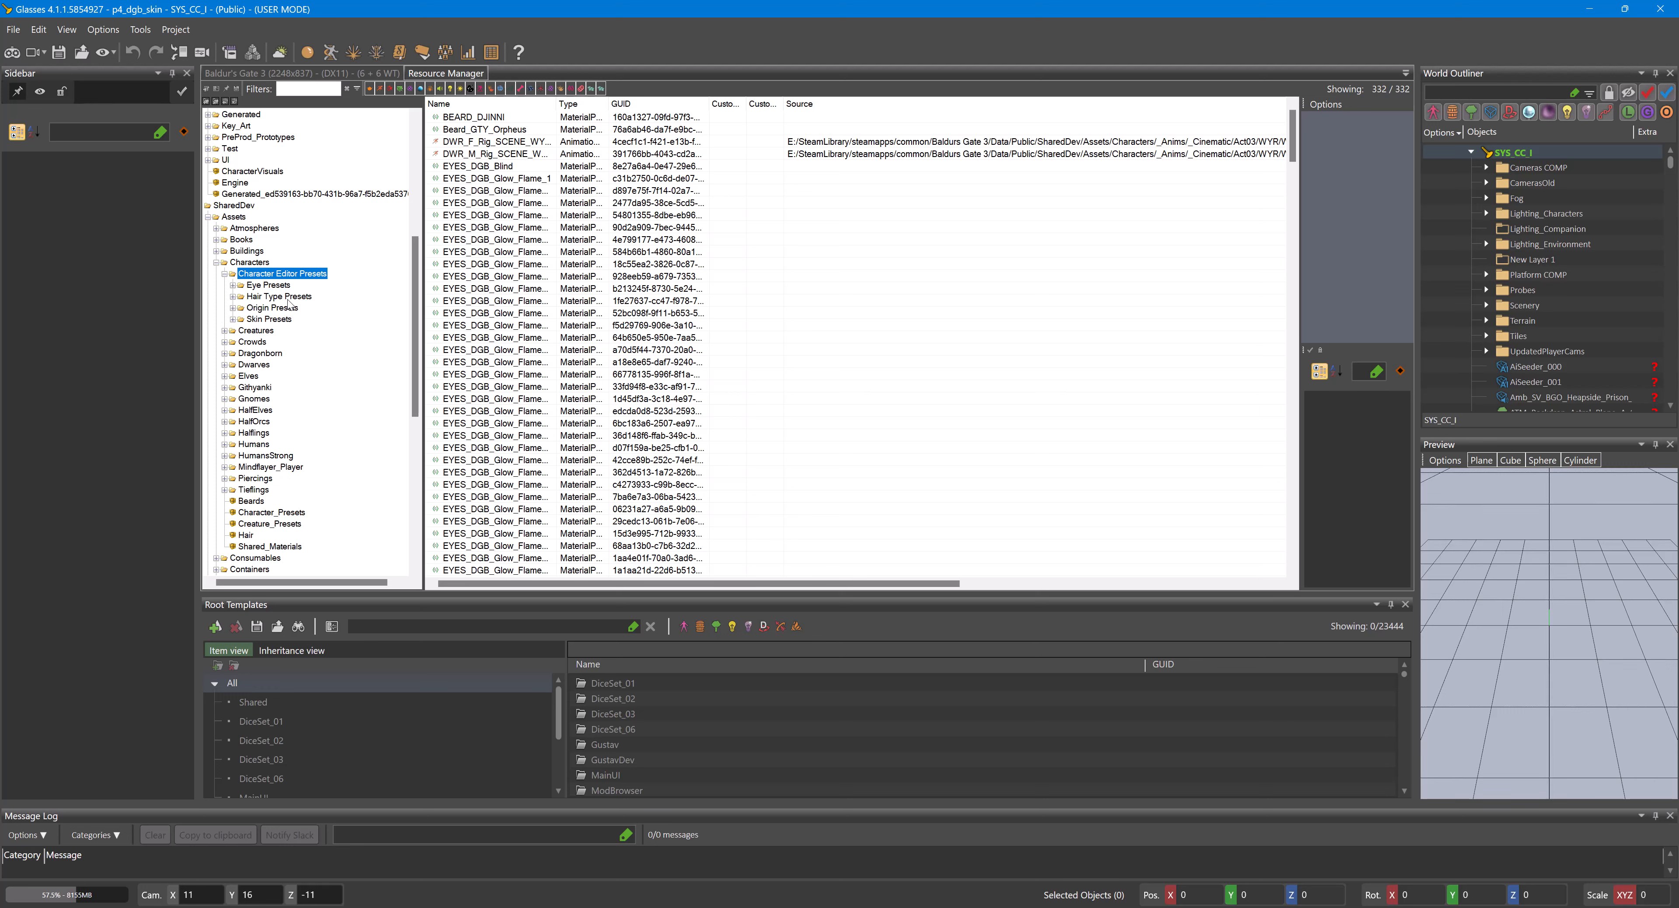
{"action": "double_click", "coordinate": [287, 318]}
{"action": "left_click", "coordinate": [292, 342]}
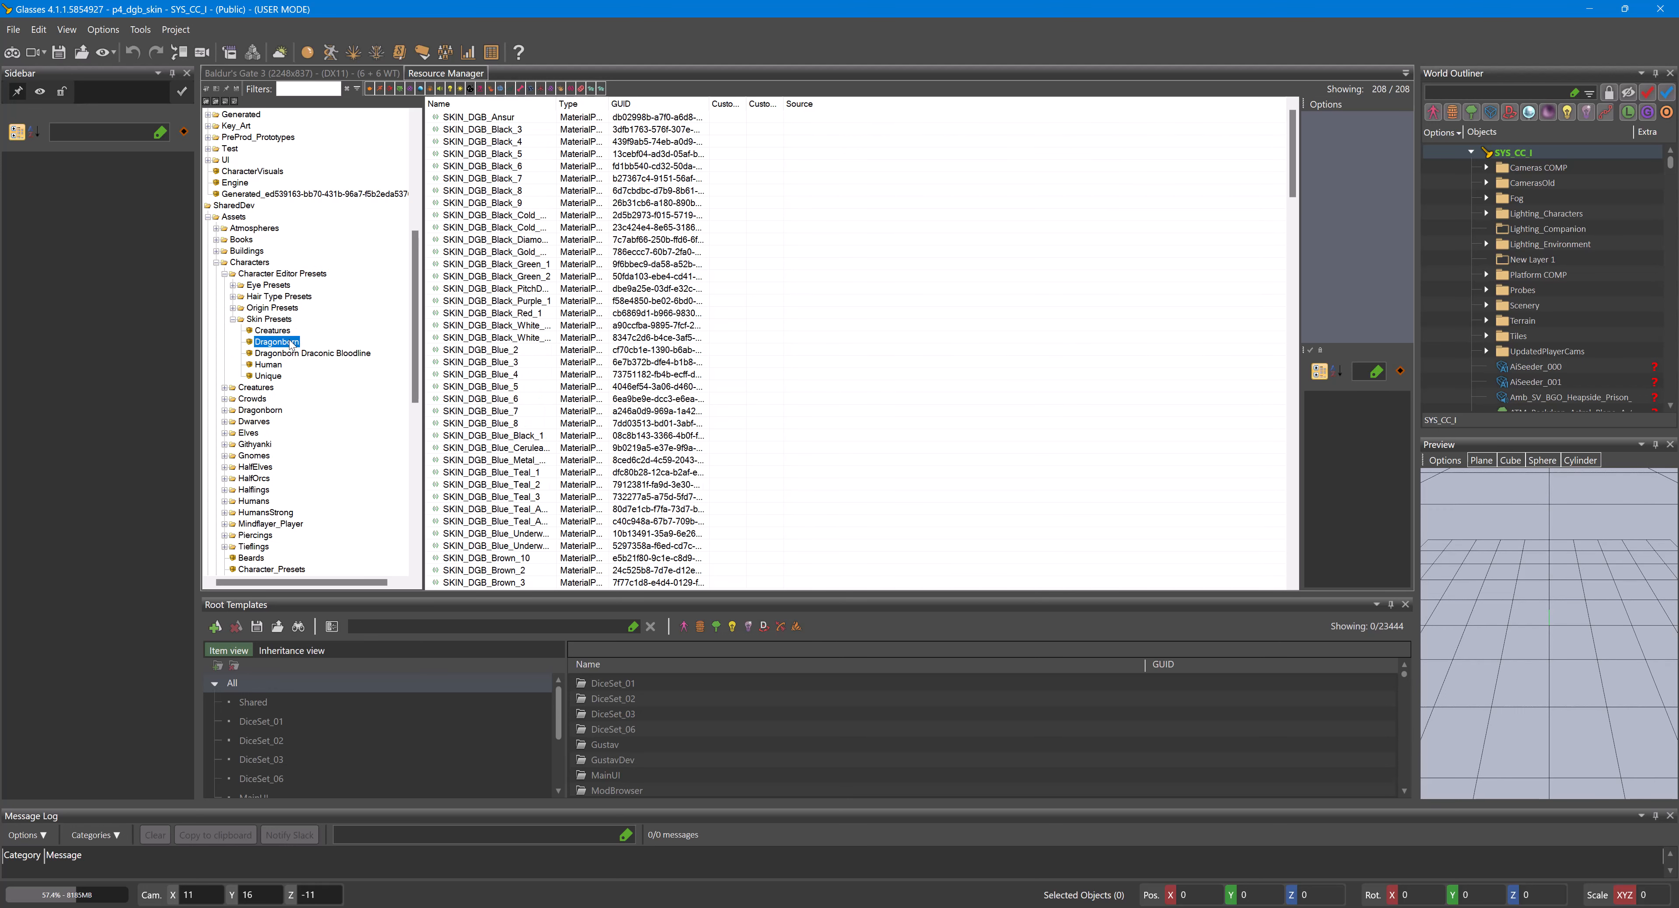
{"action": "left_click_drag", "start_coordinate": [555, 115], "coordinate": [660, 115]}
- Create a new resource from SKIN_DGB_Metal_Gold_4 in the mod's package, named SKIN_DGB_Metal_Gold_P4_Pink
{"action": "scroll", "coordinate": [600, 293], "scroll_direction": "down", "scroll_amount": 7}
{"action": "scroll", "coordinate": [582, 349], "scroll_direction": "down", "scroll_amount": 11}
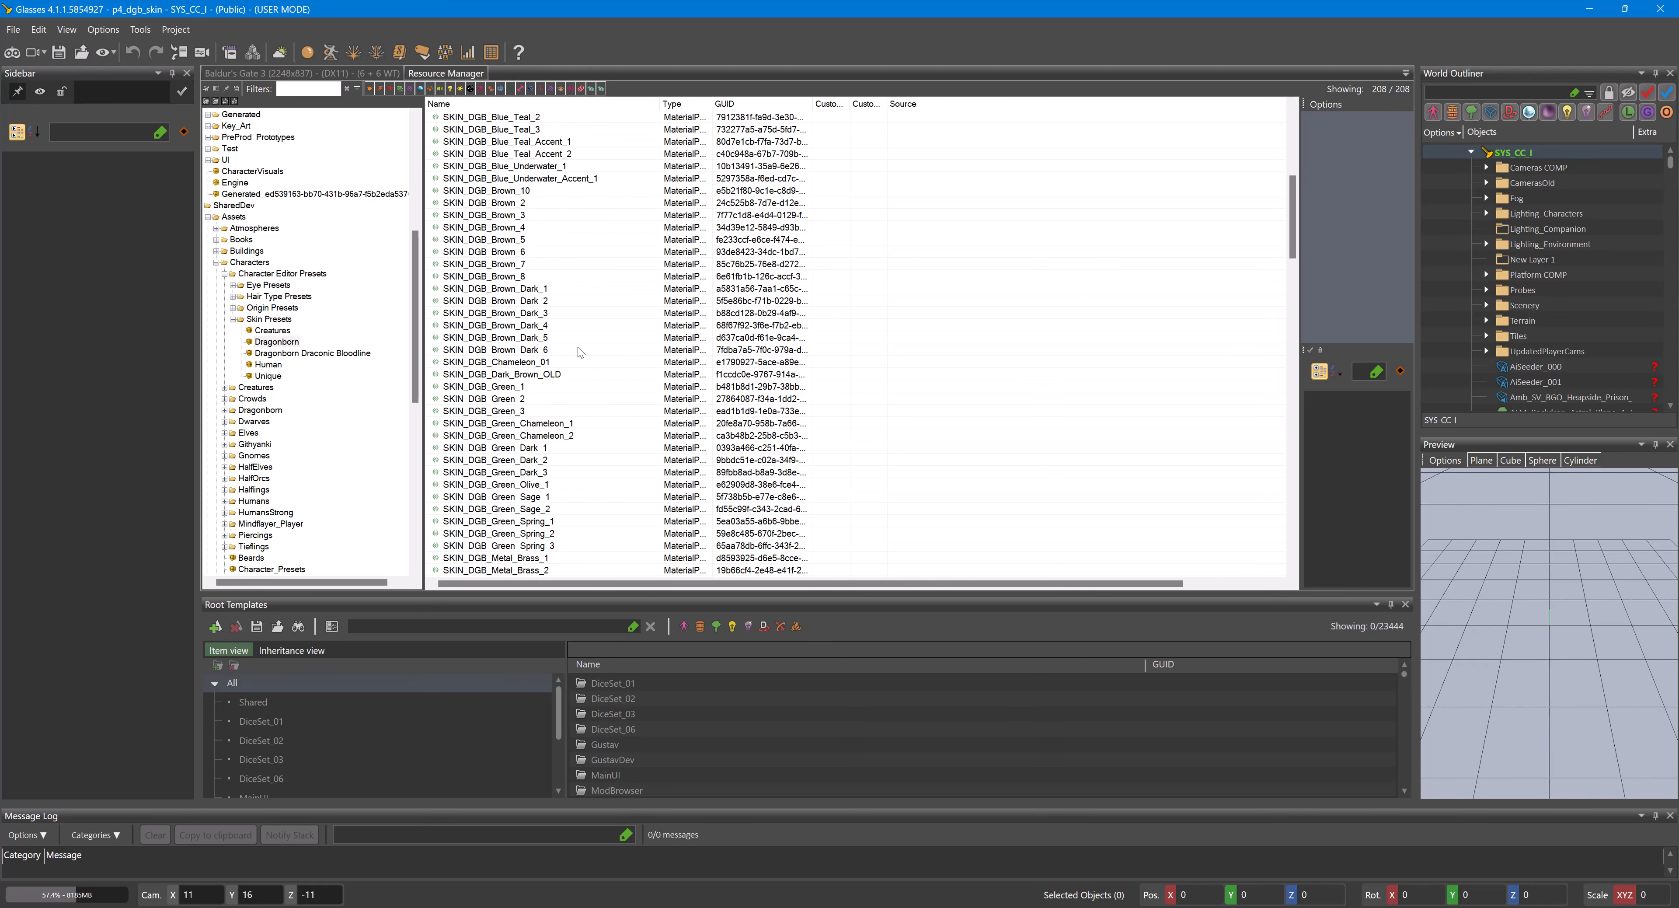
{"action": "scroll", "coordinate": [578, 347], "scroll_direction": "down", "scroll_amount": 11}
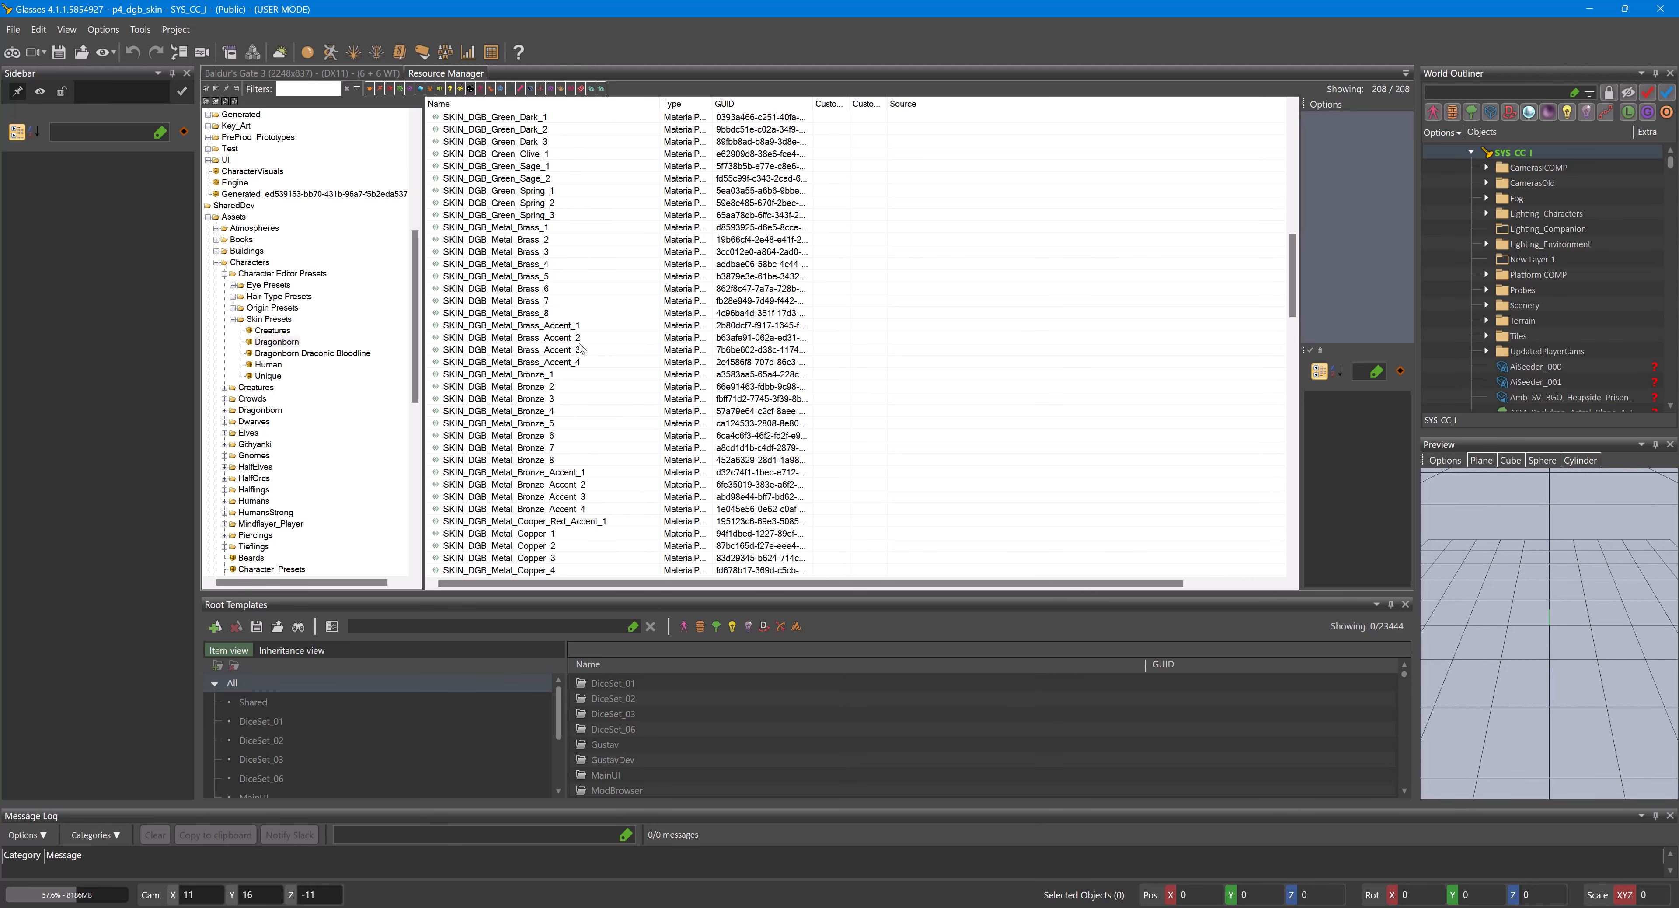
{"action": "left_click", "coordinate": [557, 350]}
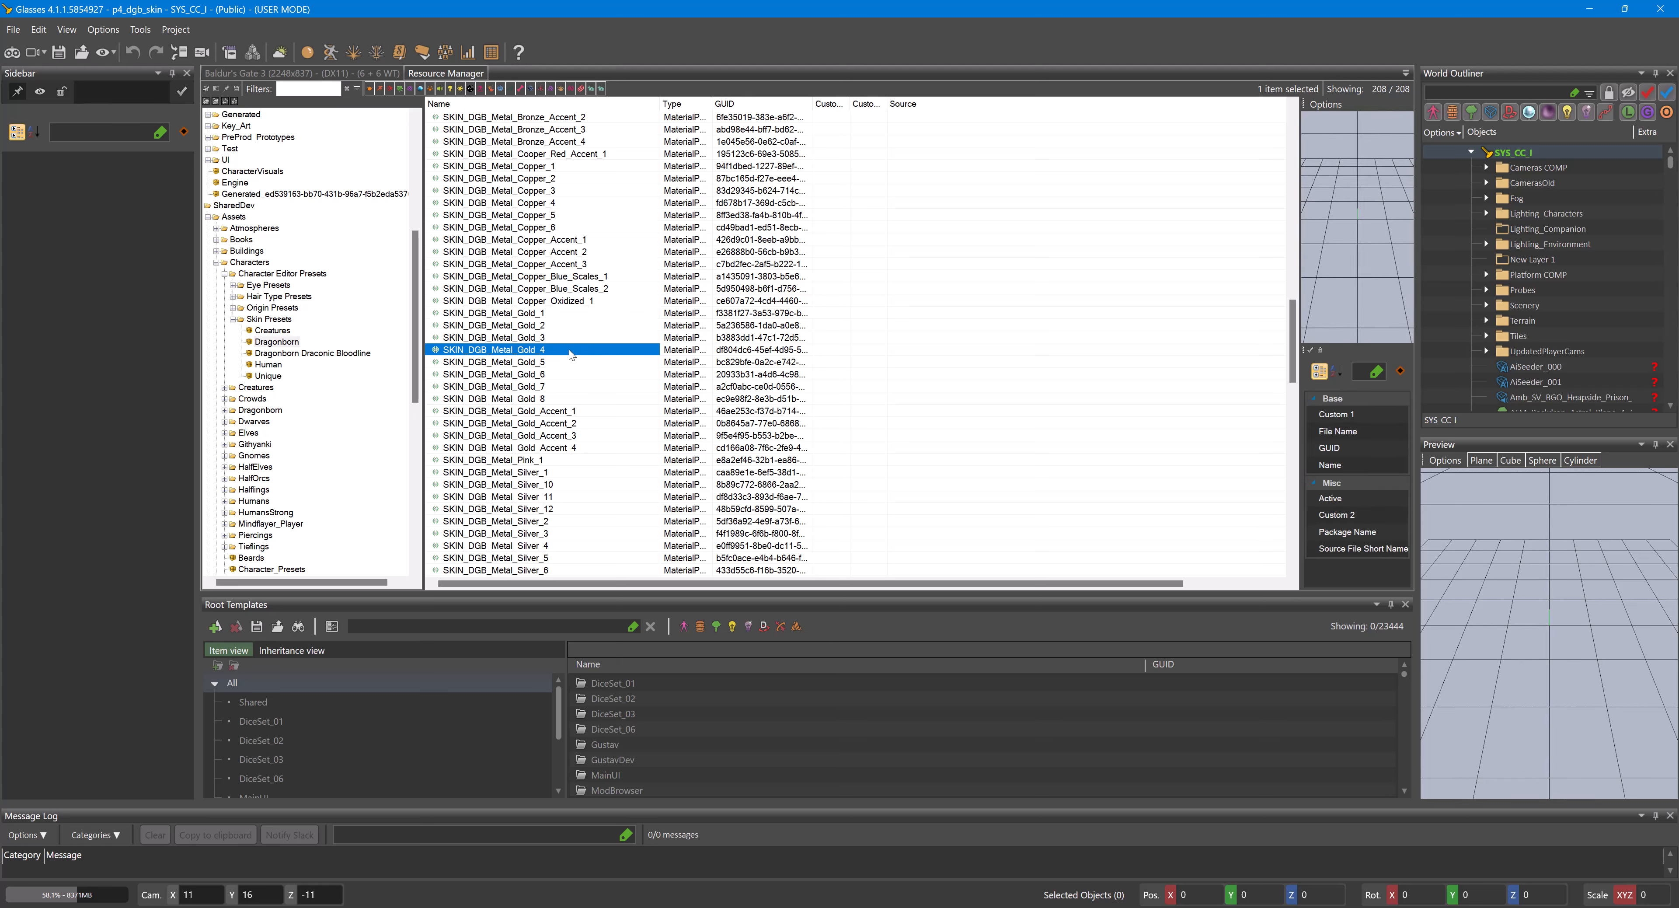
{"action": "right_click", "coordinate": [569, 351]}
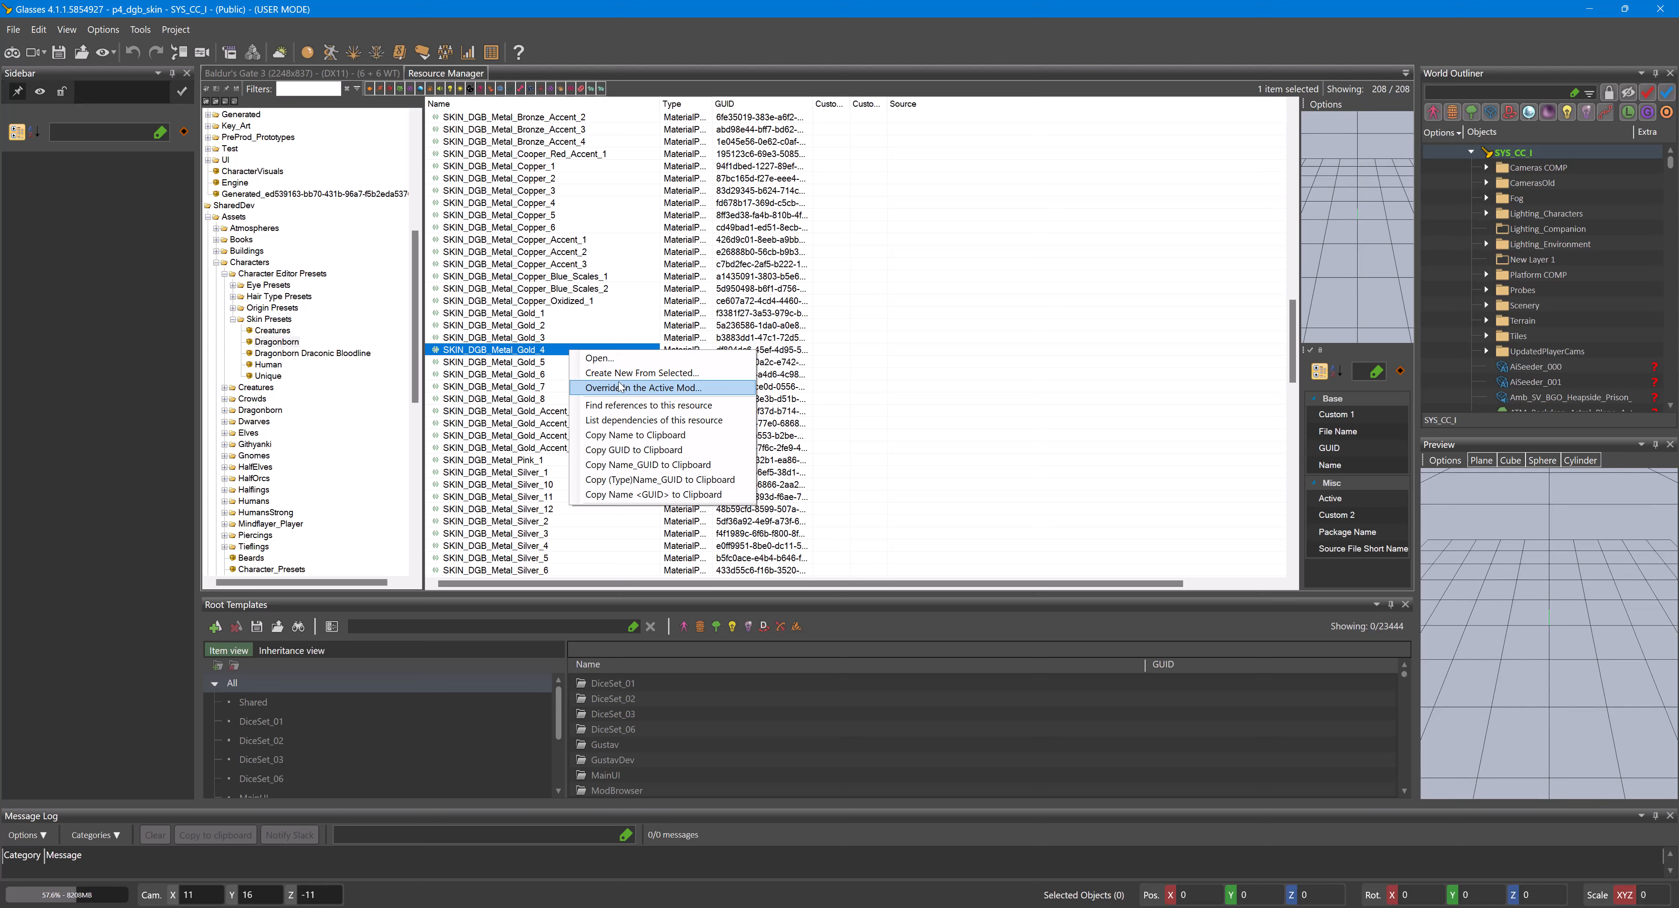
{"action": "left_click", "coordinate": [646, 375]}
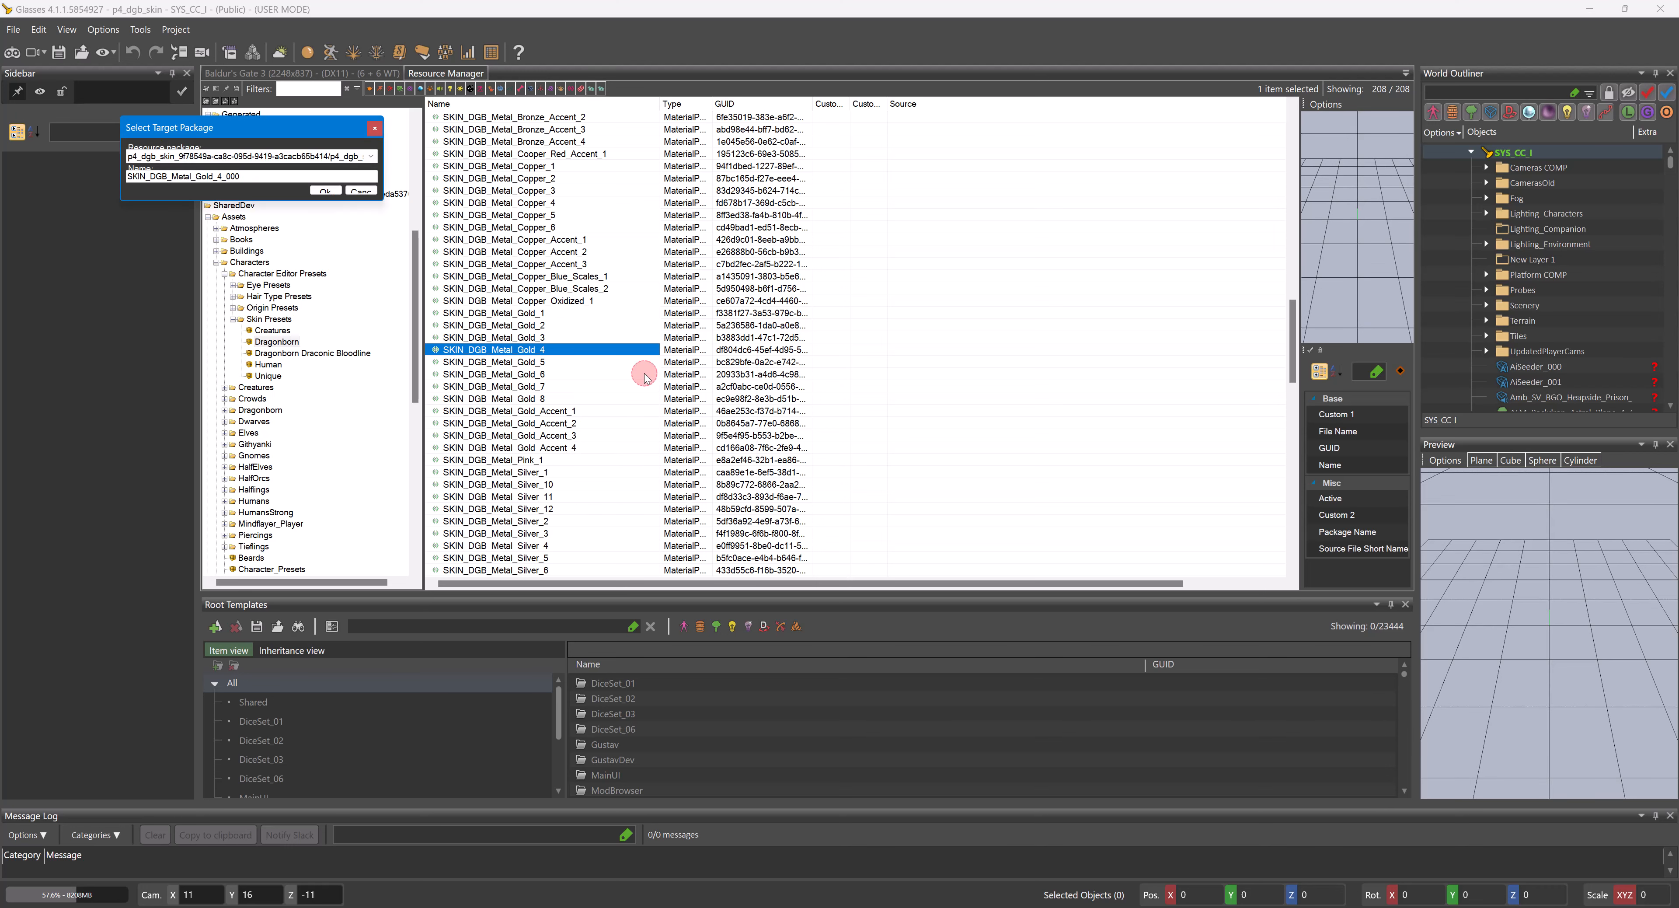
{"action": "left_click", "coordinate": [235, 178]}
{"action": "mouse_move", "coordinate": [234, 180]}
{"action": "left_mouse_down"}
{"action": "mouse_move", "coordinate": [187, 176]}
{"action": "mouse_move", "coordinate": [219, 175]}
{"action": "left_mouse_up"}
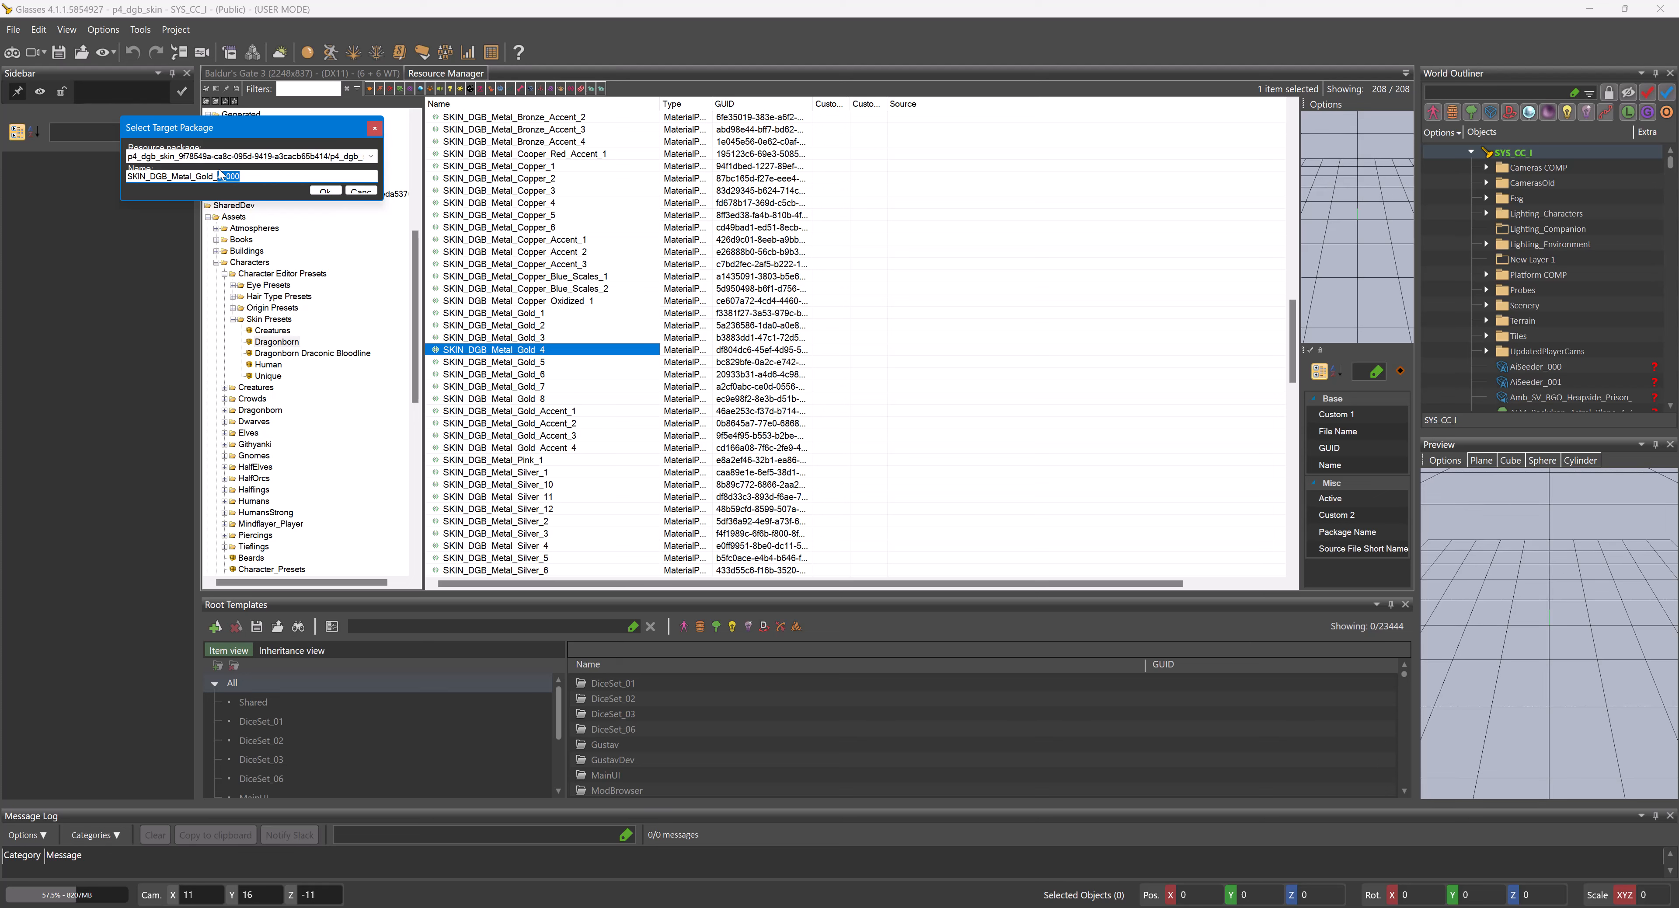
{"action": "type", "text": "P4_Pink"}
{"action": "left_click", "coordinate": [331, 191]}
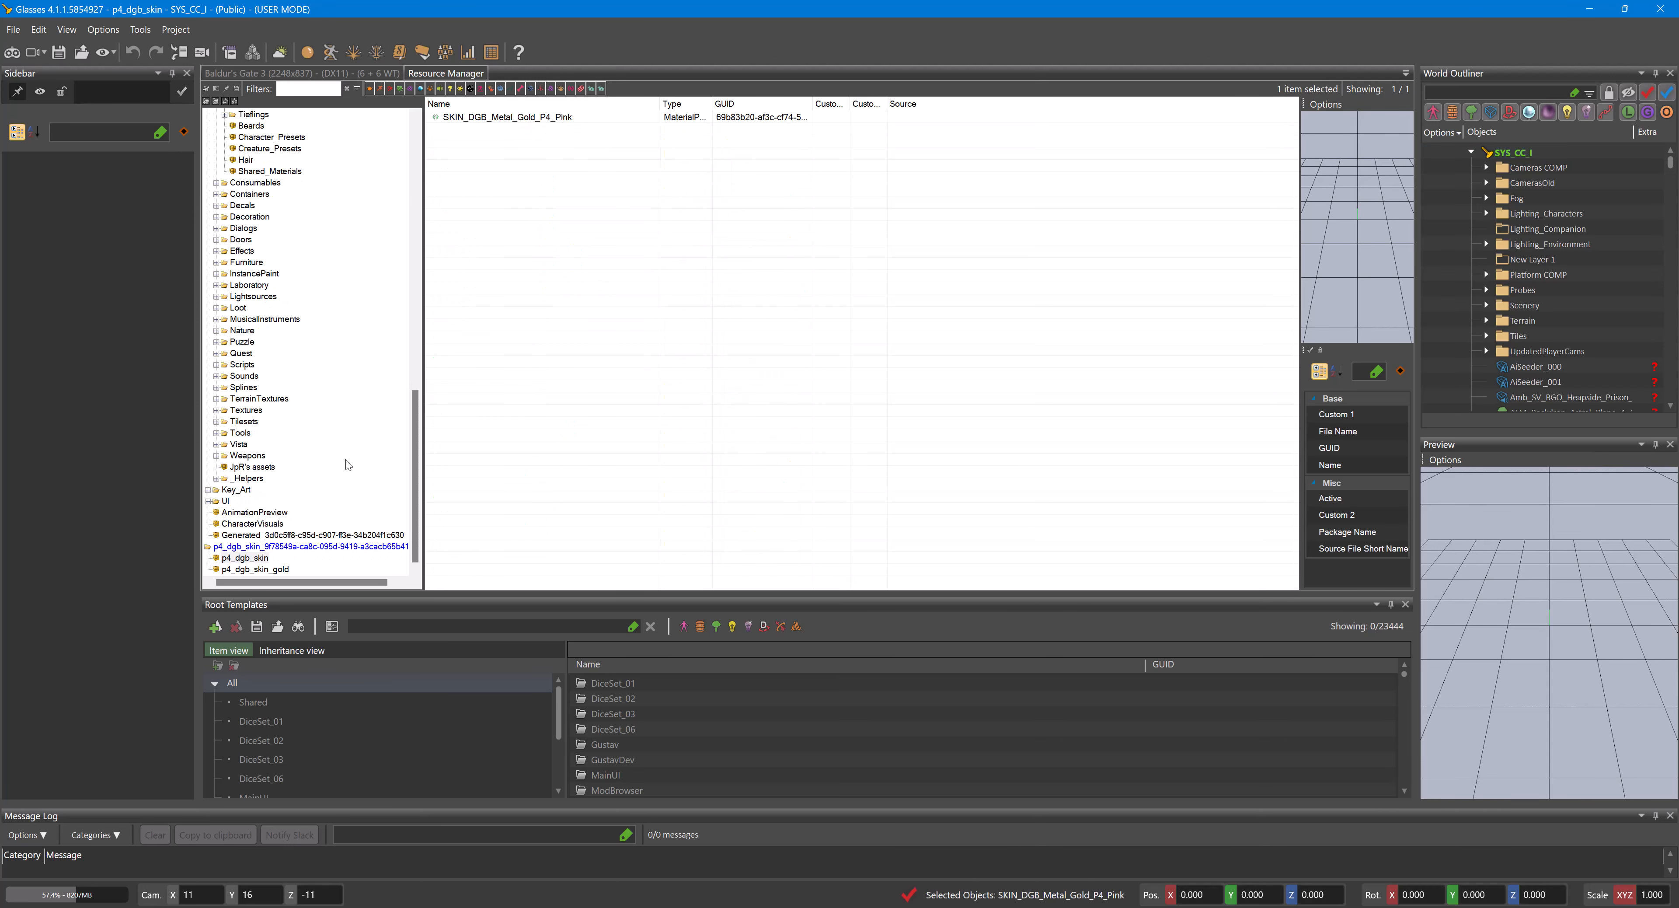
- Open the SKIN_DGB_Metal_Gold_P4_Pink material preset and set its Accent_B colour to the pink palette swatch, #FFFF2CFF
{"action": "double_click", "coordinate": [507, 117]}
{"action": "left_click_drag", "start_coordinate": [385, 147], "coordinate": [824, 126]}
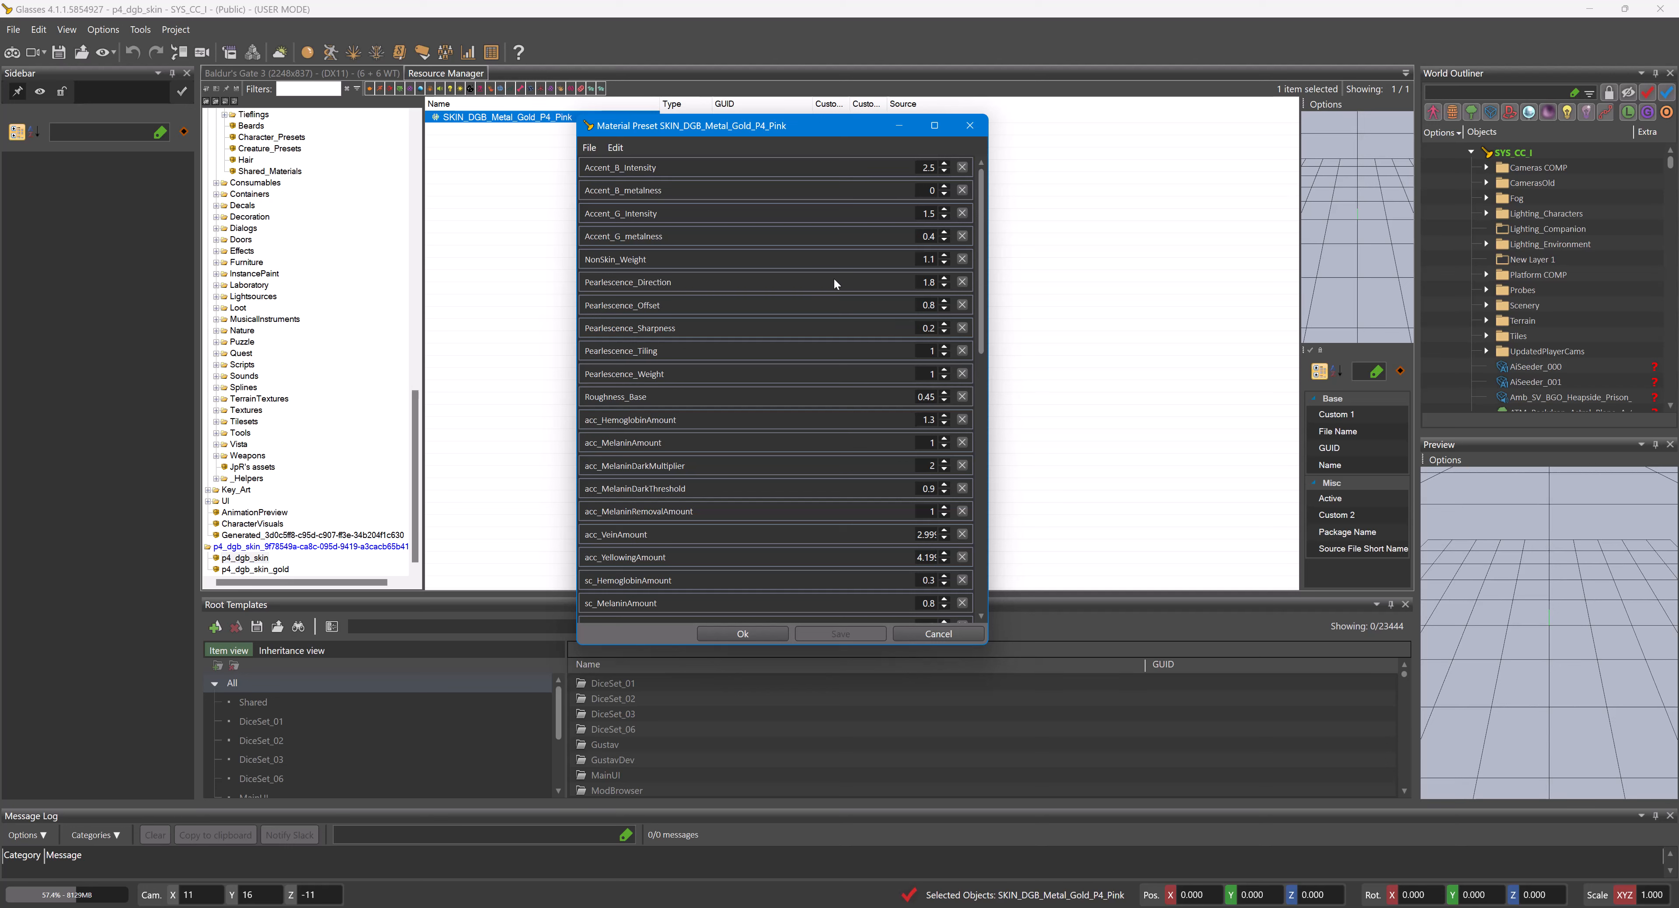
{"action": "scroll", "coordinate": [837, 272], "scroll_direction": "down", "scroll_amount": 5}
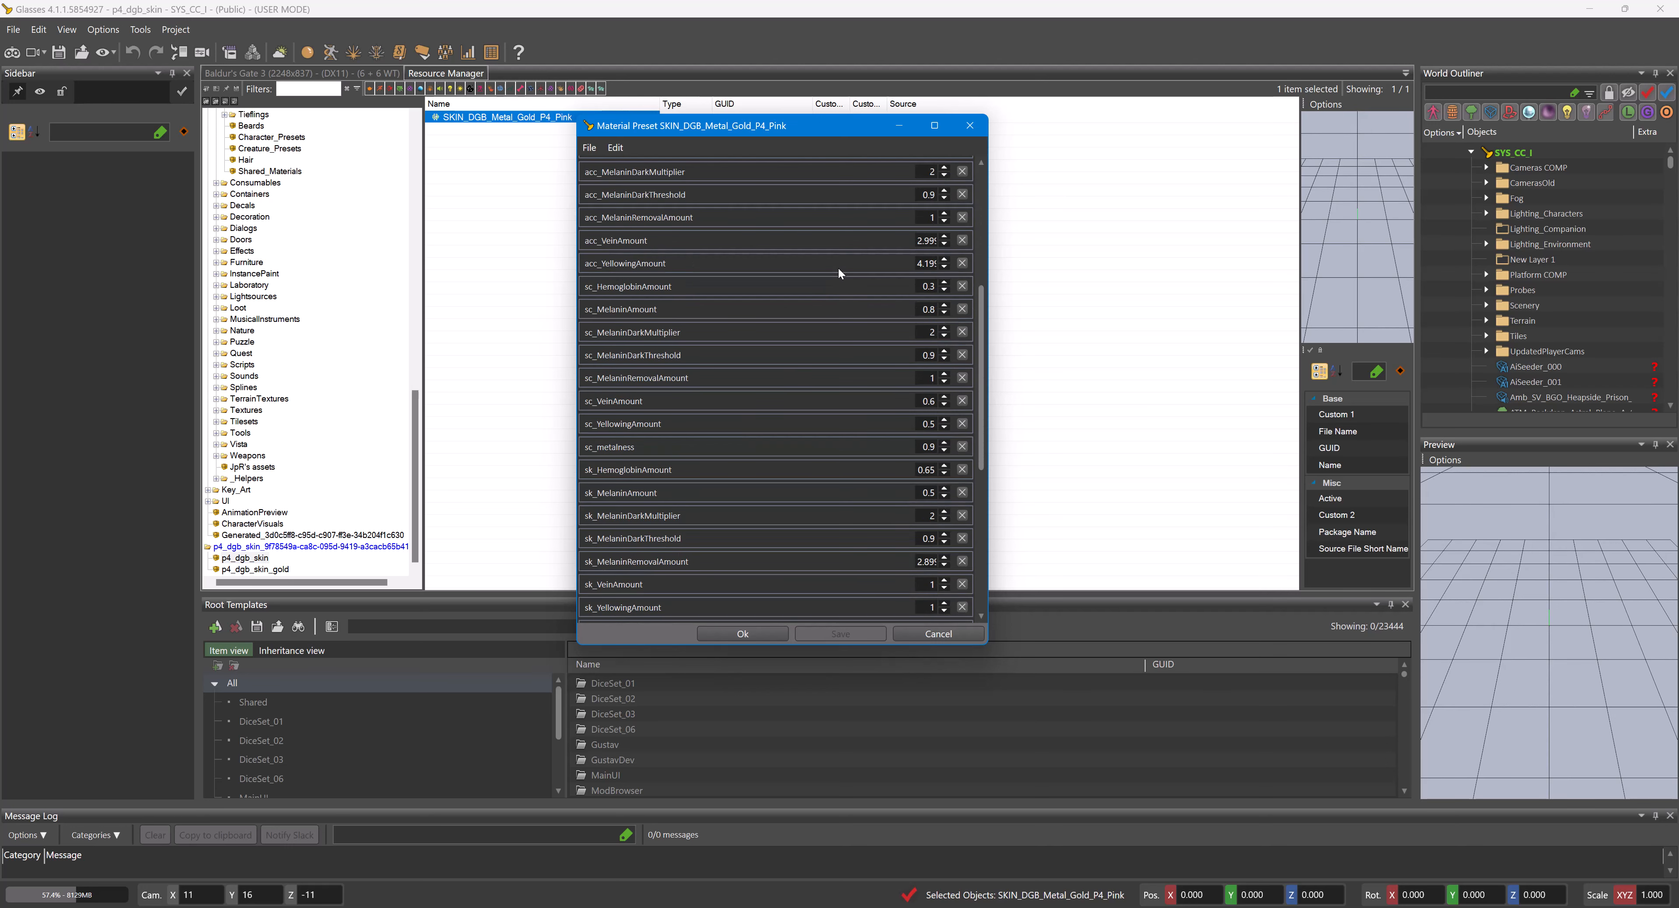
{"action": "scroll", "coordinate": [839, 266], "scroll_direction": "down", "scroll_amount": 5}
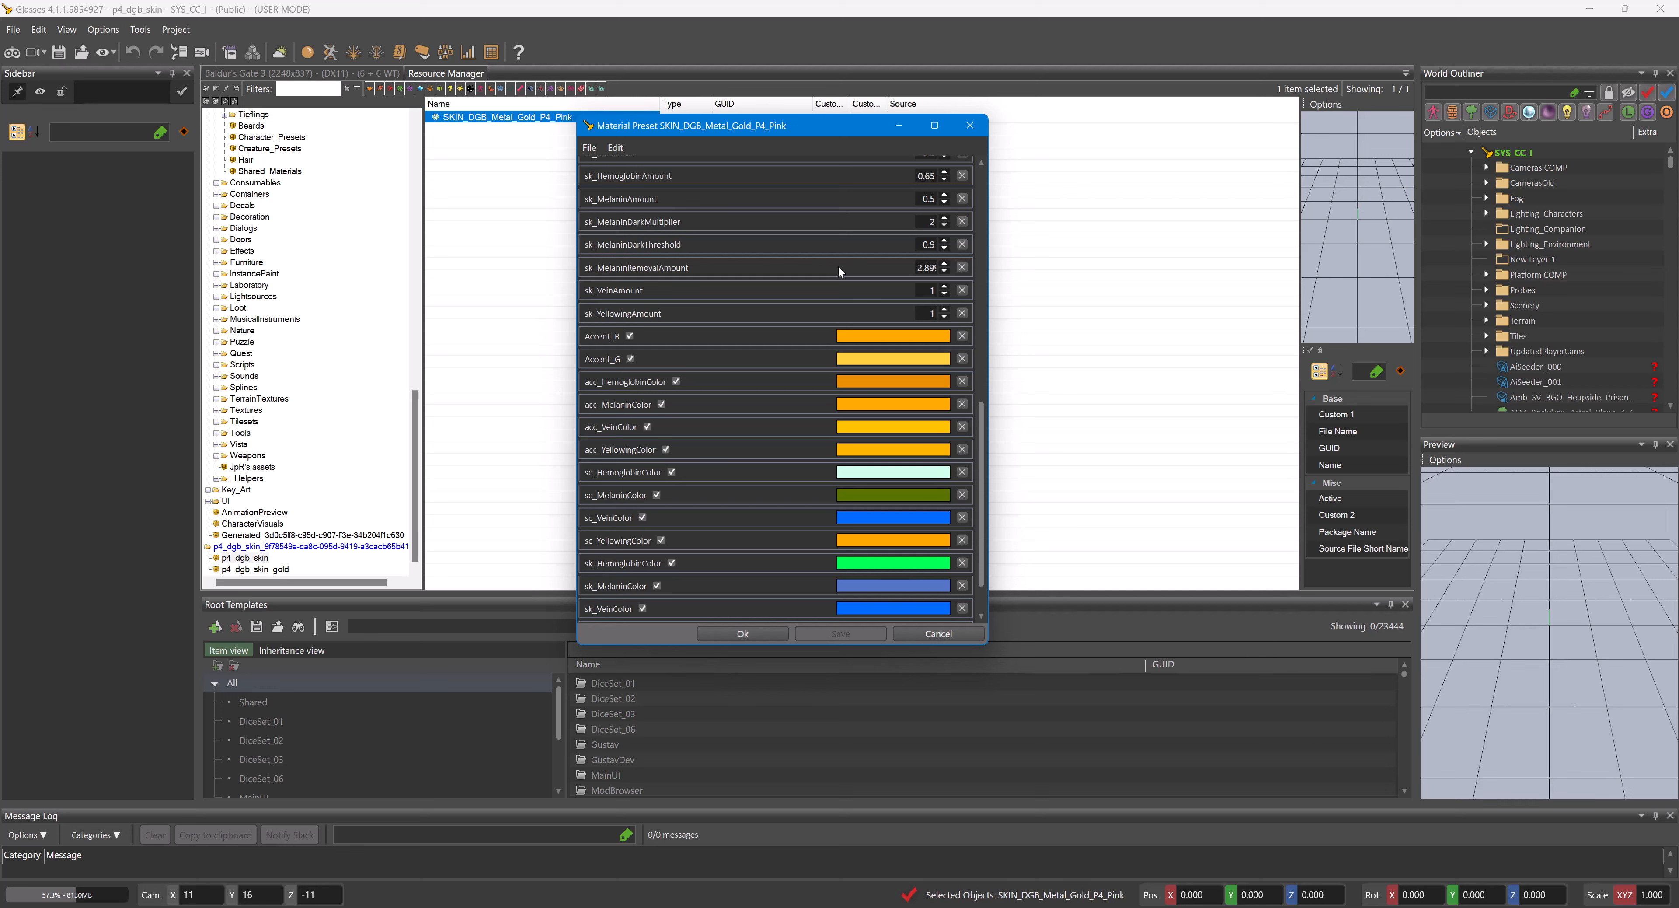
{"action": "scroll", "coordinate": [838, 267], "scroll_direction": "down", "scroll_amount": 1}
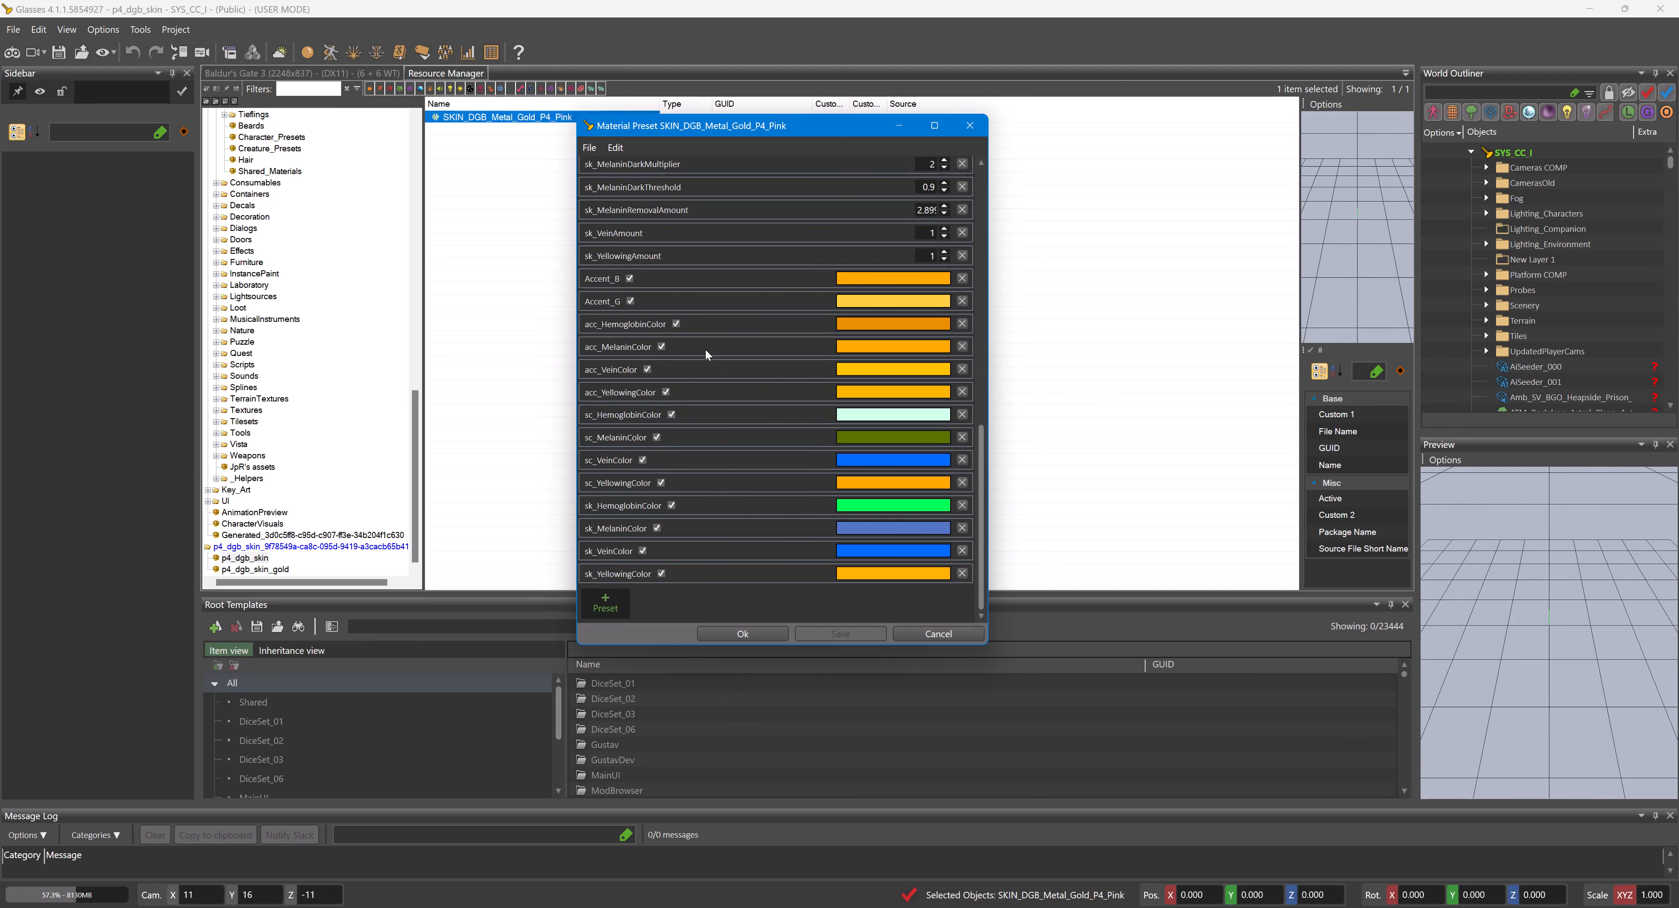
{"action": "scroll", "coordinate": [704, 348], "scroll_direction": "up", "scroll_amount": 1}
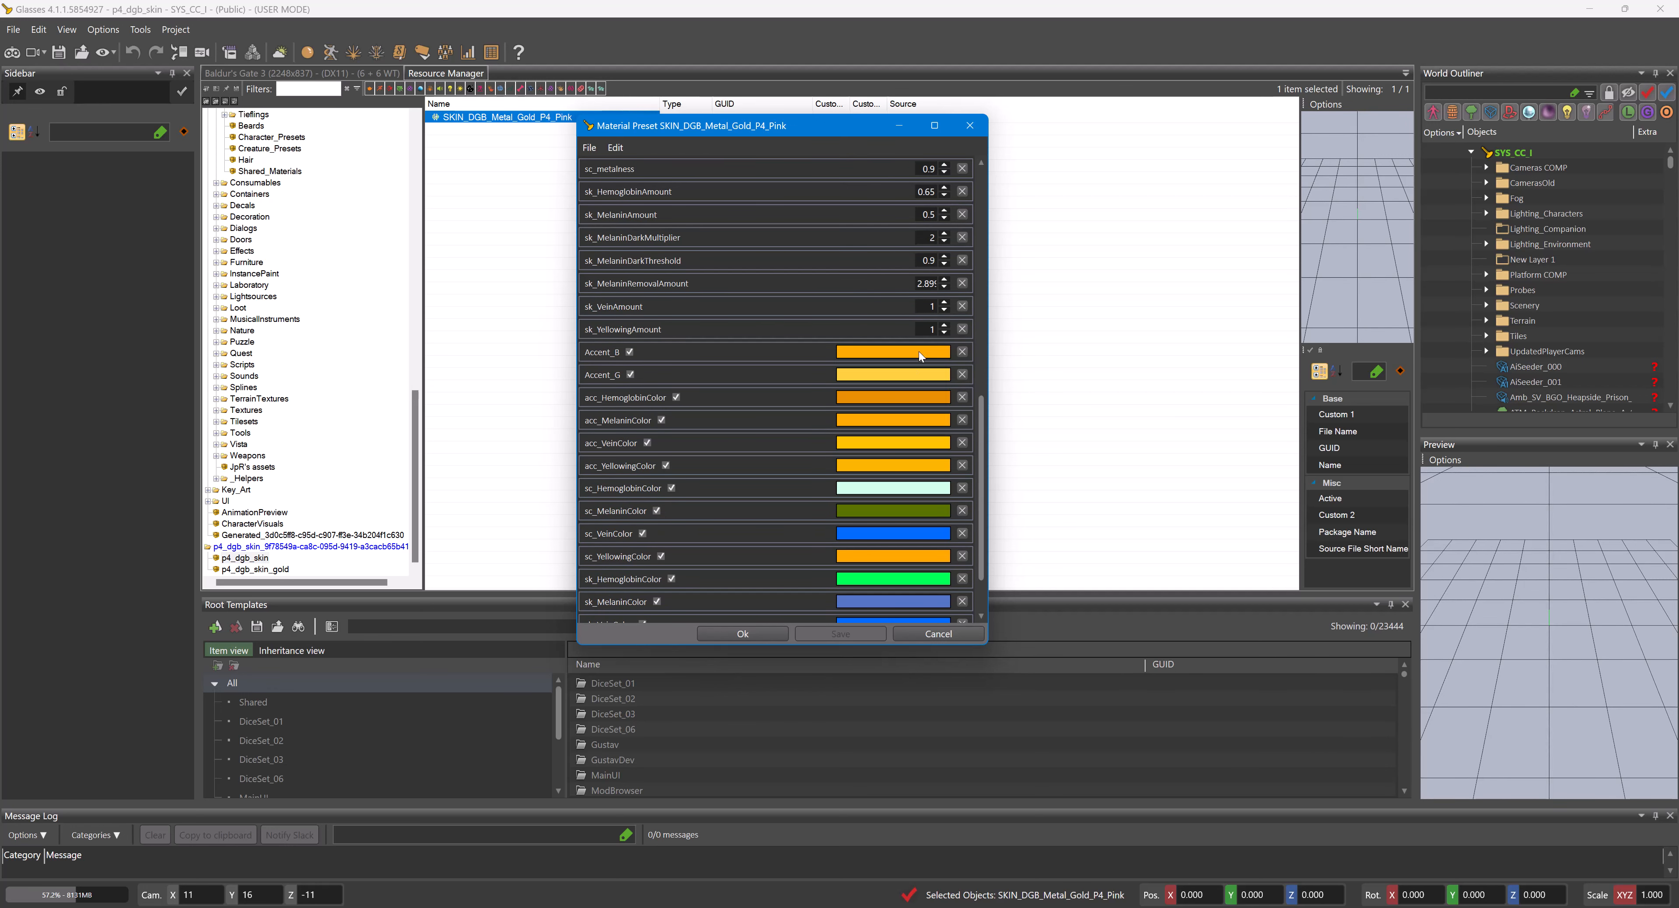
{"action": "left_click", "coordinate": [865, 351]}
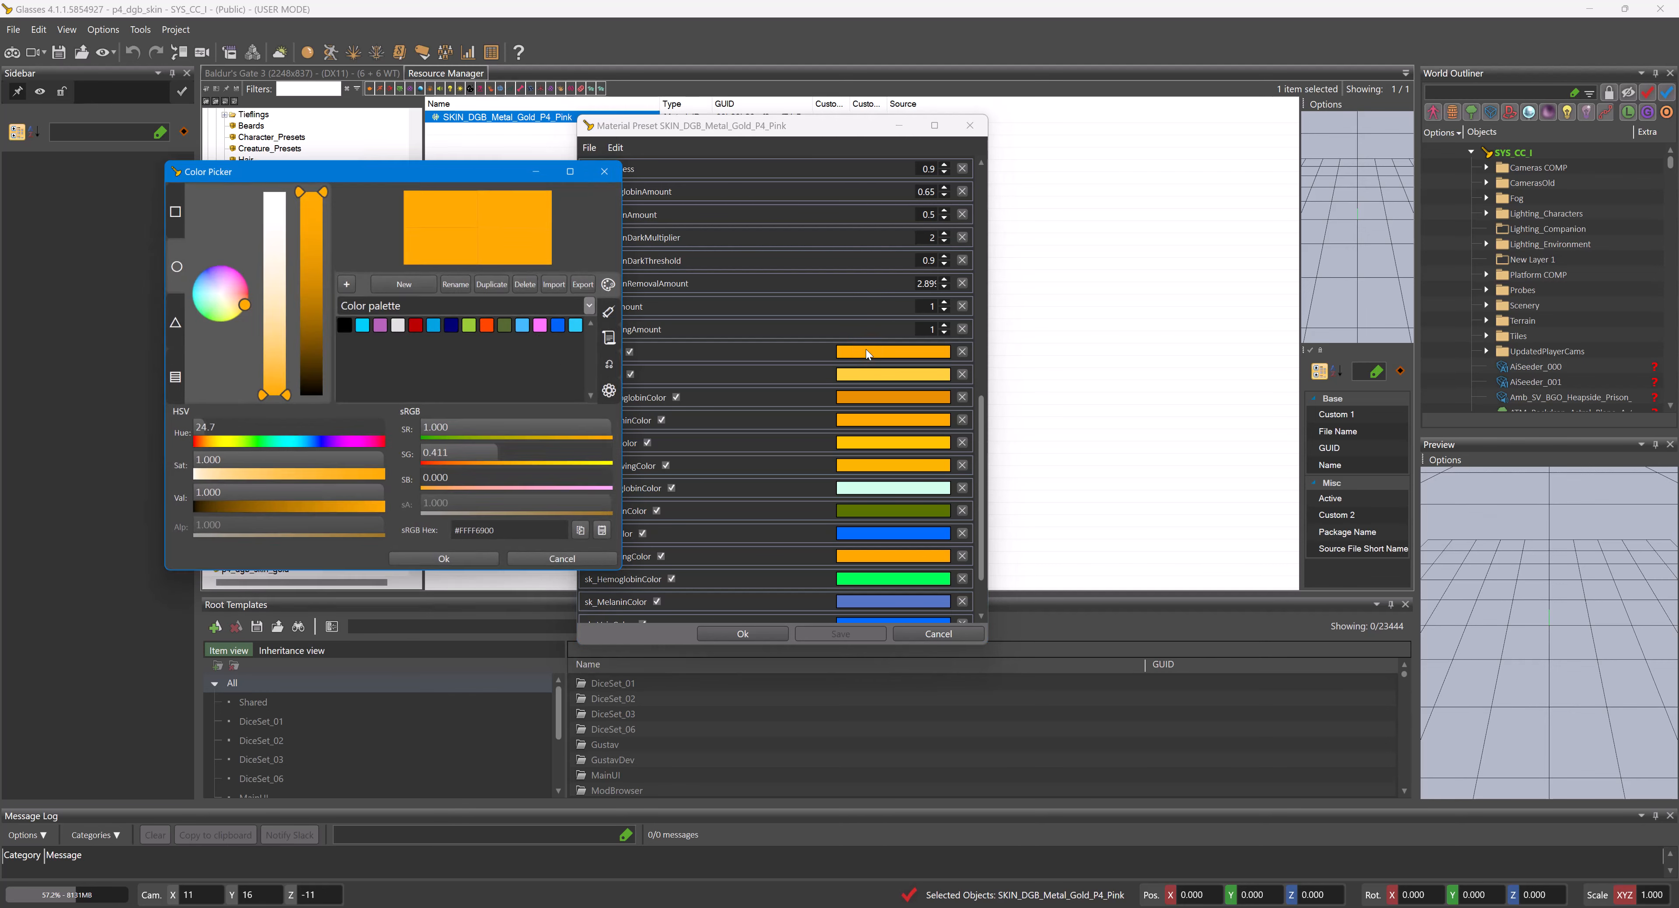
{"action": "left_click", "coordinate": [548, 325]}
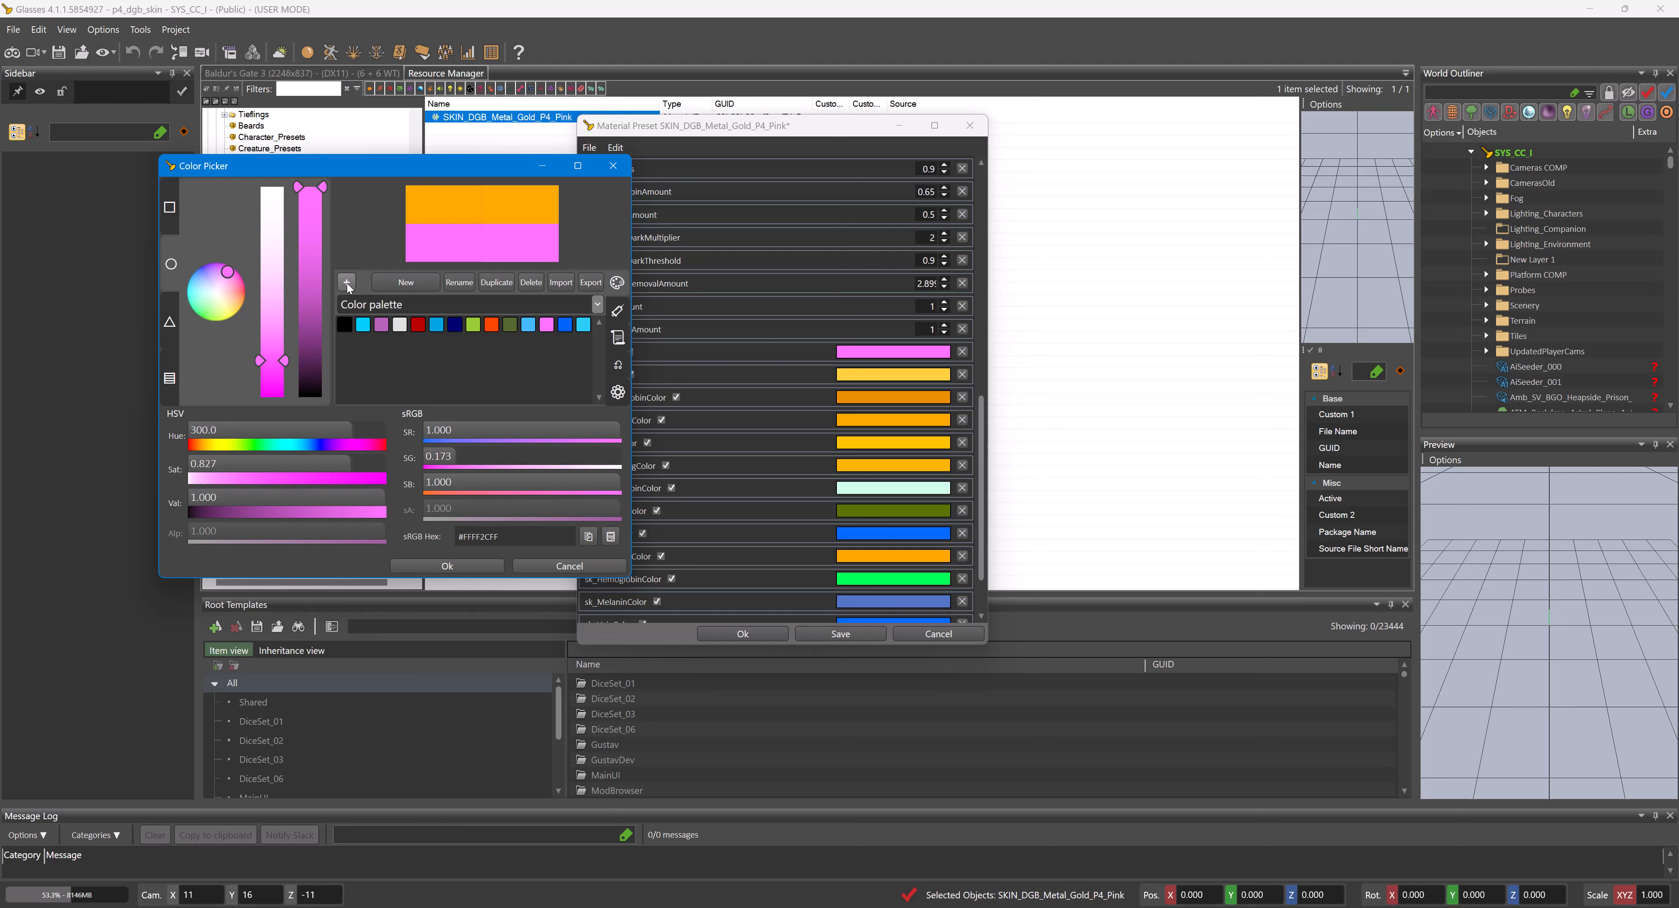
{"action": "right_click", "coordinate": [531, 323]}
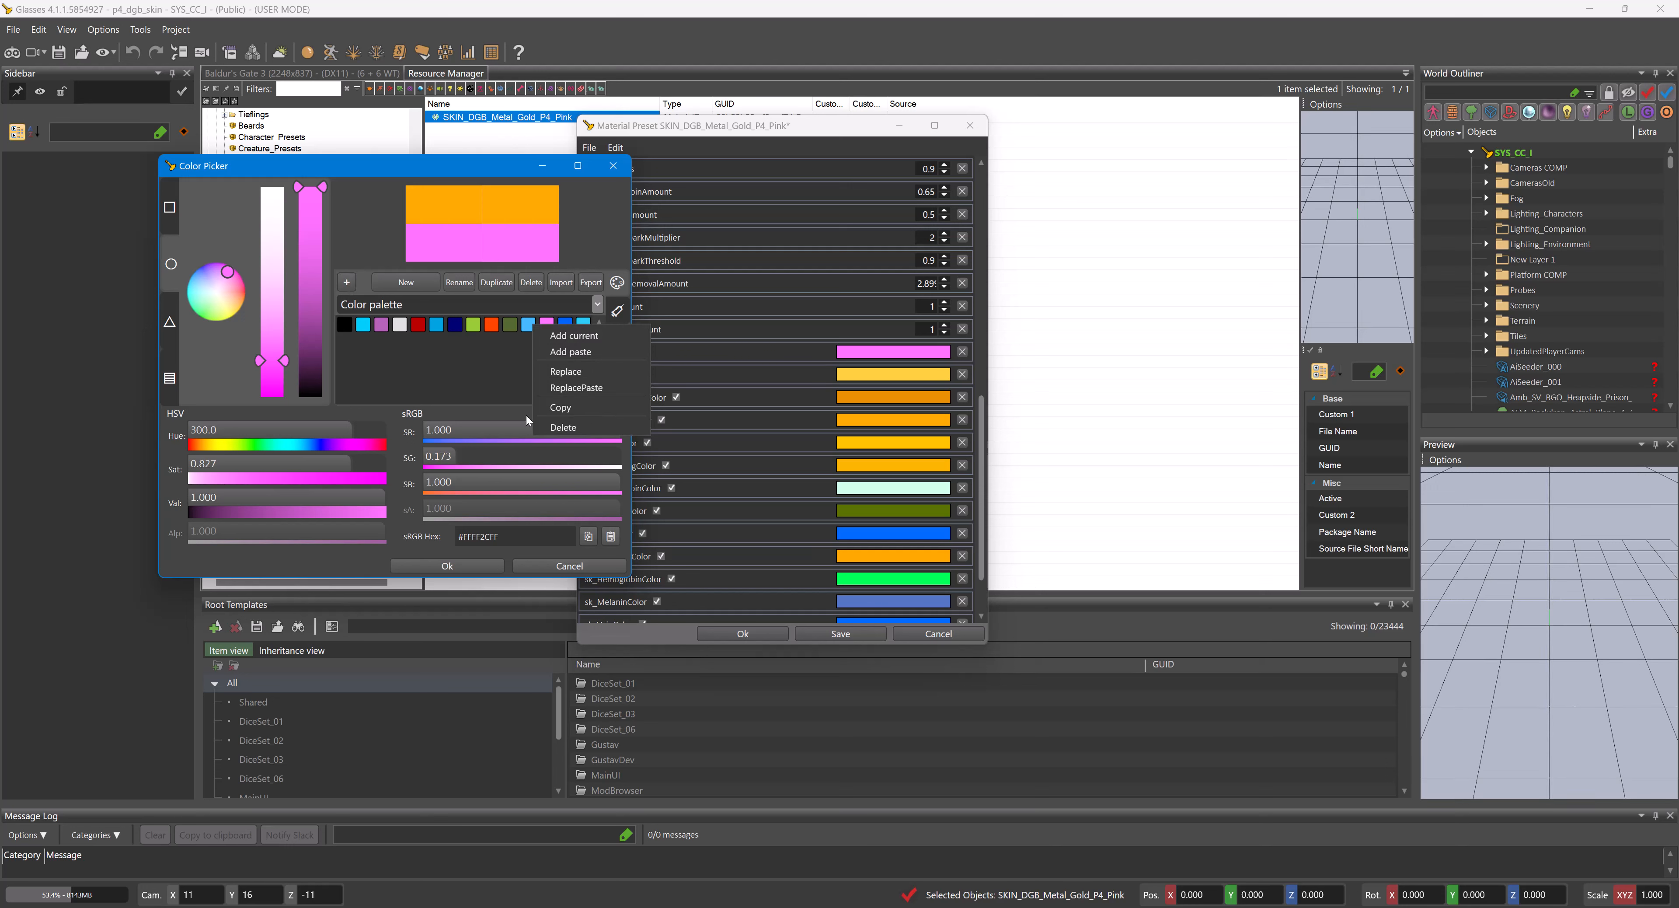
{"action": "left_click", "coordinate": [484, 378]}
{"action": "left_click", "coordinate": [490, 564]}
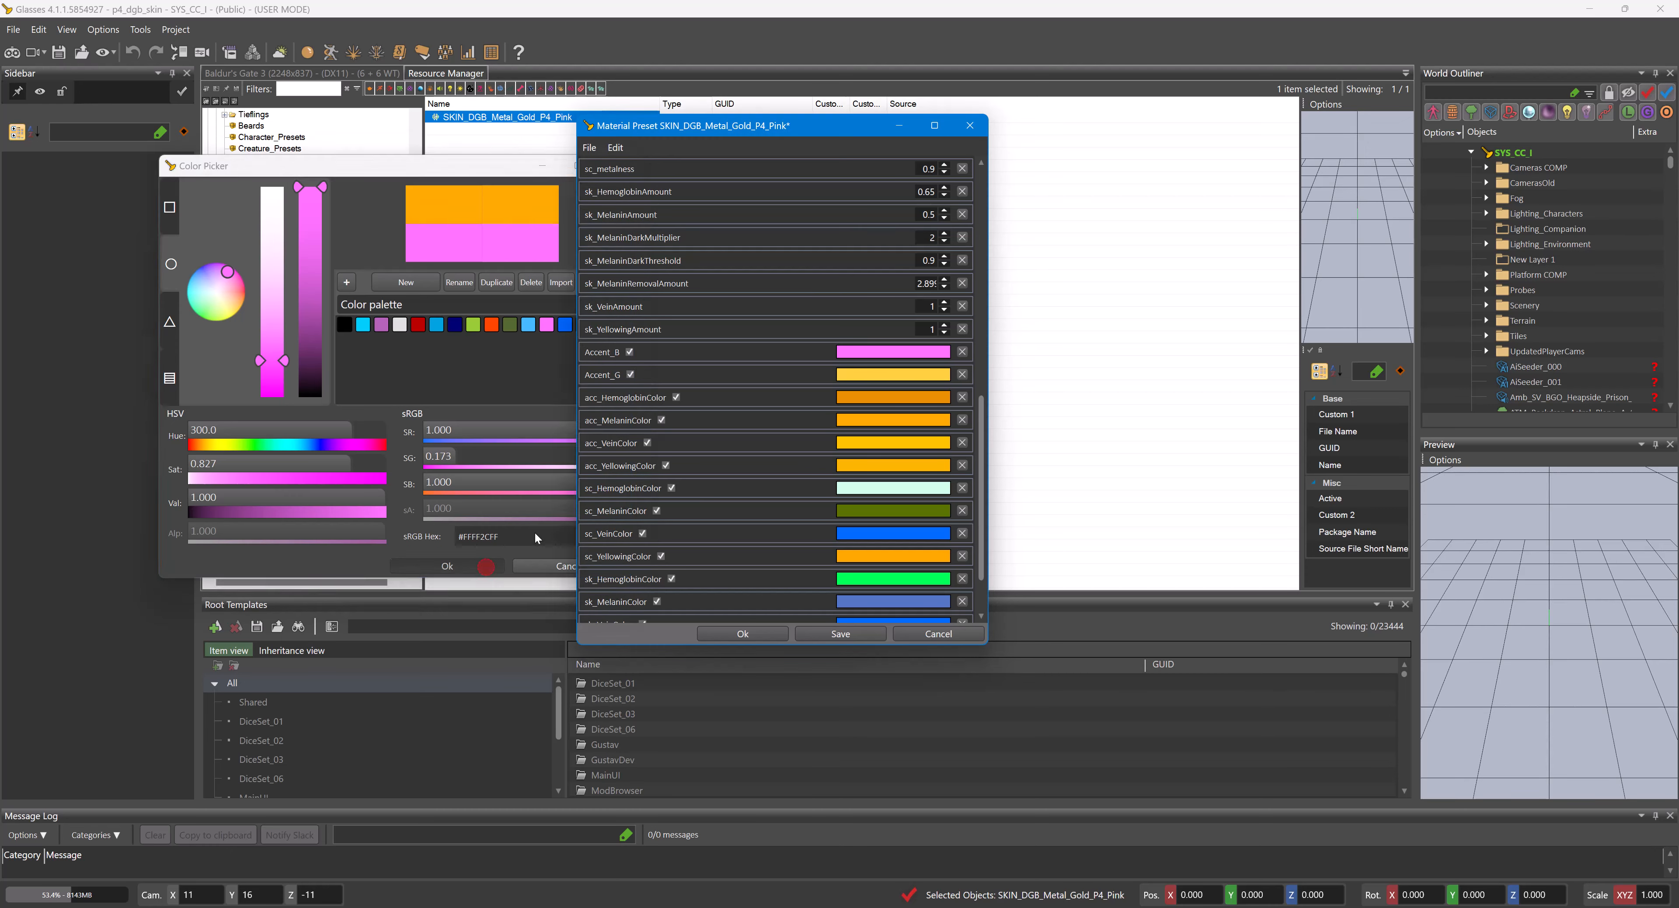
- Set the Accent_G colour to the purple palette swatch, #FF752078, and save the preset
{"action": "left_click", "coordinate": [876, 376]}
{"action": "left_click", "coordinate": [400, 342]}
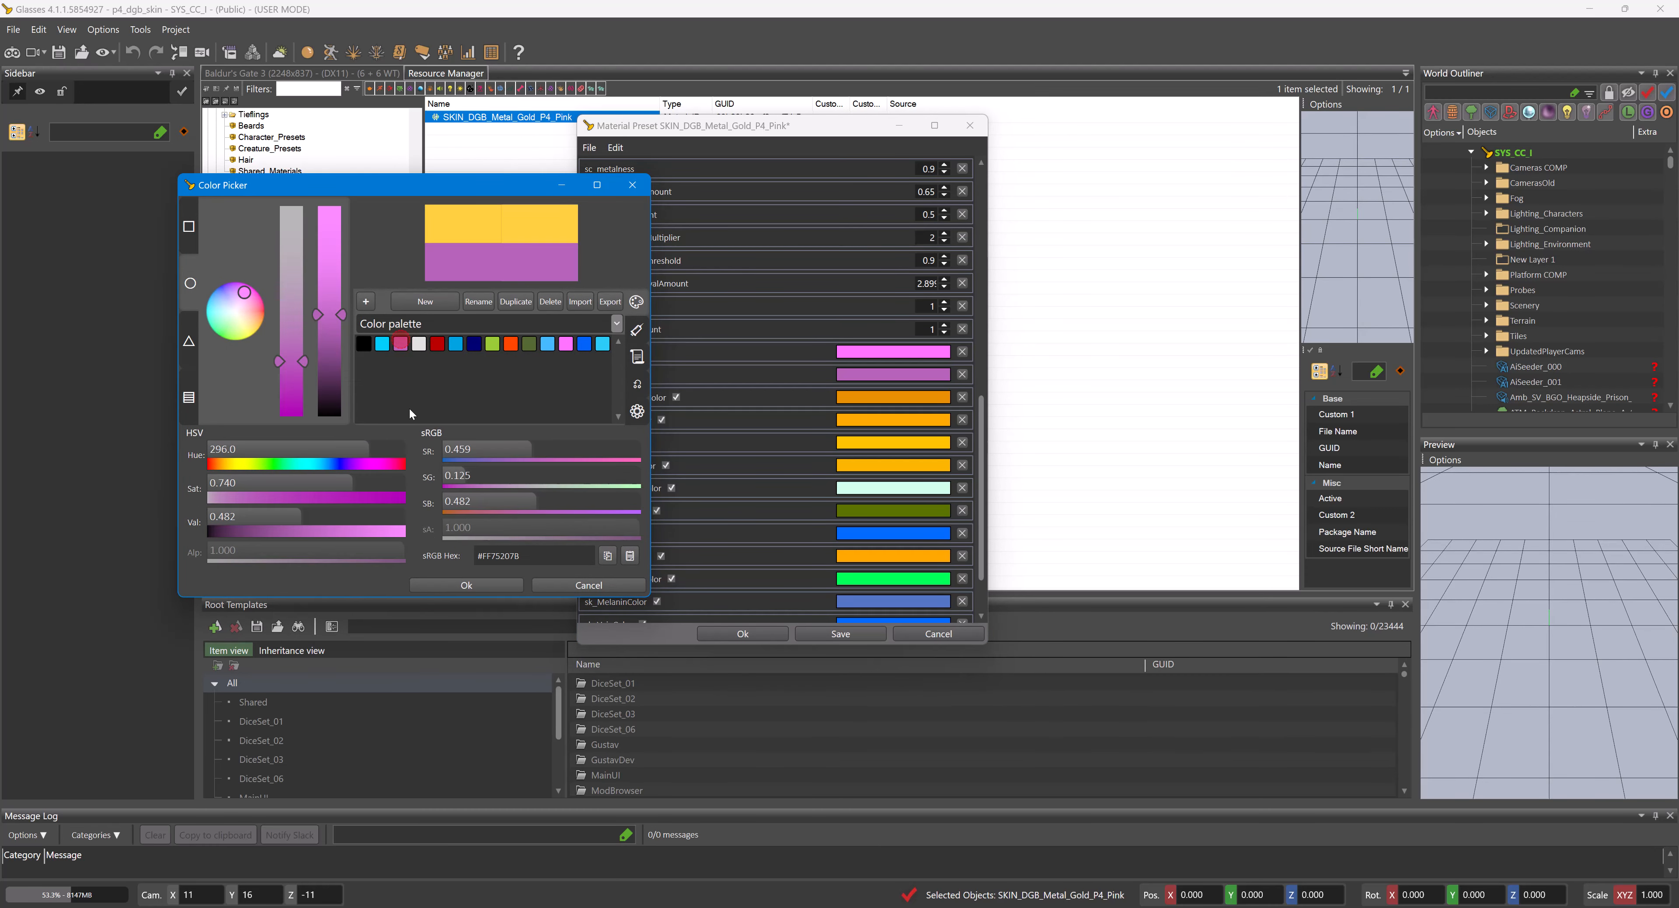
{"action": "left_click", "coordinate": [460, 584]}
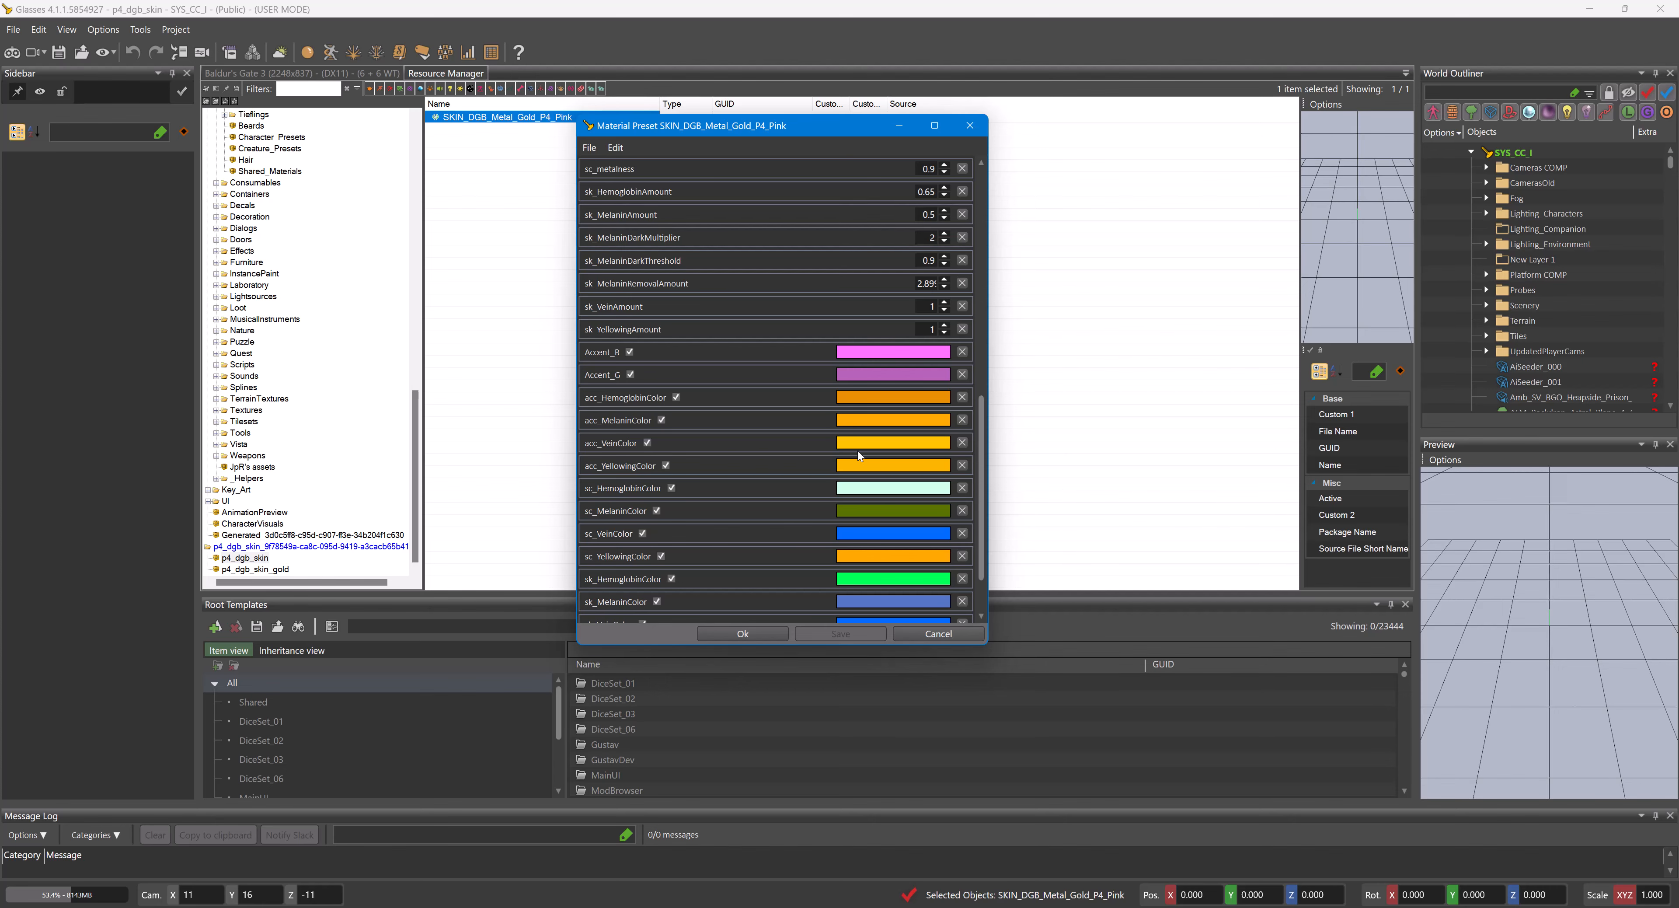
- Set the preset's Accent_B_metalness to 2, save the preset and close its window
{"action": "scroll", "coordinate": [858, 450], "scroll_direction": "up", "scroll_amount": 8}
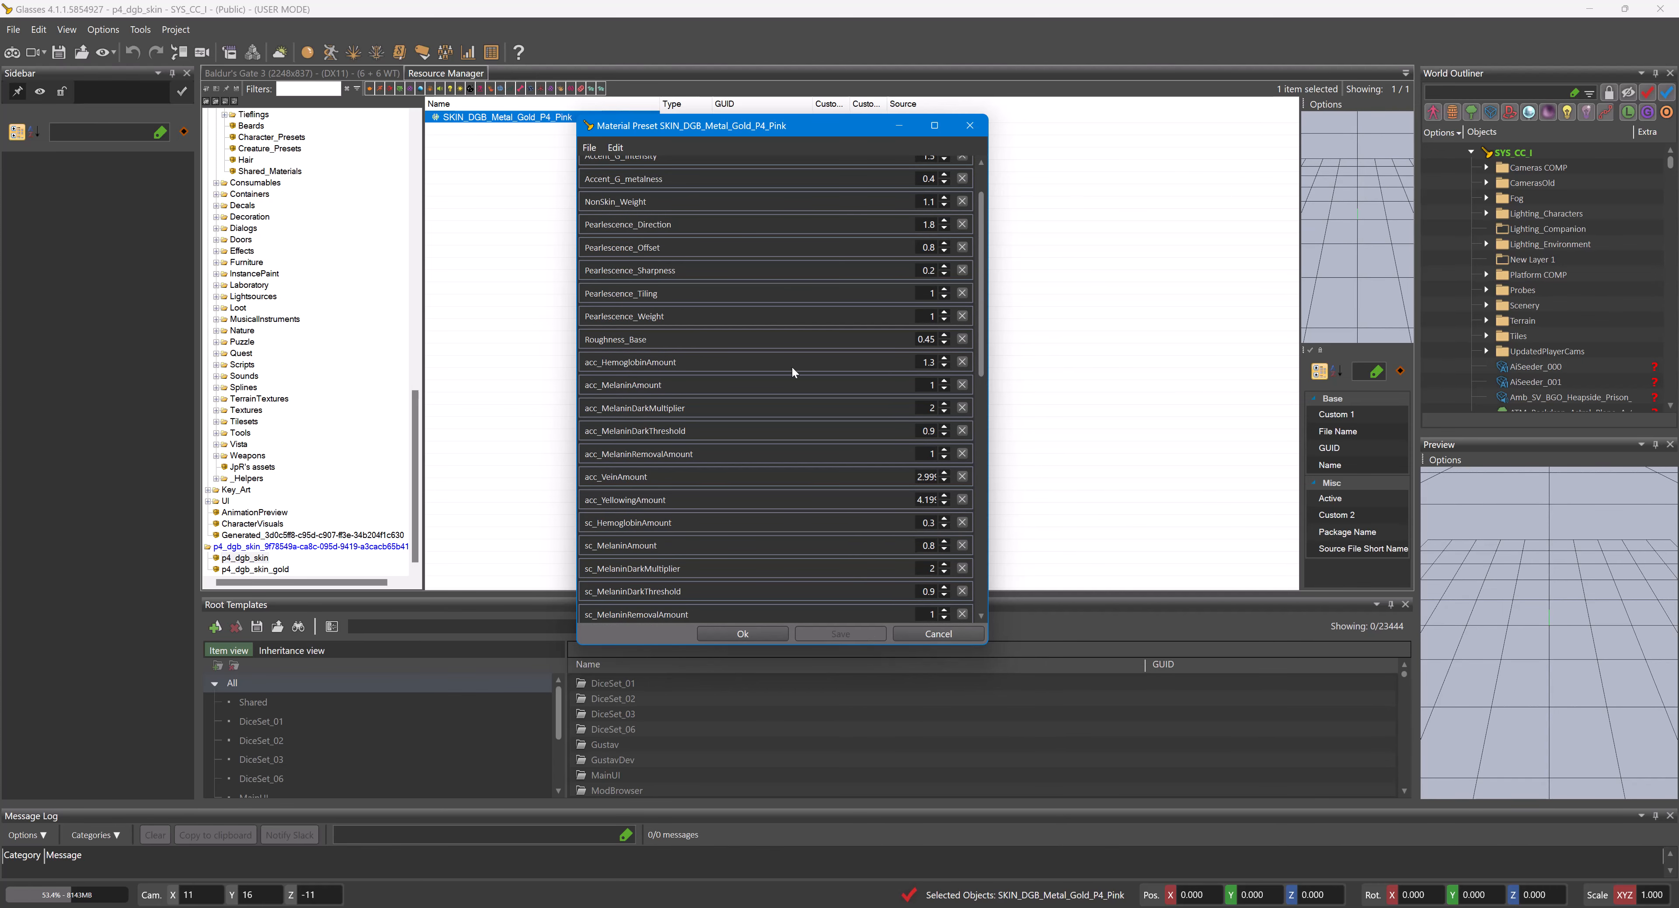
{"action": "scroll", "coordinate": [792, 366], "scroll_direction": "up", "scroll_amount": 1}
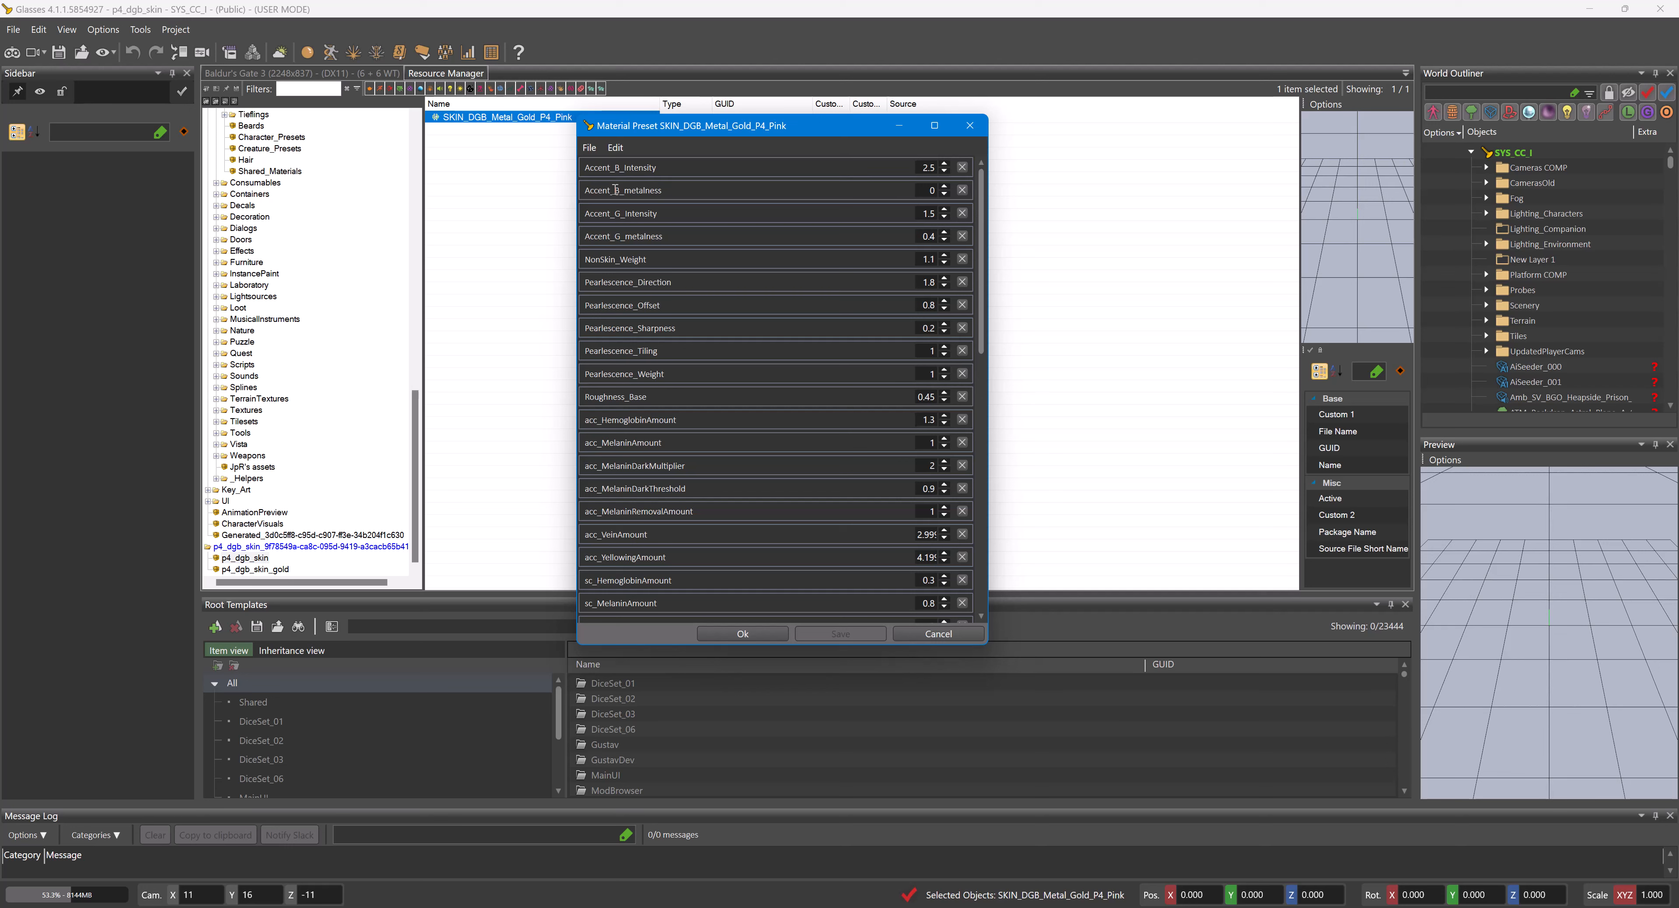
{"action": "left_click", "coordinate": [930, 189]}
{"action": "type", "text": "2"}
{"action": "left_click", "coordinate": [930, 281]}
{"action": "scroll", "coordinate": [884, 395], "scroll_direction": "down", "scroll_amount": 2}
{"action": "left_click", "coordinate": [839, 634]}
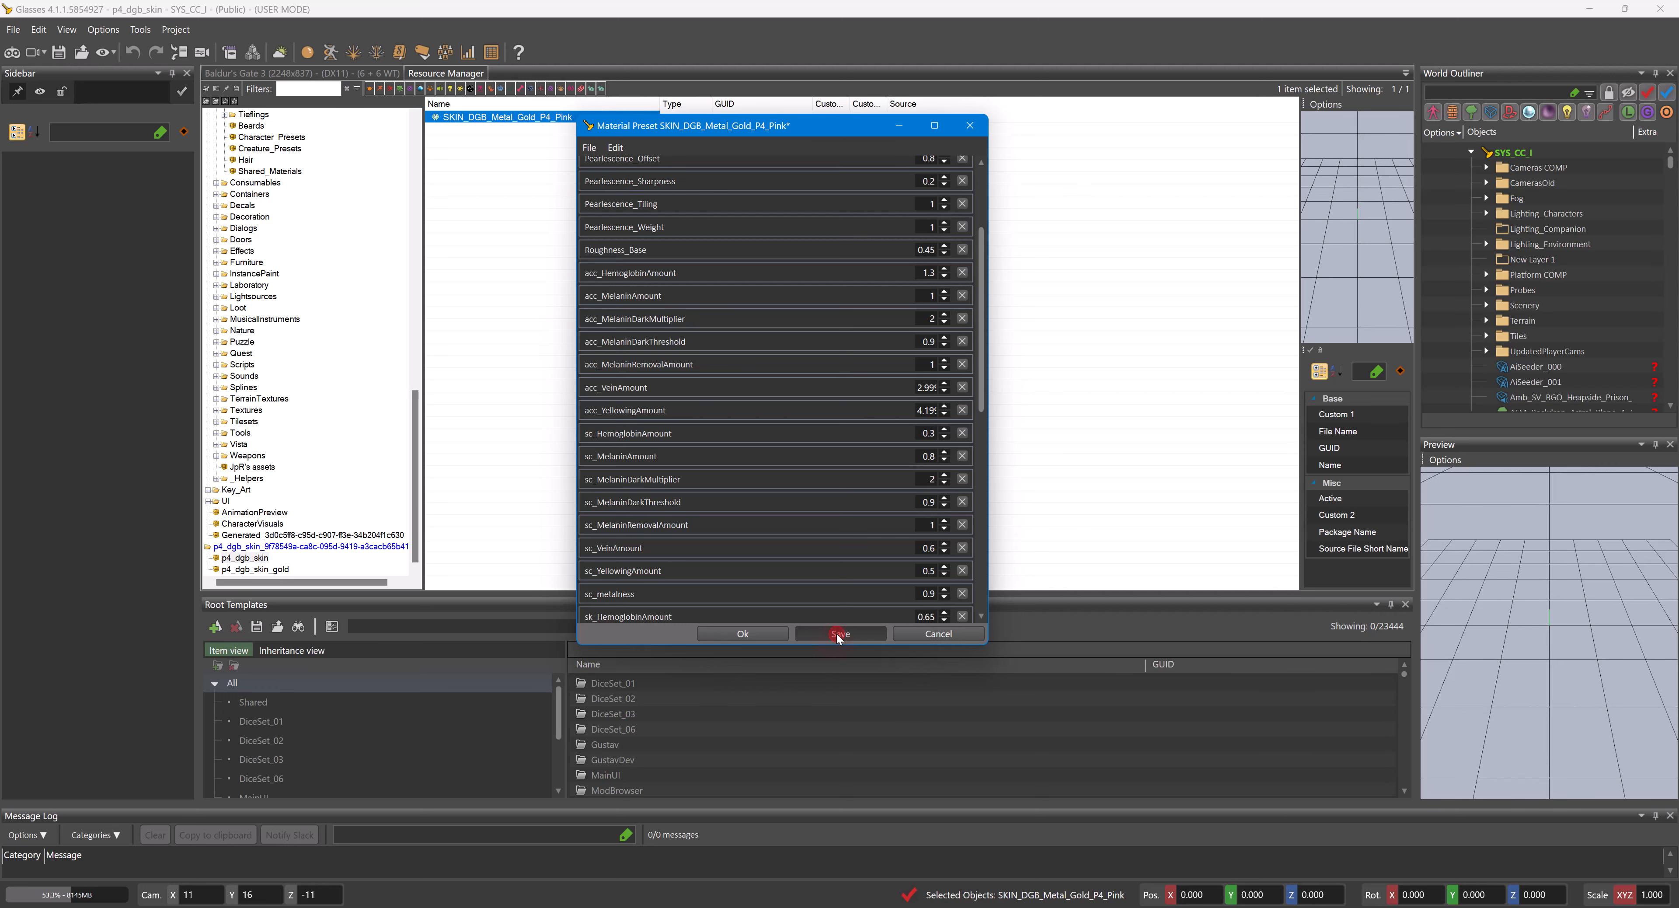
{"action": "left_click", "coordinate": [769, 634]}
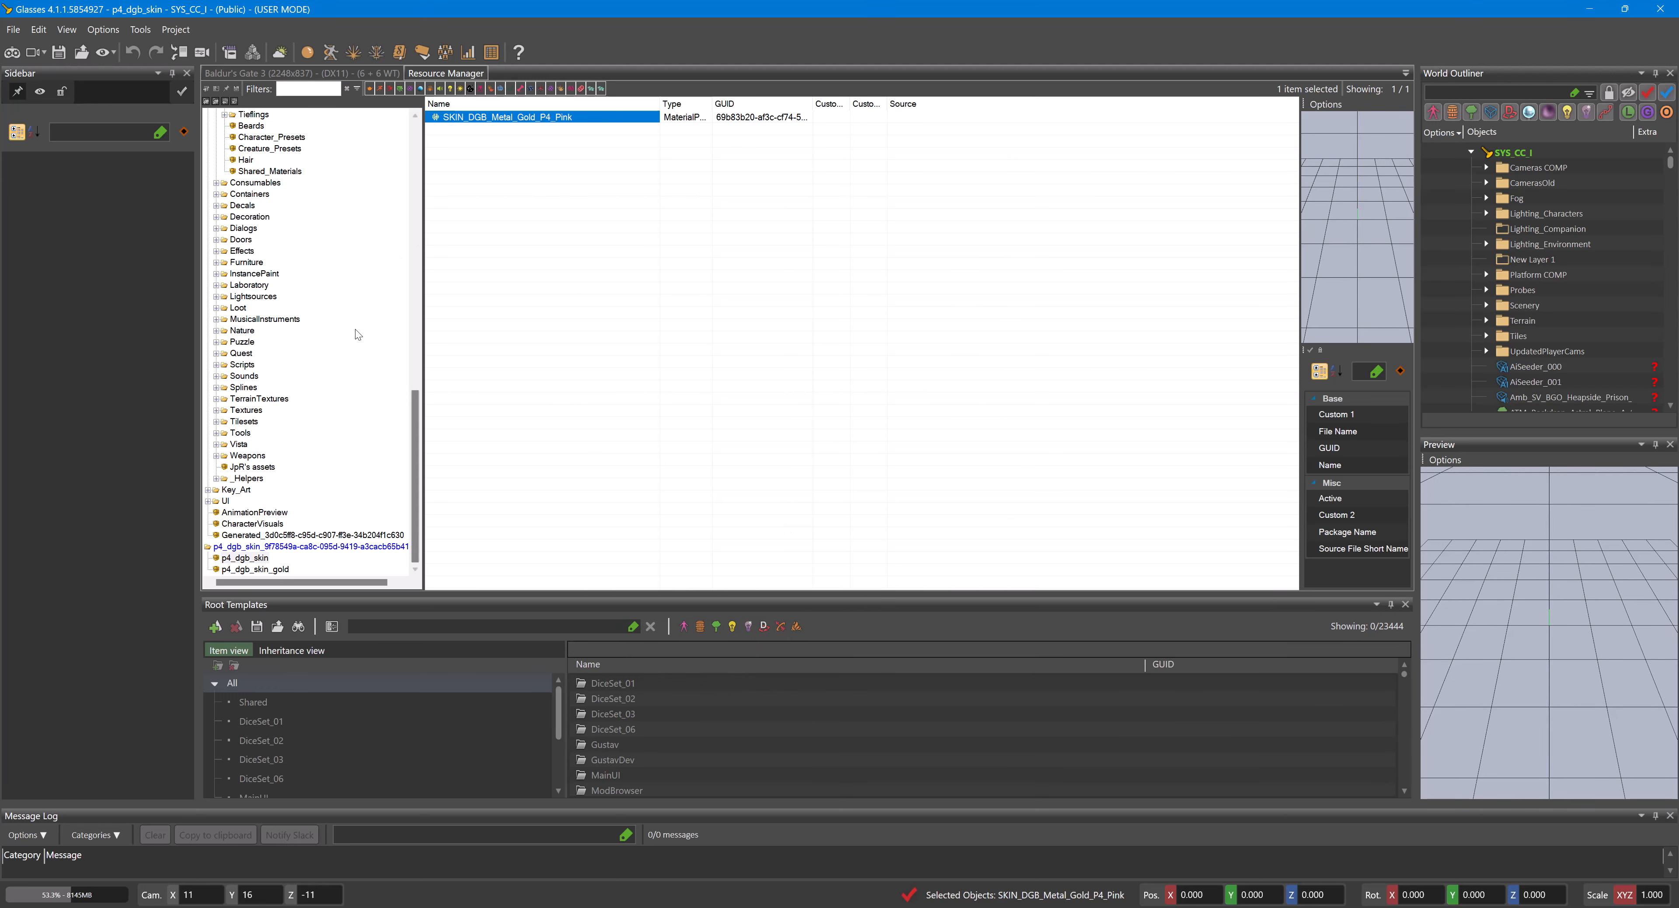
- Filter the resources by "DGB" and list the CharacterVisuals package under GustavDev
{"action": "scroll", "coordinate": [306, 364], "scroll_direction": "up", "scroll_amount": 13}
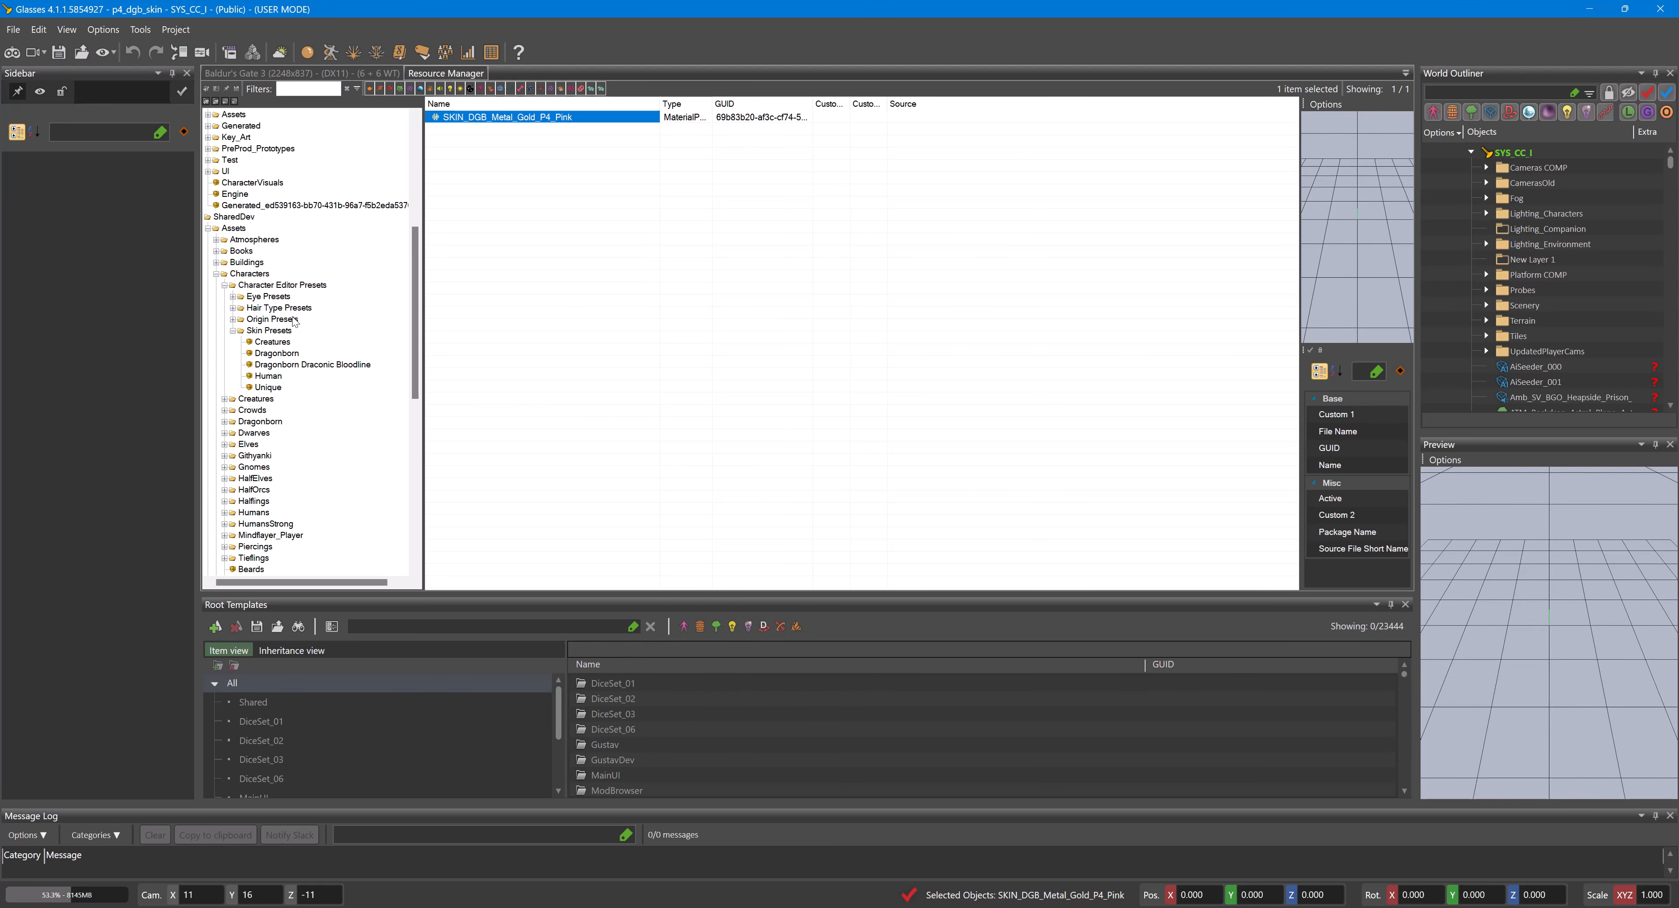
{"action": "scroll", "coordinate": [288, 300], "scroll_direction": "up", "scroll_amount": 2}
{"action": "scroll", "coordinate": [287, 300], "scroll_direction": "down", "scroll_amount": 7}
{"action": "scroll", "coordinate": [287, 300], "scroll_direction": "up", "scroll_amount": 5}
{"action": "scroll", "coordinate": [287, 302], "scroll_direction": "up", "scroll_amount": 7}
{"action": "left_click", "coordinate": [260, 240]}
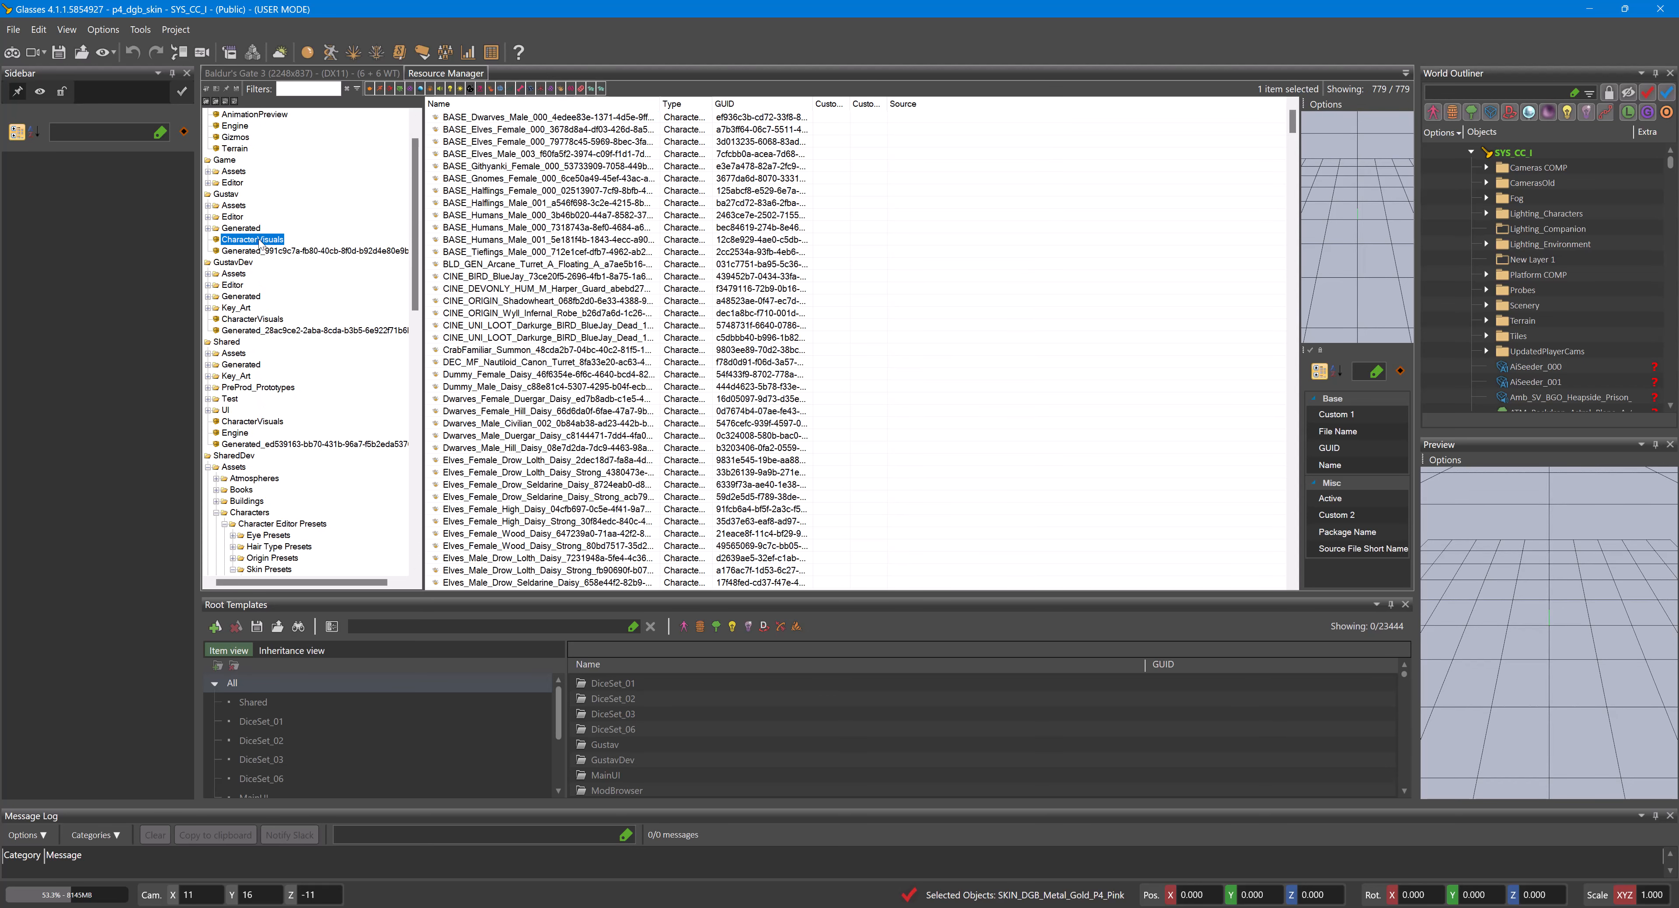
{"action": "left_click", "coordinate": [310, 87]}
{"action": "type", "text": "DGB"}
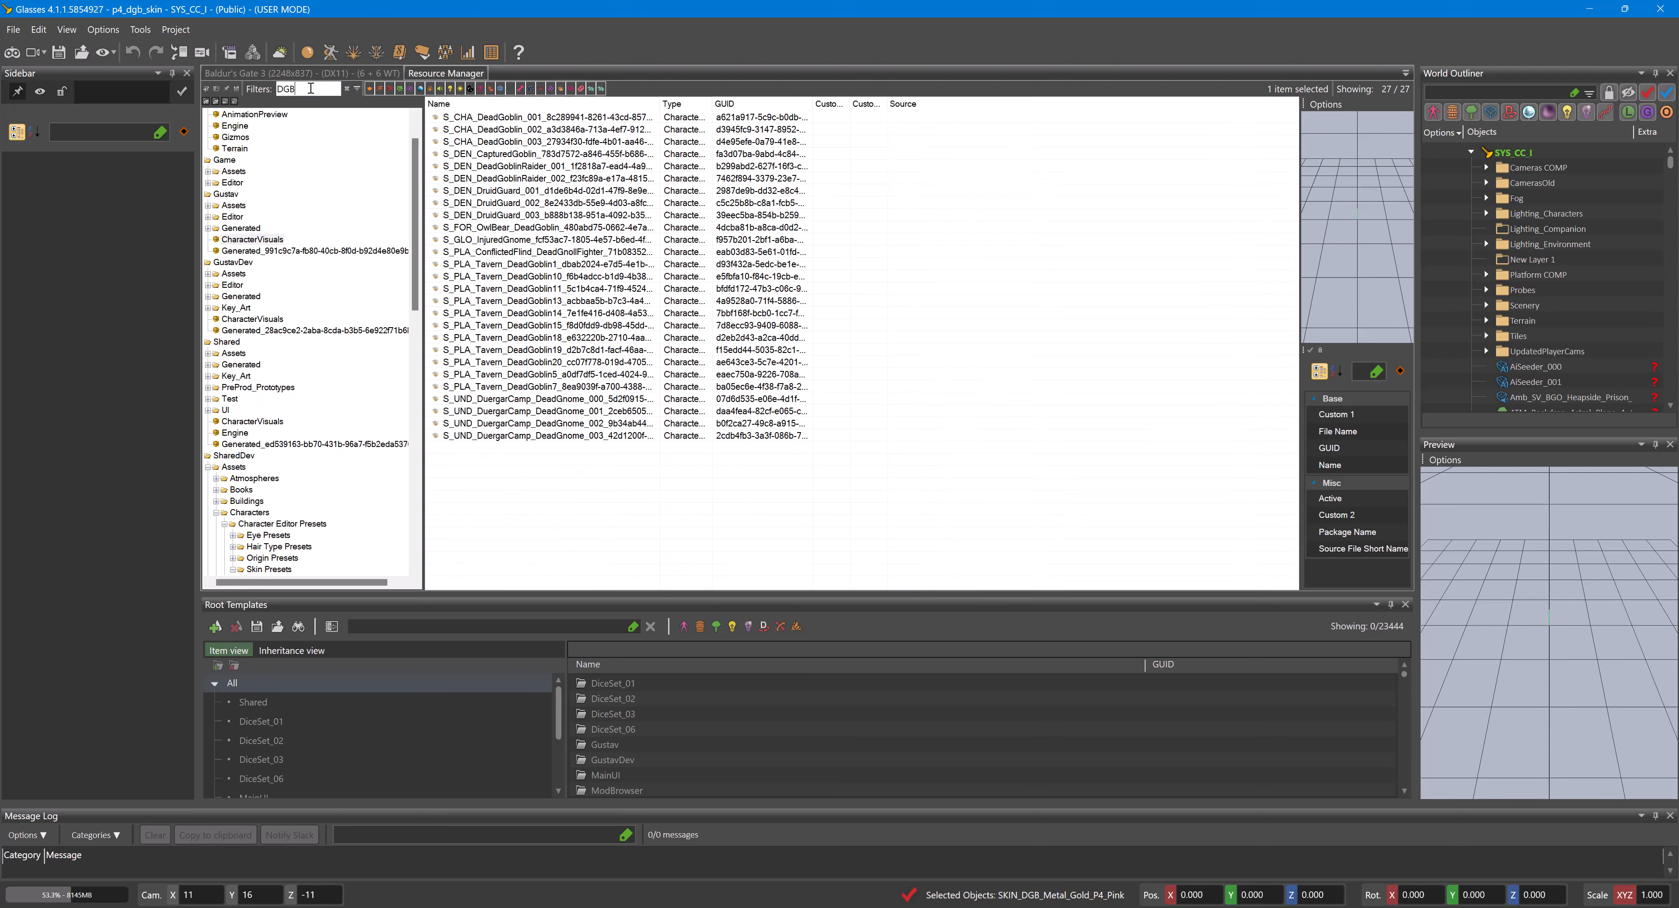
{"action": "scroll", "coordinate": [404, 385], "scroll_direction": "up", "scroll_amount": 2}
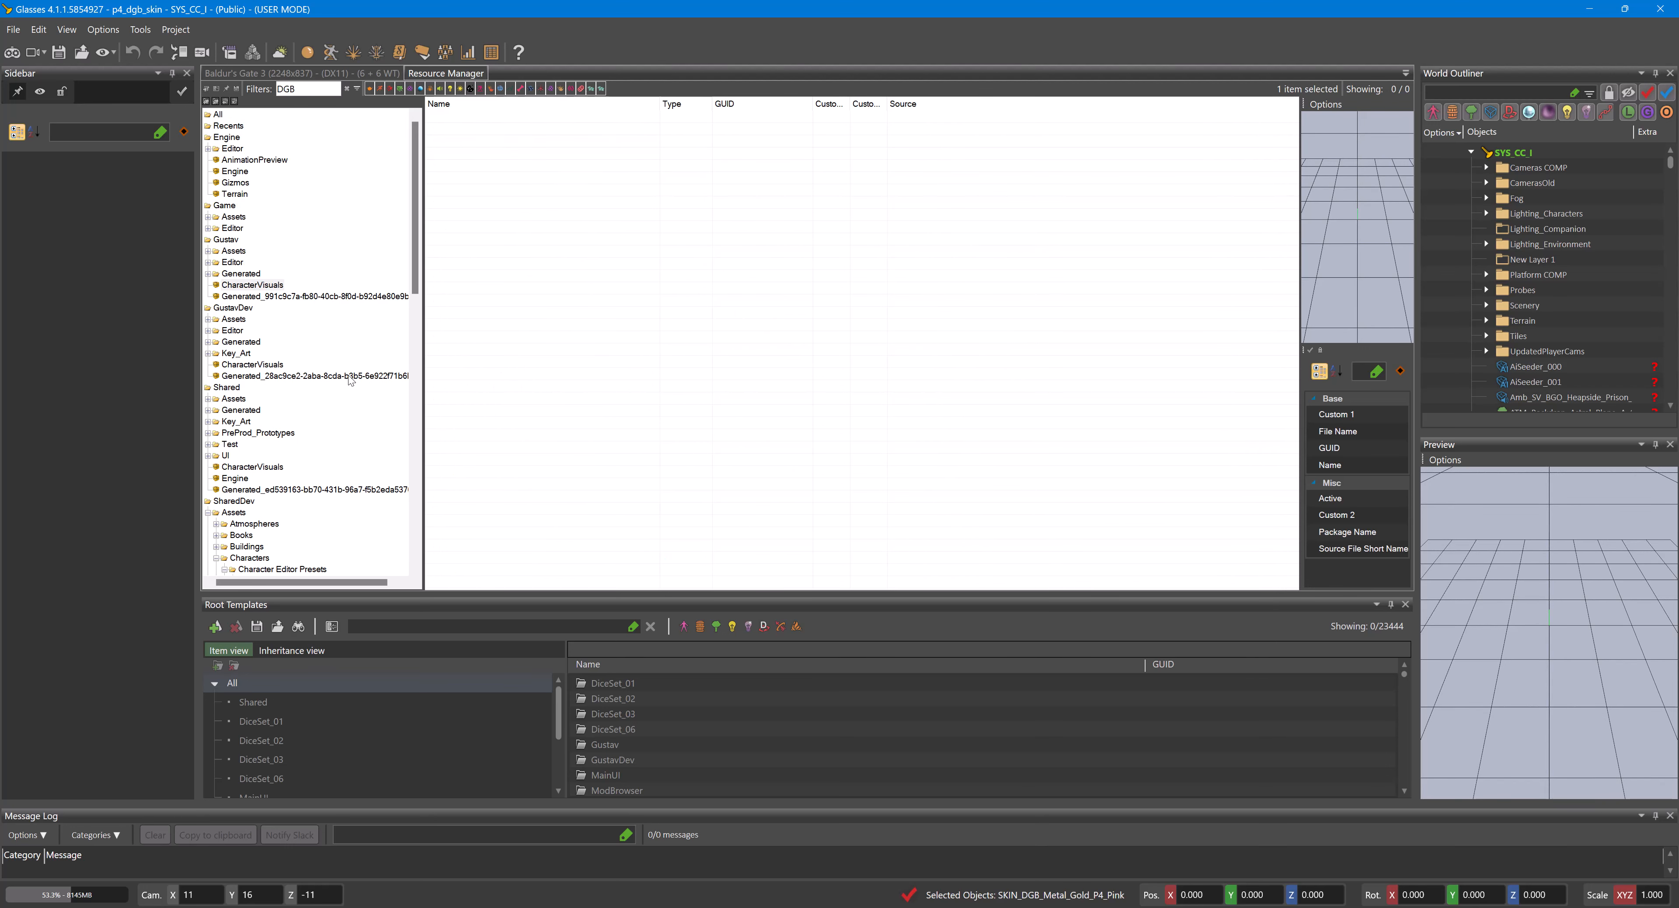
{"action": "left_click", "coordinate": [258, 285]}
{"action": "left_click", "coordinate": [271, 364]}
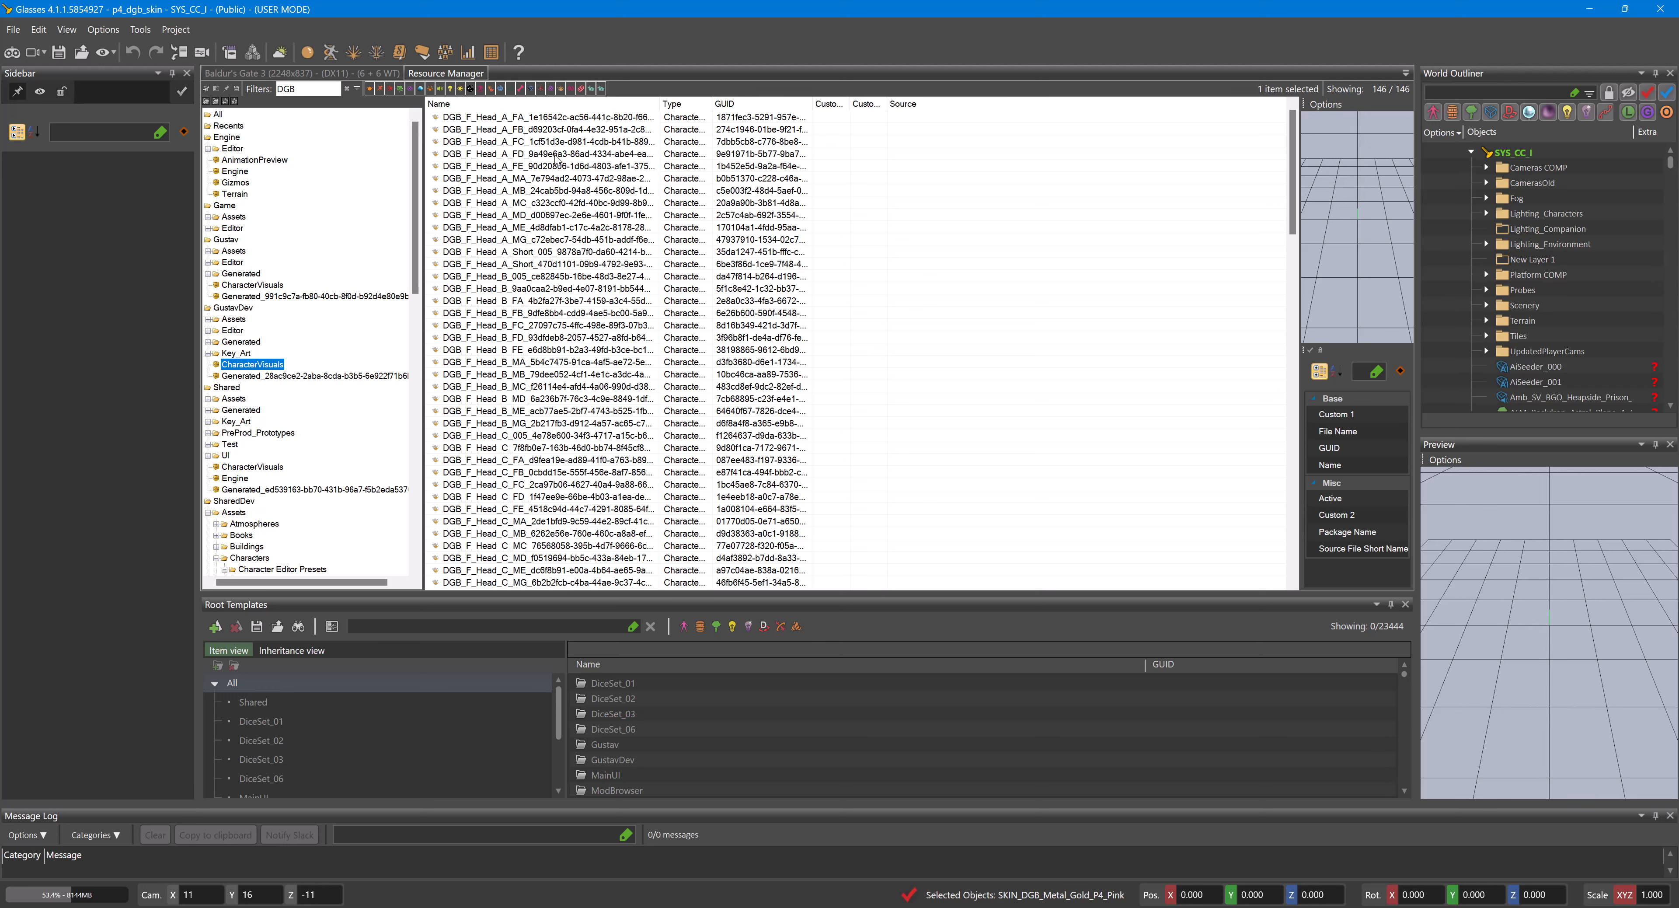
- Open the DGB_F_Head_A_FD character visual in the Character Editor and widen its 3D viewport
{"action": "left_click", "coordinate": [554, 154]}
{"action": "right_click", "coordinate": [555, 157]}
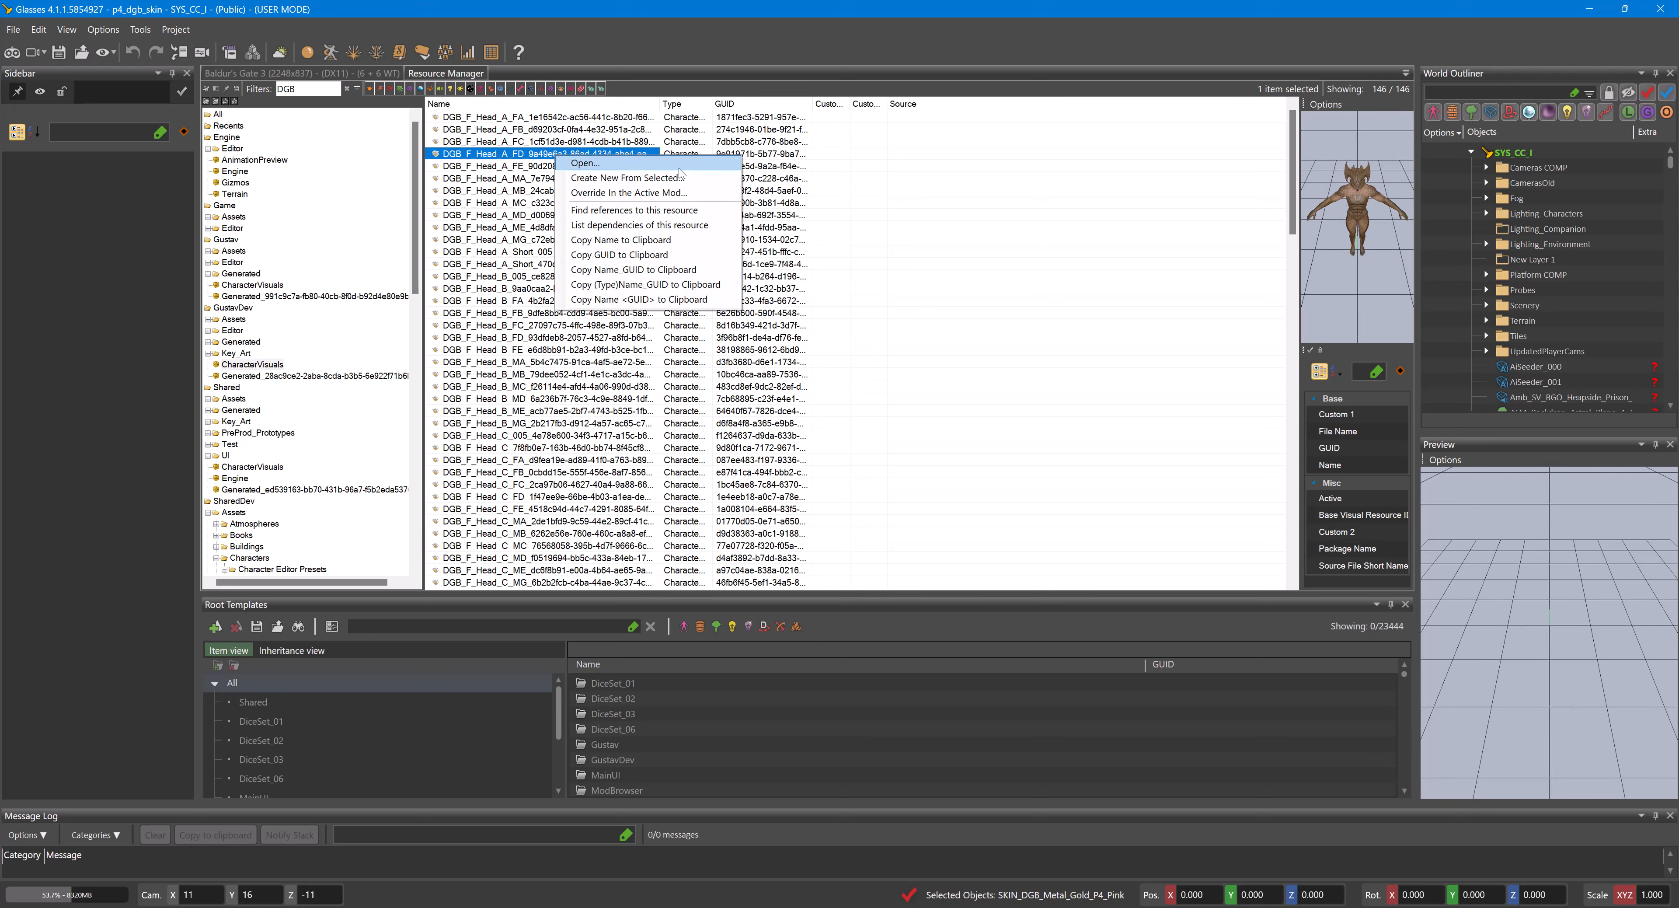
{"action": "left_click", "coordinate": [664, 161]}
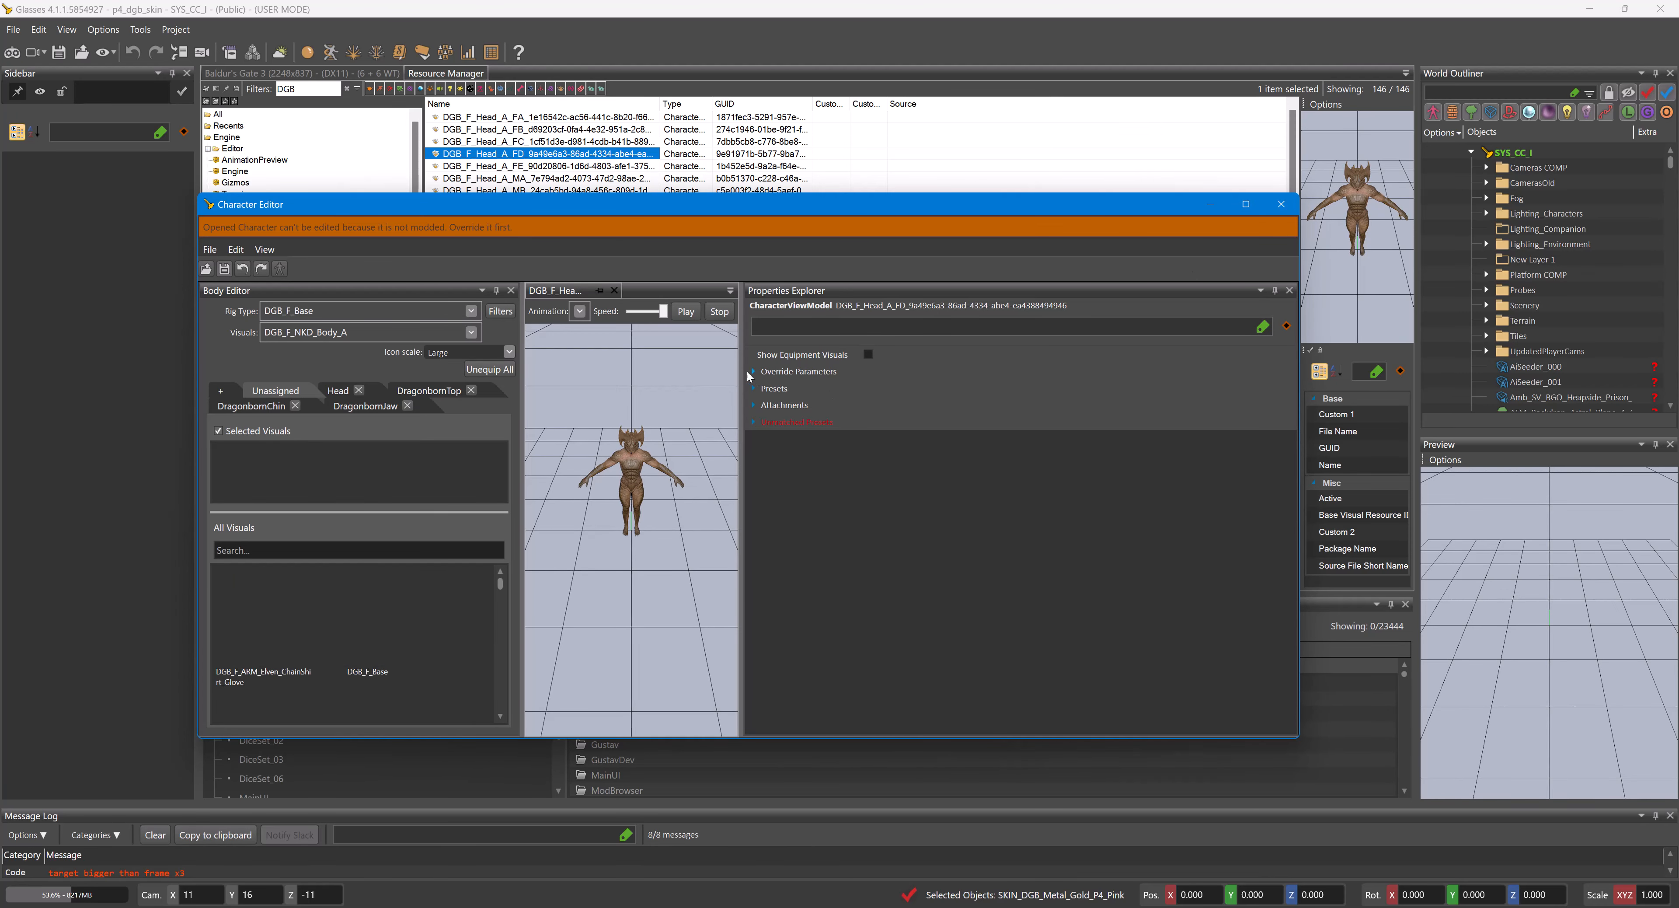
{"action": "left_click_drag", "start_coordinate": [742, 377], "coordinate": [1070, 377]}
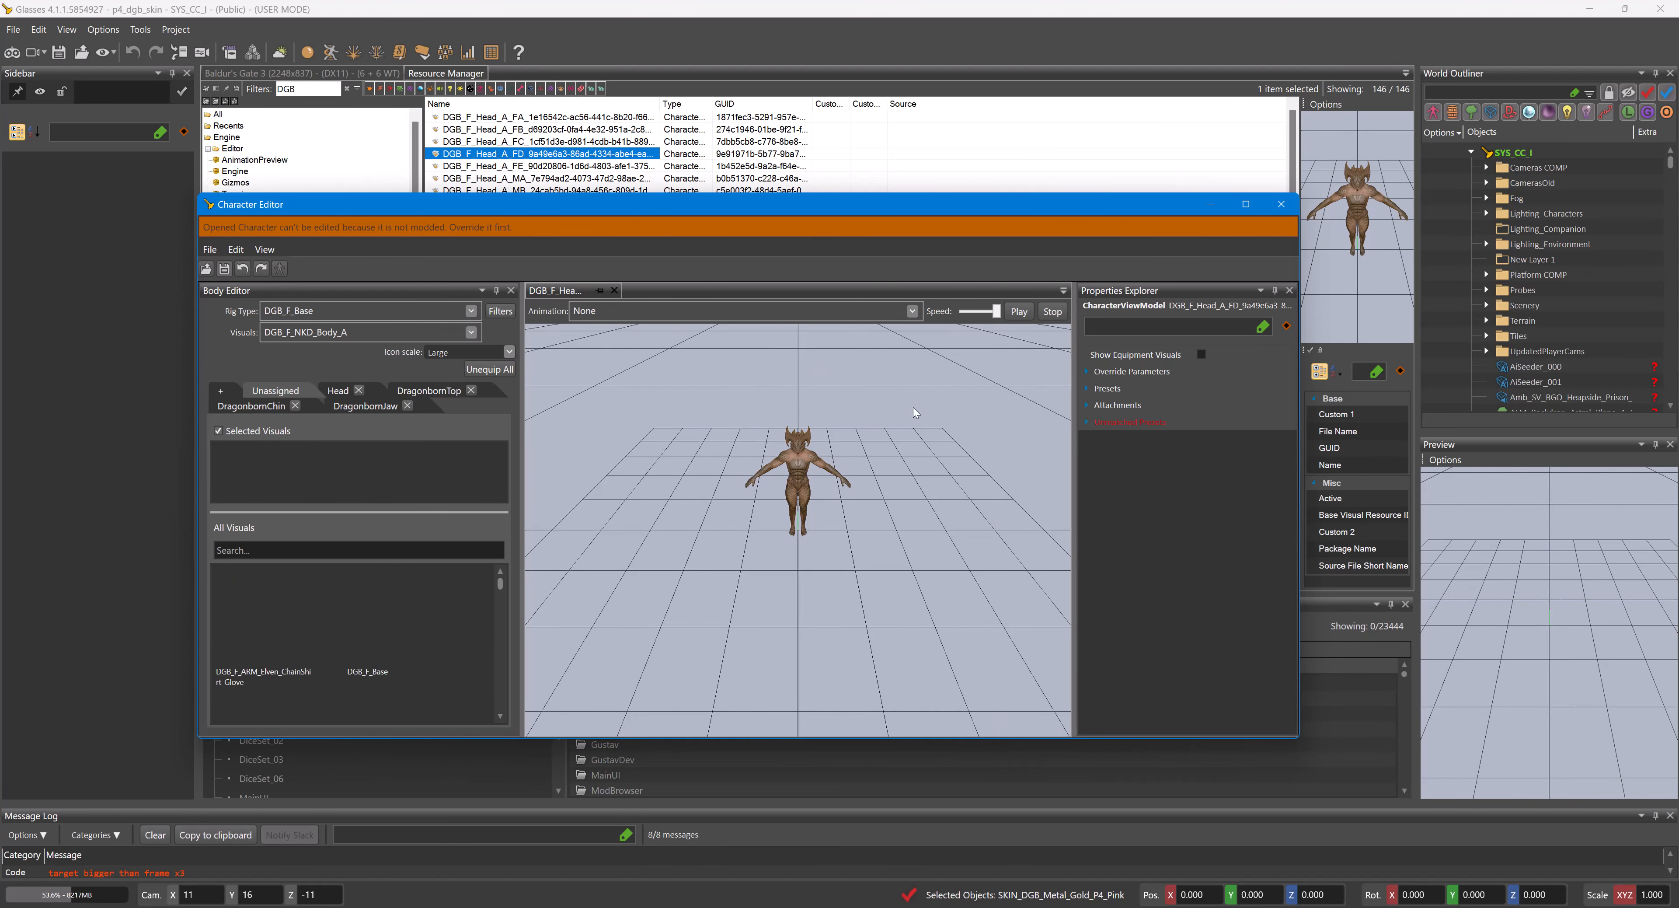
- Expand the property group flagged in red on the dragonborn character and remove its obsolete parameter
{"action": "left_click", "coordinate": [955, 420]}
{"action": "right_click_drag", "start_coordinate": [956, 420], "coordinate": [876, 429]}
{"action": "scroll", "coordinate": [946, 454], "scroll_direction": "up", "scroll_amount": 5}
{"action": "scroll", "coordinate": [917, 359], "scroll_direction": "up", "scroll_amount": 4}
{"action": "scroll", "coordinate": [880, 378], "scroll_direction": "down", "scroll_amount": 3}
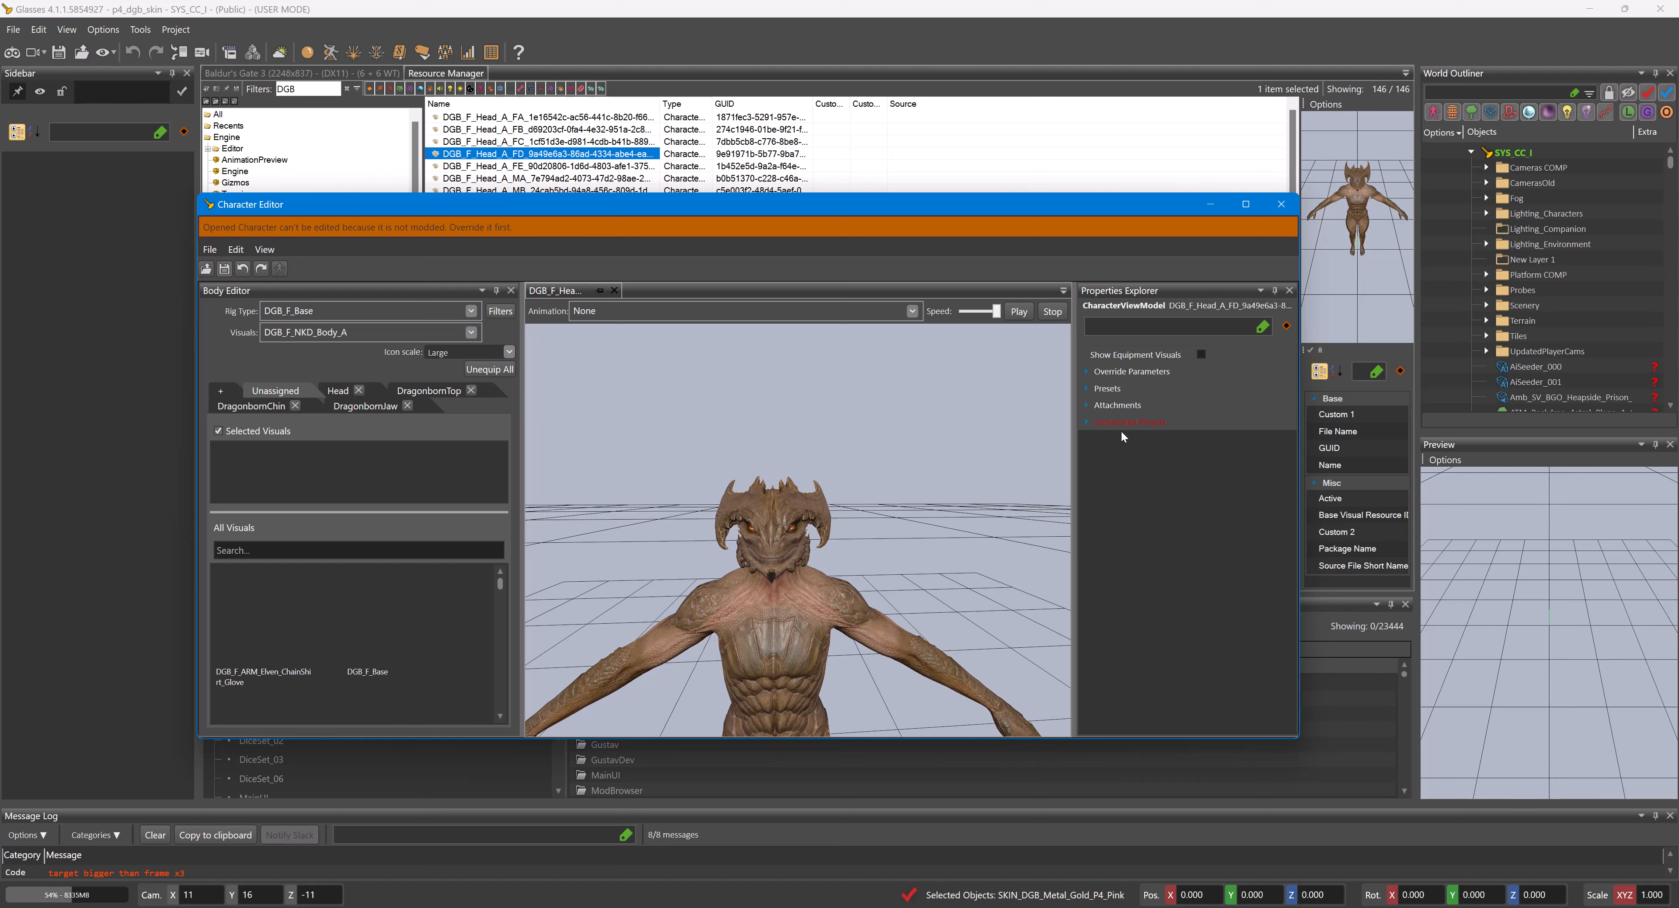
{"action": "left_click", "coordinate": [1086, 421]}
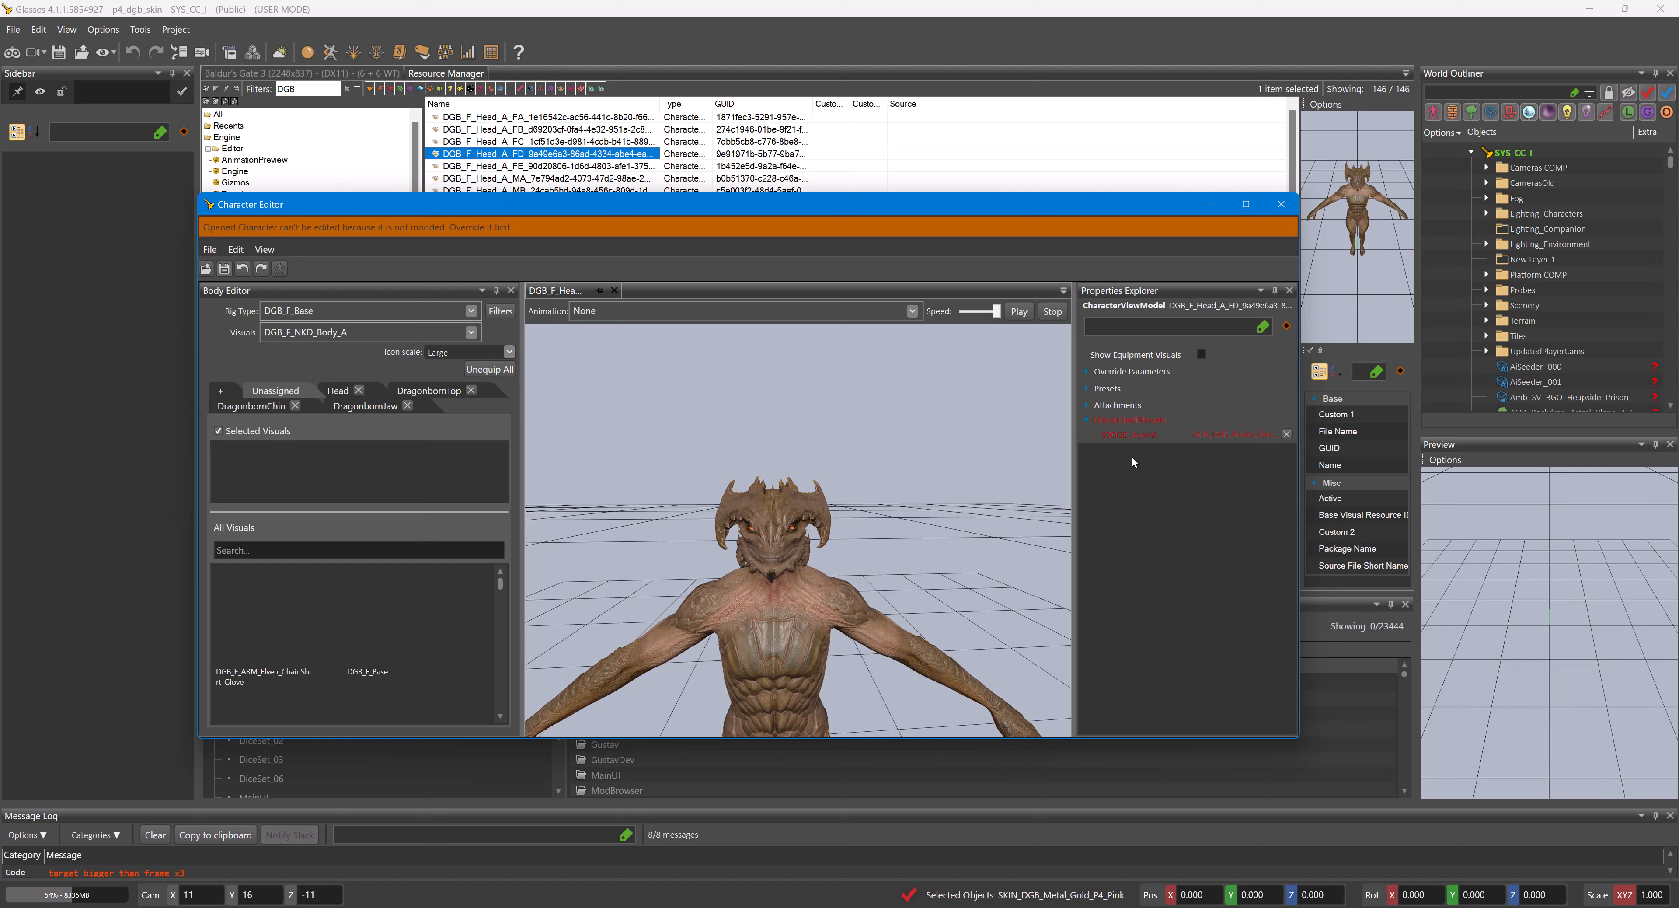
{"action": "left_click", "coordinate": [1287, 434]}
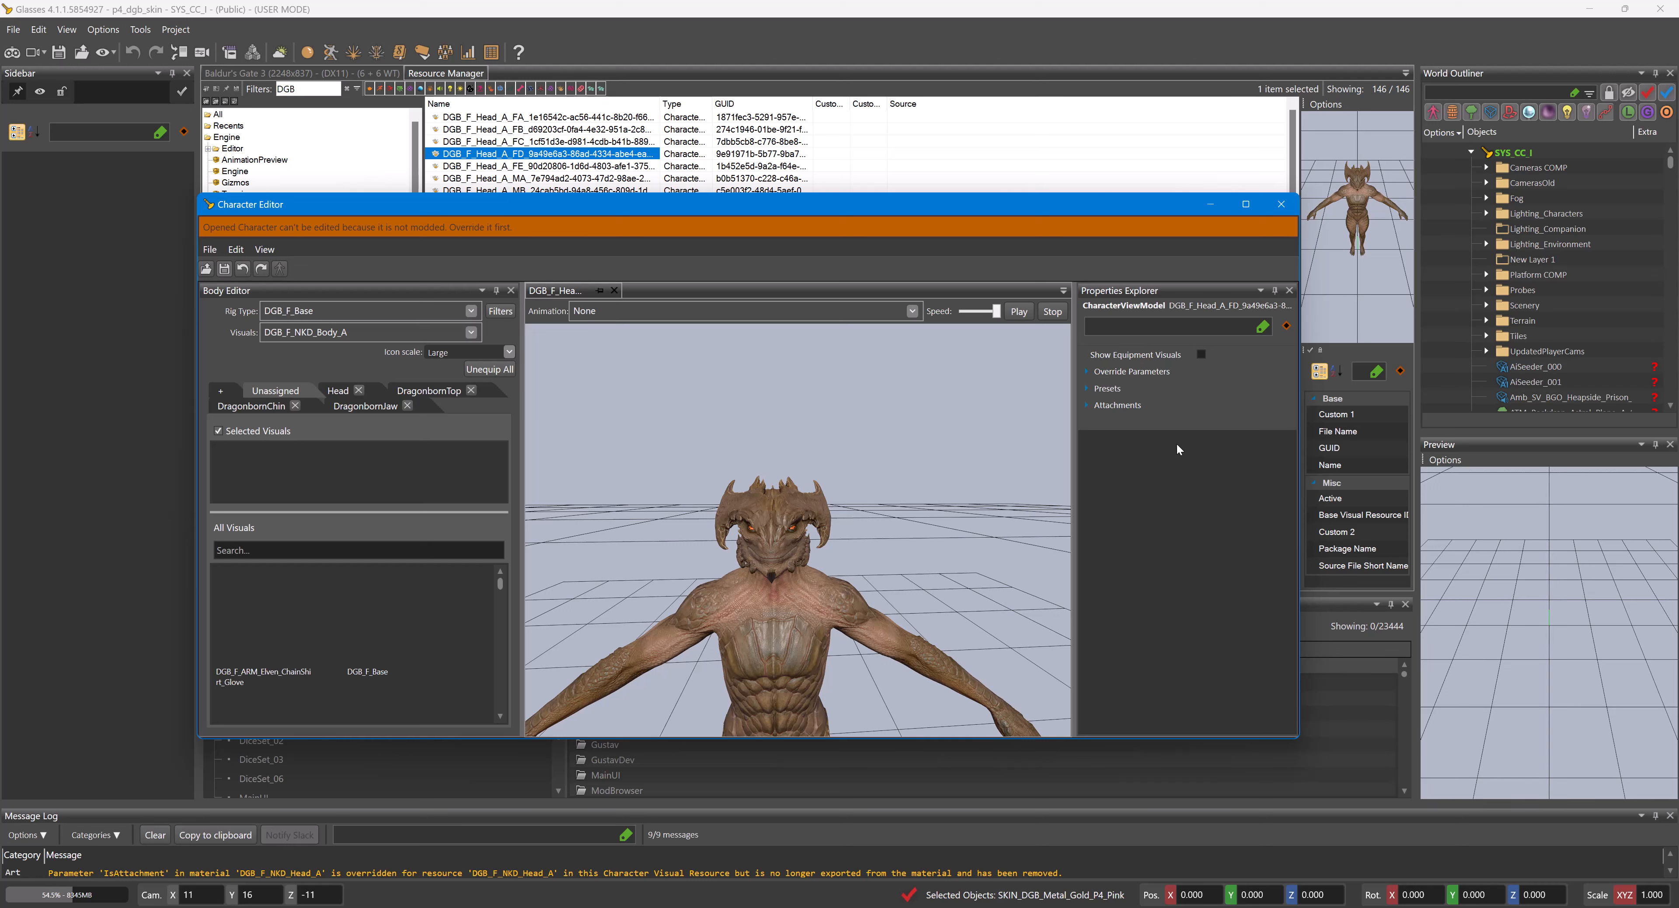
- Maximize the Character Editor and load the SKIN_DGB_Metal_Gold_P4_Pink preset into the character's 02Skin Properties
{"action": "left_click", "coordinate": [1086, 388]}
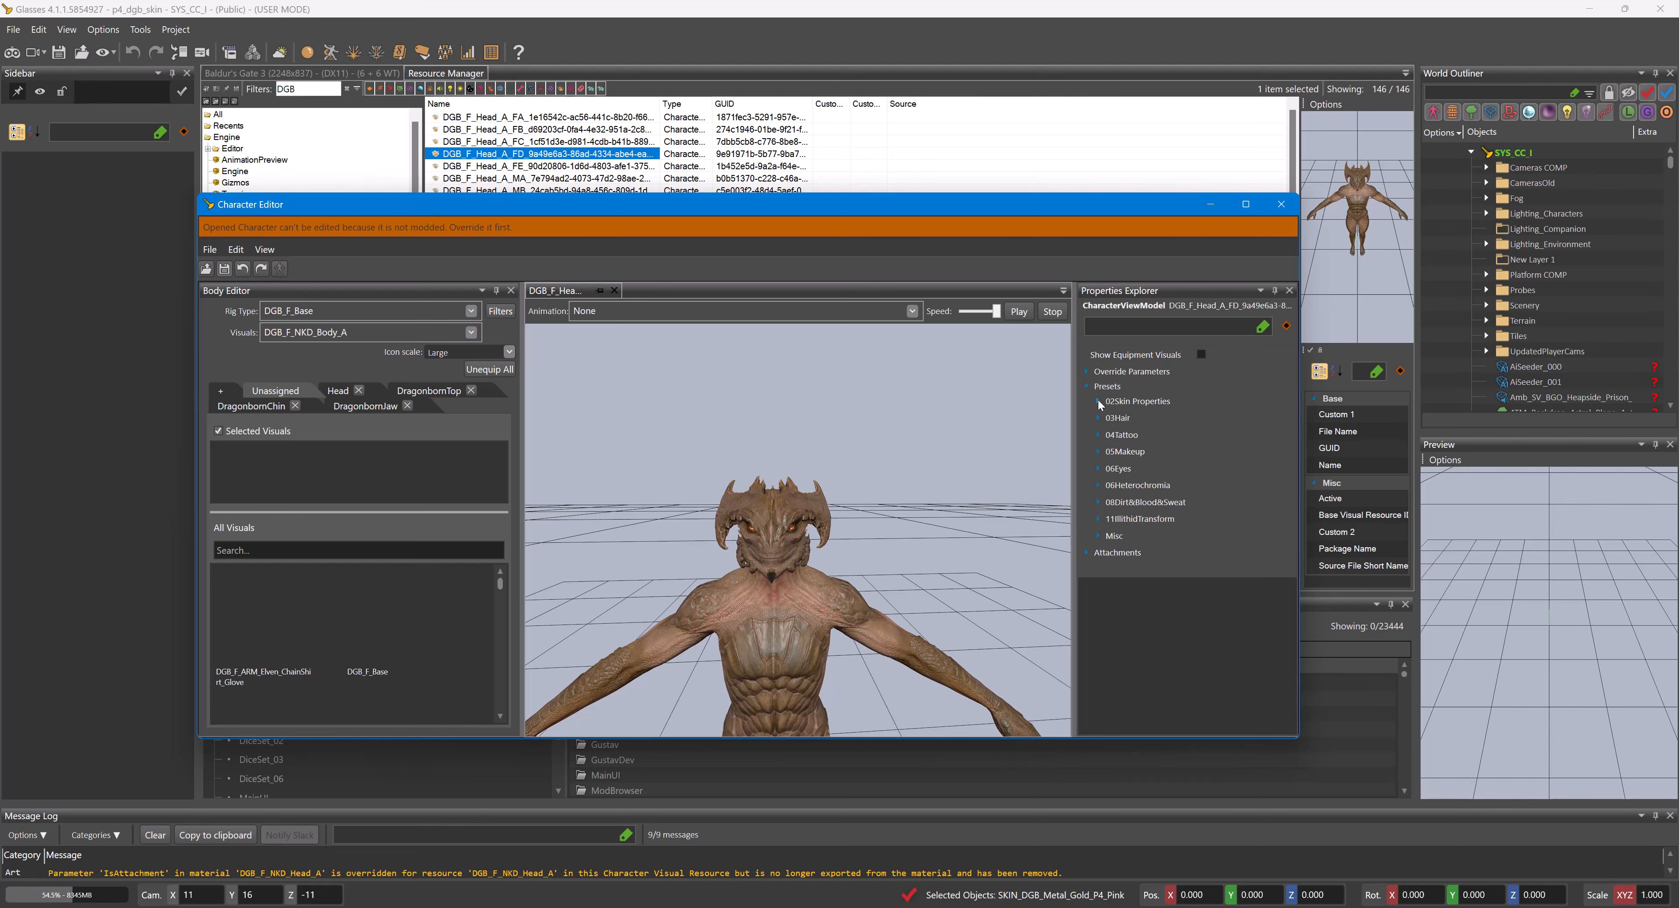
{"action": "left_click", "coordinate": [1252, 204]}
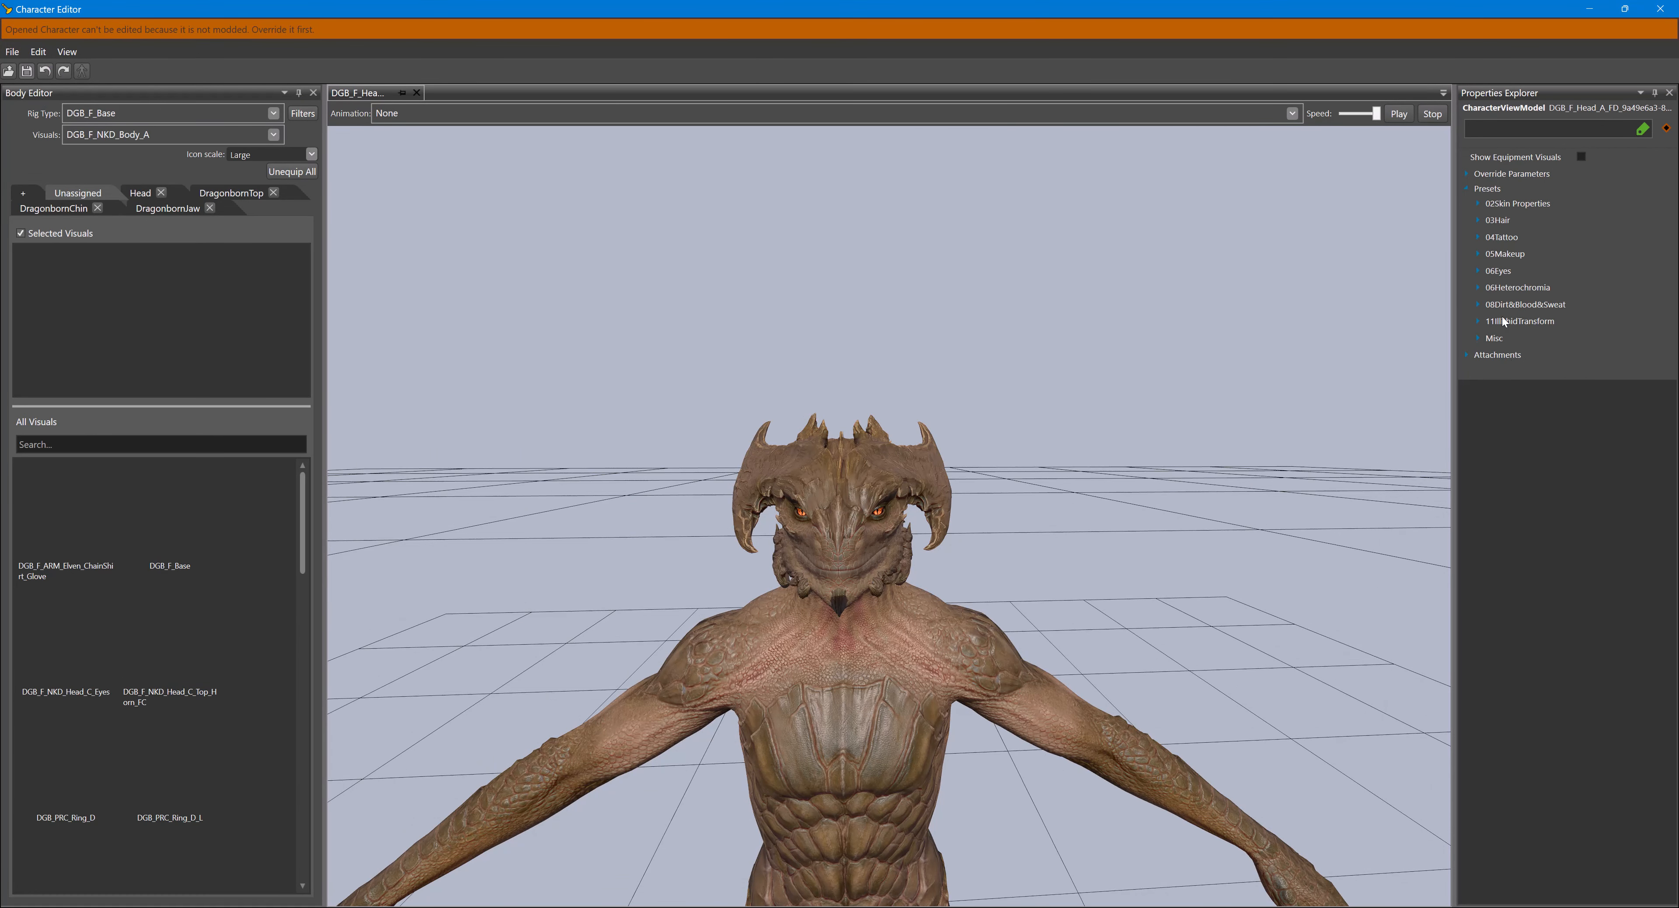
{"action": "left_click", "coordinate": [1478, 203]}
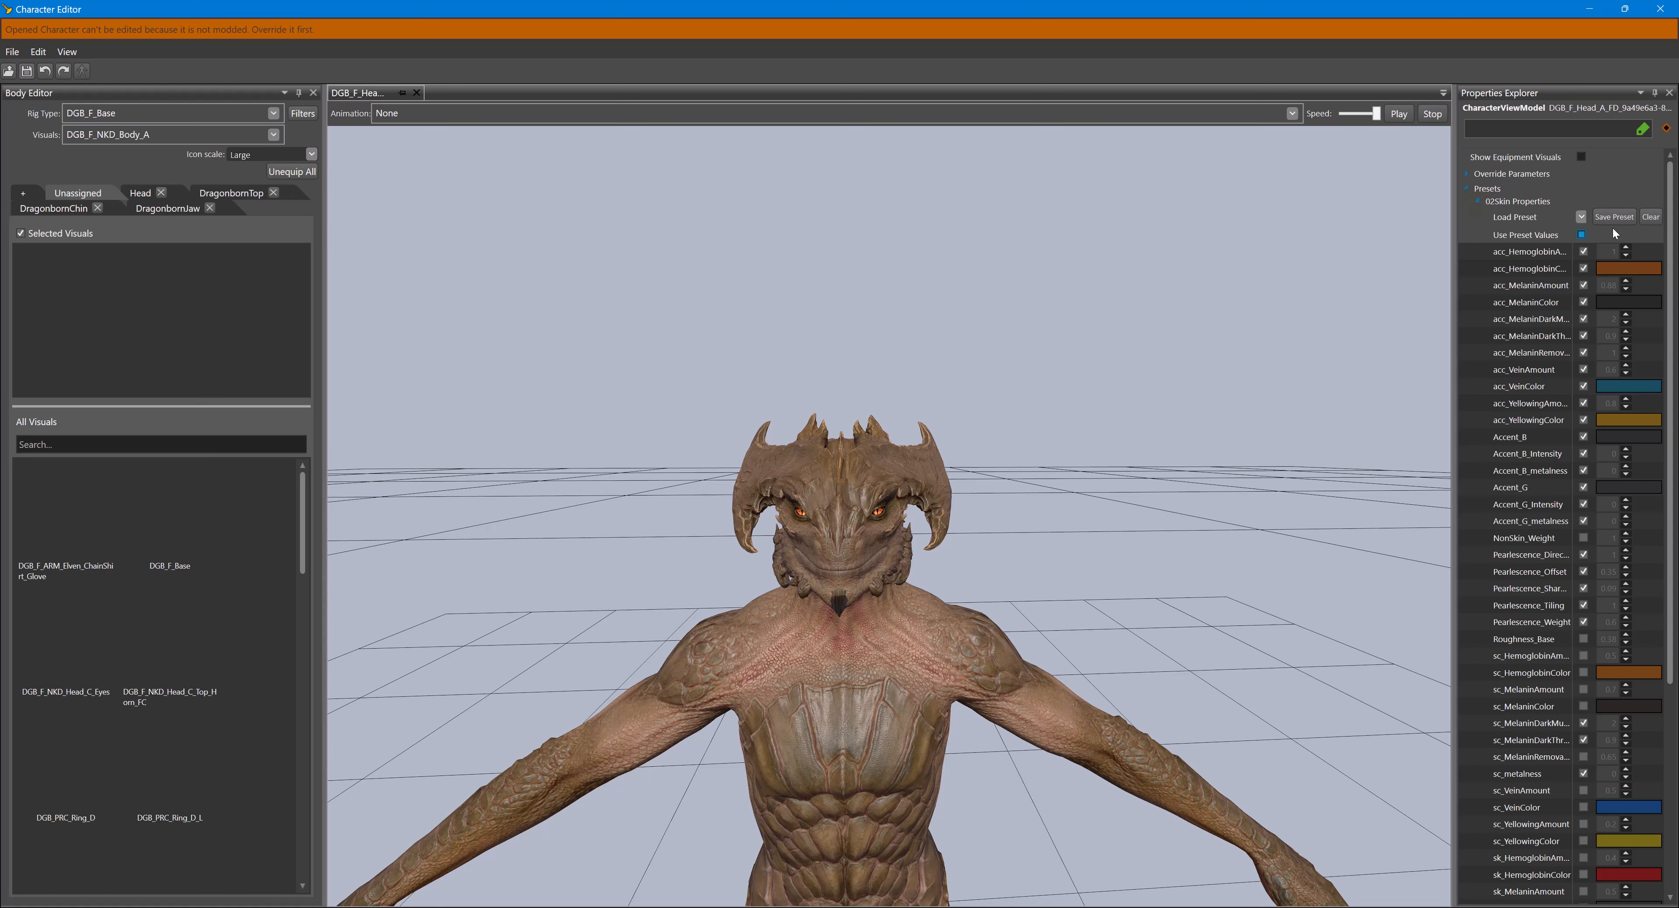
{"action": "left_click_drag", "start_coordinate": [1455, 231], "coordinate": [1193, 232]}
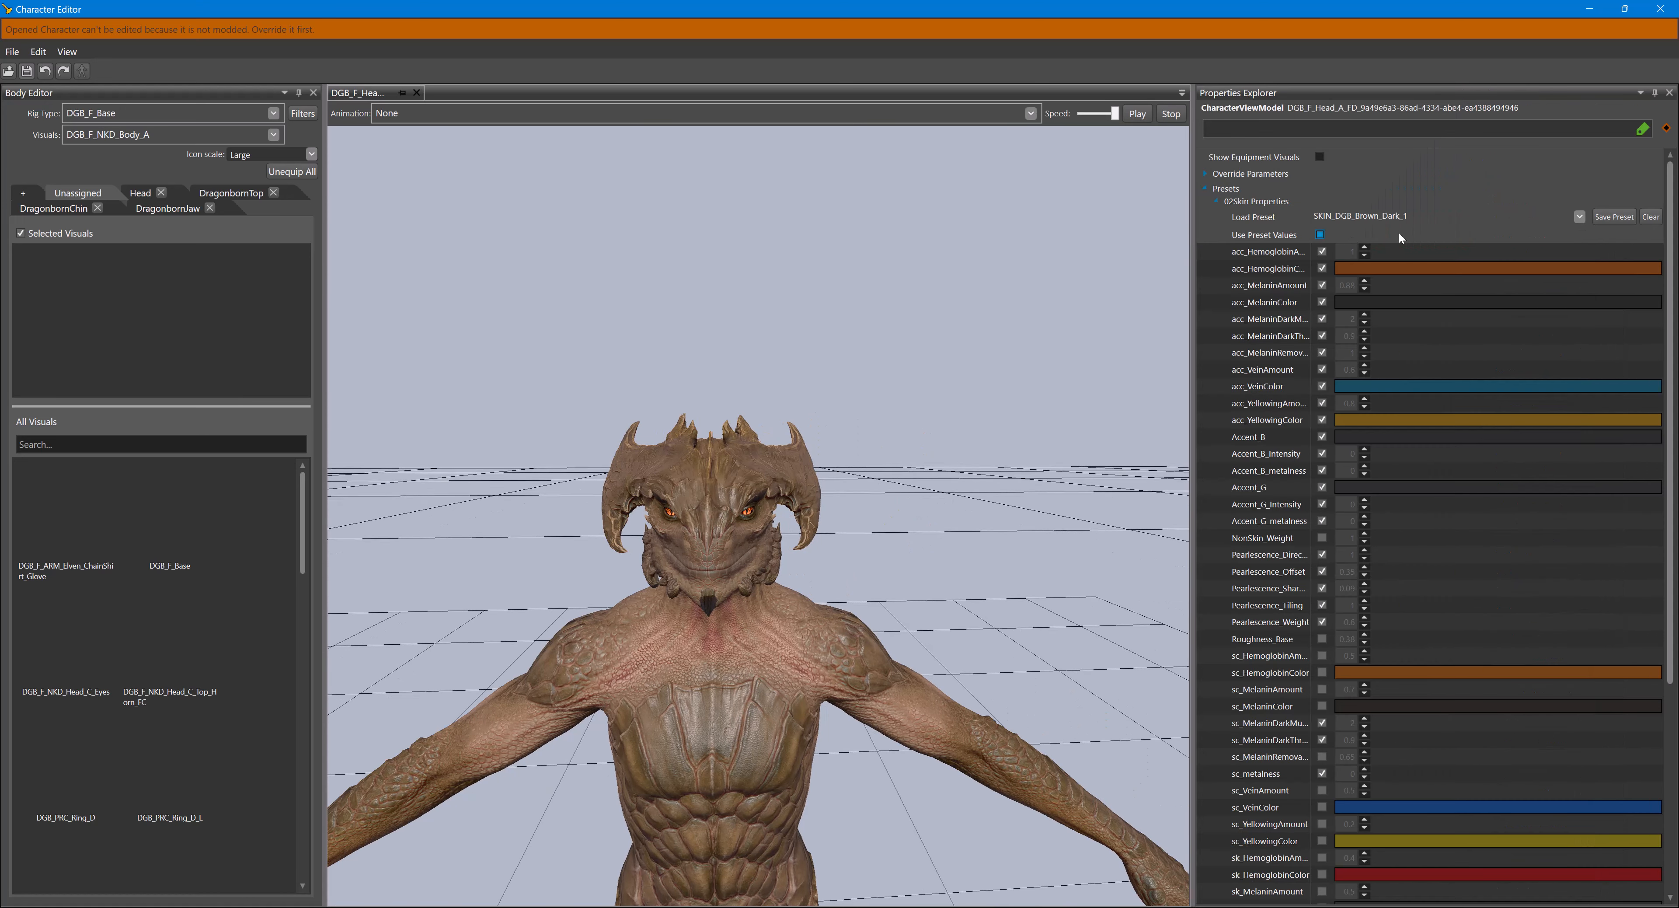
{"action": "left_click", "coordinate": [1576, 216]}
{"action": "left_click", "coordinate": [1225, 256]}
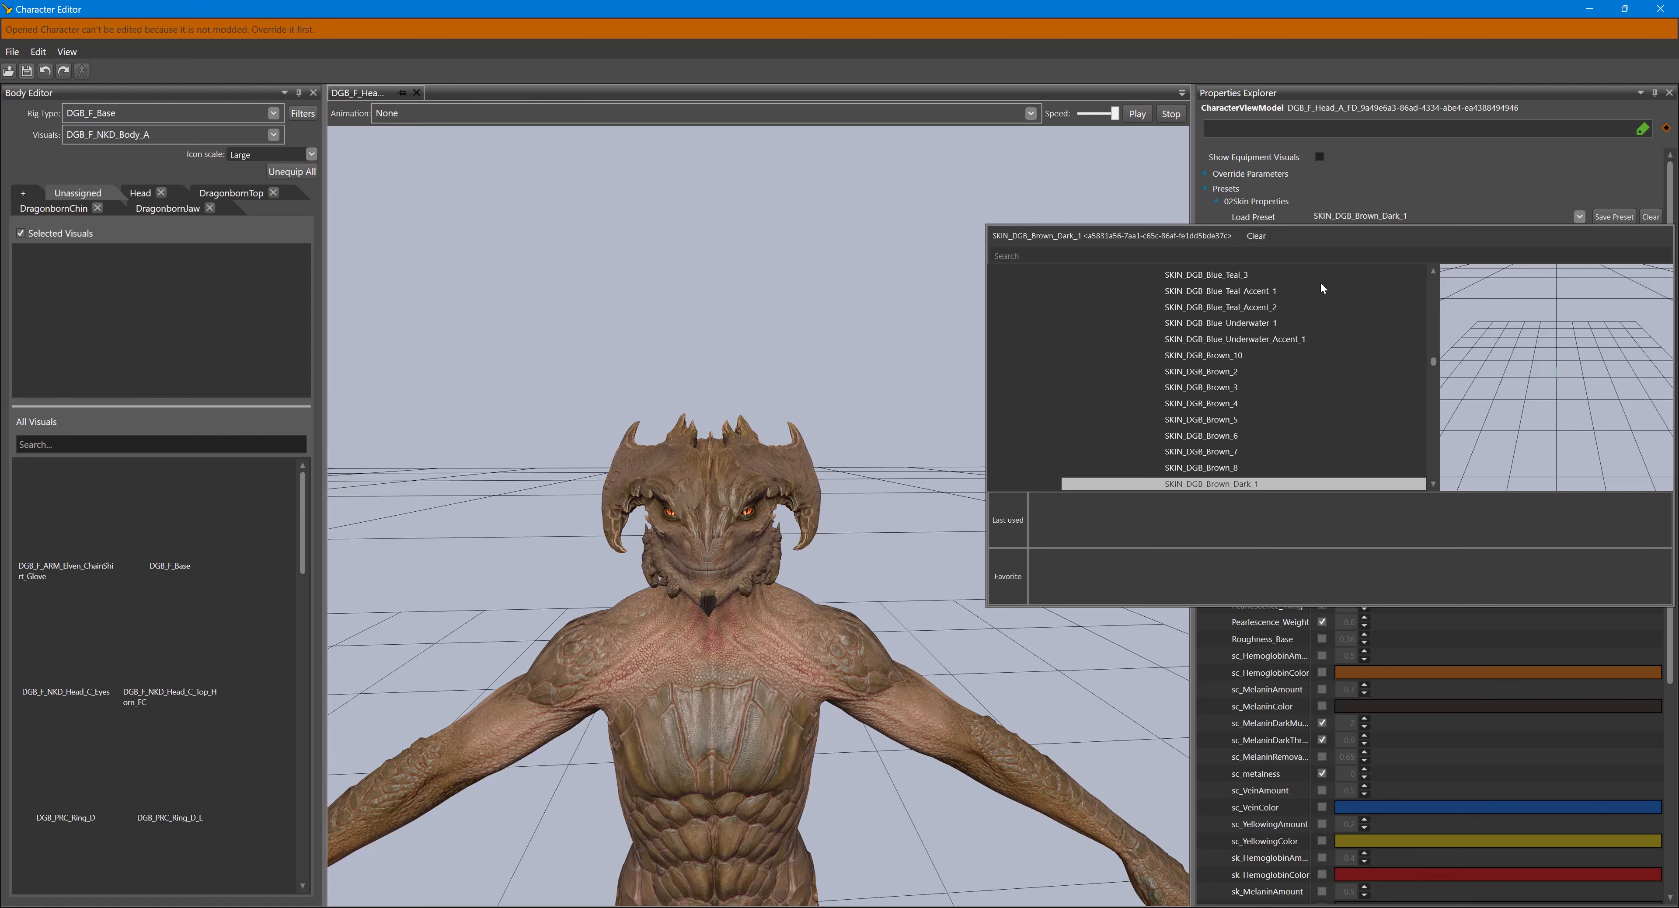
{"action": "type", "text": "P4"}
{"action": "left_click", "coordinate": [1170, 321]}
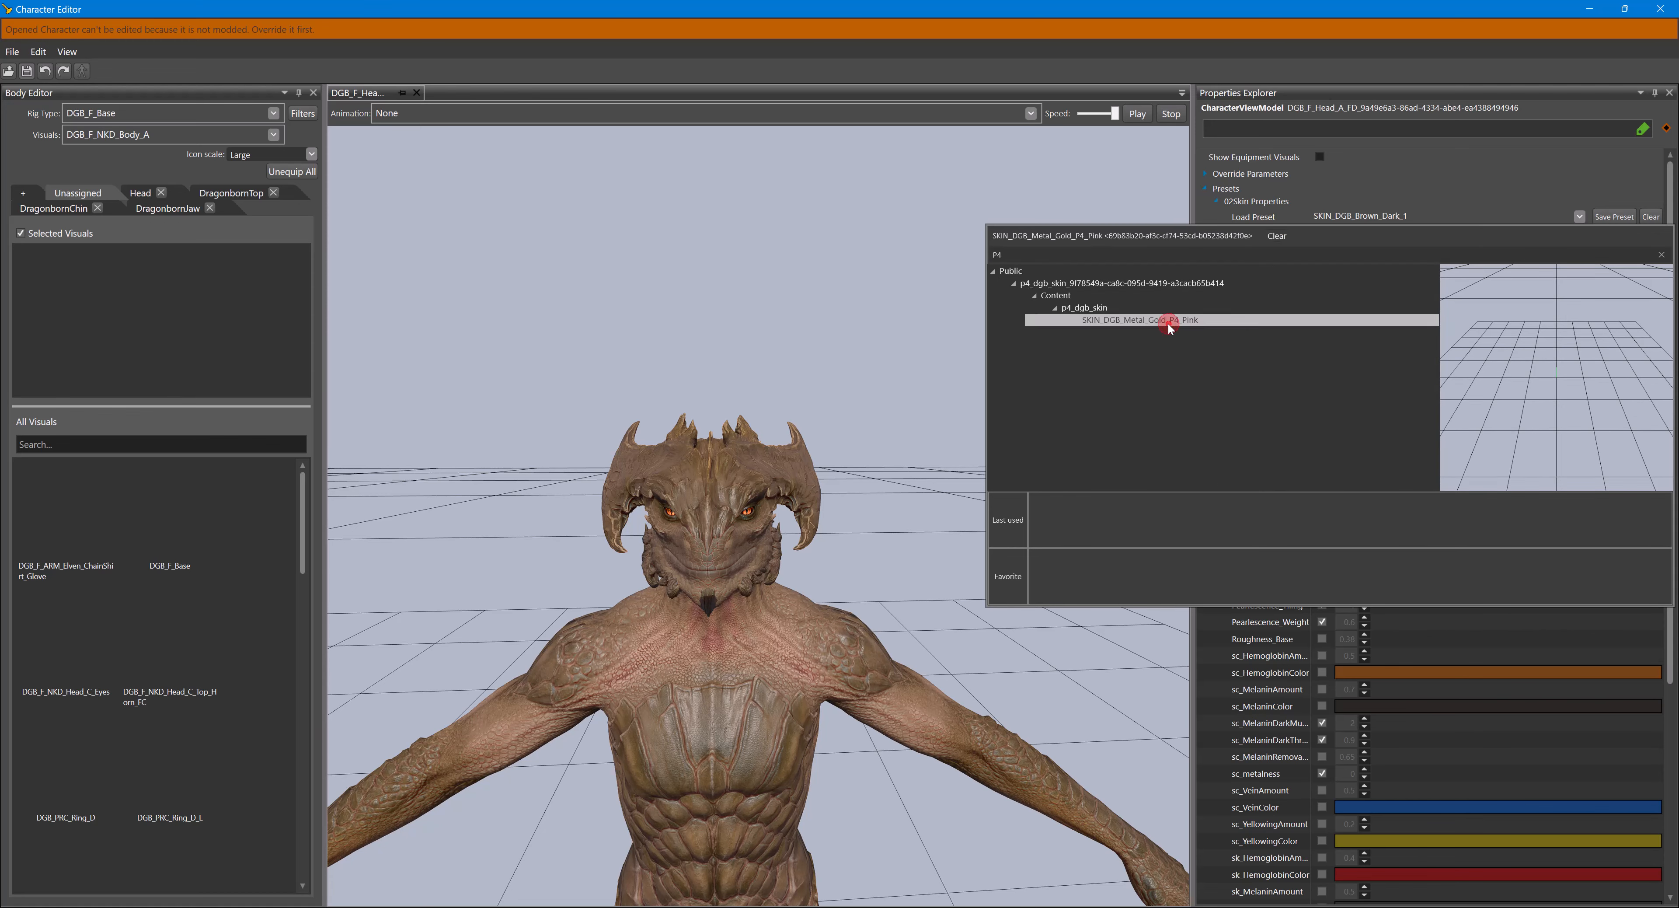
- Inspect the loaded skin on the character's head and torso, and return to the Resource Manager window
{"action": "scroll", "coordinate": [1036, 487], "scroll_direction": "down", "scroll_amount": 3}
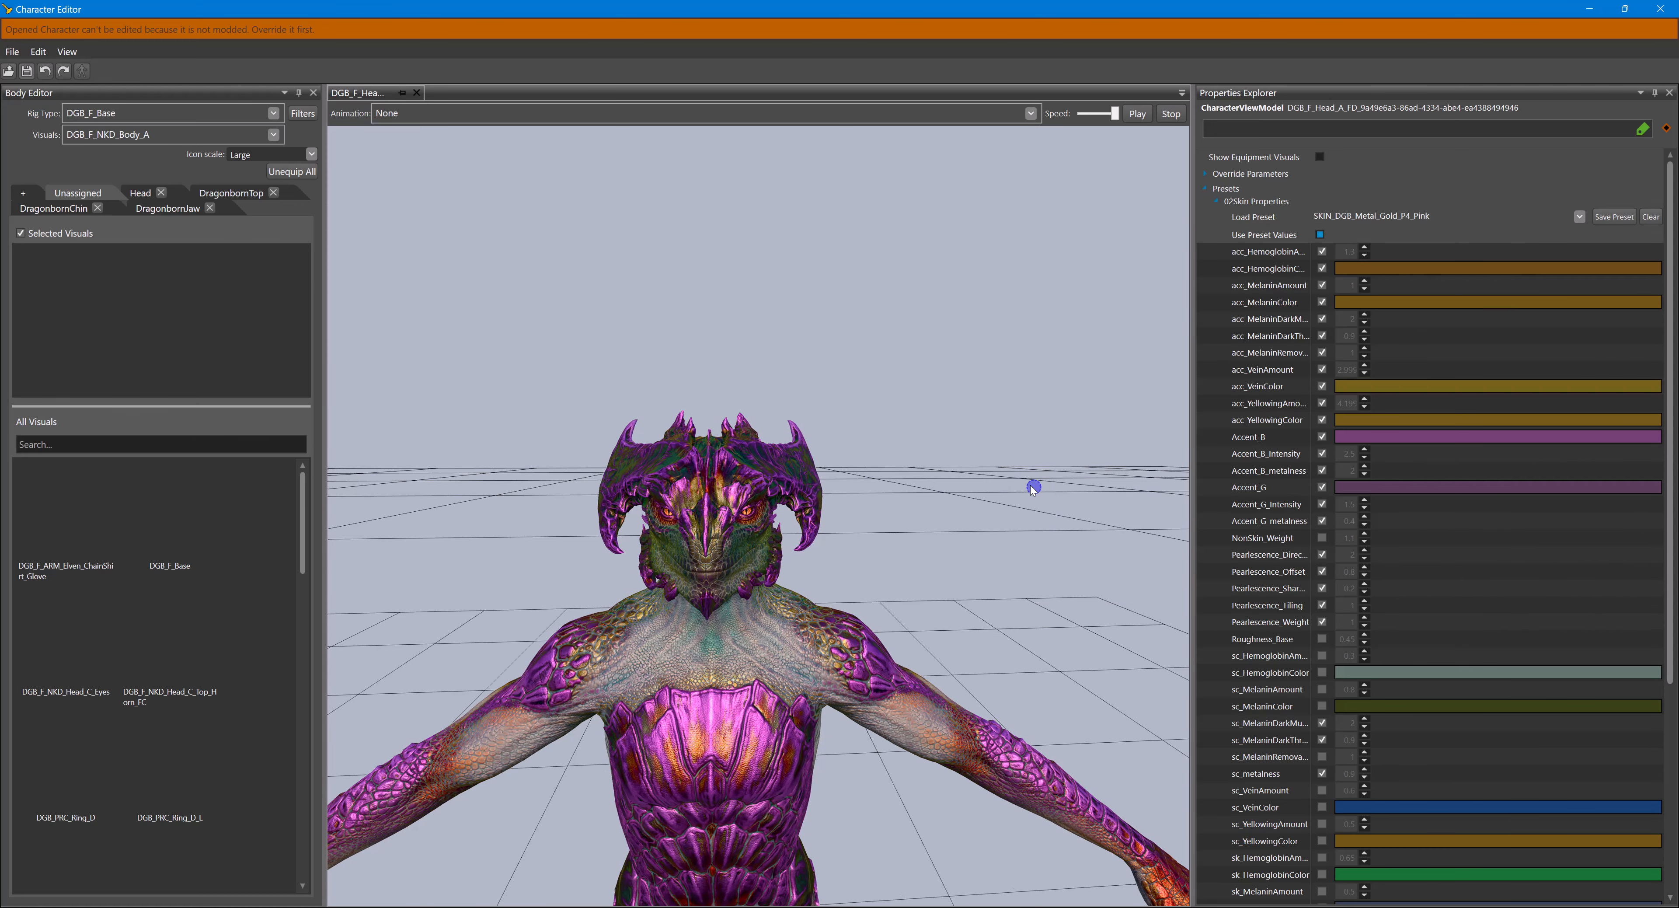
{"action": "mouse_move", "coordinate": [1001, 513]}
{"action": "right_mouse_down"}
{"action": "mouse_move", "coordinate": [1152, 515]}
{"action": "mouse_move", "coordinate": [1001, 511]}
{"action": "right_mouse_up"}
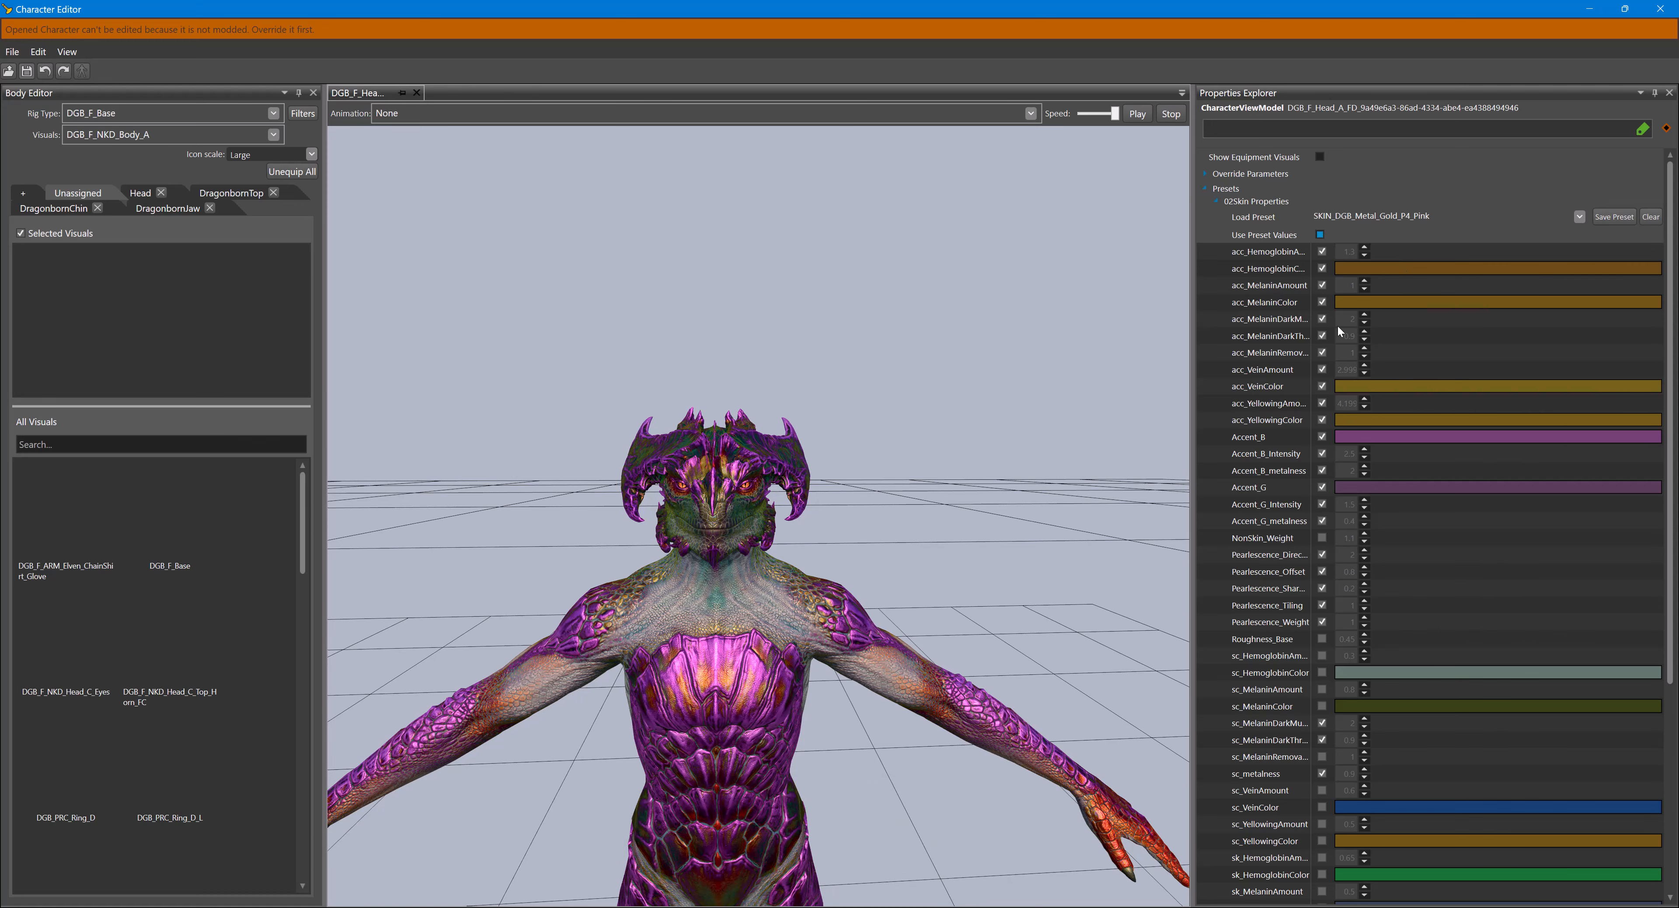
{"action": "left_click", "coordinate": [720, 848]}
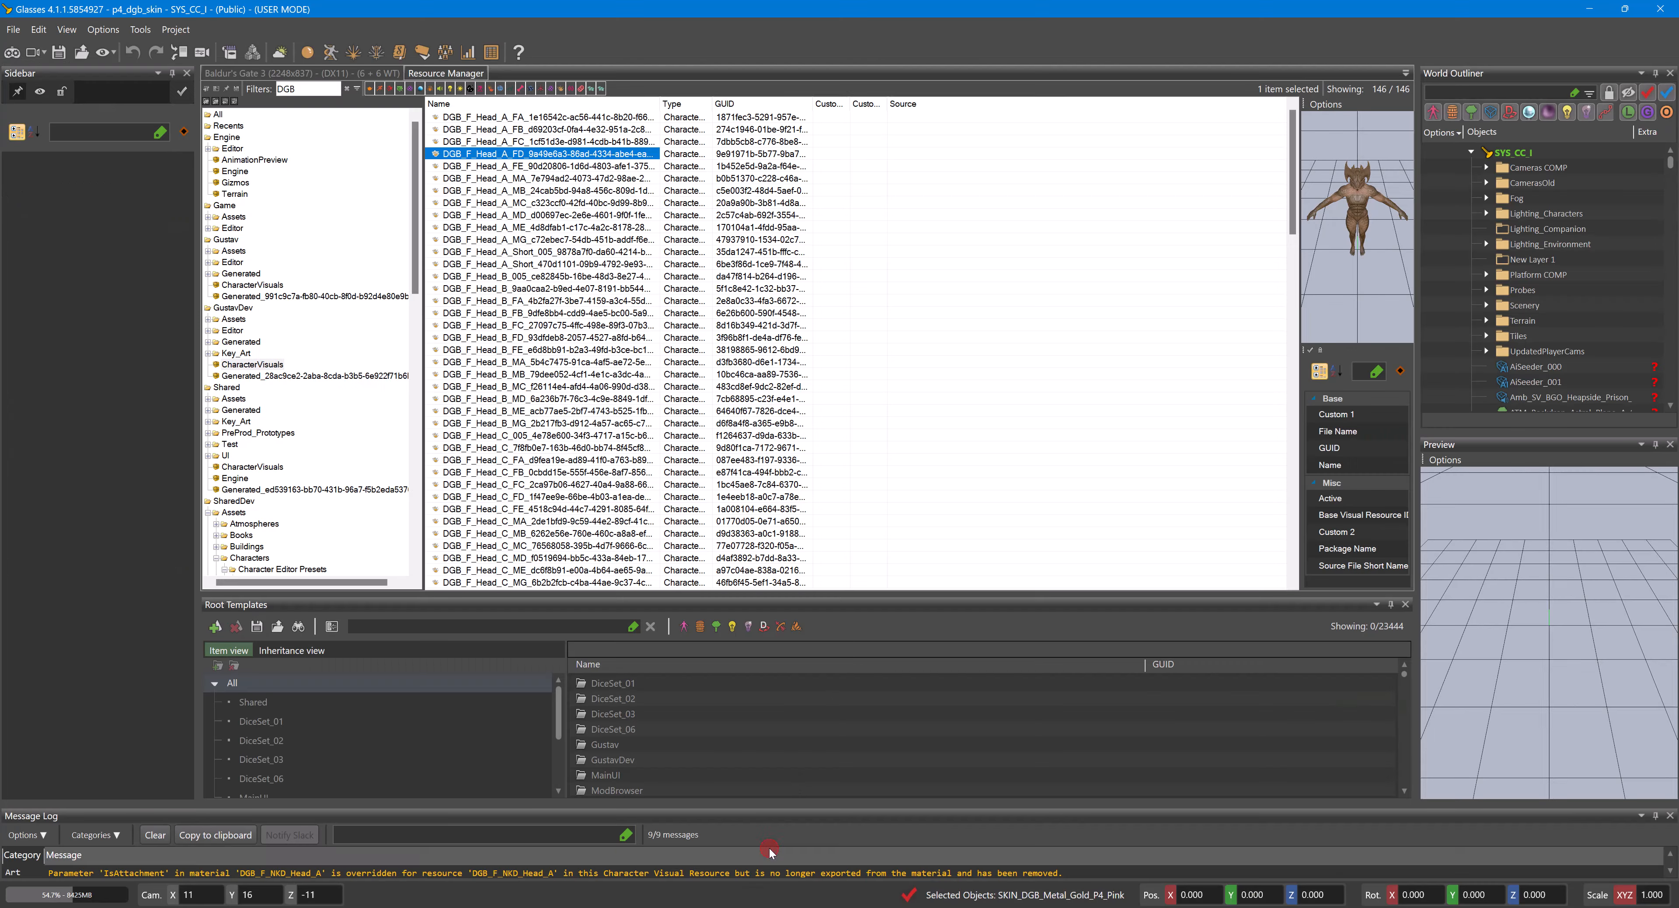
- Open the SKIN_DGB_Metal_Gold_P4_Pink material preset from the p4_dgb_skin package and bring its window in front of the Character Editor
{"action": "scroll", "coordinate": [286, 522], "scroll_direction": "down", "scroll_amount": 10}
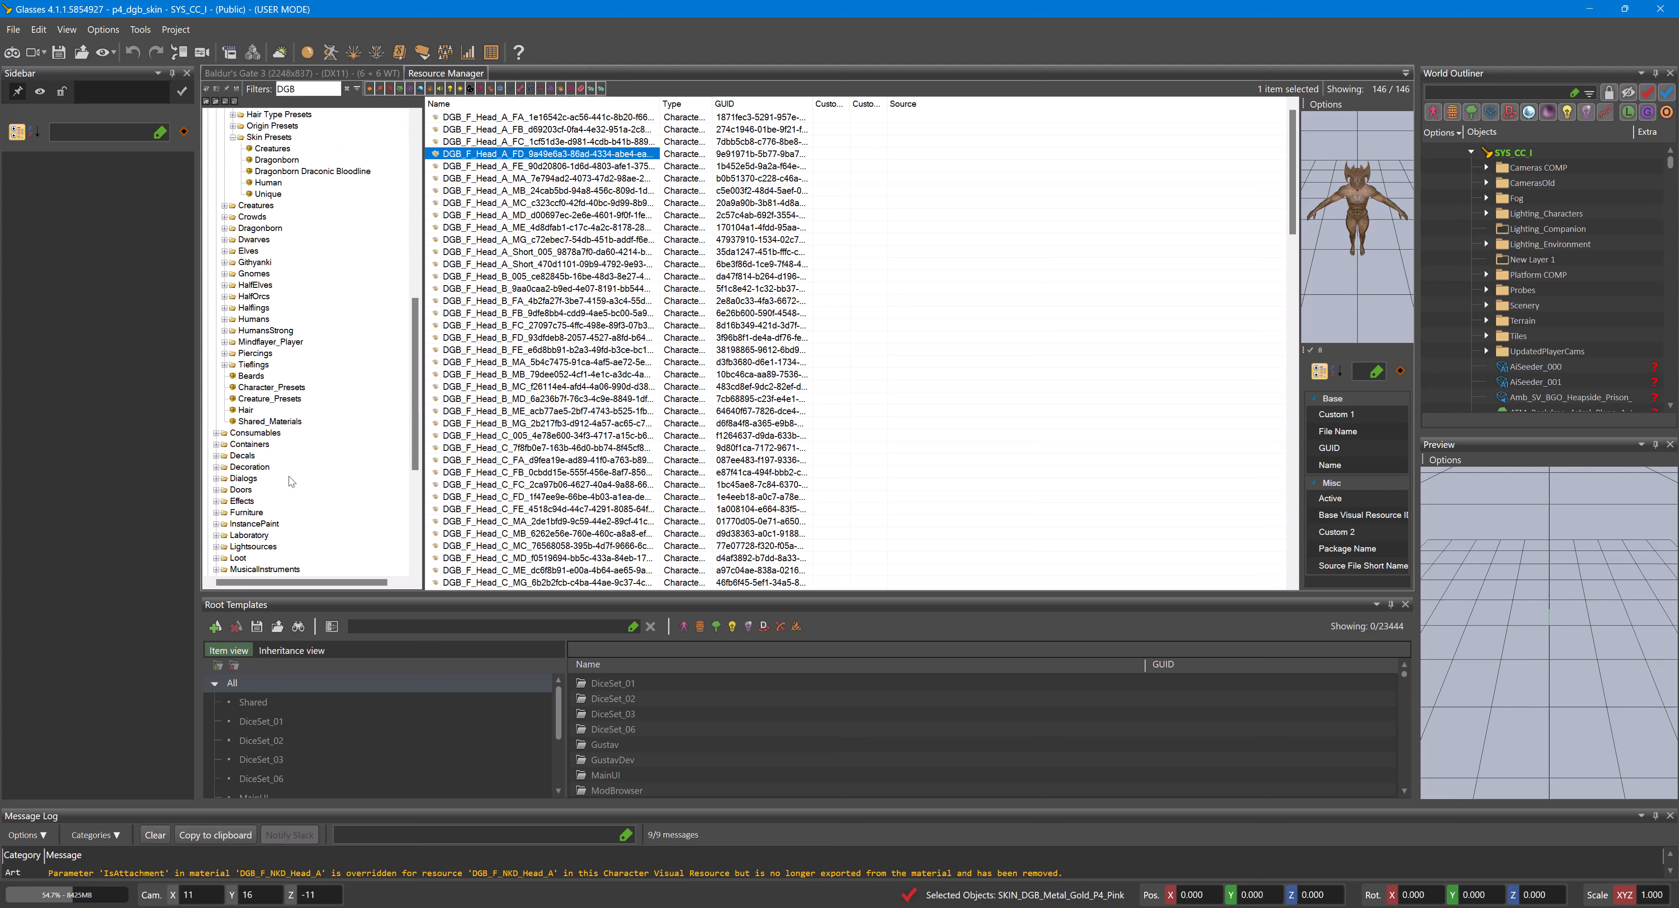
{"action": "left_click", "coordinate": [257, 568]}
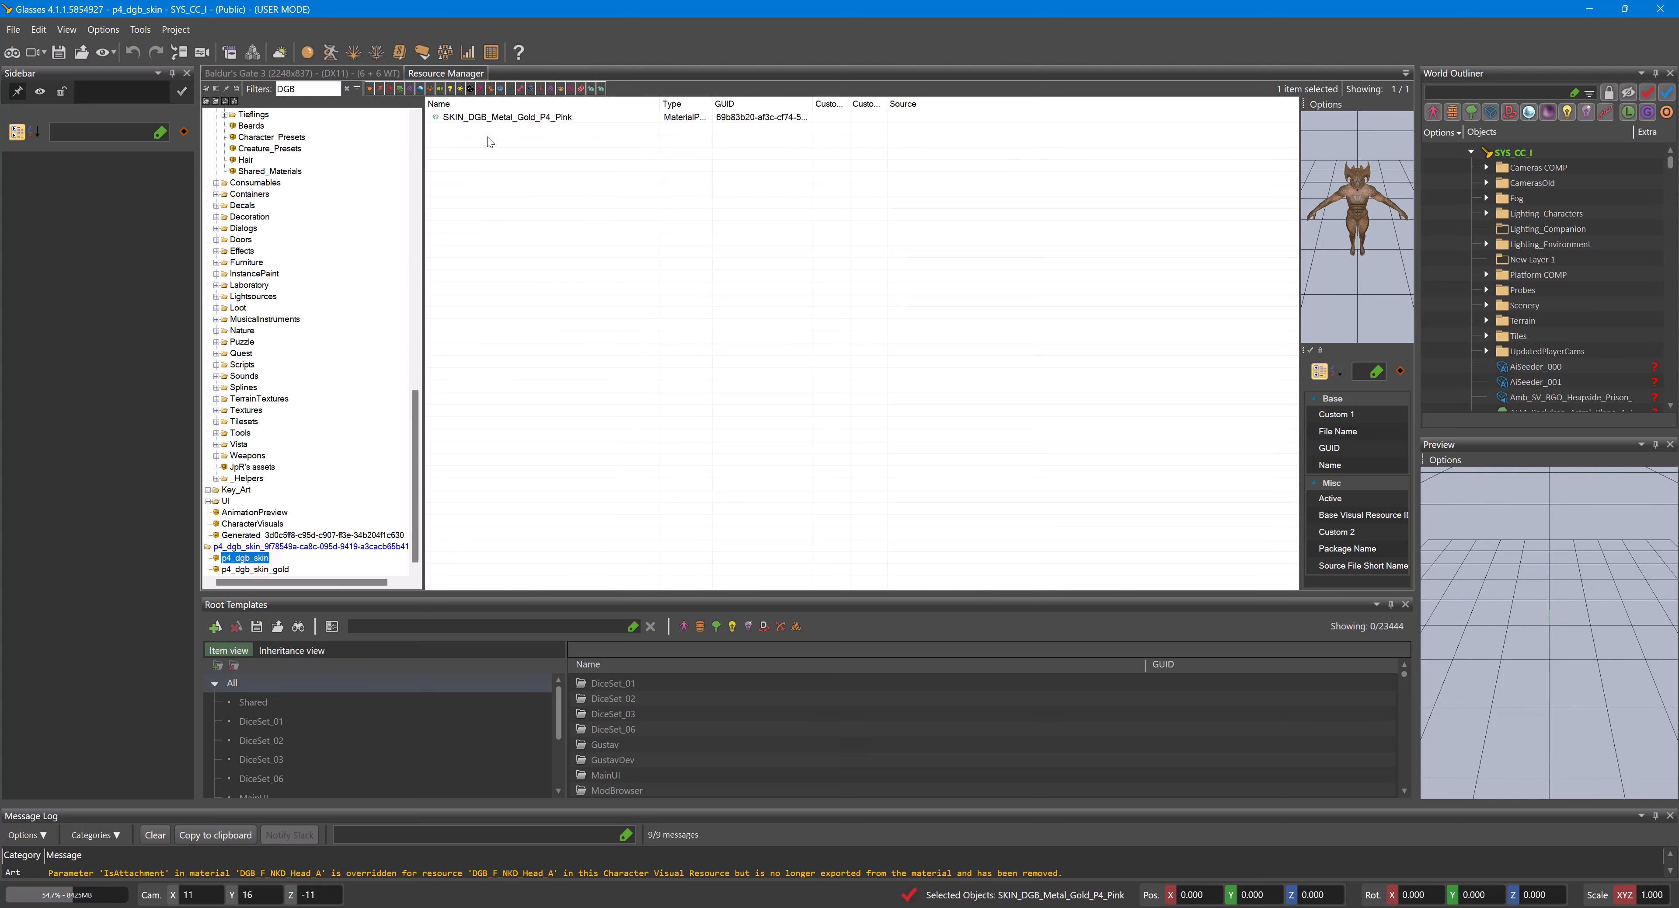
{"action": "double_click", "coordinate": [496, 116]}
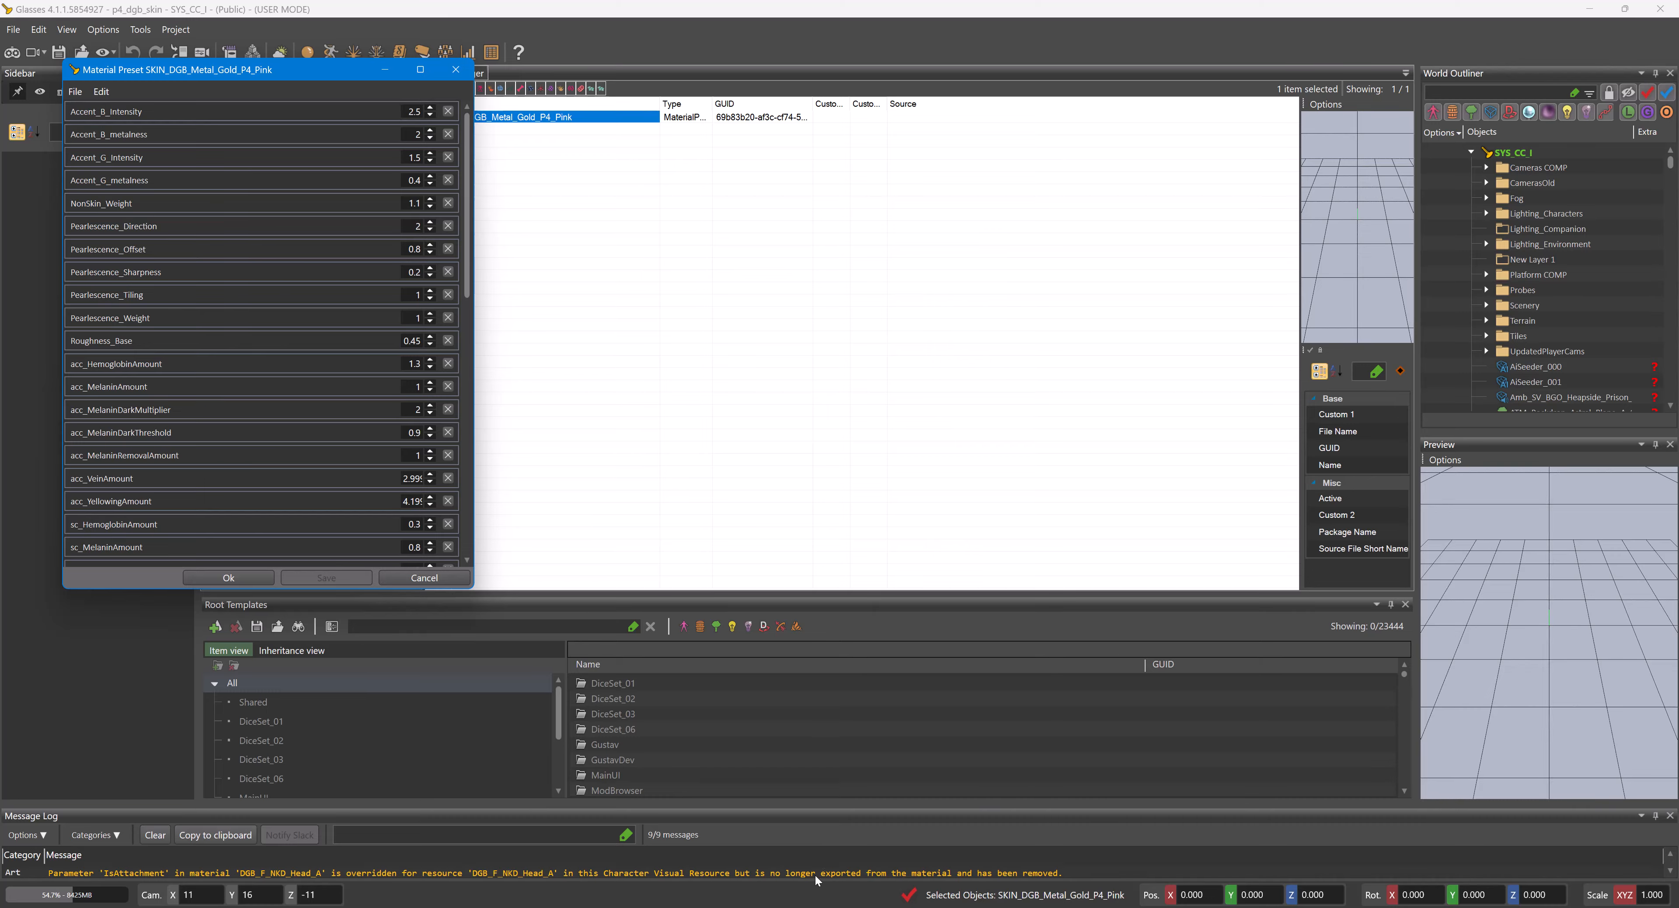
{"action": "mouse_move", "coordinate": [802, 906]}
{"action": "left_click", "coordinate": [846, 848]}
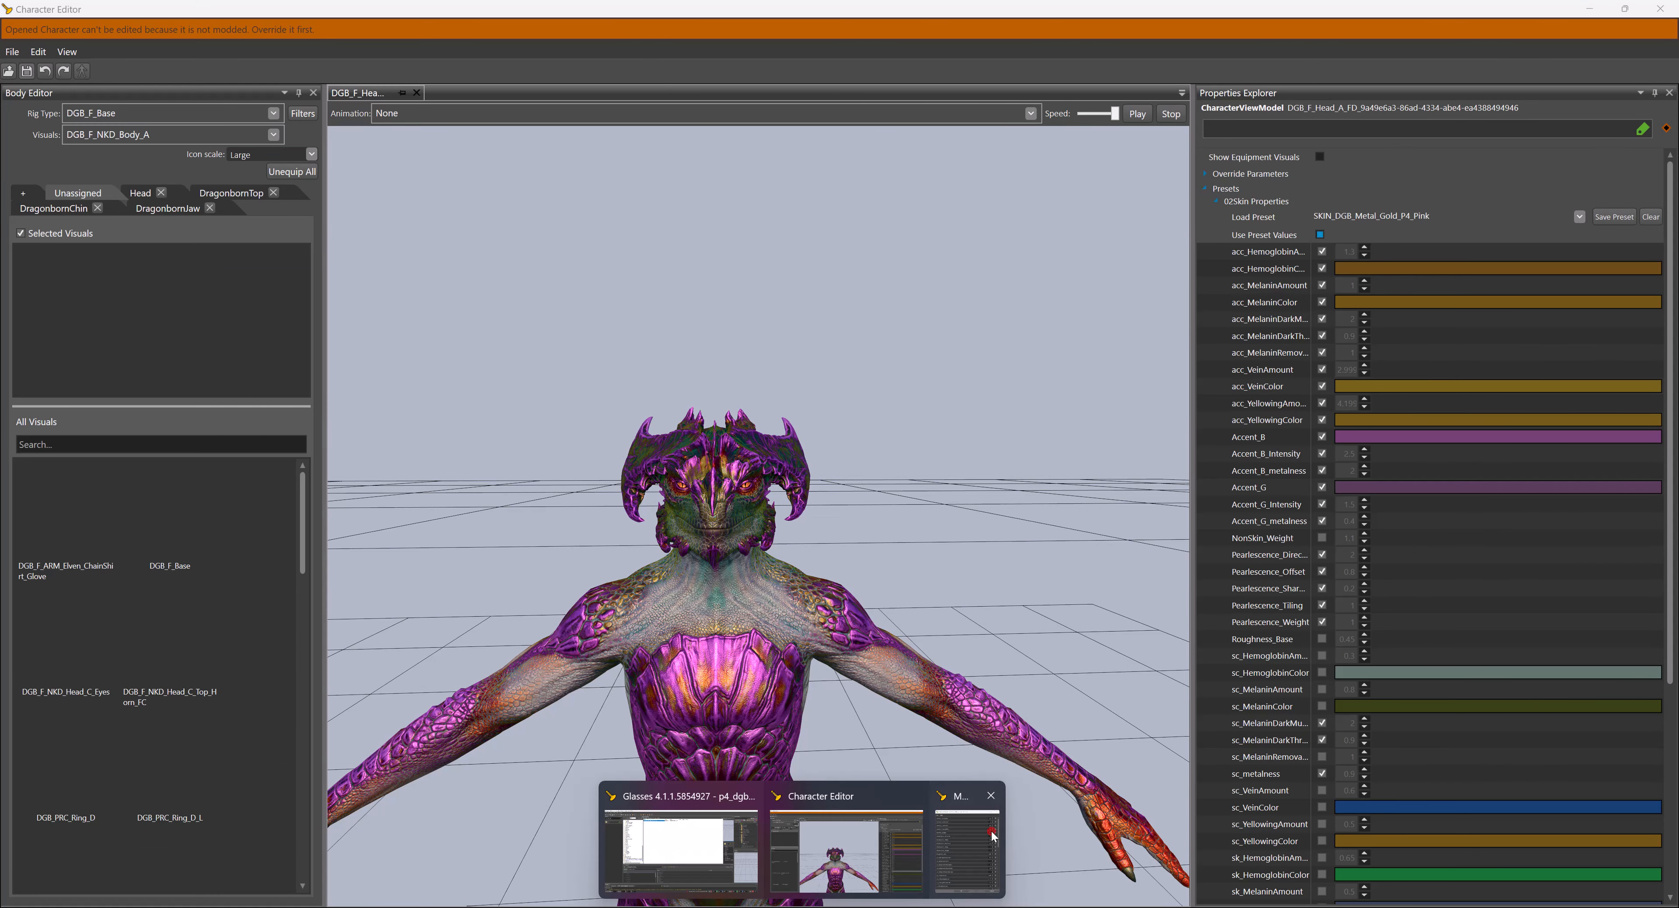
{"action": "left_click", "coordinate": [967, 847]}
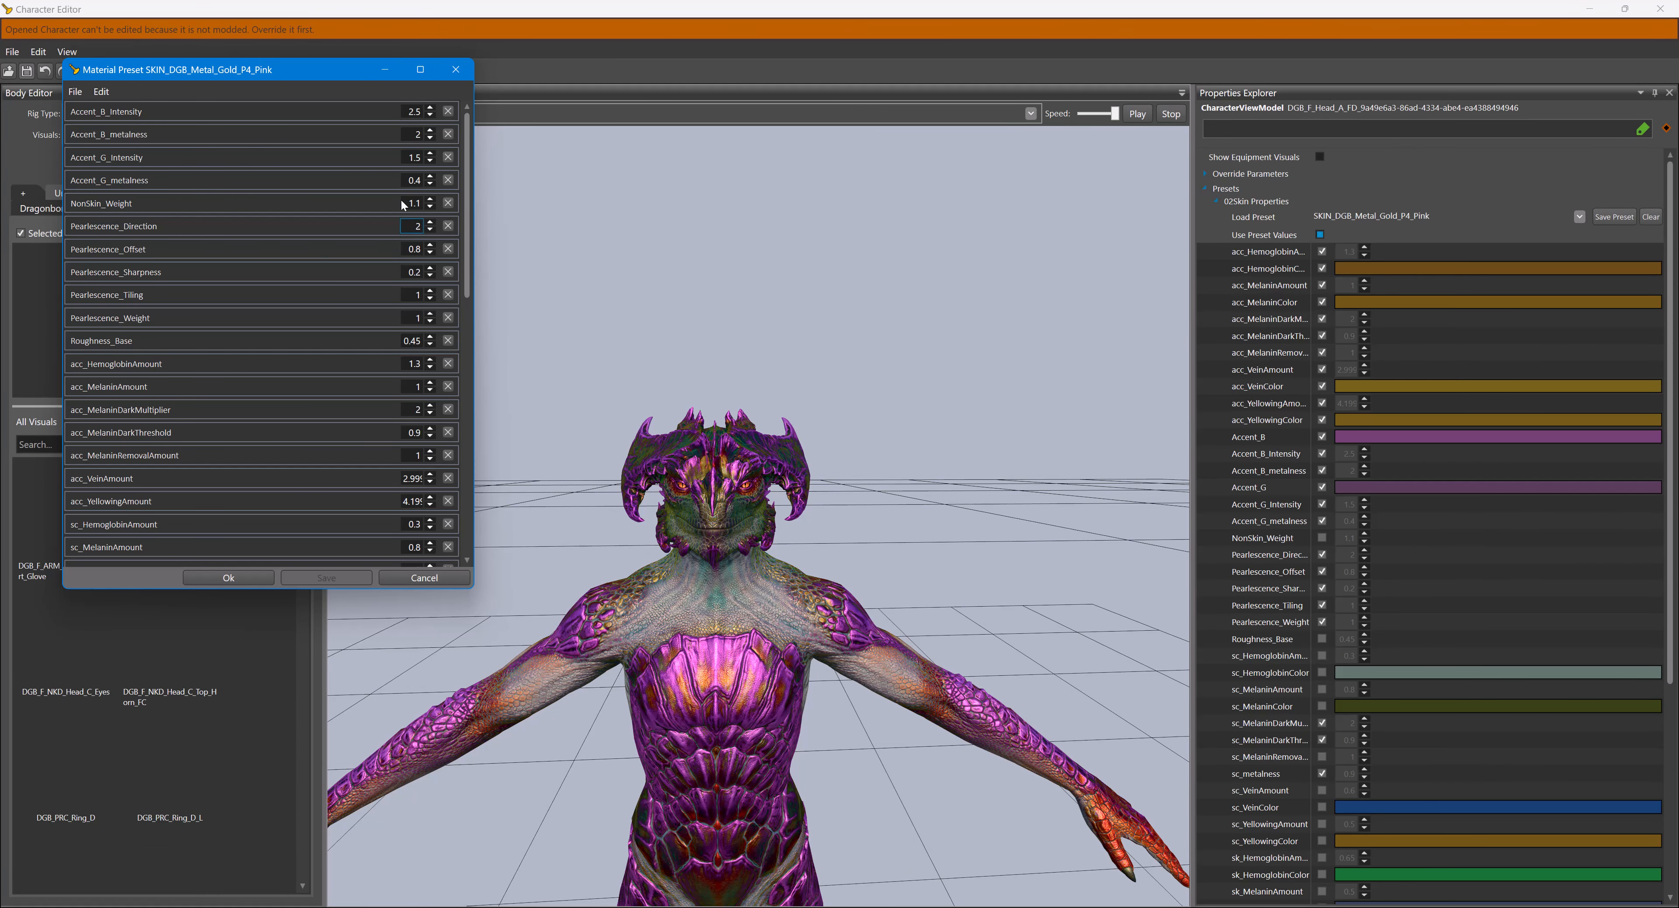
- Set the preset's Accent_G colour to teal, about hue 171, saturation 0.68 and value 0.48, and save the preset
{"action": "scroll", "coordinate": [293, 241], "scroll_direction": "down", "scroll_amount": 7}
{"action": "scroll", "coordinate": [295, 244], "scroll_direction": "down", "scroll_amount": 3}
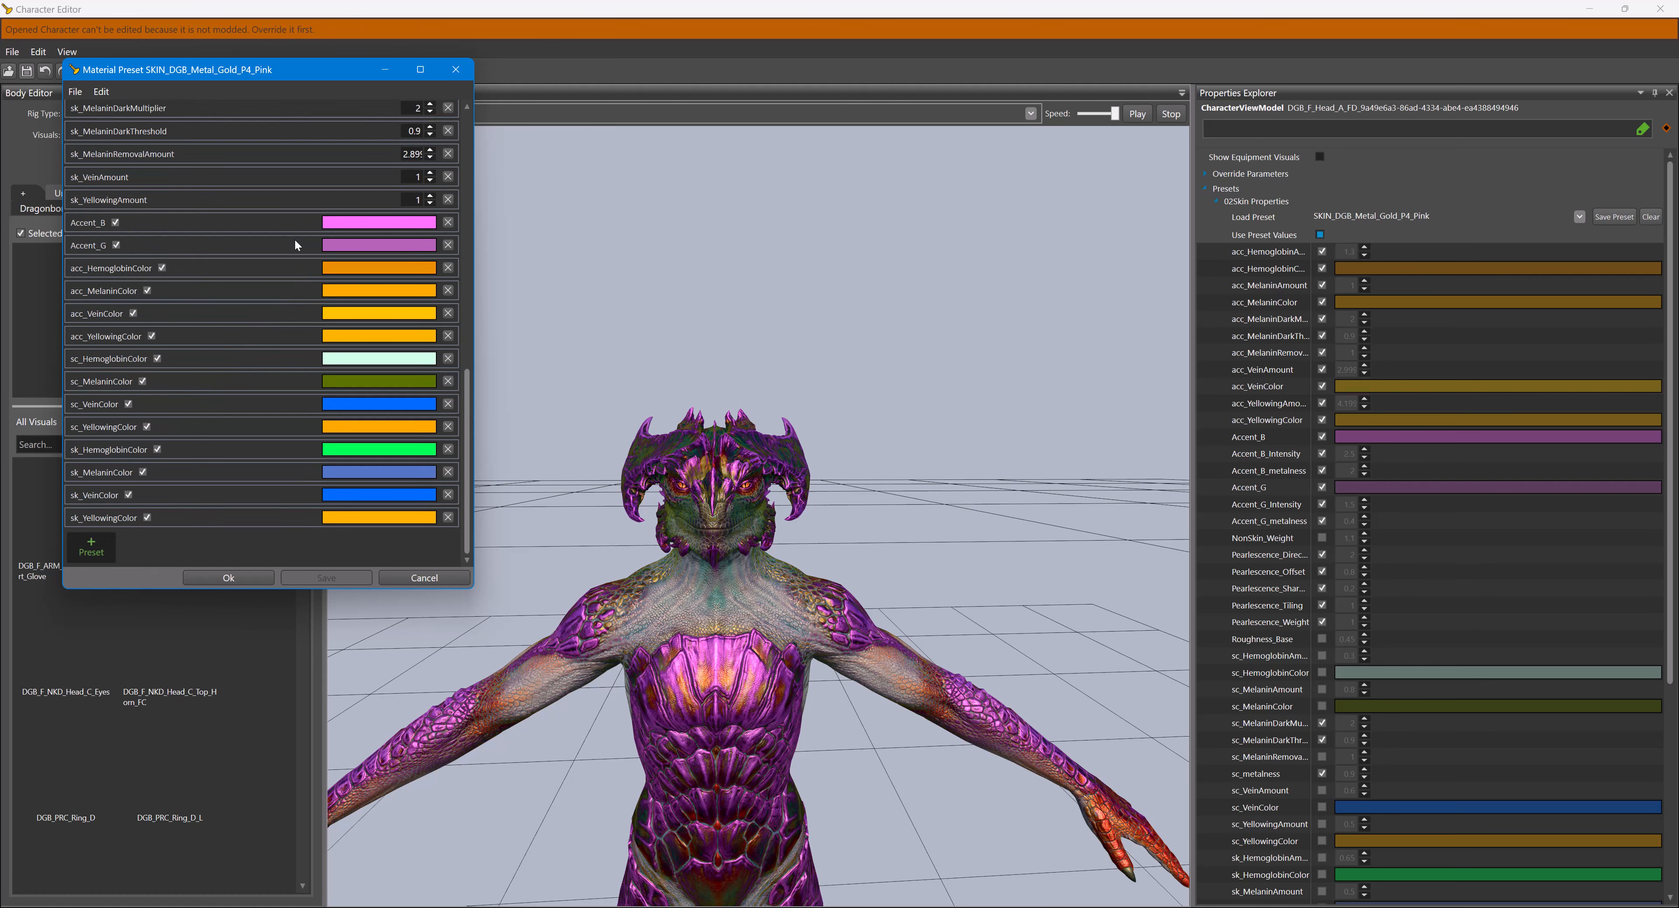
{"action": "left_click", "coordinate": [386, 245]}
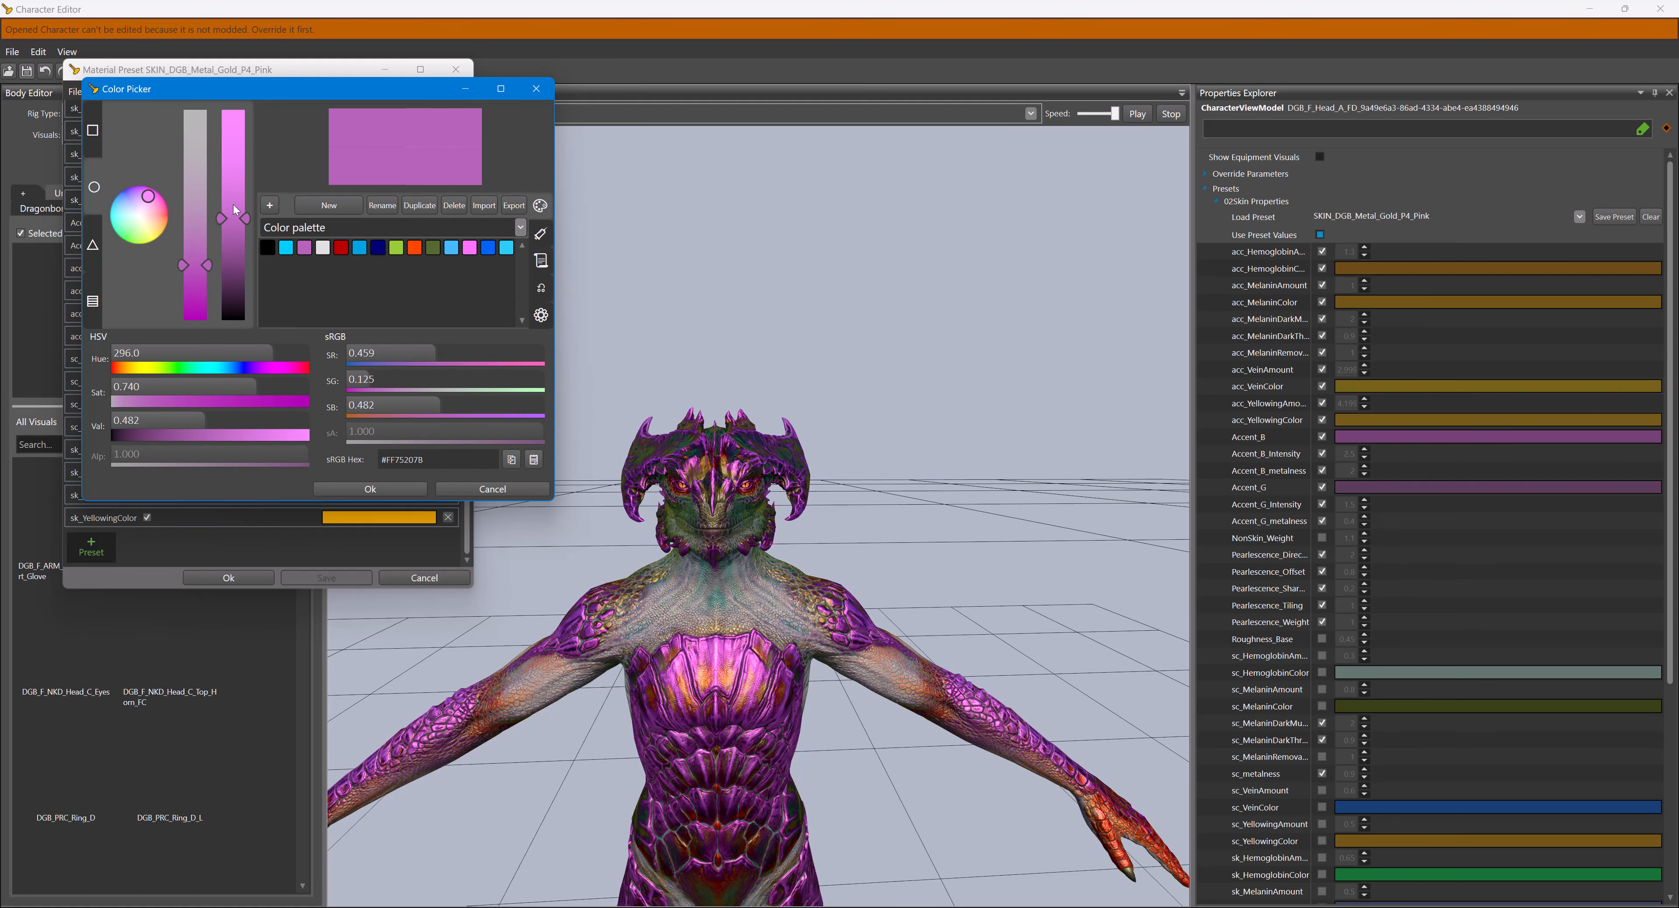
{"action": "mouse_move", "coordinate": [118, 217]}
{"action": "left_mouse_down"}
{"action": "mouse_move", "coordinate": [122, 236]}
{"action": "mouse_move", "coordinate": [115, 222]}
{"action": "left_mouse_up"}
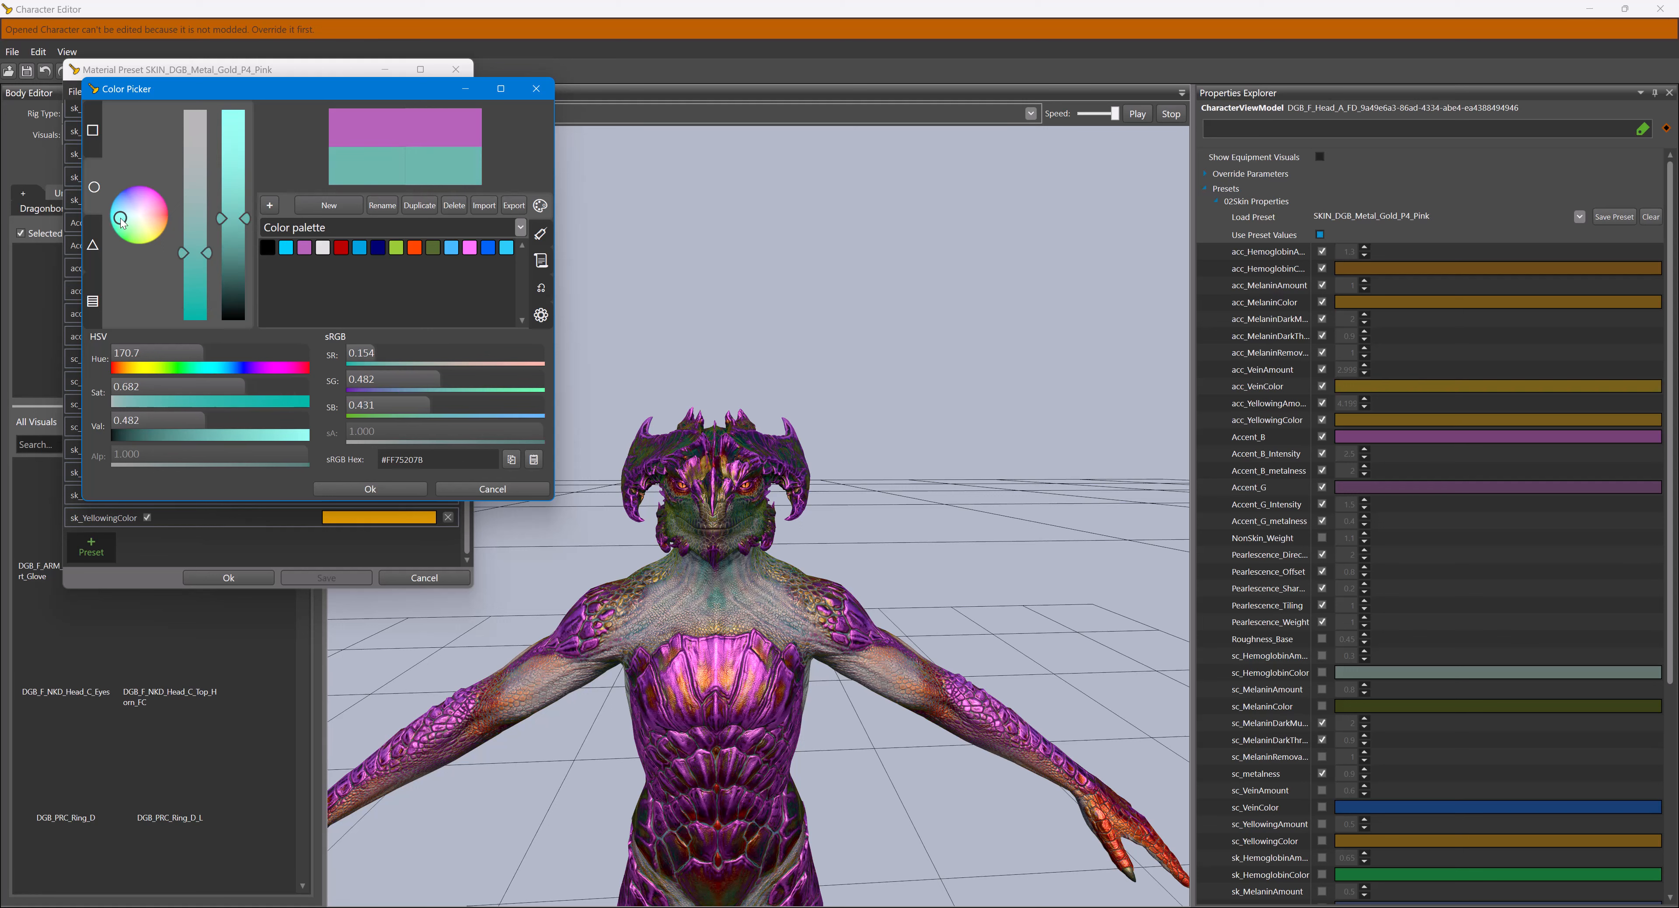
{"action": "left_click", "coordinate": [336, 486]}
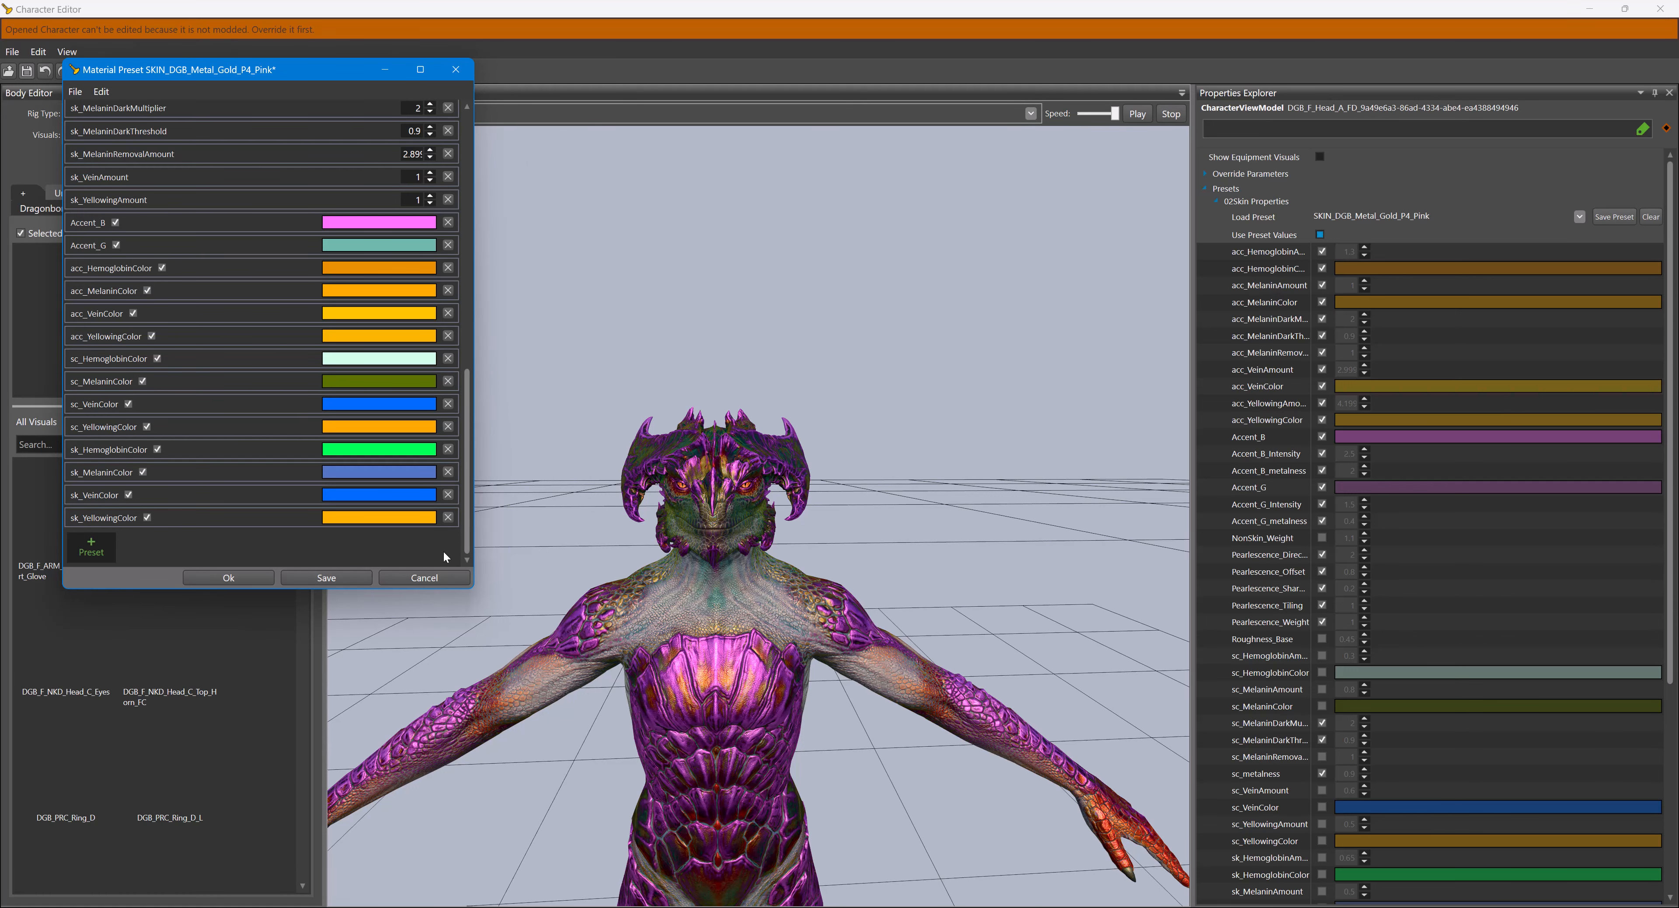
{"action": "left_click", "coordinate": [360, 577]}
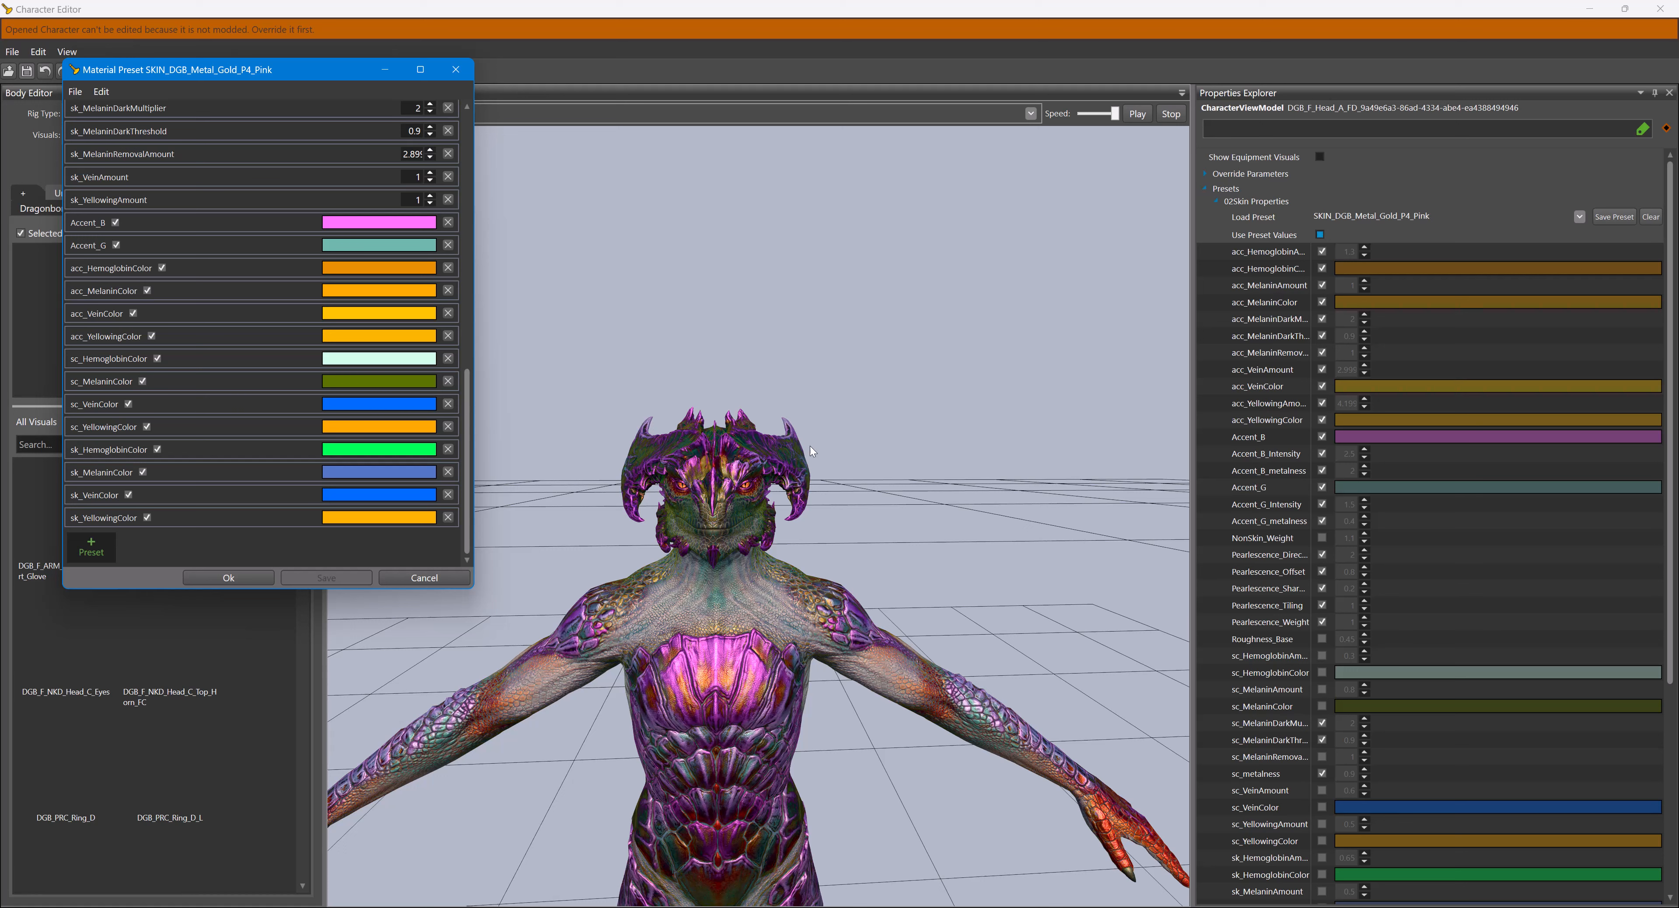
- Set acc_HemoglobinAmount to 3 in the material preset and save it
{"action": "scroll", "coordinate": [220, 333], "scroll_direction": "up", "scroll_amount": 10}
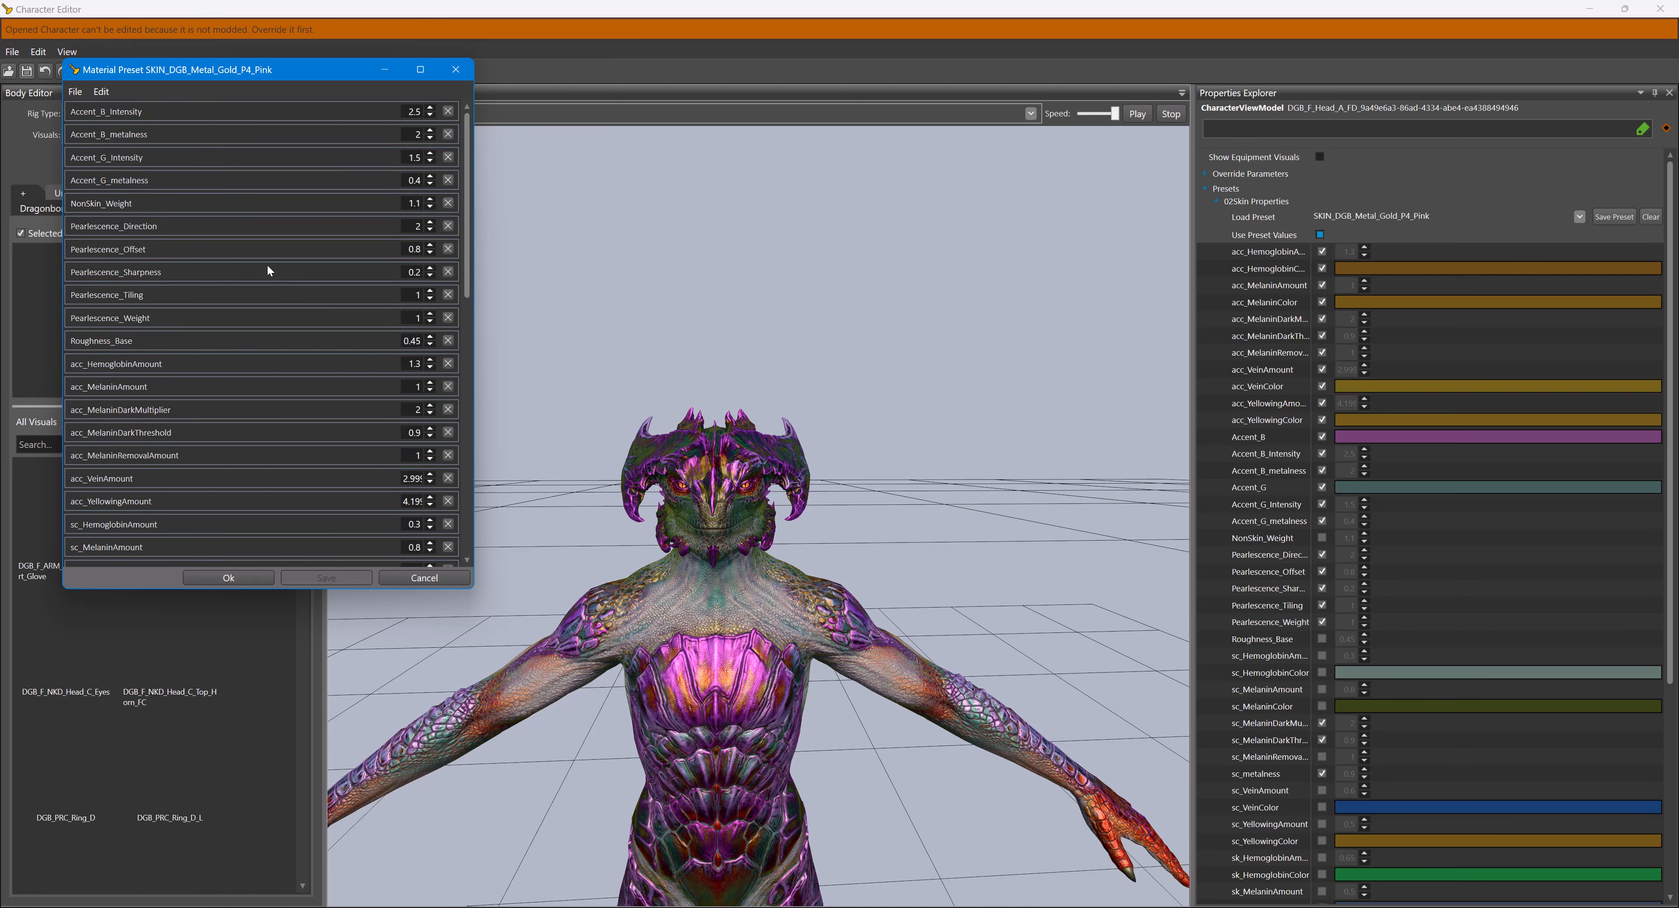
{"action": "scroll", "coordinate": [278, 321], "scroll_direction": "down", "scroll_amount": 1}
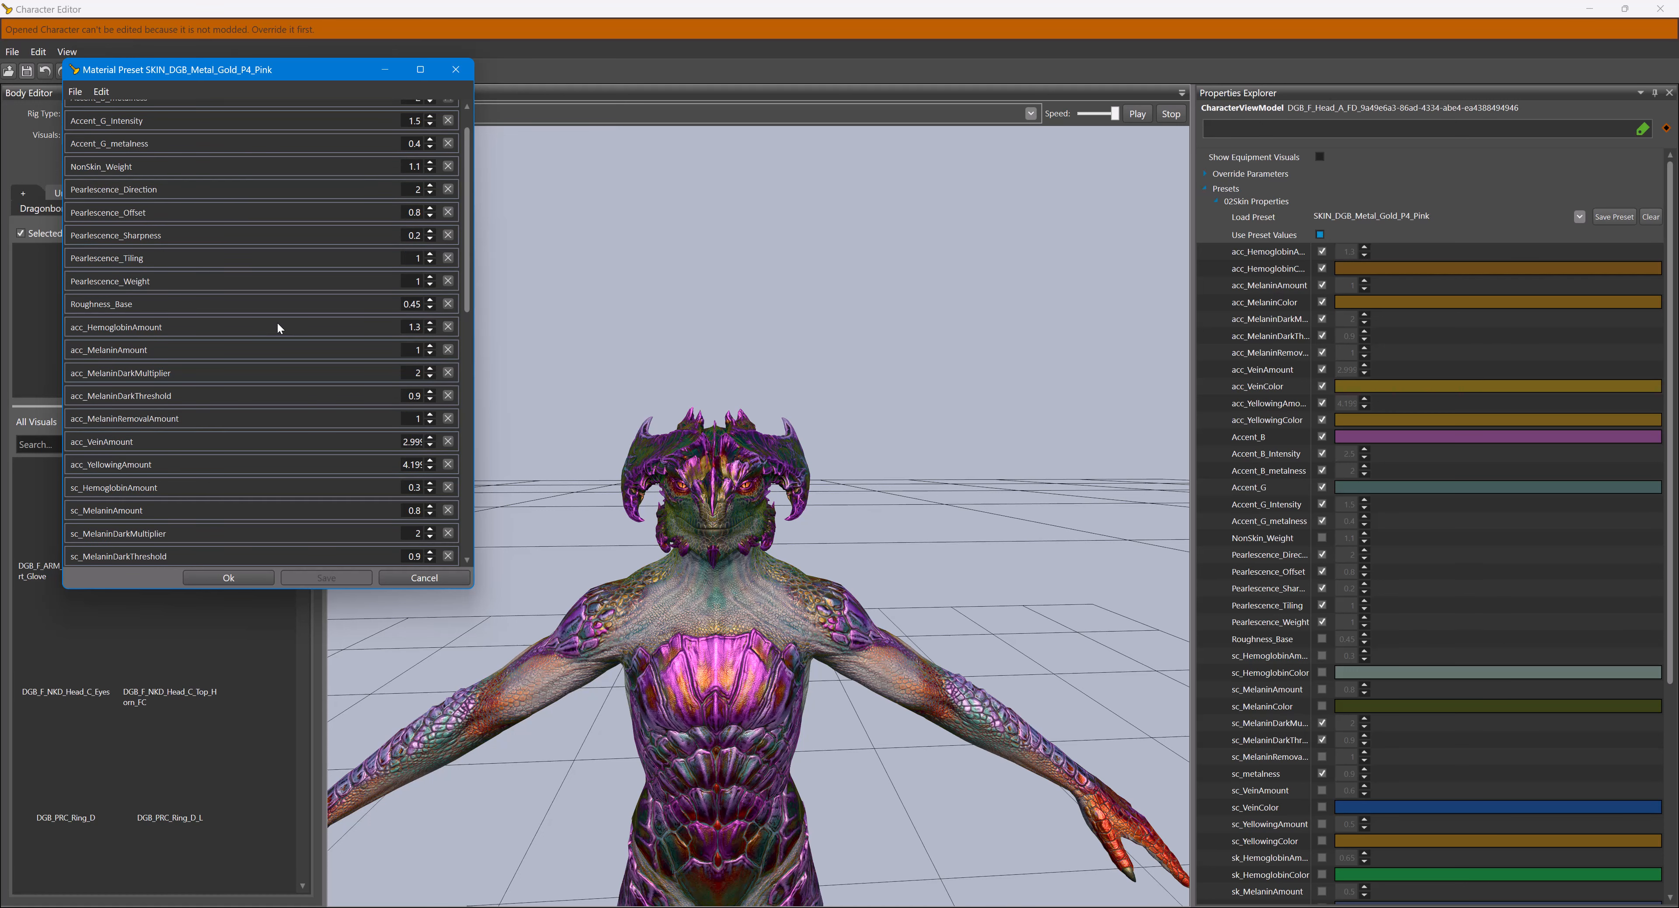
{"action": "left_click", "coordinate": [416, 327]}
{"action": "type", "text": "3"}
{"action": "left_click", "coordinate": [344, 578]}
- Change the preset's sc_HemoglobinColor to light pink, about hue 351, saturation 0.49 and value 1, and save the preset
{"action": "scroll", "coordinate": [372, 335], "scroll_direction": "down", "scroll_amount": 4}
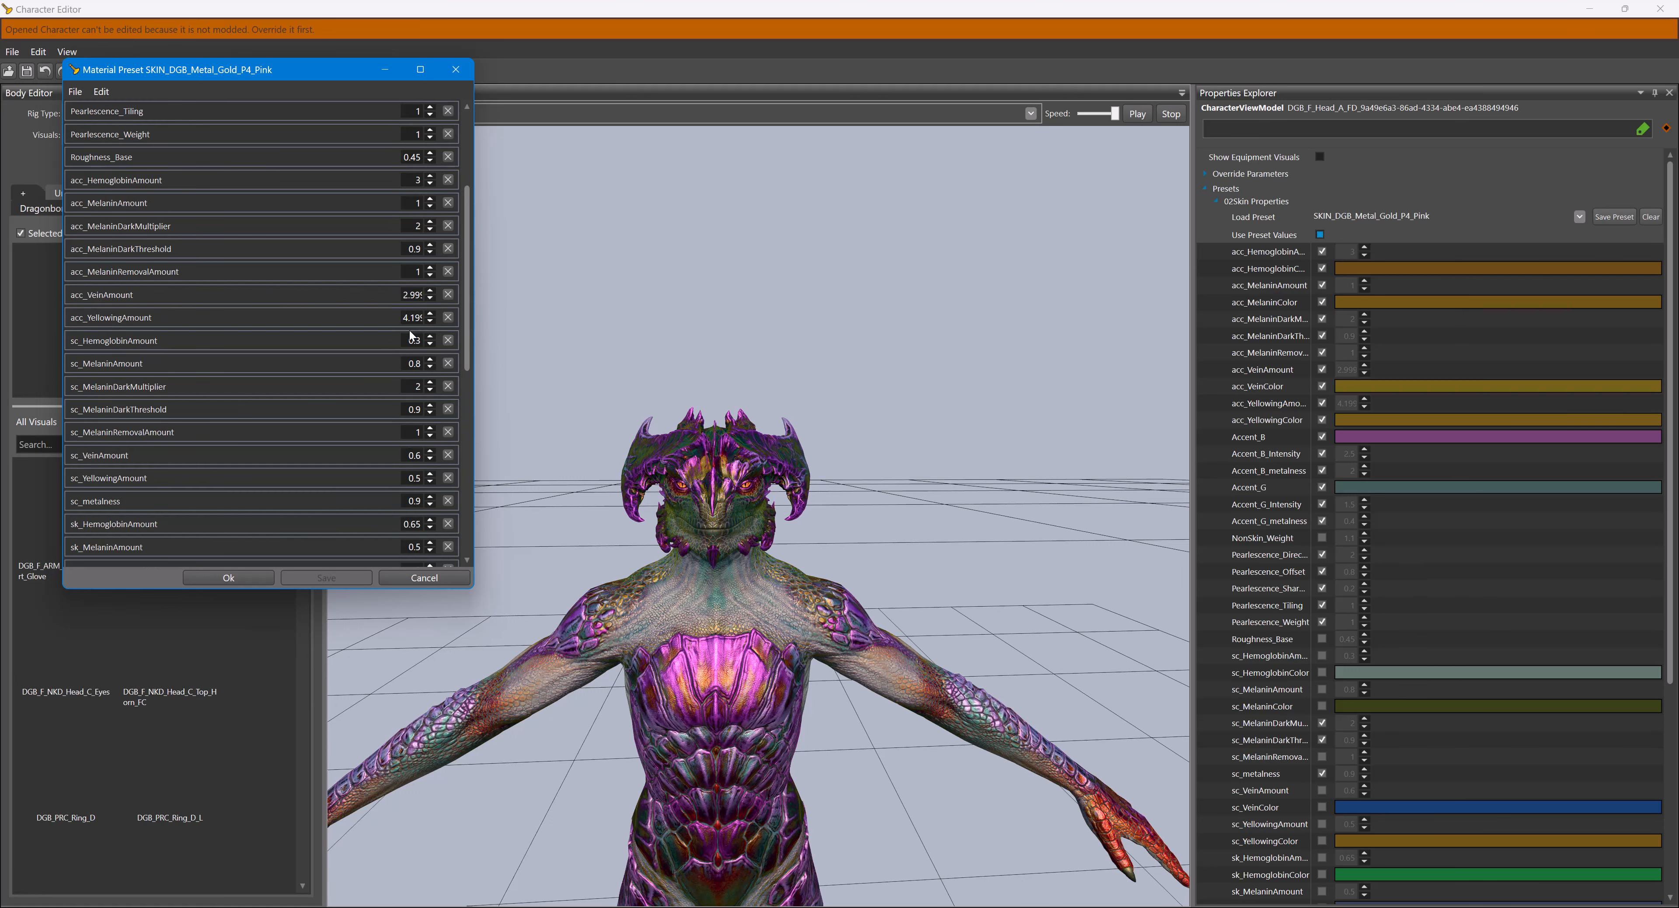
{"action": "scroll", "coordinate": [342, 366], "scroll_direction": "down", "scroll_amount": 12}
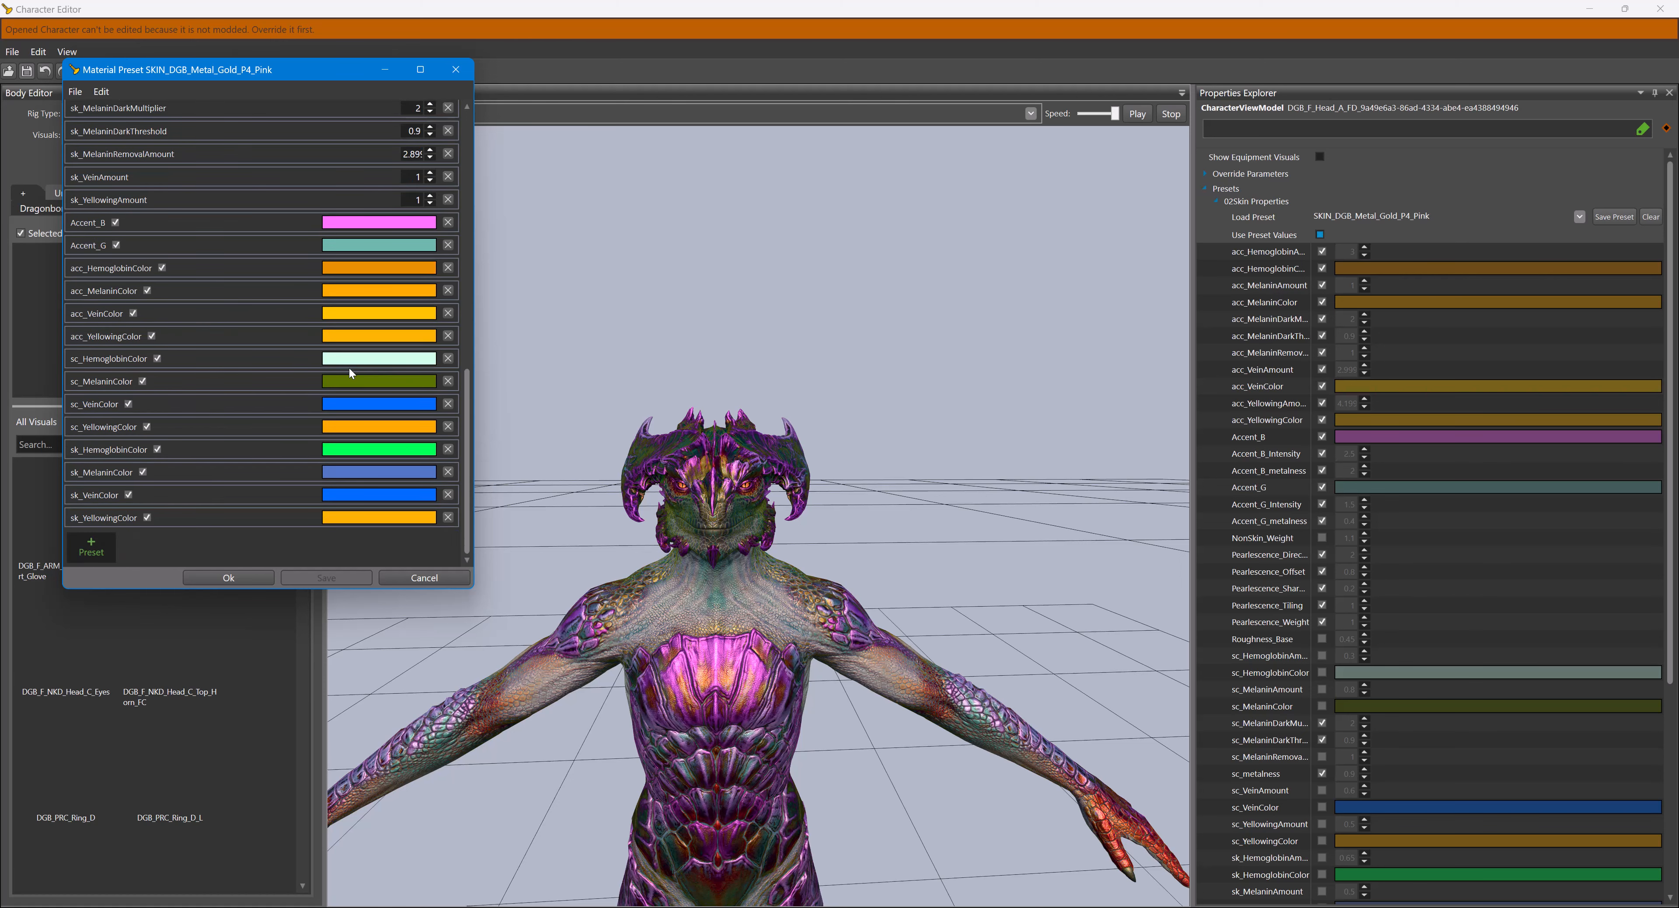
{"action": "left_click", "coordinate": [350, 359]}
{"action": "left_click", "coordinate": [295, 389]}
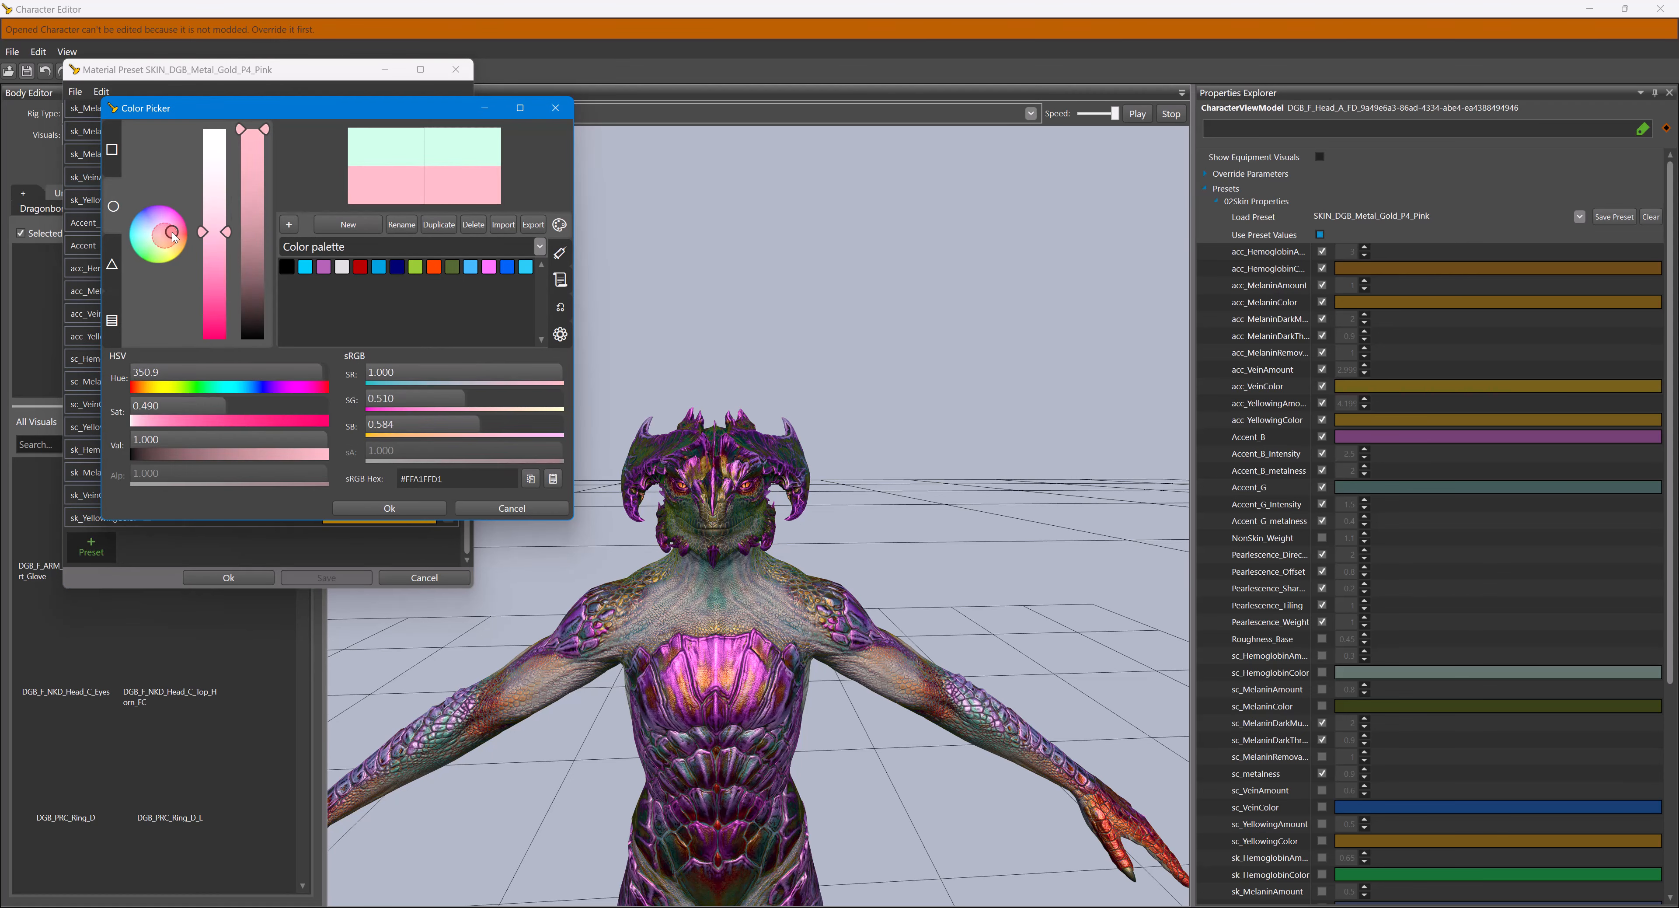
{"action": "left_click", "coordinate": [405, 510]}
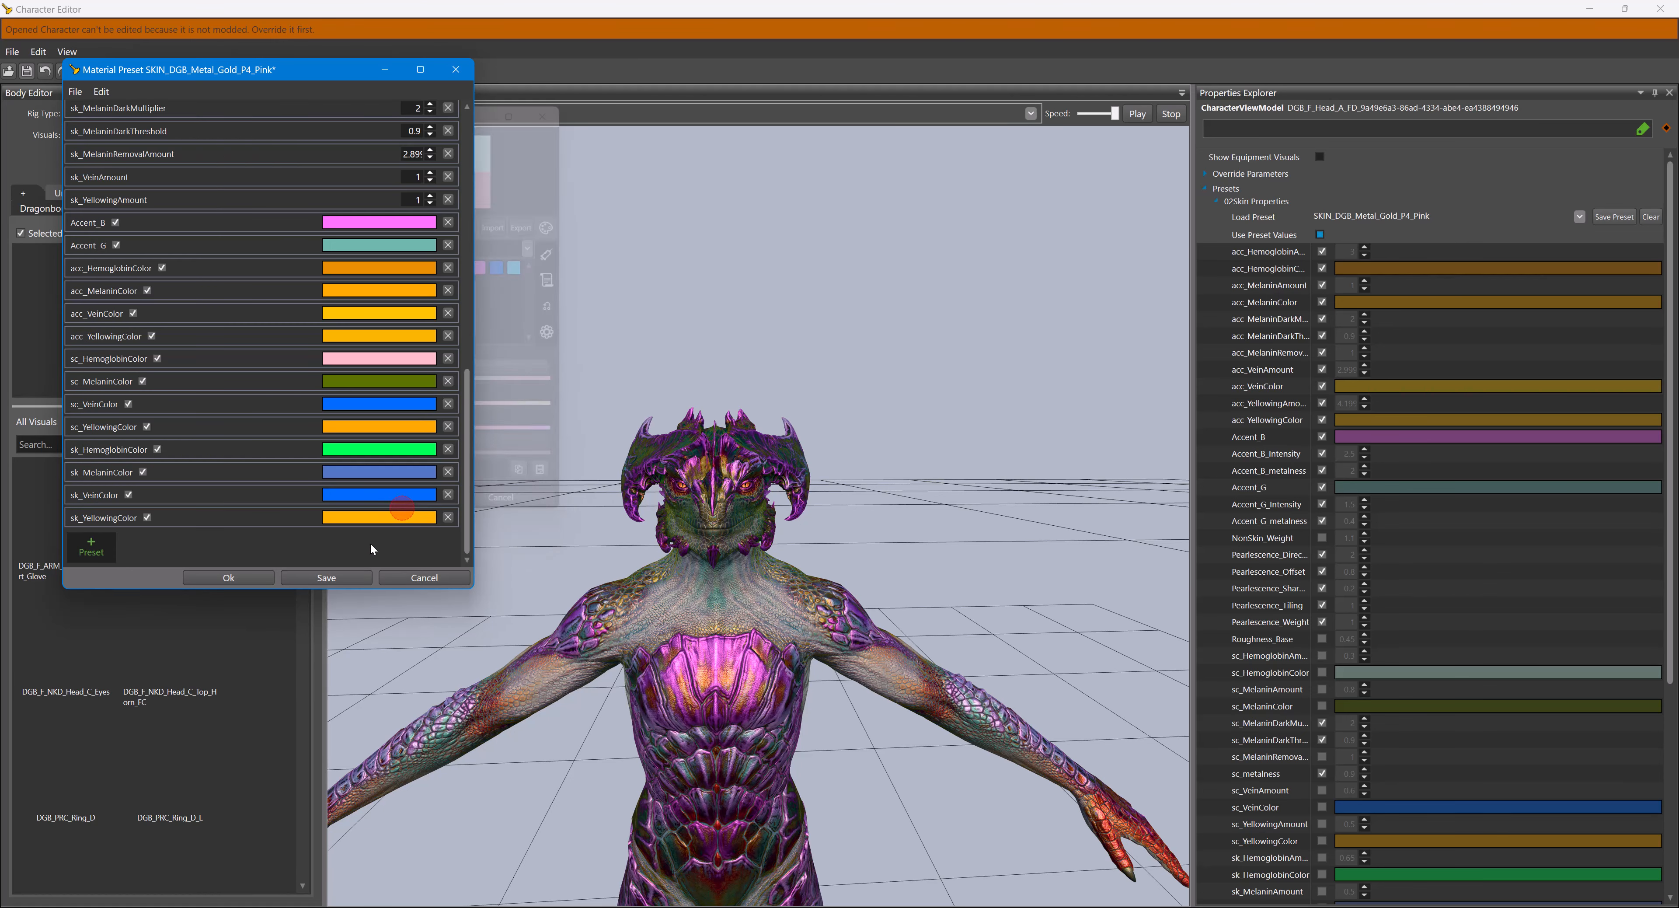
{"action": "left_click", "coordinate": [358, 577]}
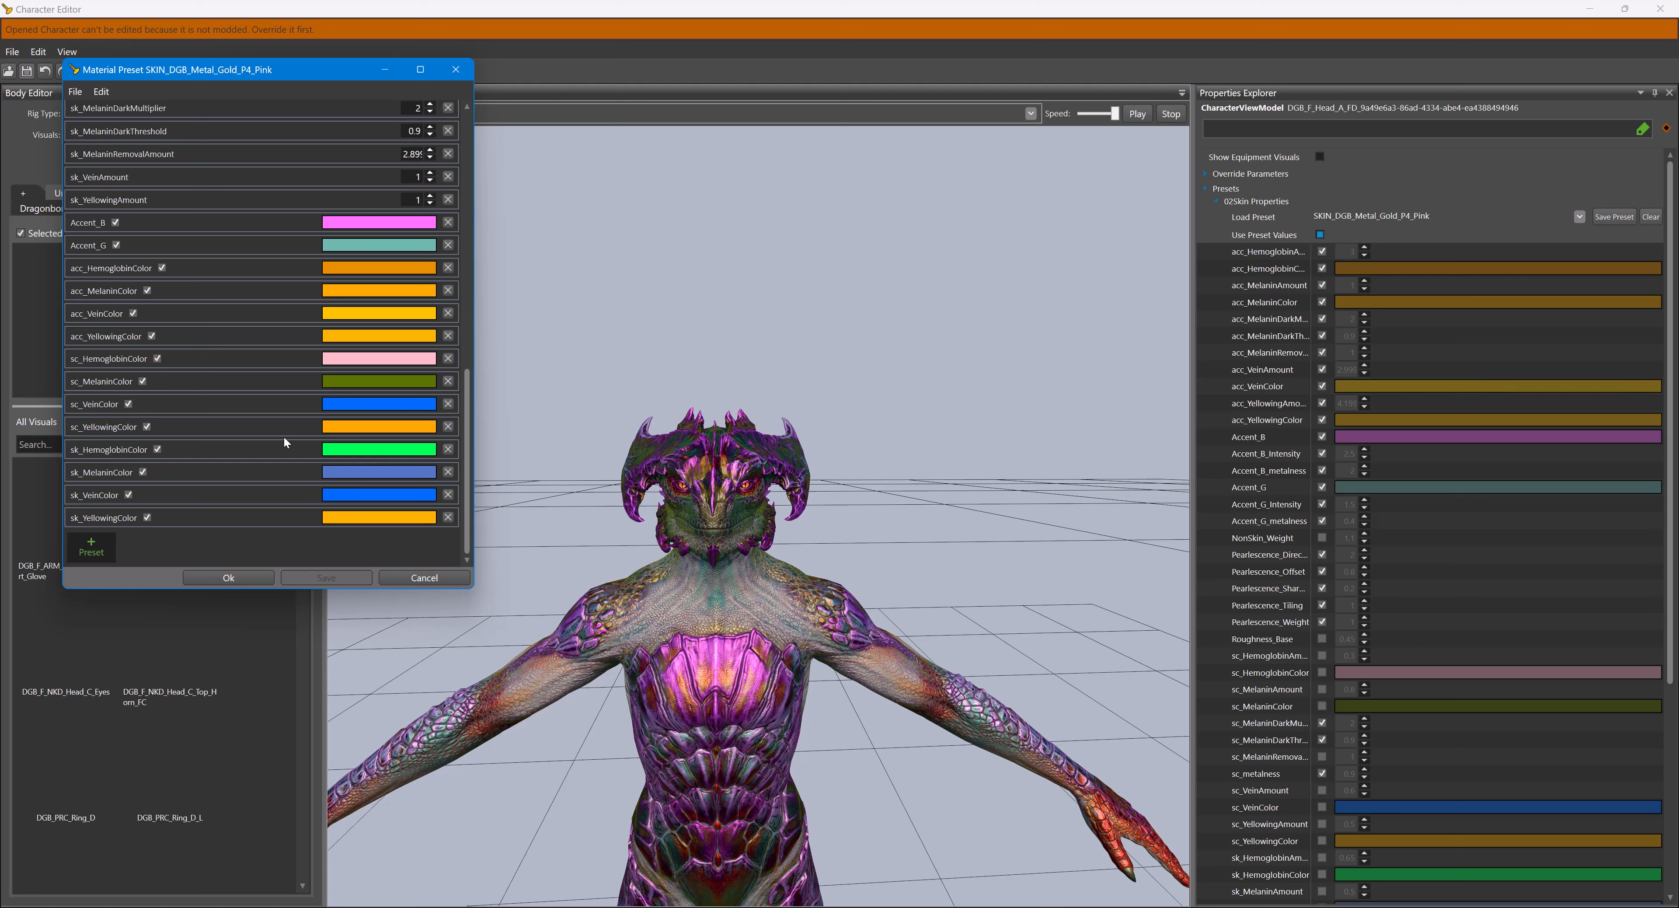
- Change the preset's sk_HemoglobinColor to a stronger pink, about hue 352, saturation 0.79 and value 0.94, and save the preset
{"action": "left_click", "coordinate": [330, 451]}
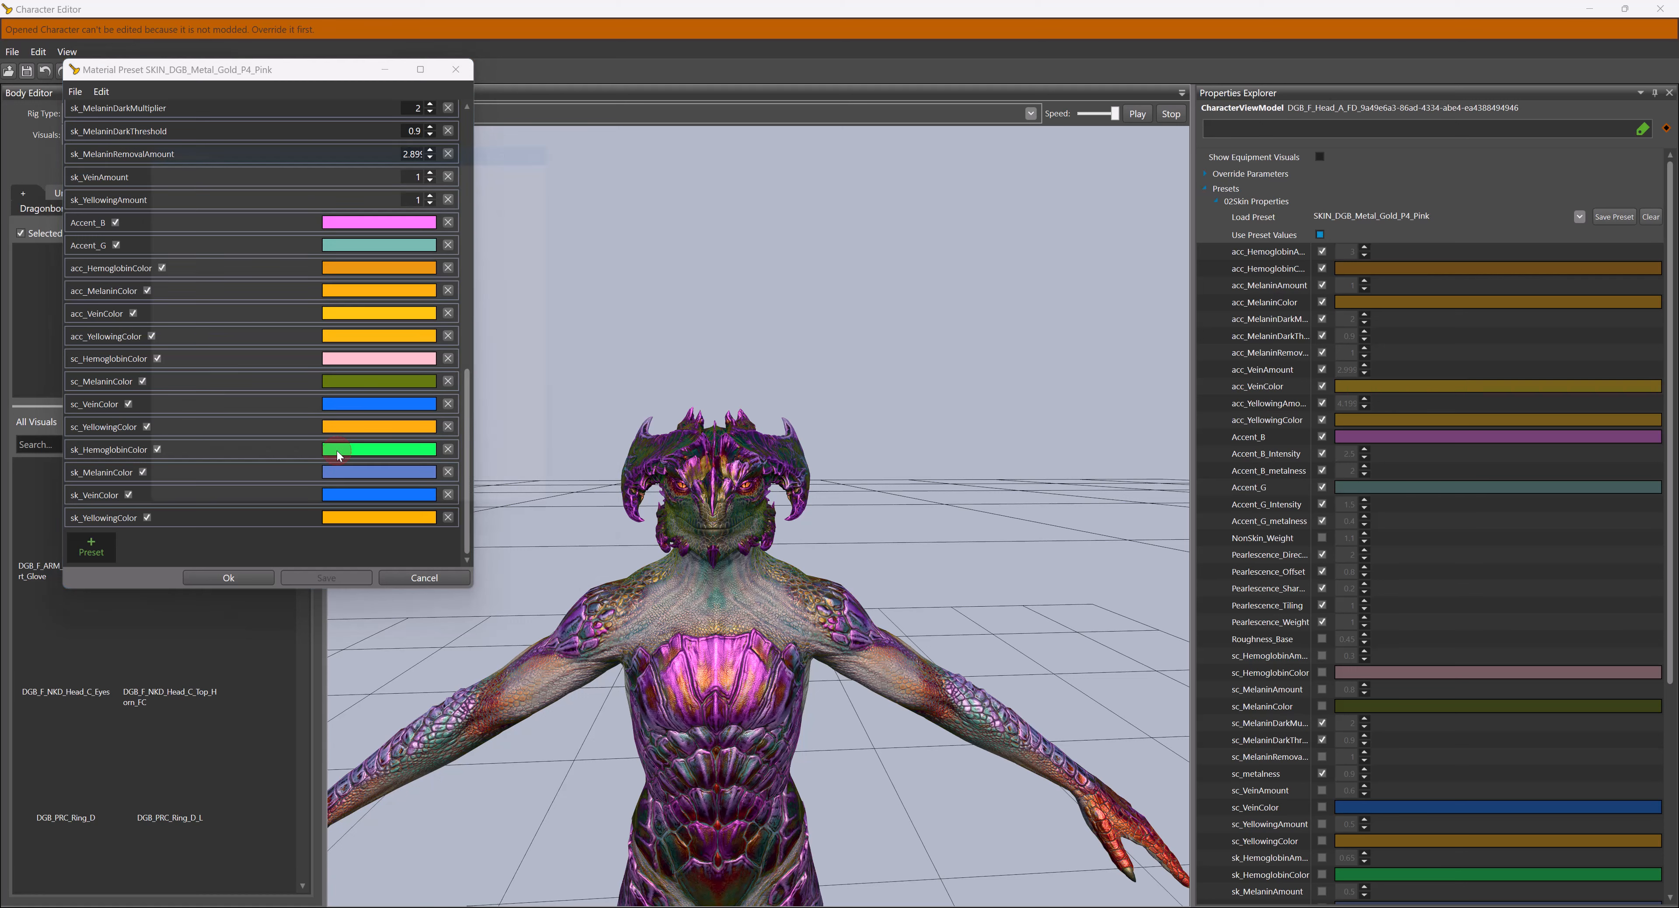
{"action": "left_click", "coordinate": [177, 260]}
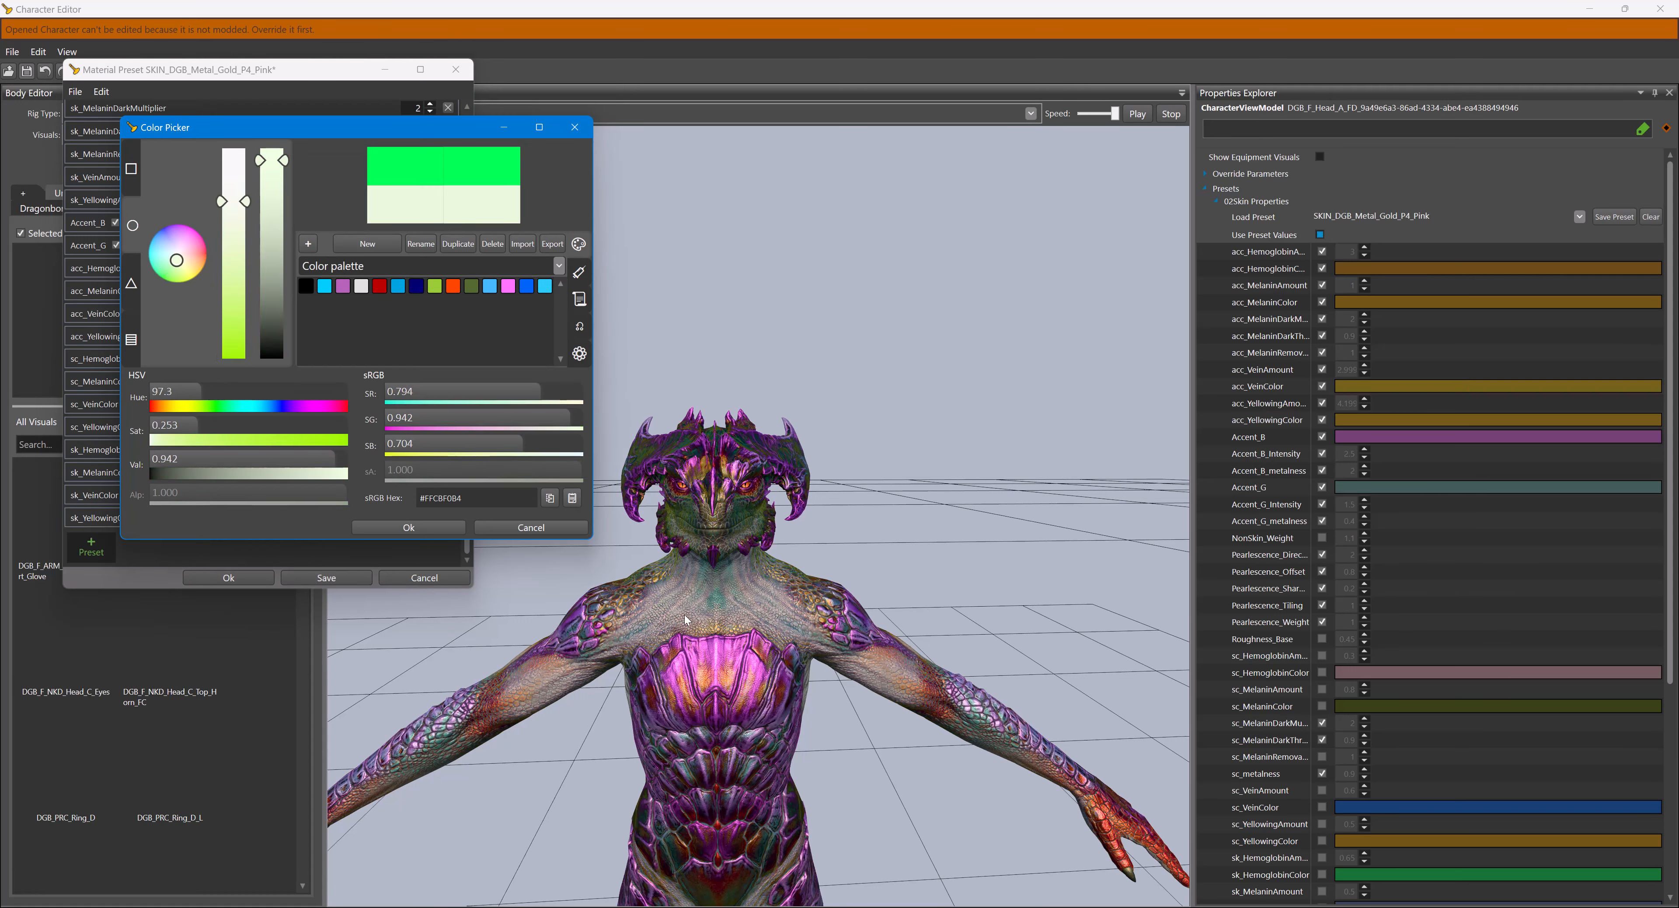
{"action": "left_click", "coordinate": [200, 250]}
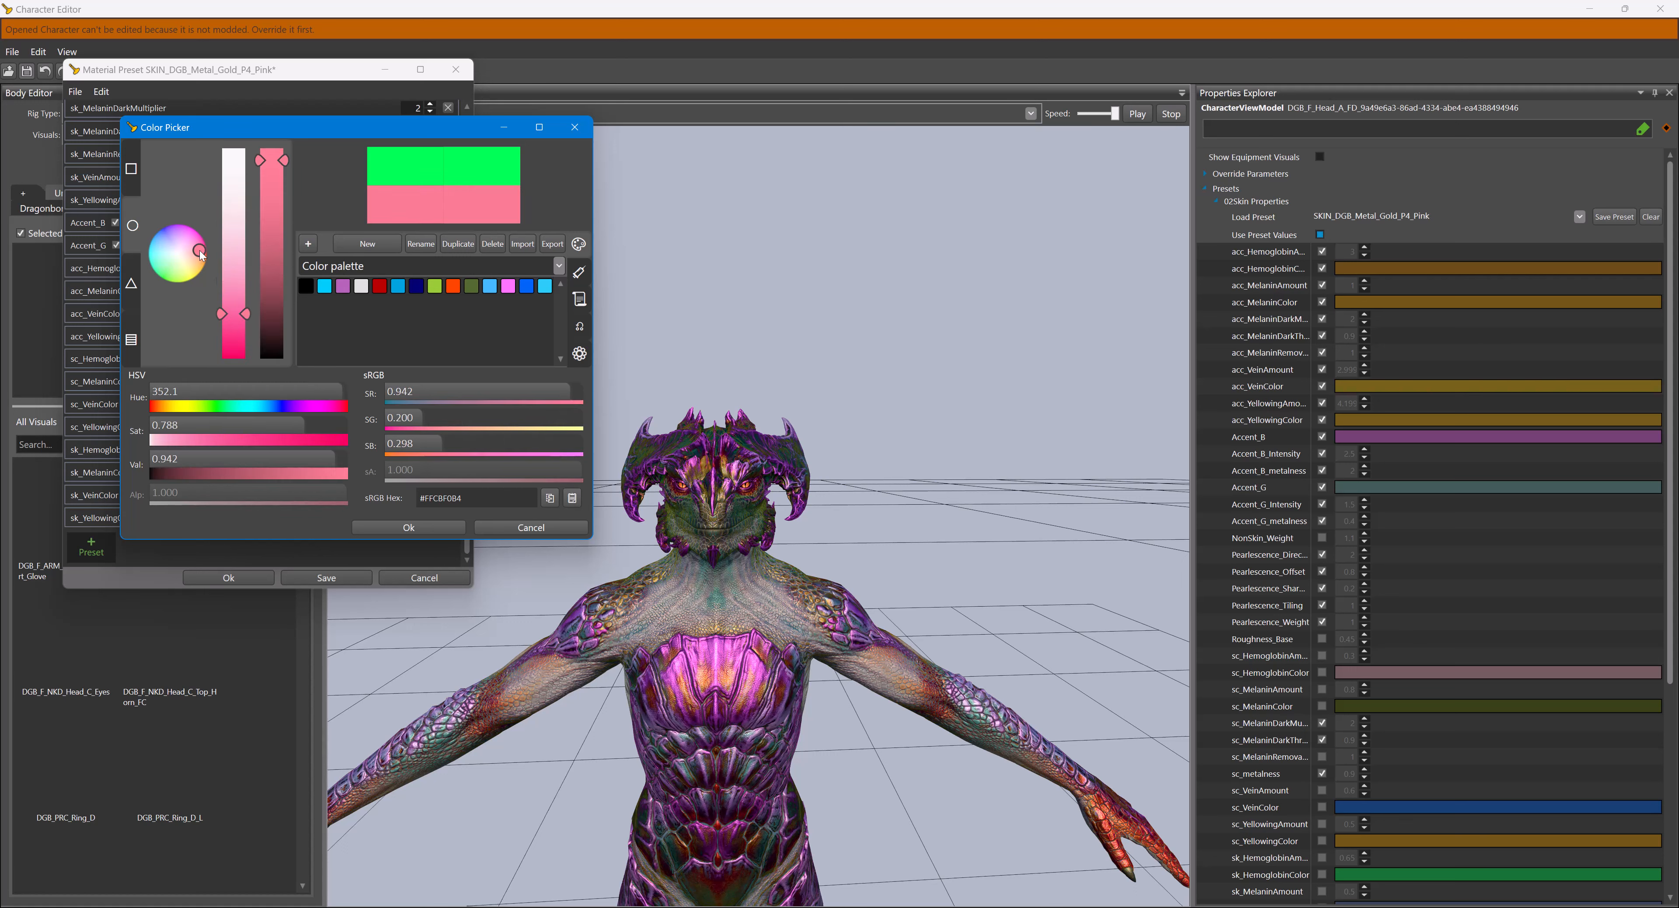
{"action": "left_click", "coordinate": [457, 529]}
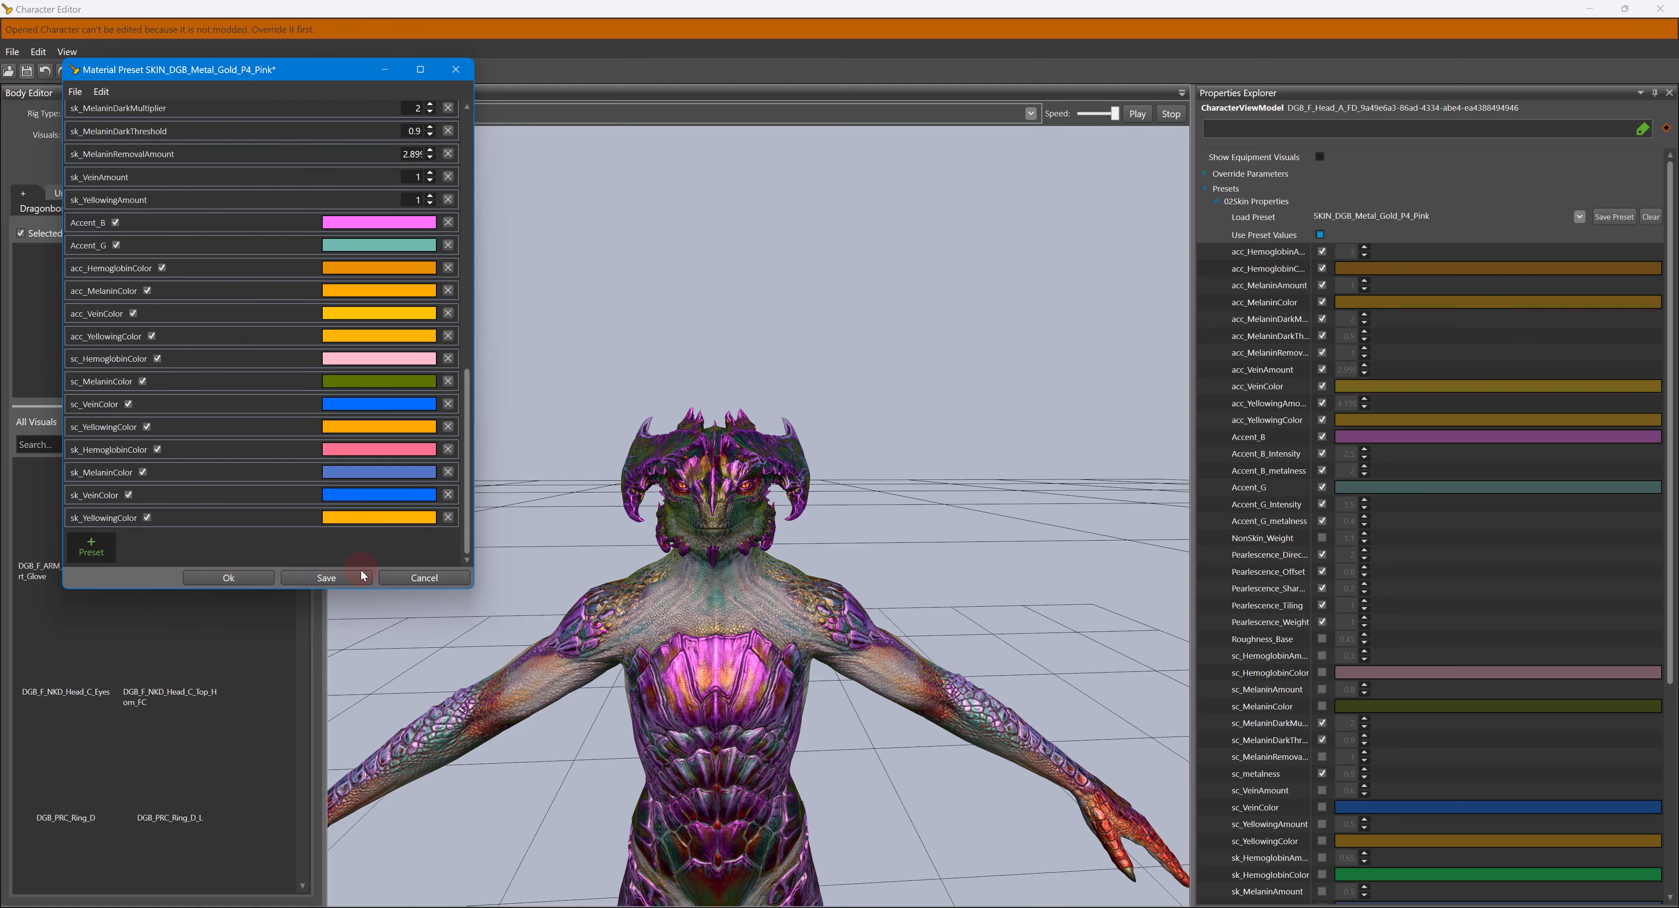
{"action": "left_click", "coordinate": [363, 576]}
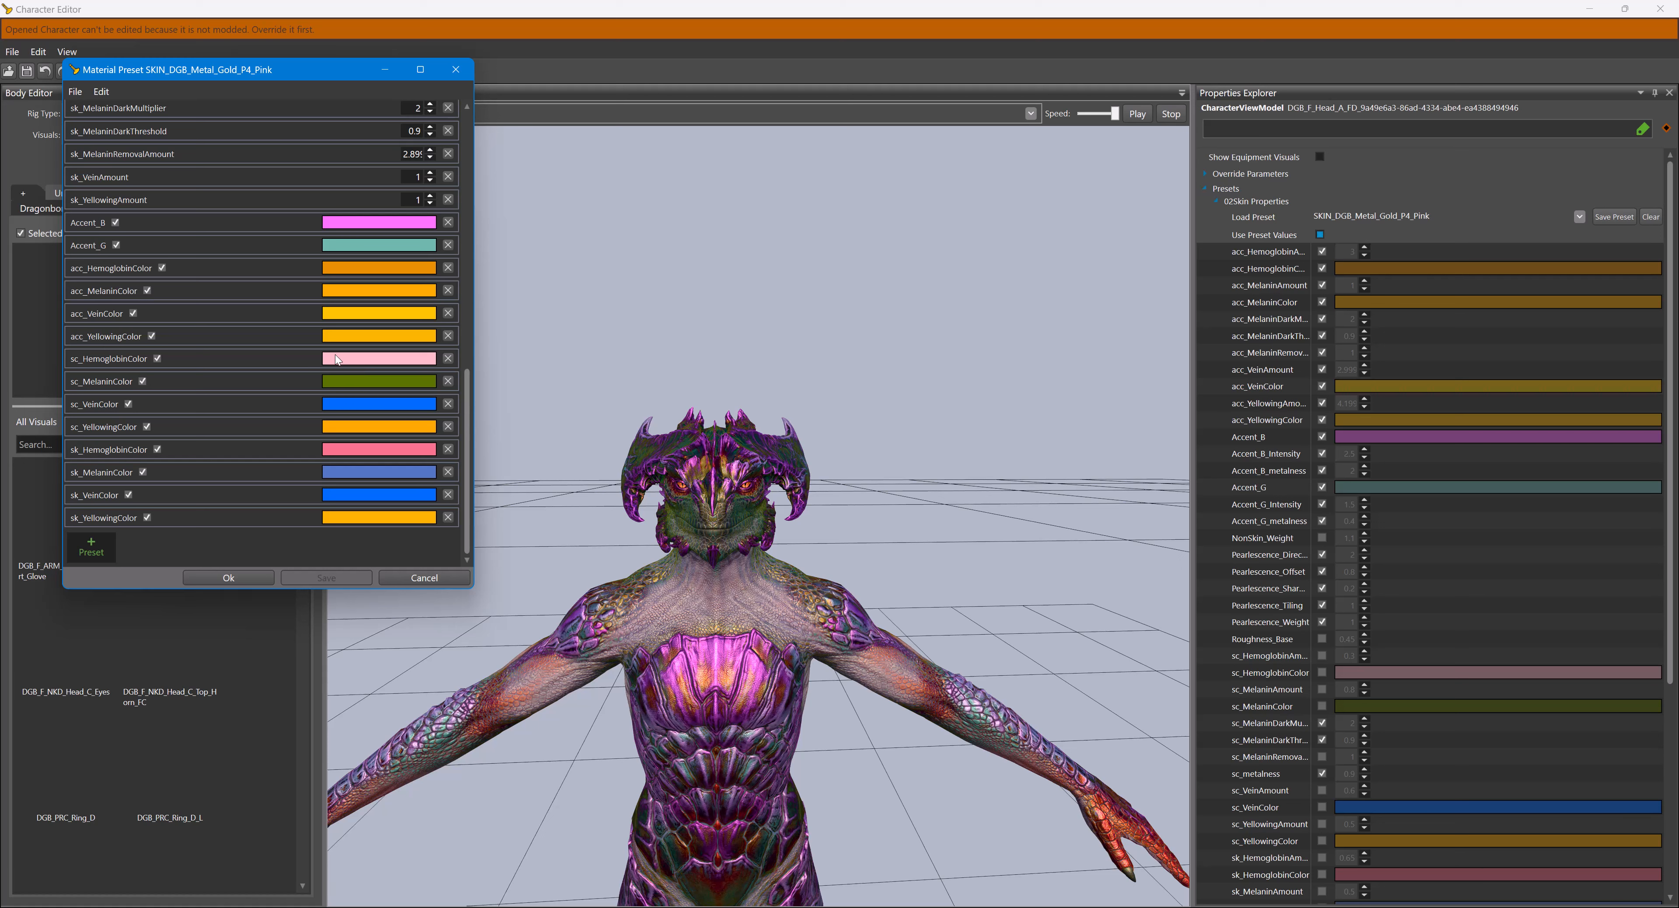
- Set the preset's acc_HemoglobinColor to the palette's red, save the preset, and check the character's skin
{"action": "left_click", "coordinate": [363, 274]}
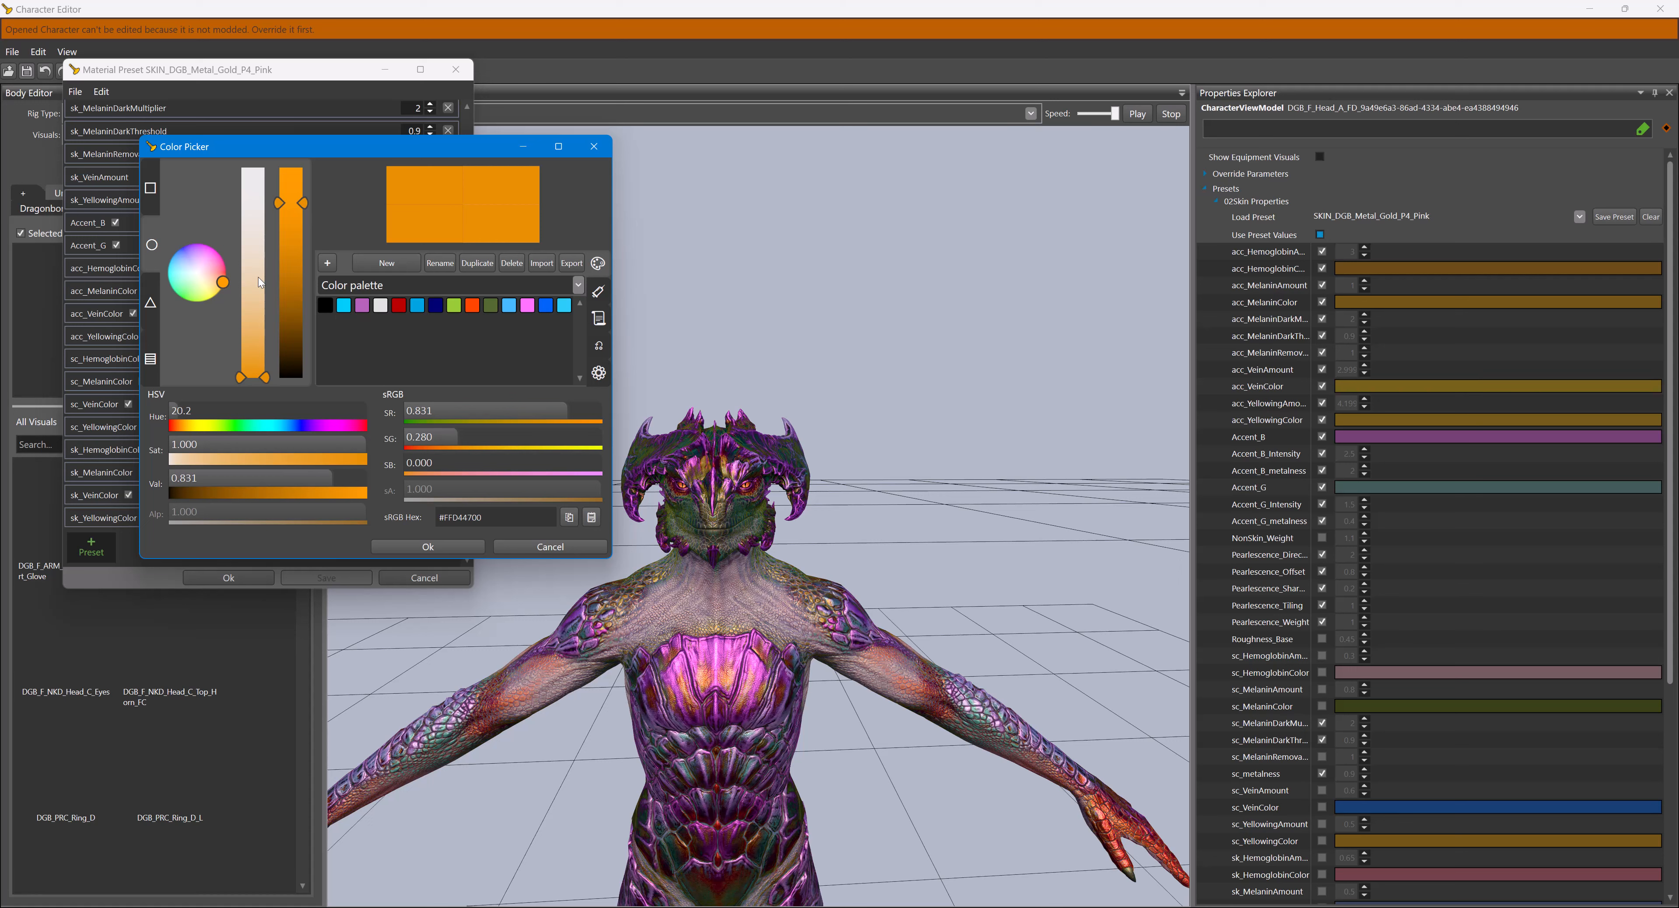
{"action": "left_click", "coordinate": [400, 305]}
{"action": "left_click", "coordinate": [429, 547]}
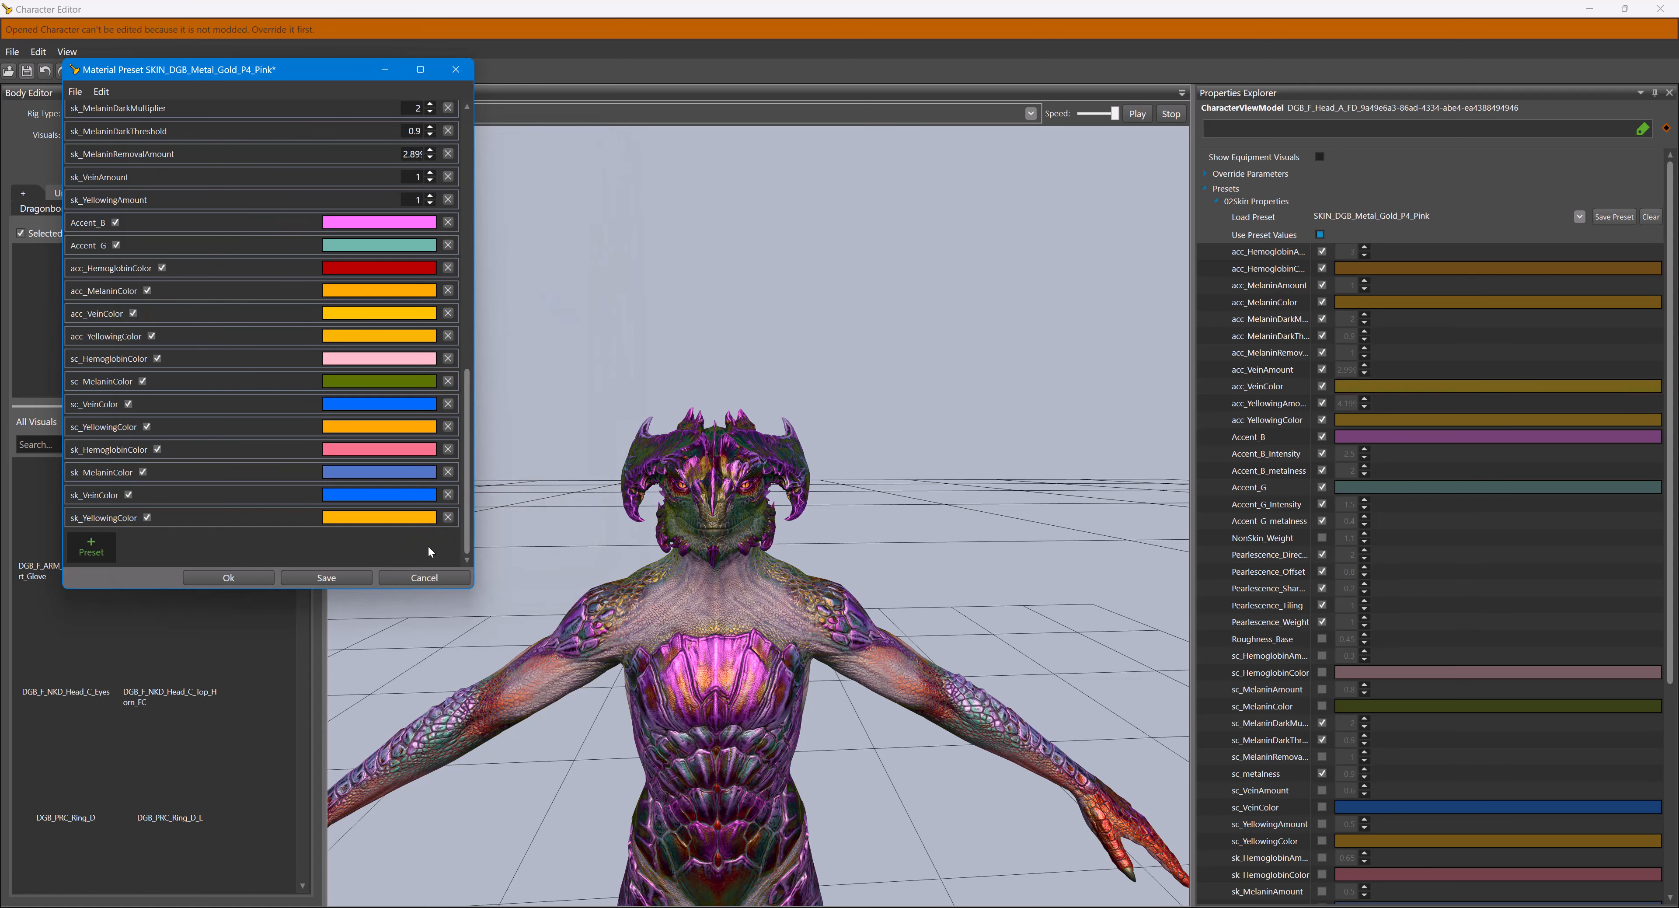
{"action": "left_click", "coordinate": [357, 577]}
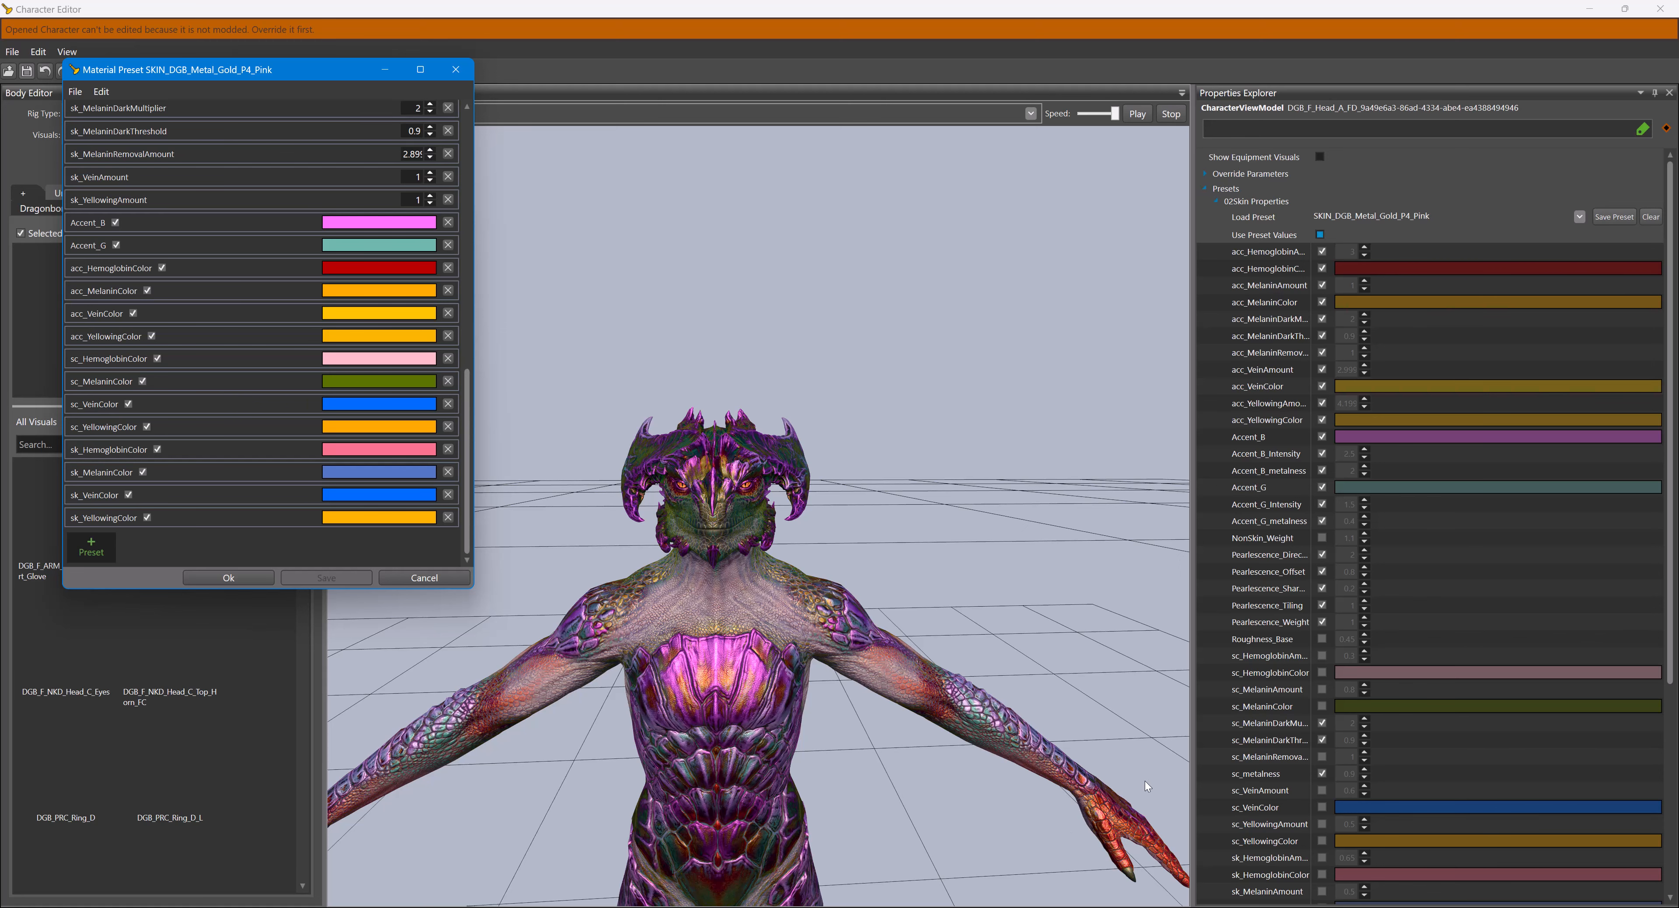
{"action": "mouse_move", "coordinate": [899, 559]}
{"action": "middle_mouse_down"}
{"action": "mouse_move", "coordinate": [805, 562]}
{"action": "mouse_move", "coordinate": [847, 543]}
{"action": "mouse_move", "coordinate": [893, 572]}
{"action": "middle_mouse_up"}
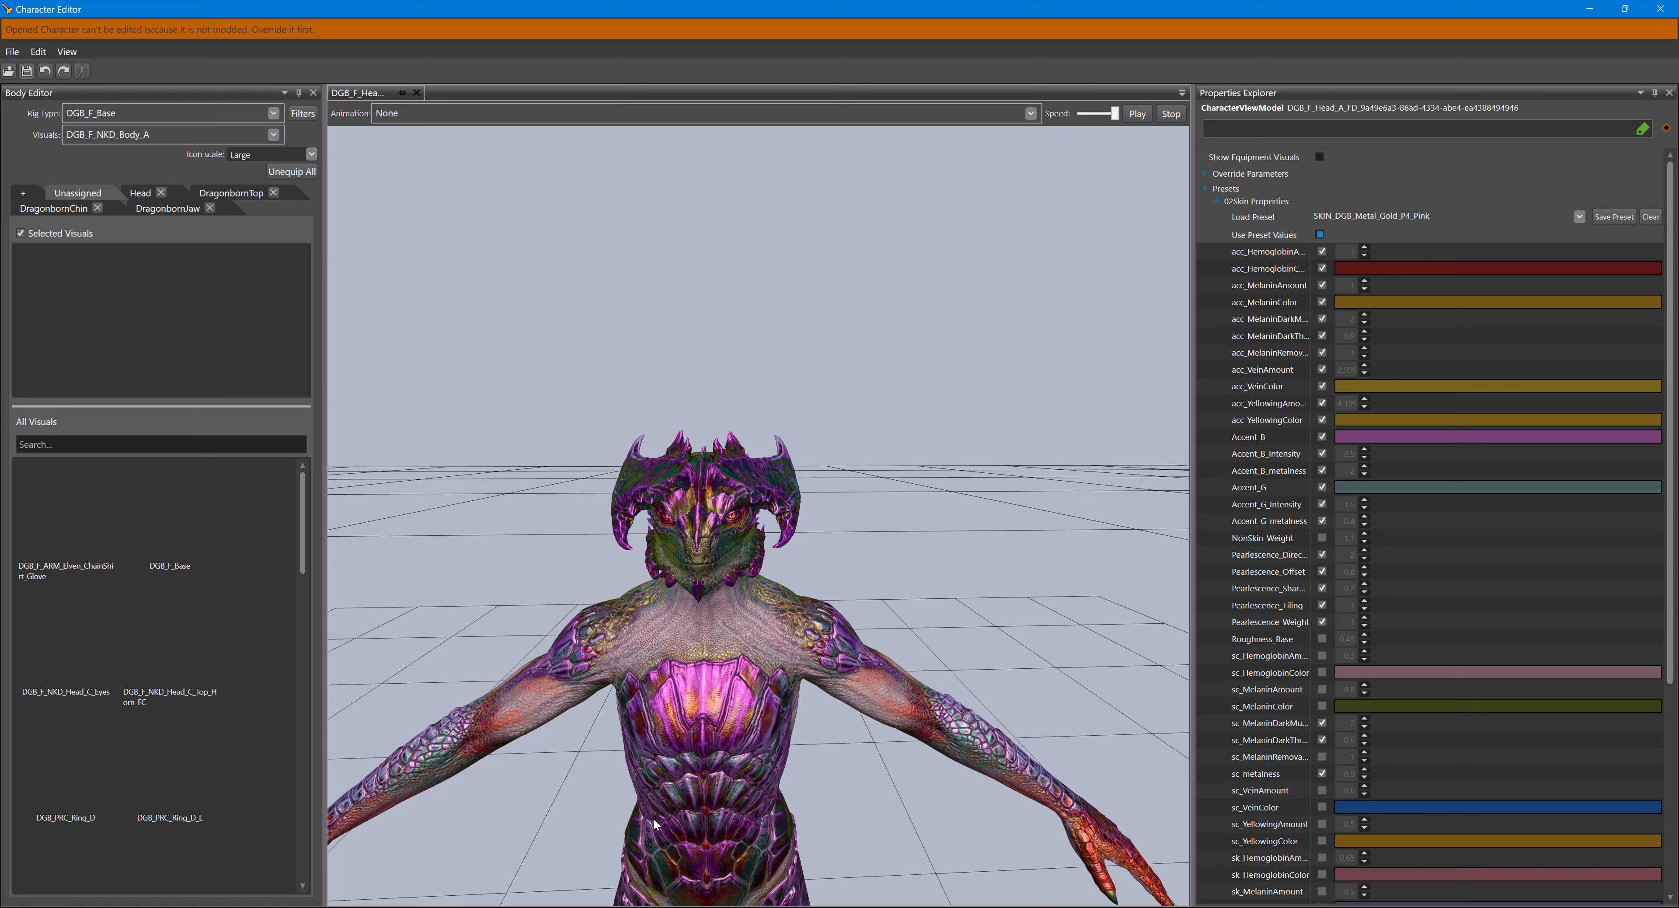
- Change the preset's sk_MelaninColor to dark gold, #FF8F4800, and save the preset
{"action": "mouse_move", "coordinate": [802, 904]}
{"action": "left_click", "coordinate": [967, 862]}
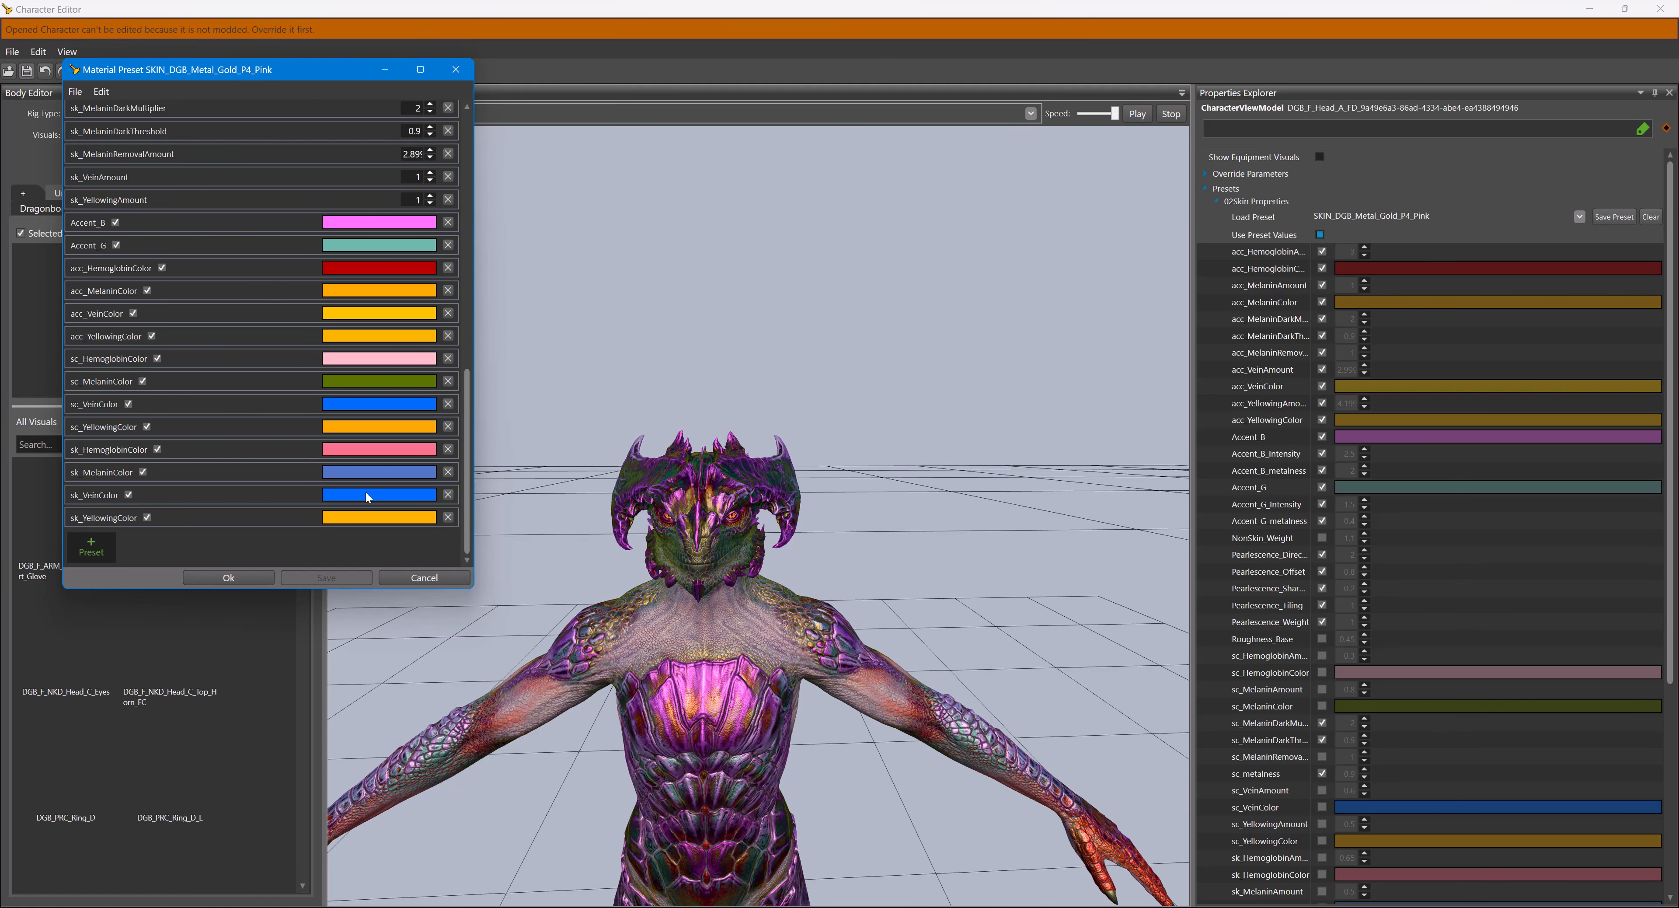
{"action": "left_click", "coordinate": [346, 471]}
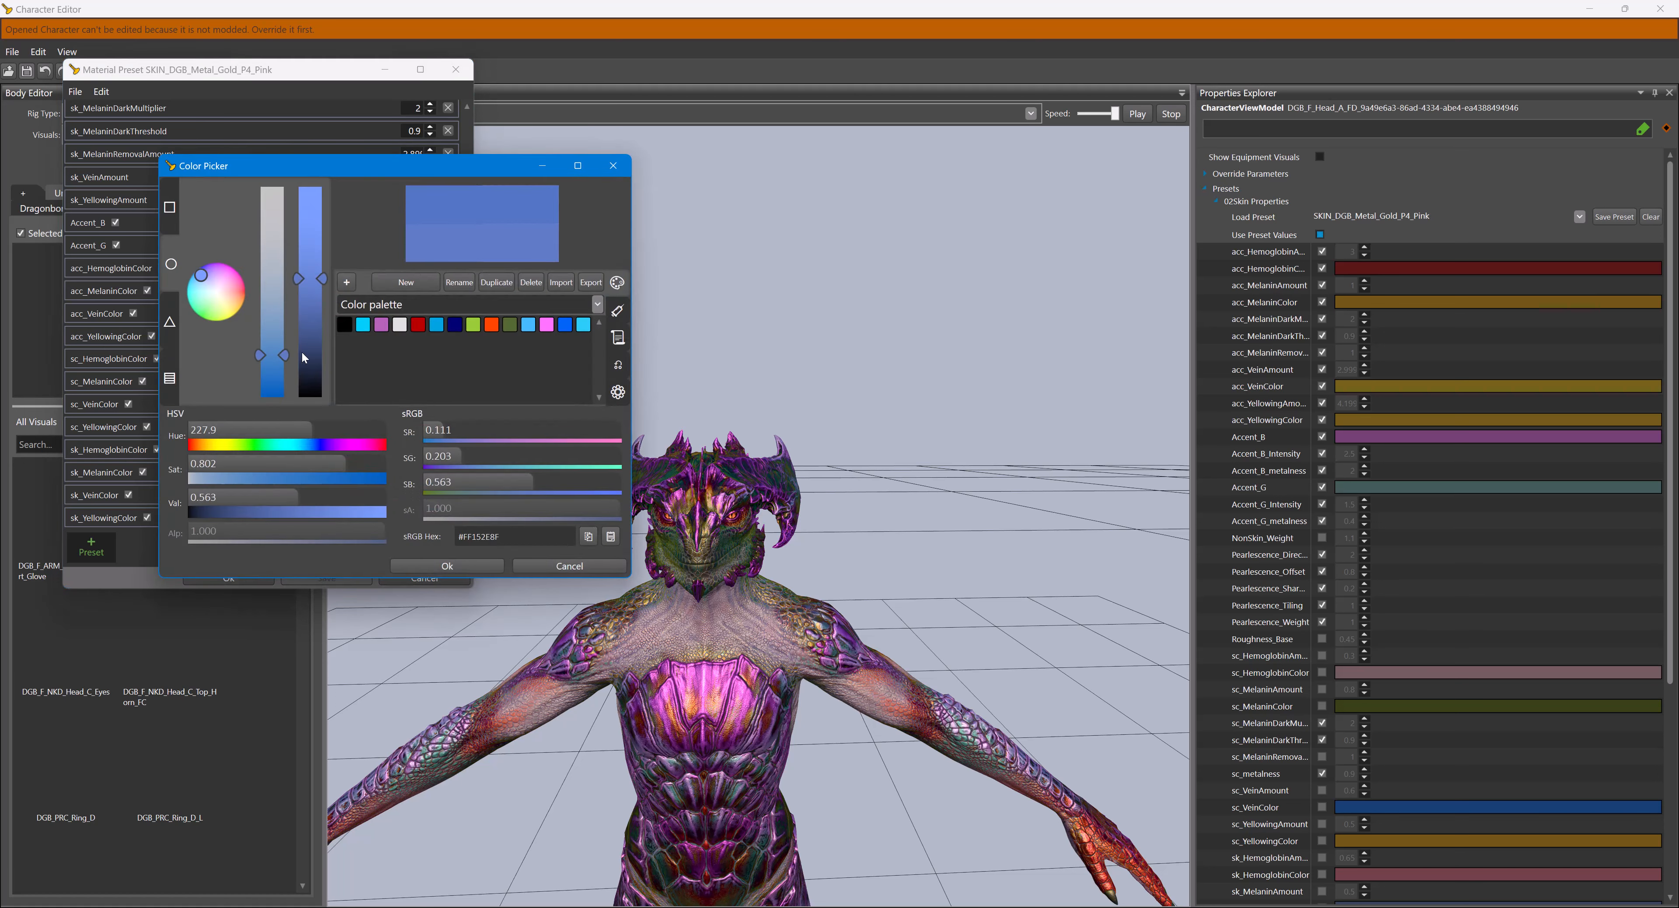
{"action": "left_click_drag", "start_coordinate": [236, 294], "coordinate": [240, 305]}
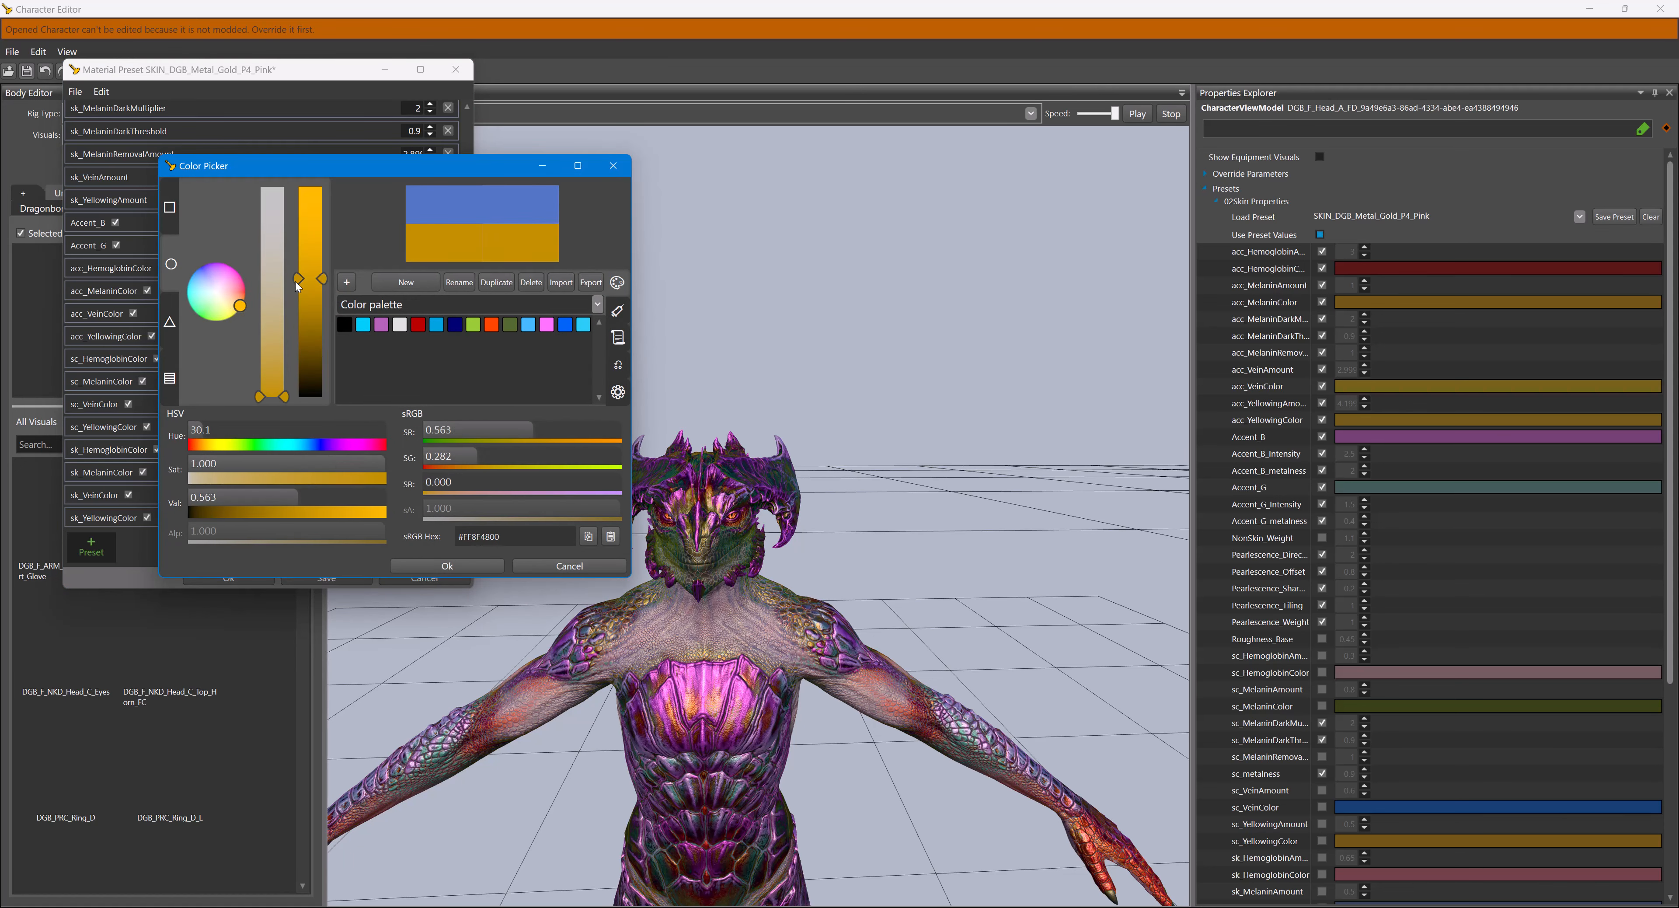
{"action": "left_click", "coordinate": [471, 567]}
{"action": "left_click", "coordinate": [357, 577]}
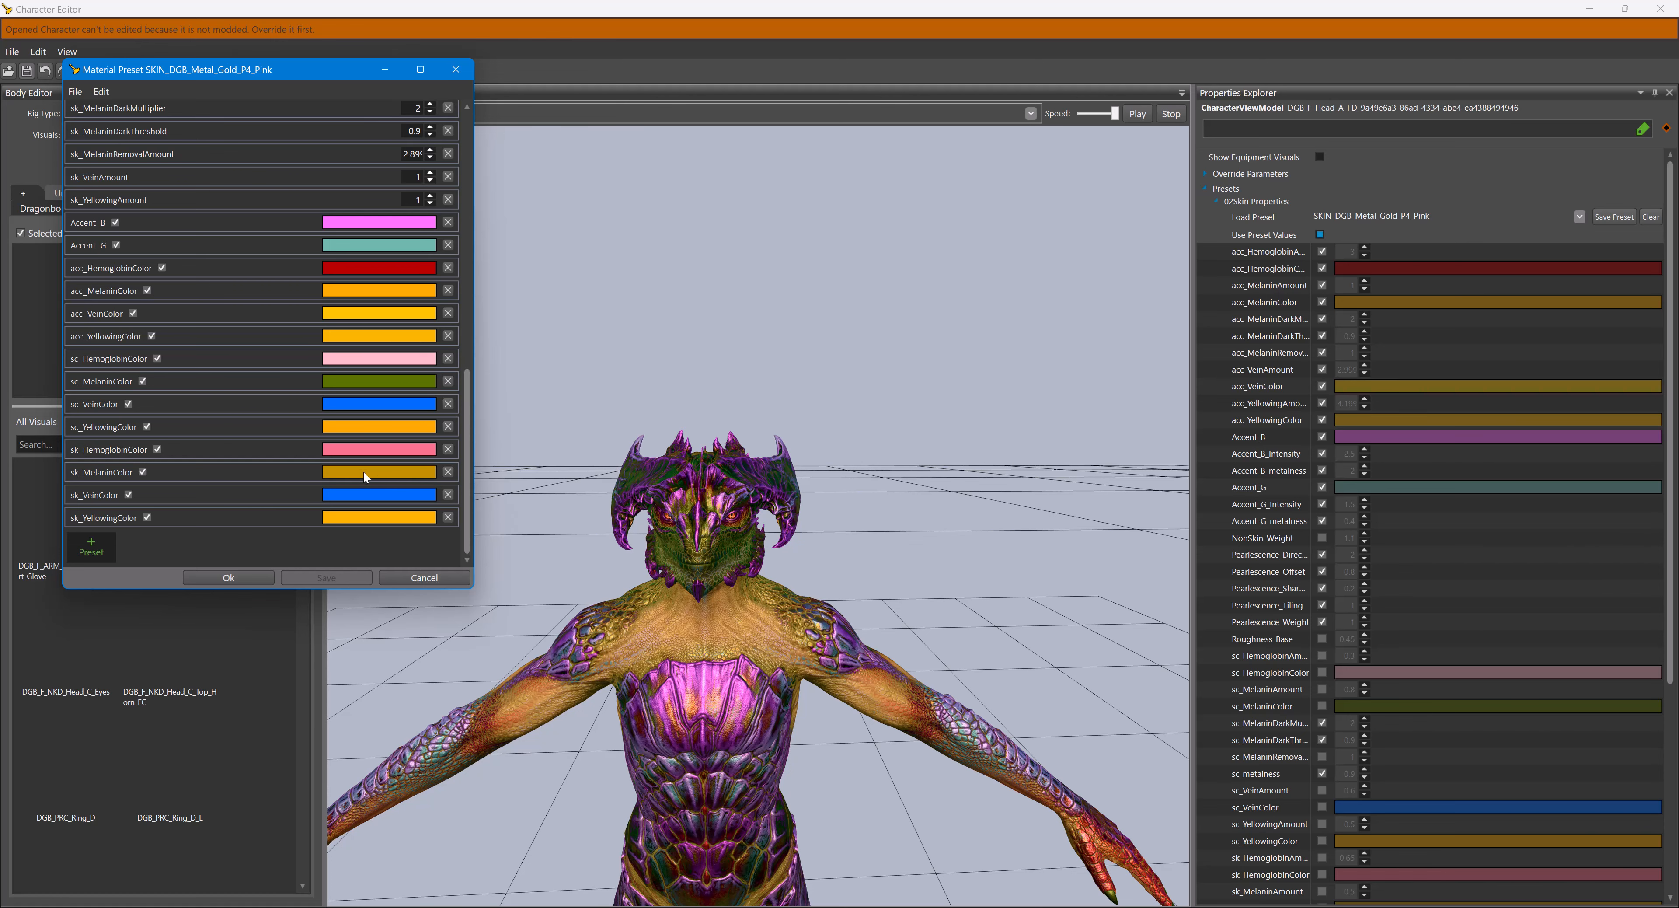
- Inspect the recoloured dragonborn's head and torso, and close the material preset with its changes accepted
{"action": "middle_click_drag", "start_coordinate": [625, 572], "coordinate": [692, 784]}
{"action": "left_click", "coordinate": [944, 861]}
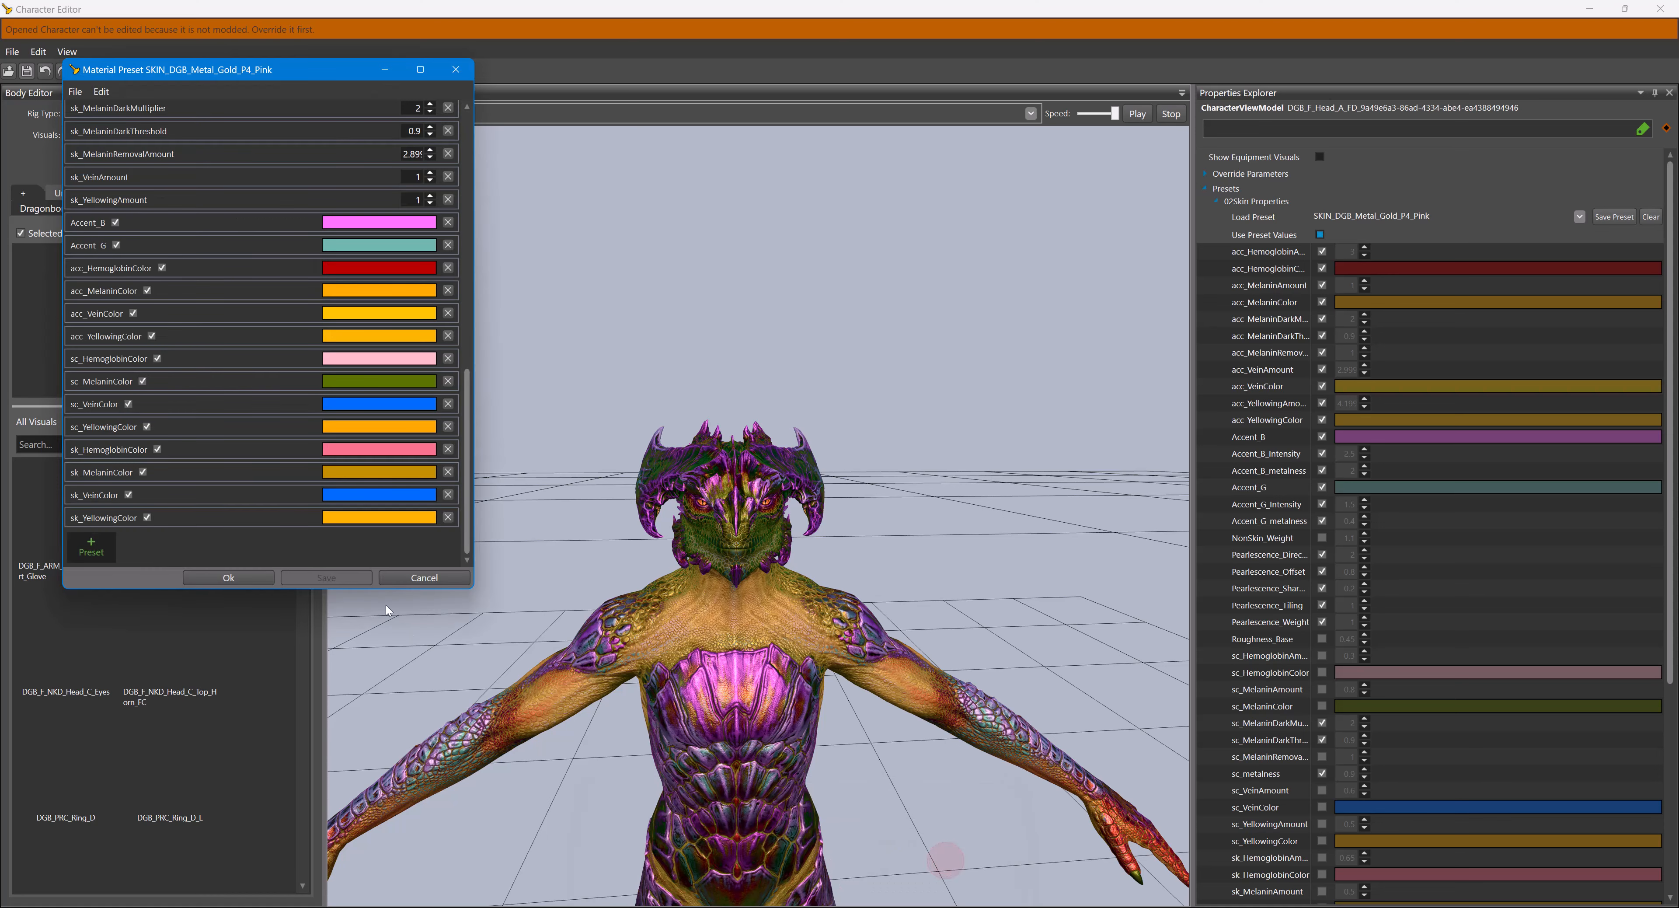
{"action": "left_click", "coordinate": [230, 578]}
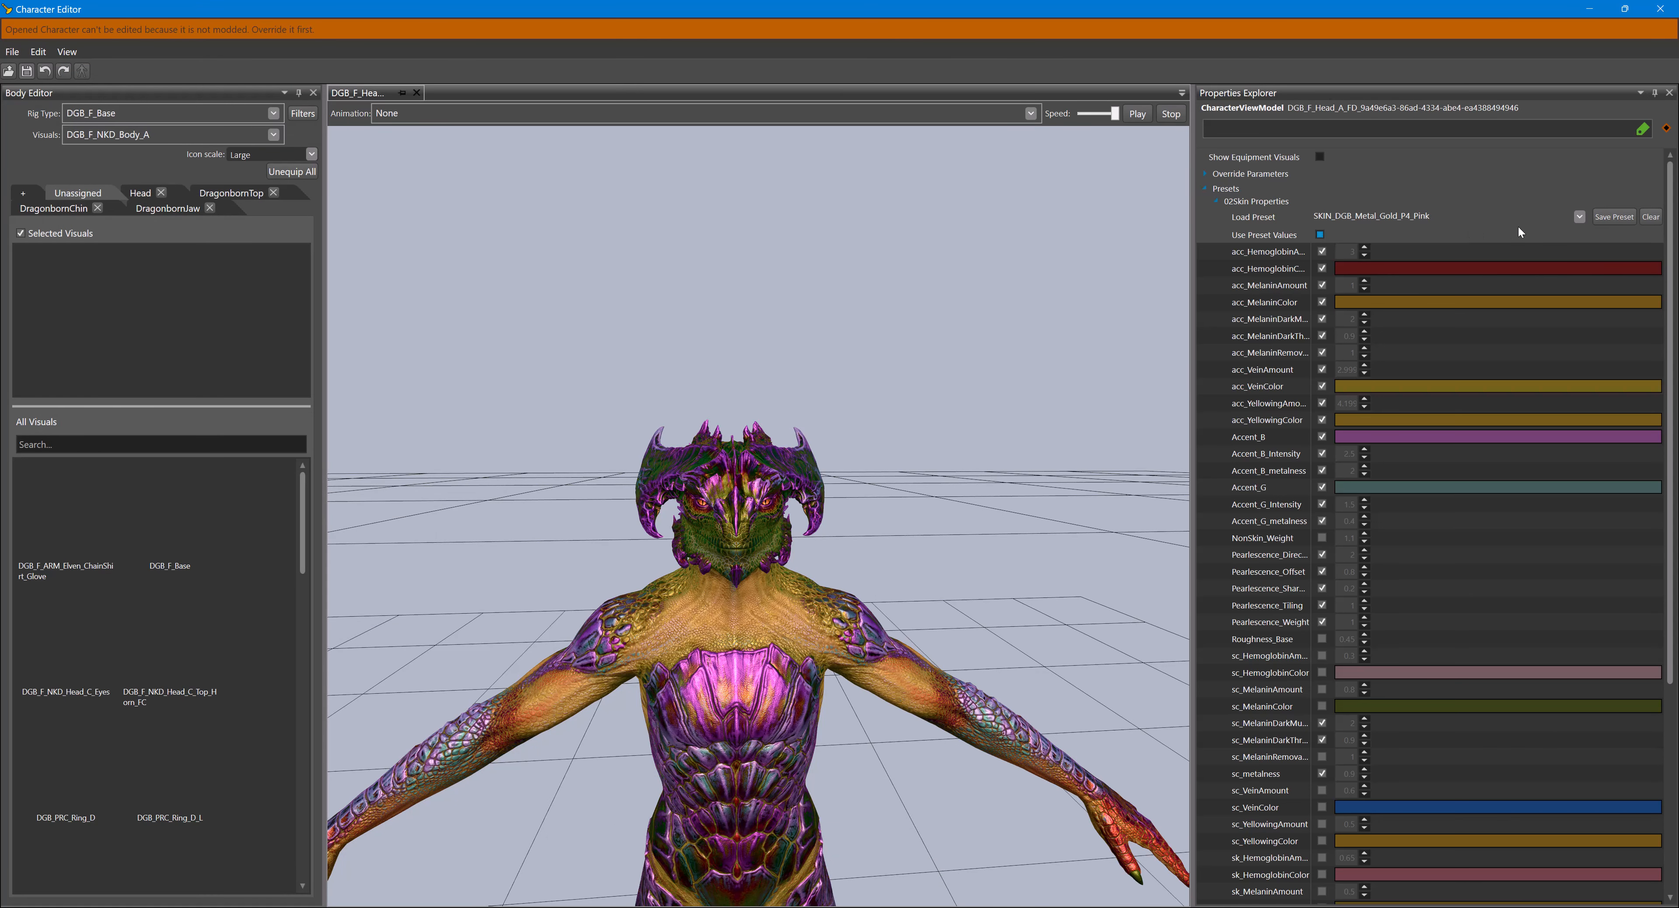
- Load the SKIN_DGB_Black_Diamond_Accent_1 preset into 02Skin Properties and turn off Use Preset Values to make its parameters editable
{"action": "left_click", "coordinate": [1580, 217]}
{"action": "left_click", "coordinate": [230, 577]}
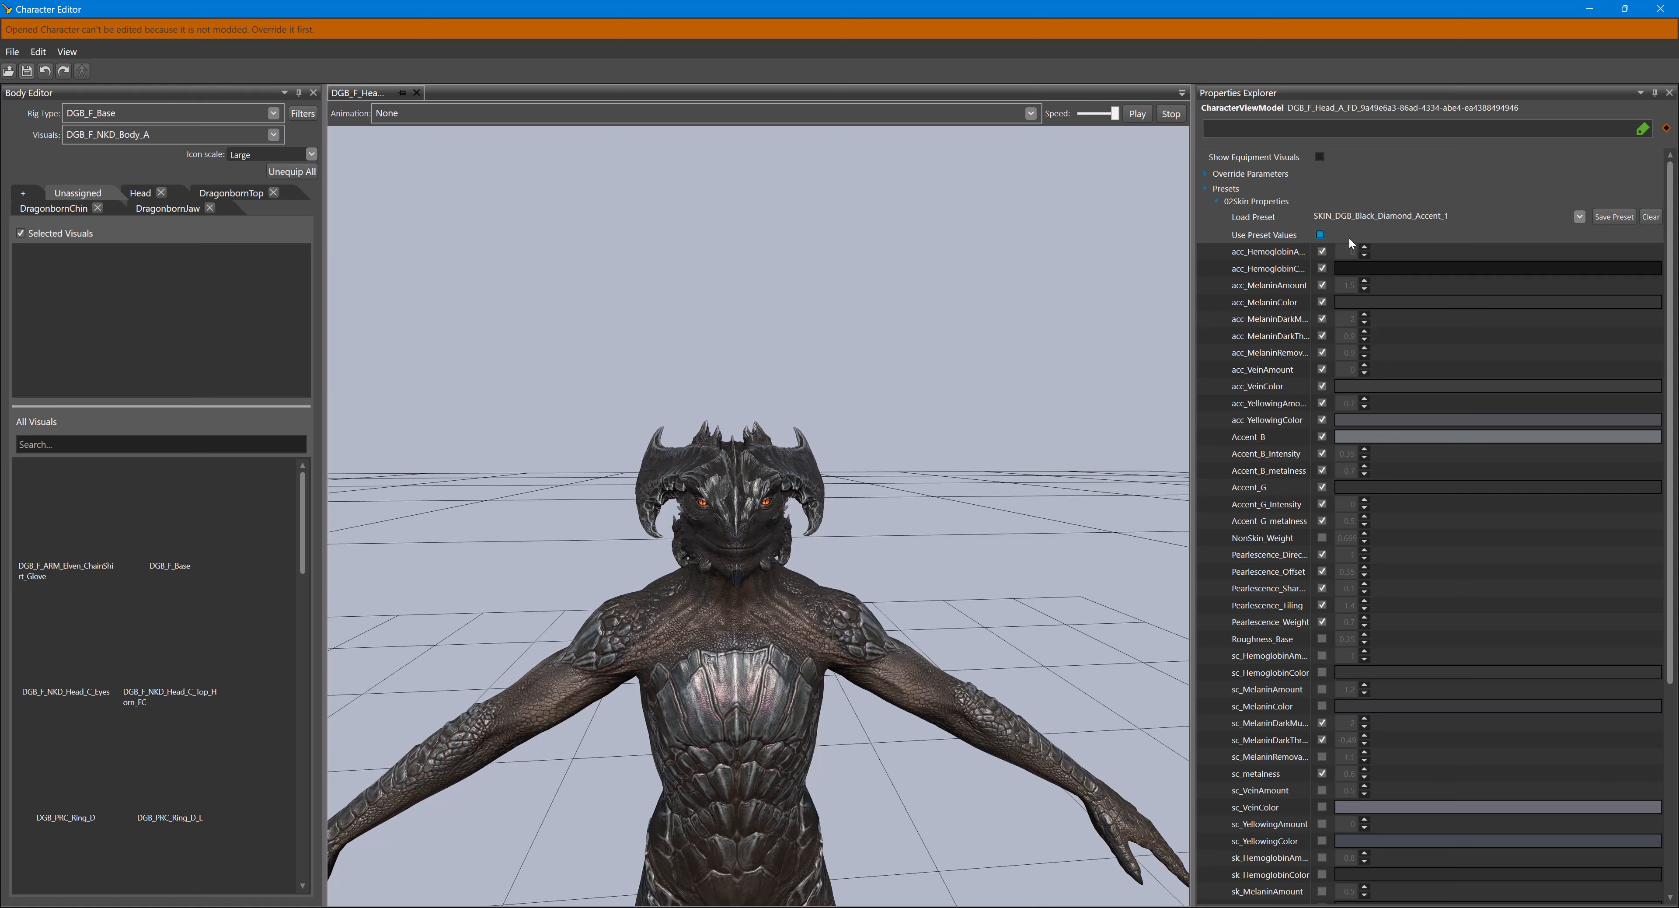
{"action": "left_click", "coordinate": [1320, 234]}
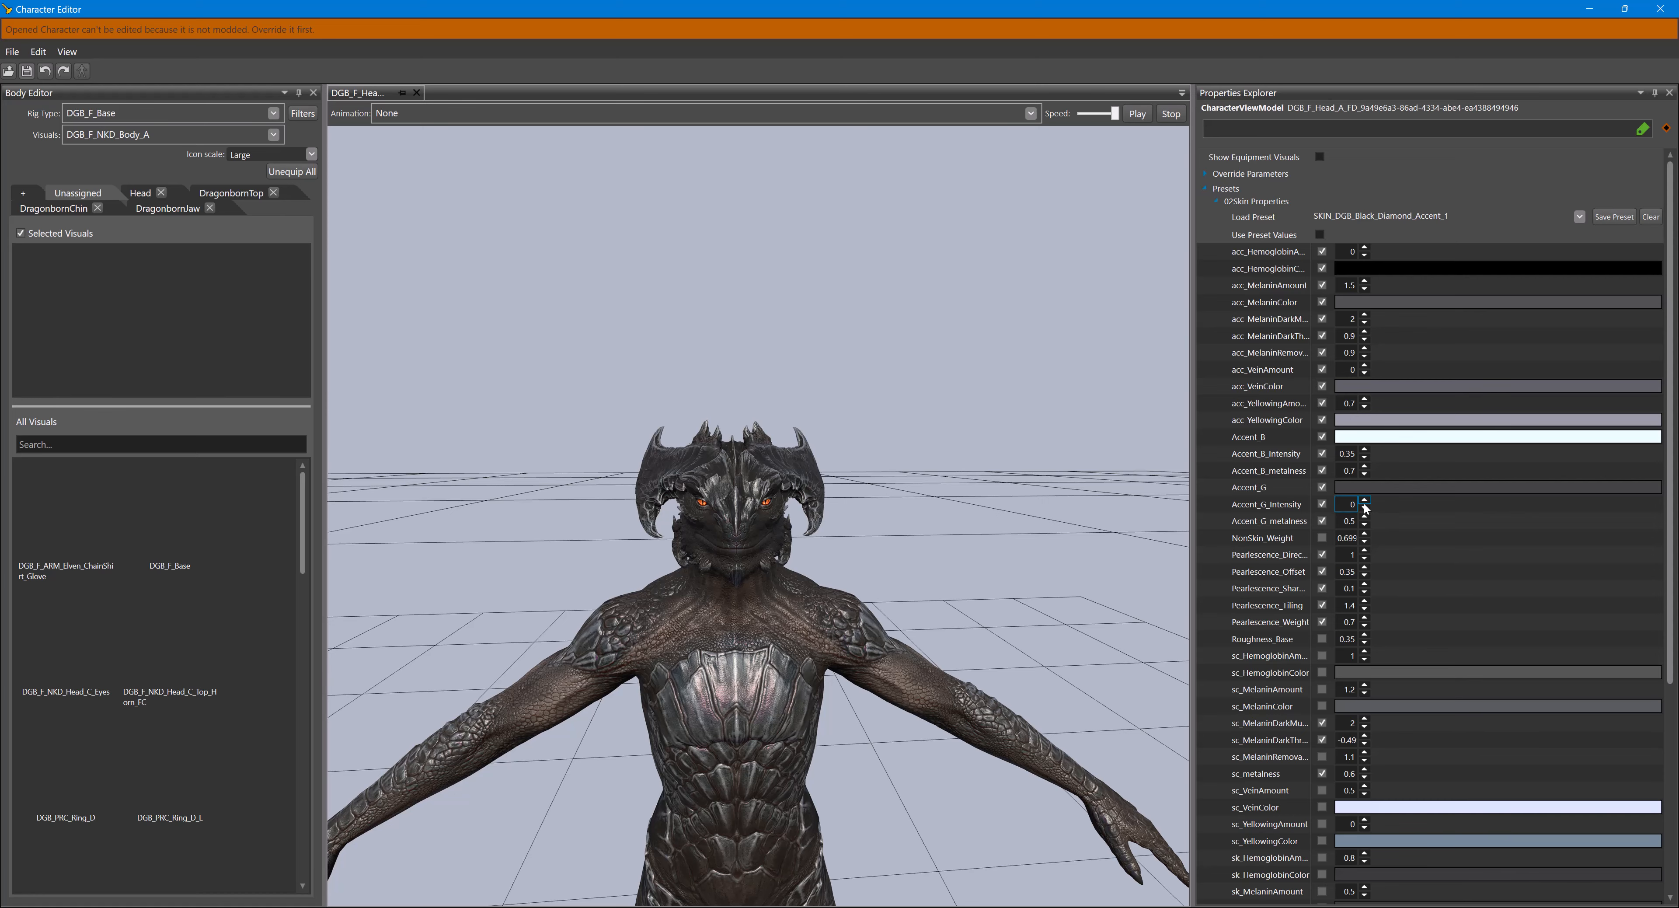
{"action": "scroll", "coordinate": [1367, 498], "scroll_direction": "down", "scroll_amount": 2}
{"action": "scroll", "coordinate": [1367, 499], "scroll_direction": "down", "scroll_amount": 3}
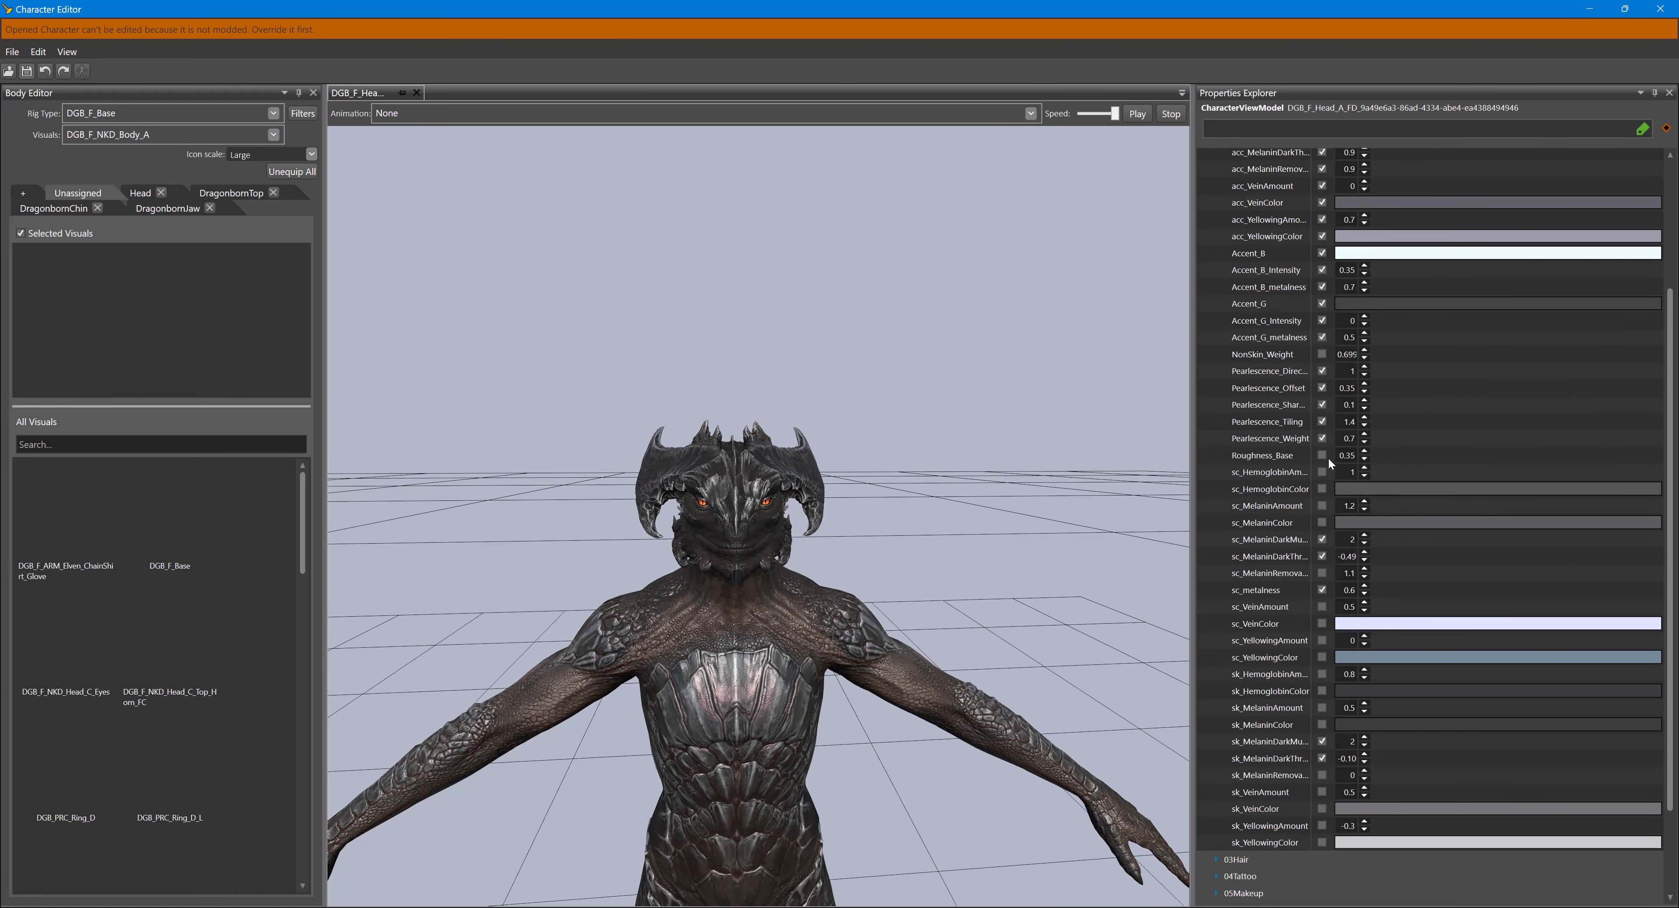
- Enable the Roughness_Base override and the remaining unchecked sc_ hemoglobin, melanin, vein and yellowing parameters
{"action": "left_click", "coordinate": [1322, 455]}
{"action": "left_click", "coordinate": [1322, 472]}
{"action": "left_click", "coordinate": [1322, 490]}
{"action": "left_click", "coordinate": [1322, 505]}
{"action": "left_click", "coordinate": [1322, 523]}
{"action": "left_click", "coordinate": [1322, 573]}
{"action": "left_click", "coordinate": [1322, 607]}
{"action": "left_click", "coordinate": [1322, 624]}
{"action": "left_click", "coordinate": [1321, 657]}
- Enable the remaining unchecked sk_ parameters, from sk_HemoglobinAmount through sk_YellowingColor
{"action": "left_click", "coordinate": [1322, 674]}
{"action": "left_click", "coordinate": [1322, 691]}
{"action": "left_click", "coordinate": [1322, 708]}
{"action": "left_click", "coordinate": [1322, 724]}
{"action": "left_click", "coordinate": [1322, 775]}
{"action": "left_click", "coordinate": [1322, 791]}
{"action": "left_click", "coordinate": [1322, 809]}
{"action": "left_click", "coordinate": [1322, 825]}
{"action": "left_click", "coordinate": [1322, 842]}
- Change acc_HemoglobinColor to the light blue next to the red in the colour palette
{"action": "scroll", "coordinate": [1414, 594], "scroll_direction": "up", "scroll_amount": 4}
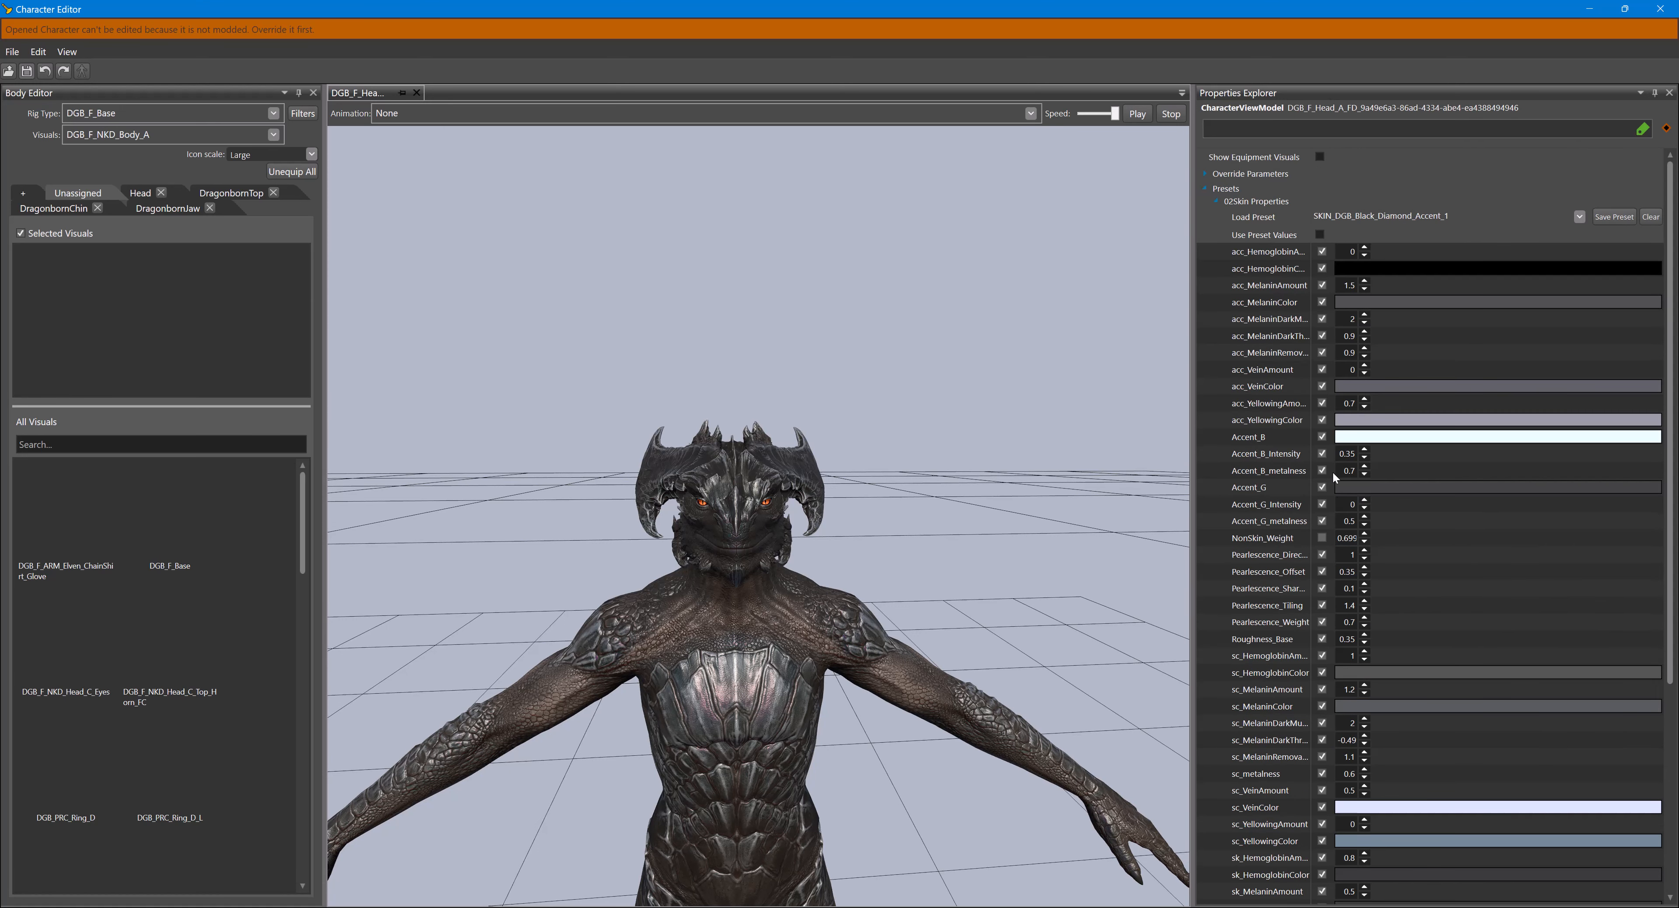
{"action": "left_click", "coordinate": [1377, 266]}
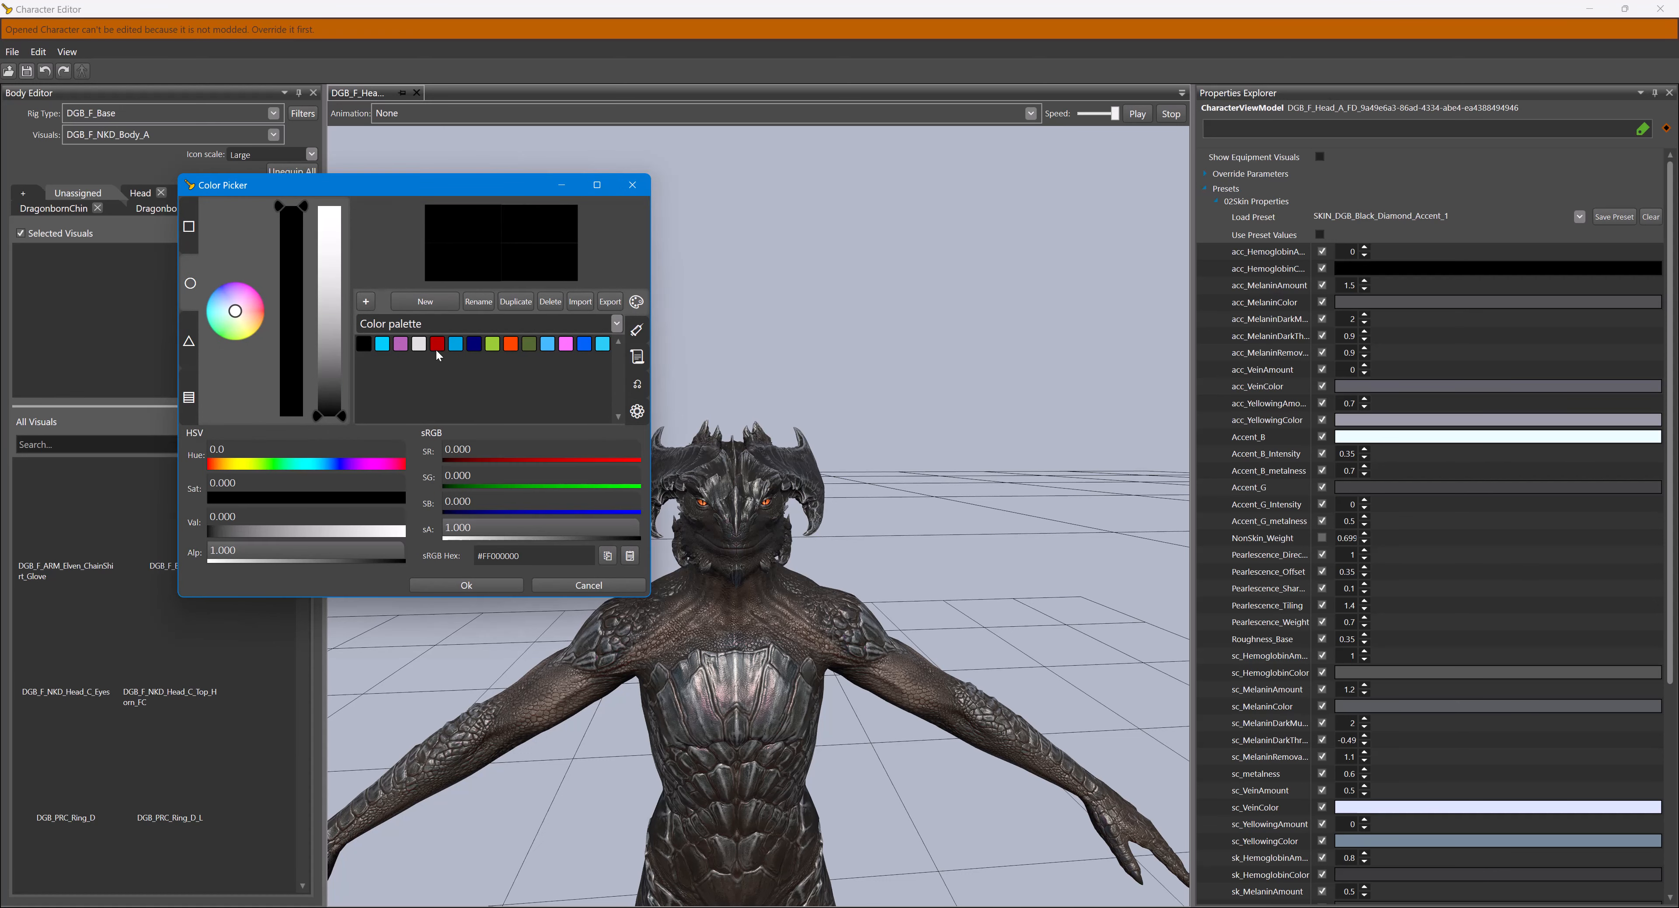
{"action": "left_click", "coordinate": [456, 344]}
{"action": "left_click", "coordinate": [466, 585]}
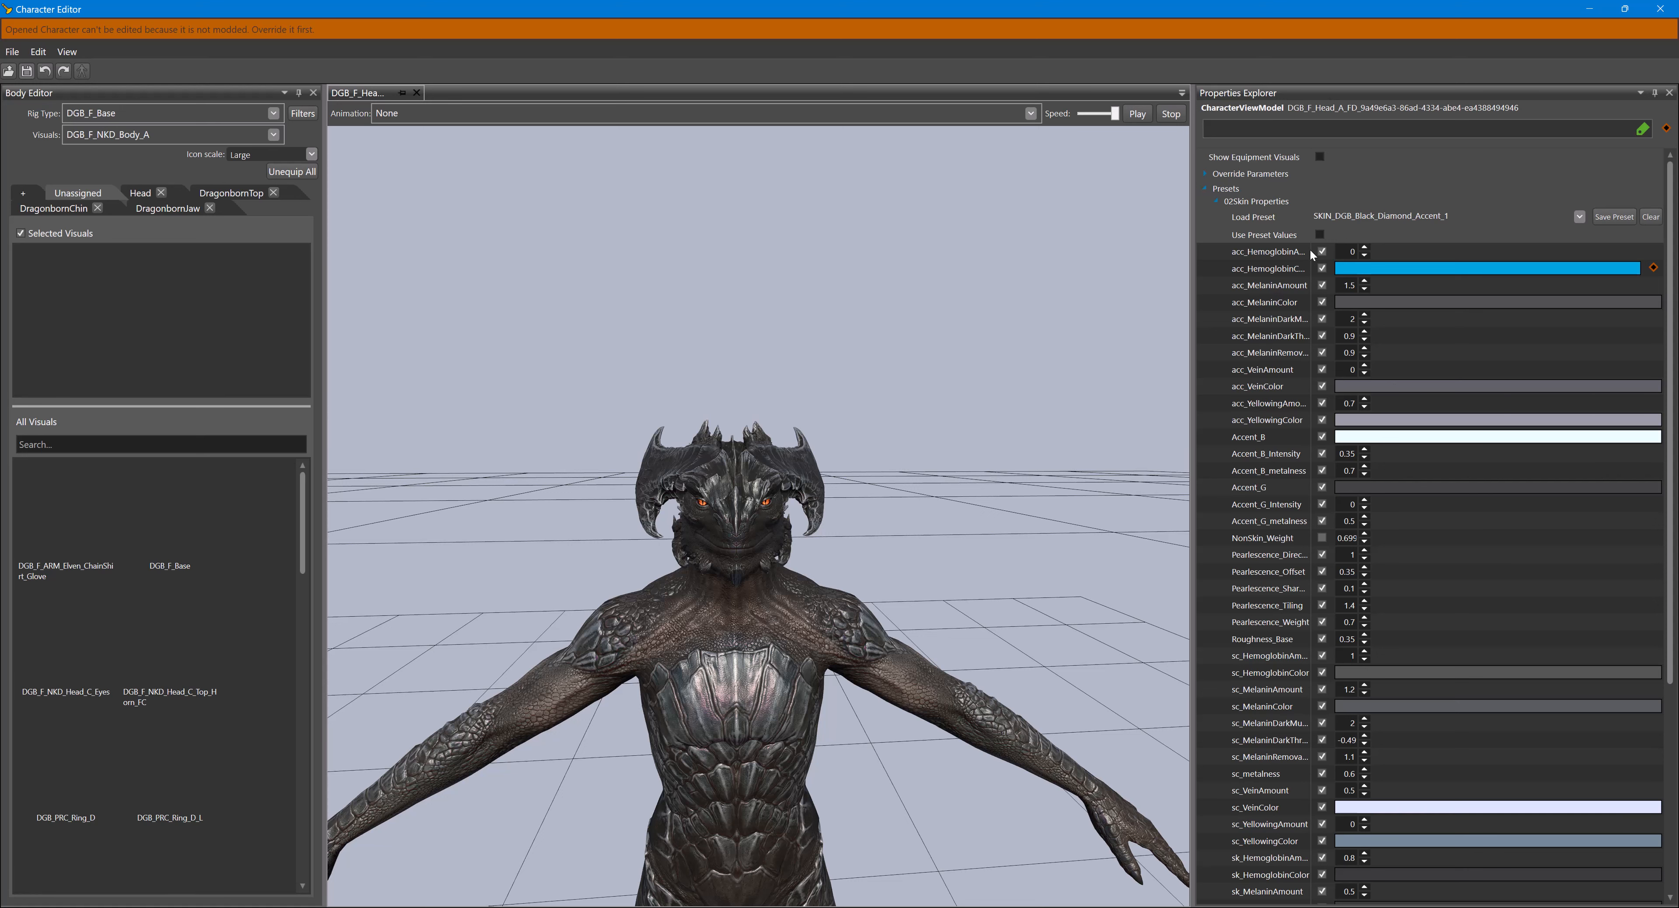
- Widen the parameter name column and set acc_HemoglobinAmount to 3, comparing the skin with the amount at 0
{"action": "mouse_move", "coordinate": [1314, 249]}
{"action": "left_mouse_down"}
{"action": "mouse_move", "coordinate": [1366, 259]}
{"action": "mouse_move", "coordinate": [1330, 260]}
{"action": "left_mouse_up"}
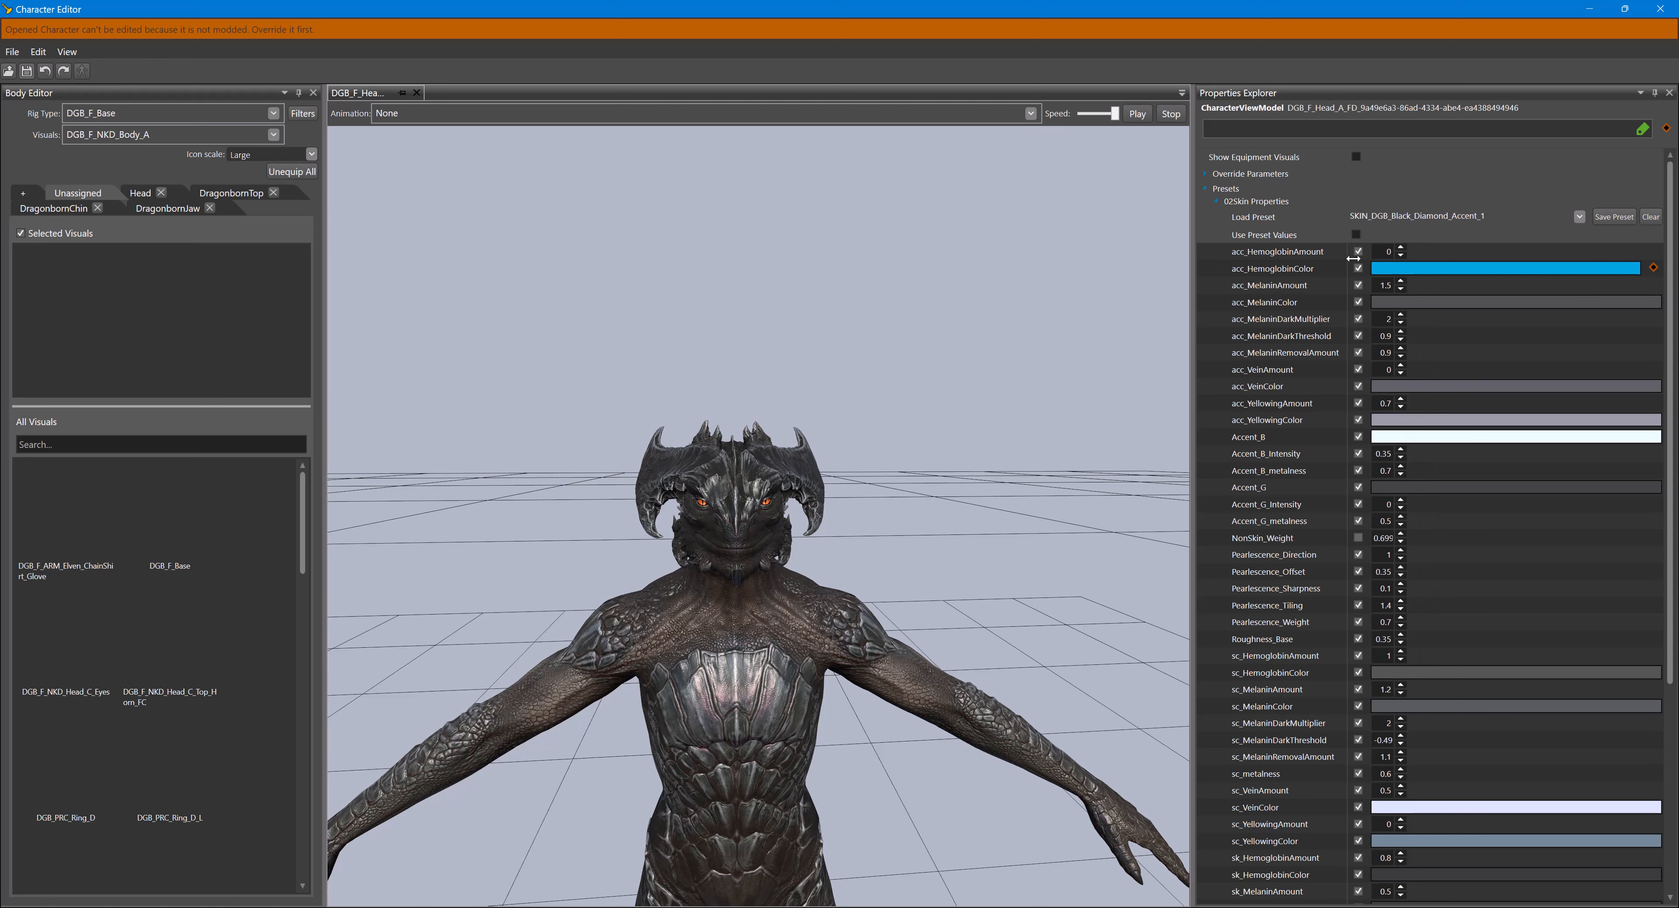
{"action": "left_click", "coordinate": [1401, 247]}
{"action": "left_click", "coordinate": [1401, 248]}
{"action": "left_click", "coordinate": [1402, 247]}
{"action": "double_click", "coordinate": [1386, 250]}
{"action": "type", "text": "1"}
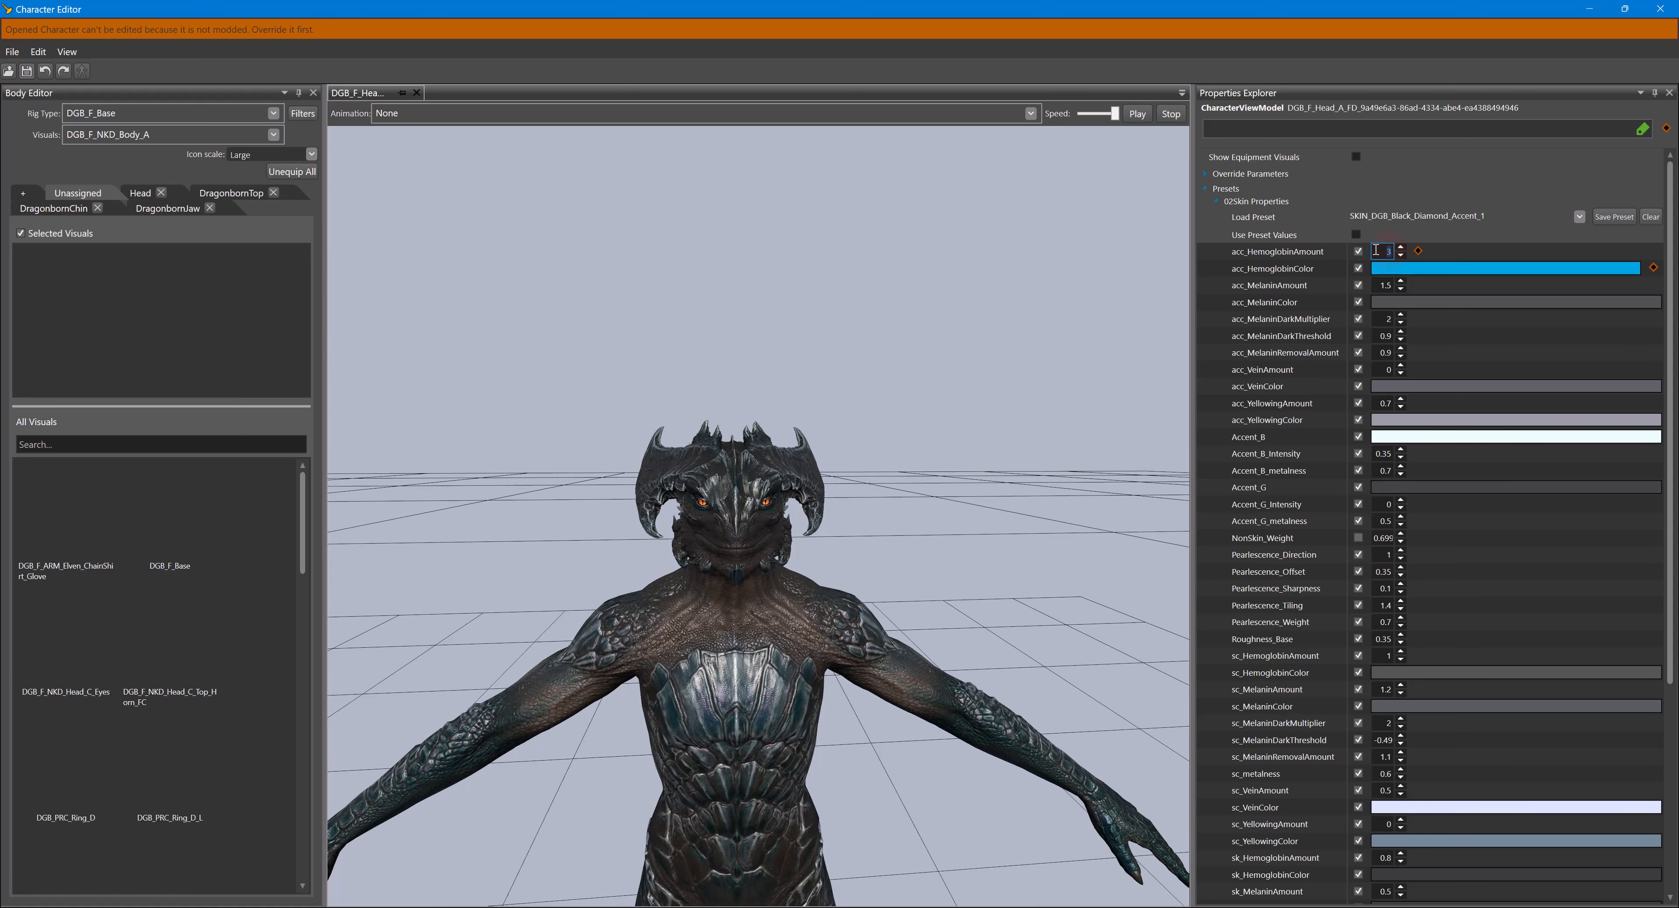
{"action": "type", "text": "0"}
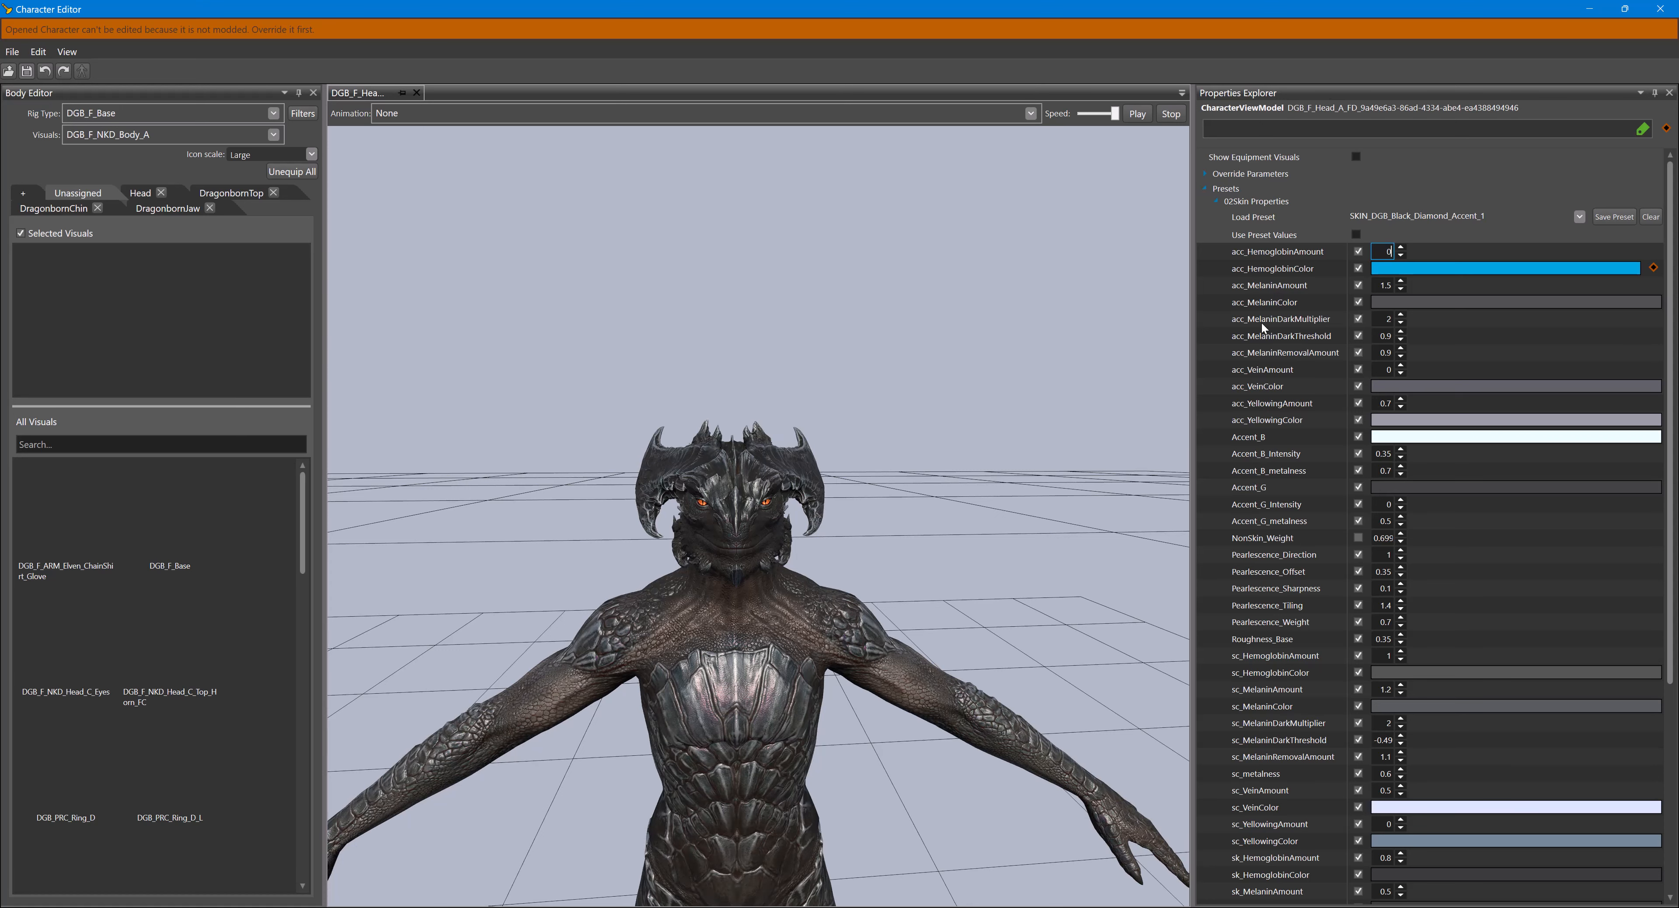
{"action": "double_click", "coordinate": [1383, 253]}
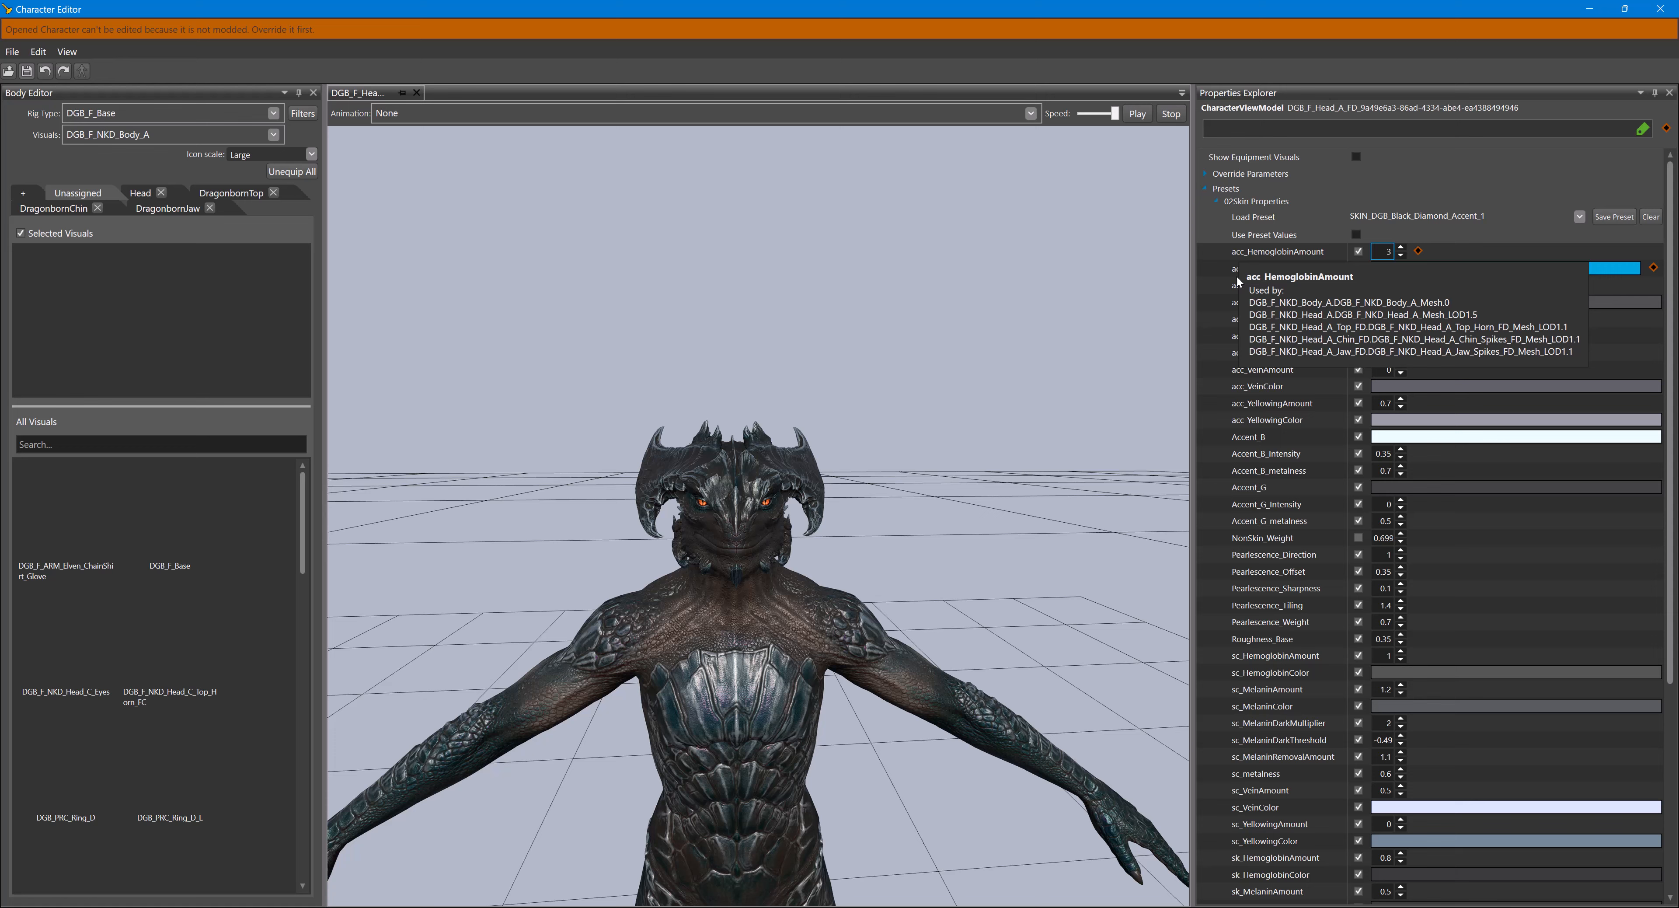
- Change sk_HemoglobinColor to the palette's red
{"action": "scroll", "coordinate": [1264, 467], "scroll_direction": "down", "scroll_amount": 3}
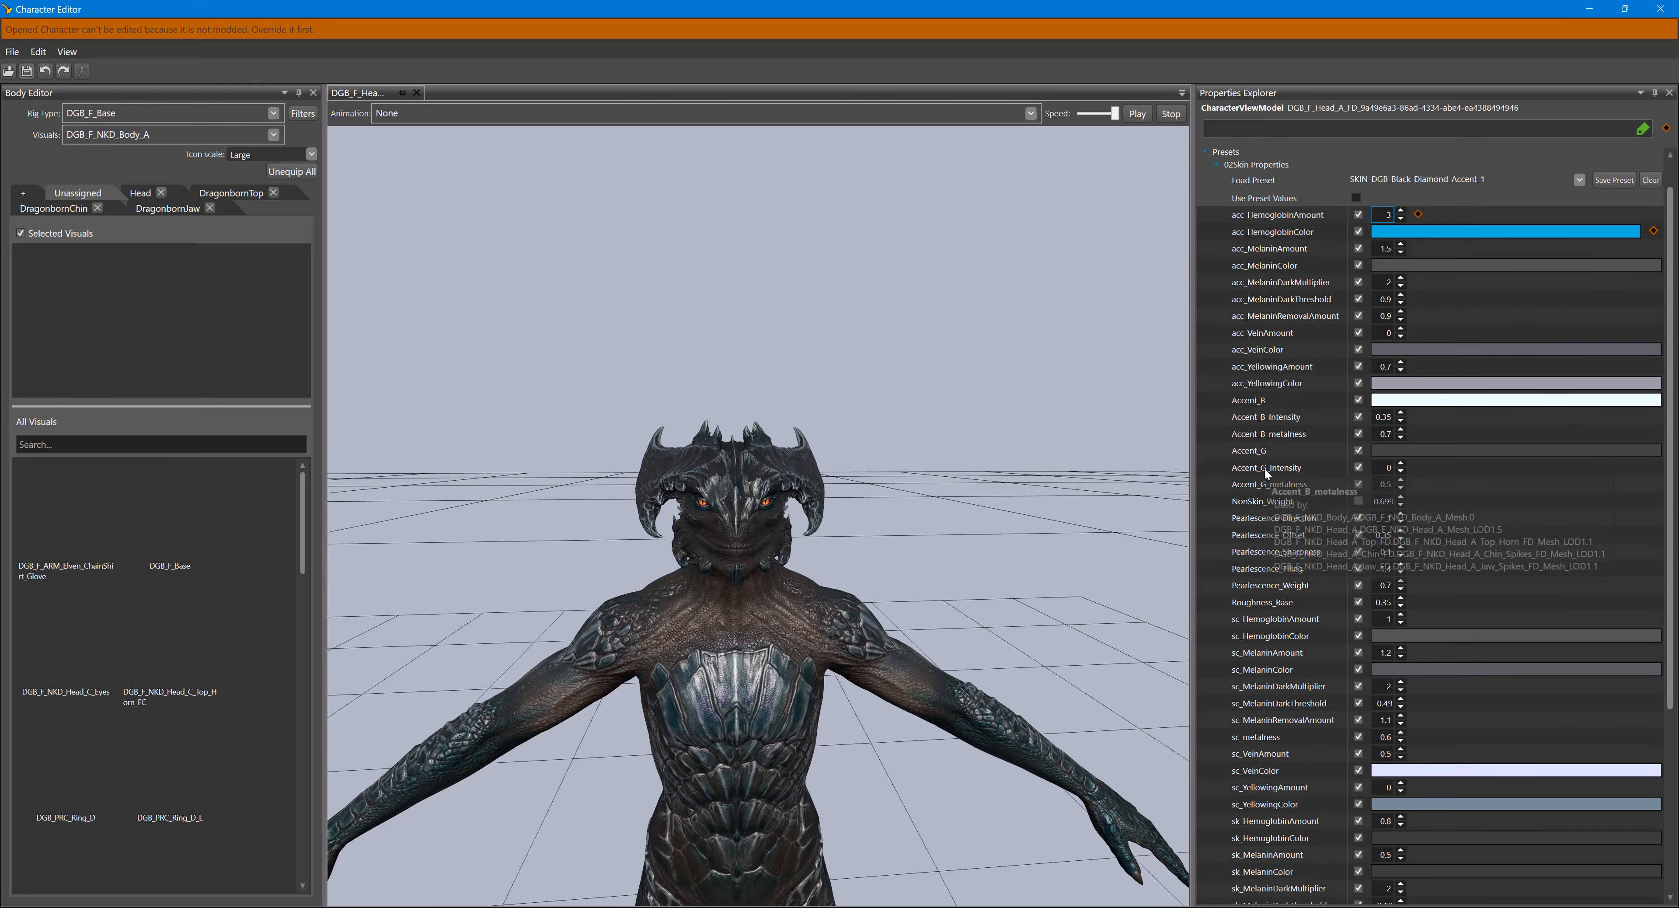
{"action": "mouse_move", "coordinate": [1237, 553]}
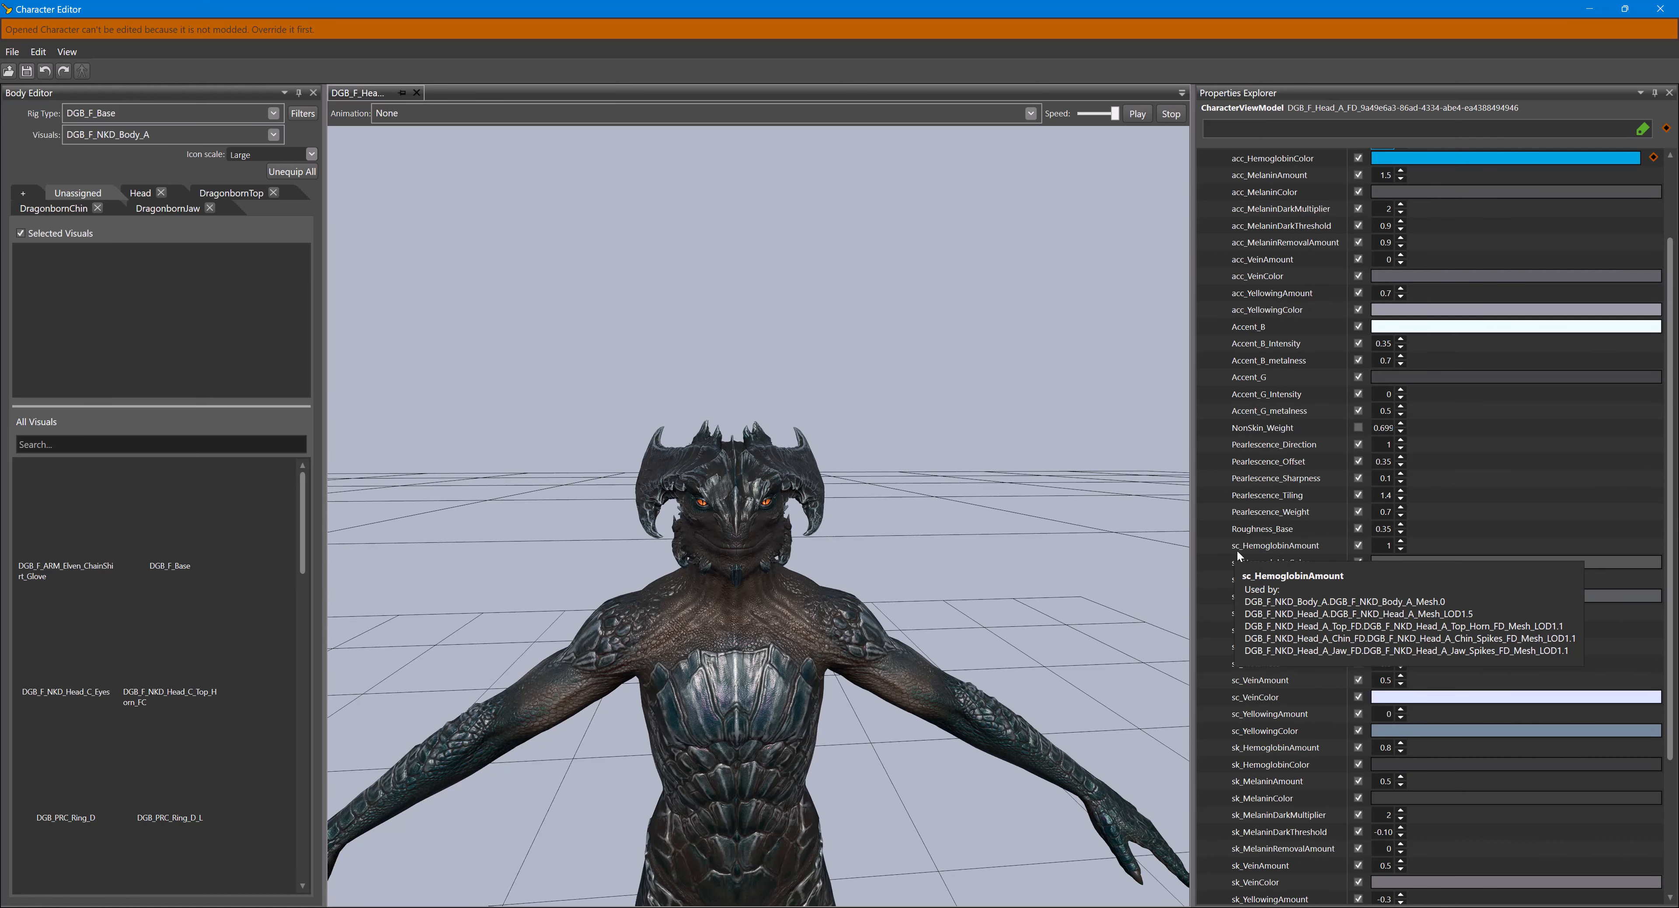
{"action": "scroll", "coordinate": [1255, 529], "scroll_direction": "down", "scroll_amount": 2}
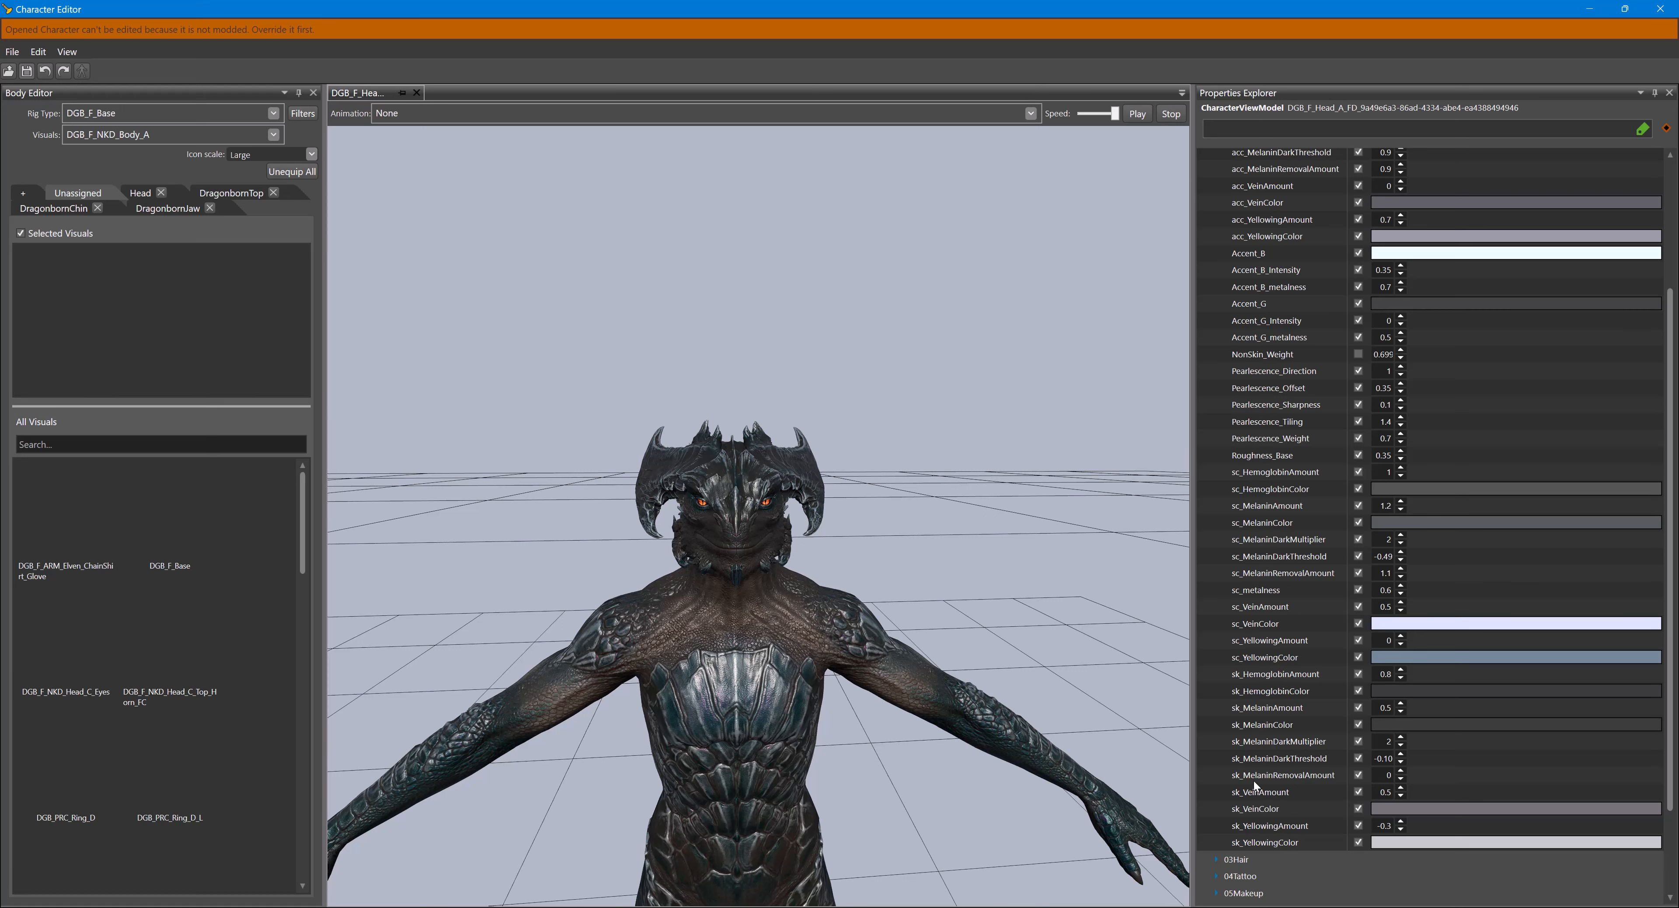
{"action": "left_click", "coordinate": [1435, 693]}
{"action": "left_click", "coordinate": [456, 362]}
{"action": "left_click", "coordinate": [486, 604]}
- Set sc_HemoglobinColor to the palette's bright blue and Accent_B to its red, and check the dragonborn's skin
{"action": "left_click", "coordinate": [1435, 489]}
{"action": "left_click", "coordinate": [603, 363]}
{"action": "left_click", "coordinate": [486, 604]}
{"action": "scroll", "coordinate": [1435, 488], "scroll_direction": "up", "scroll_amount": 5}
{"action": "middle_click_drag", "start_coordinate": [891, 707], "coordinate": [932, 692]}
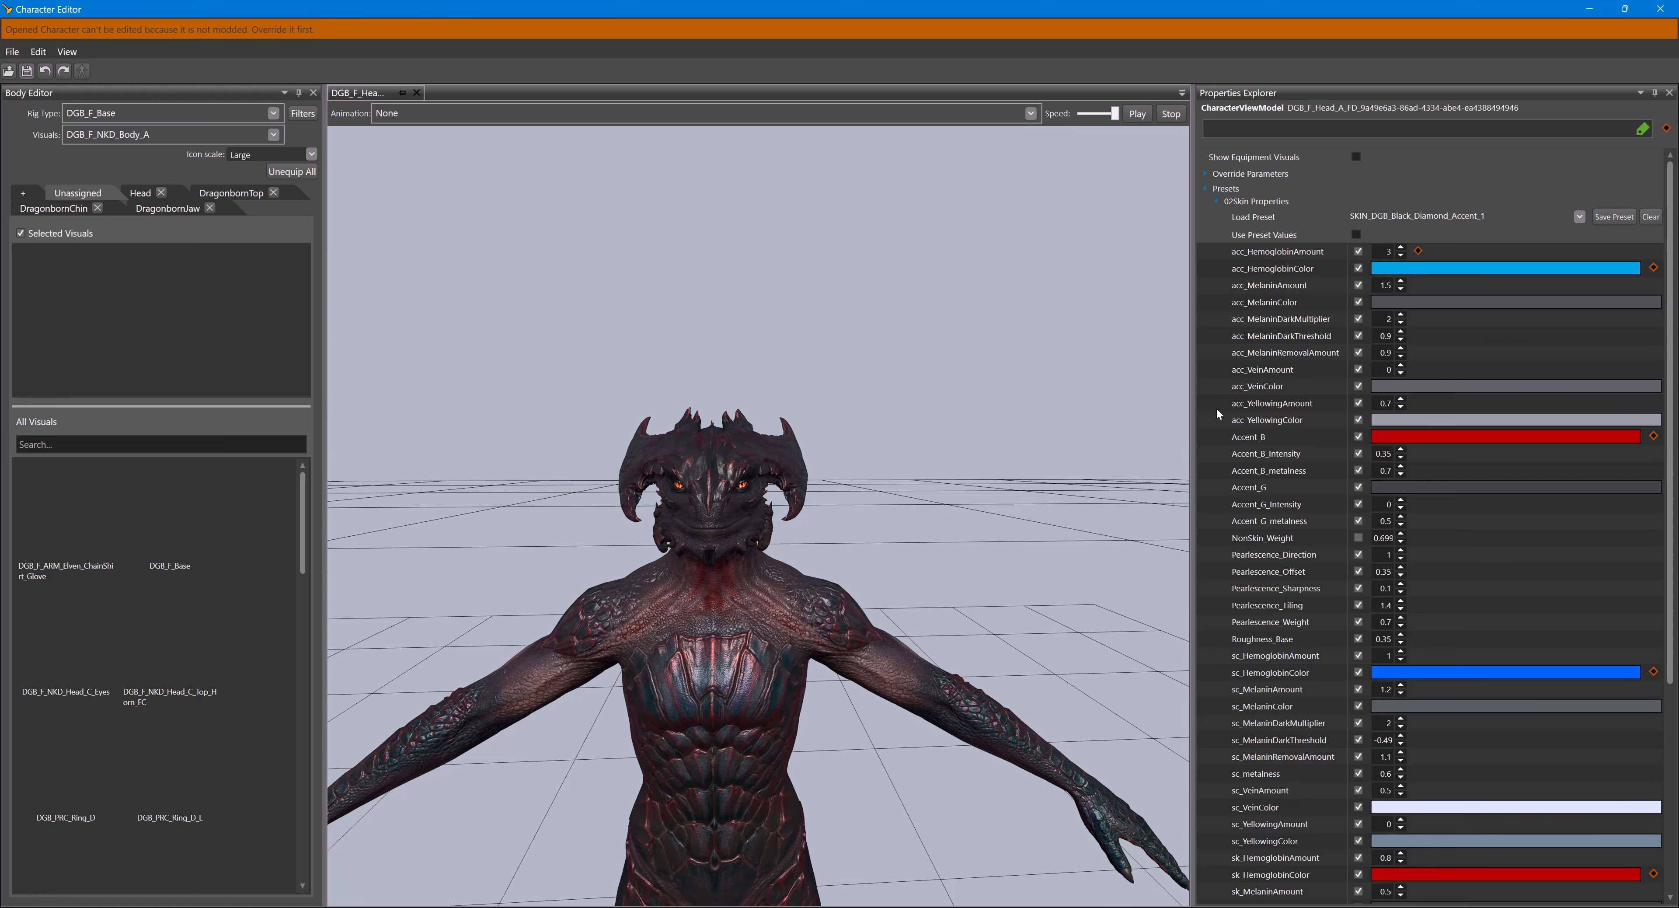
- Save the skin values as a new preset resource named SKIN_DGB_Black_P4_Red in the p4_dgb_skin package
{"action": "left_click", "coordinate": [1614, 217]}
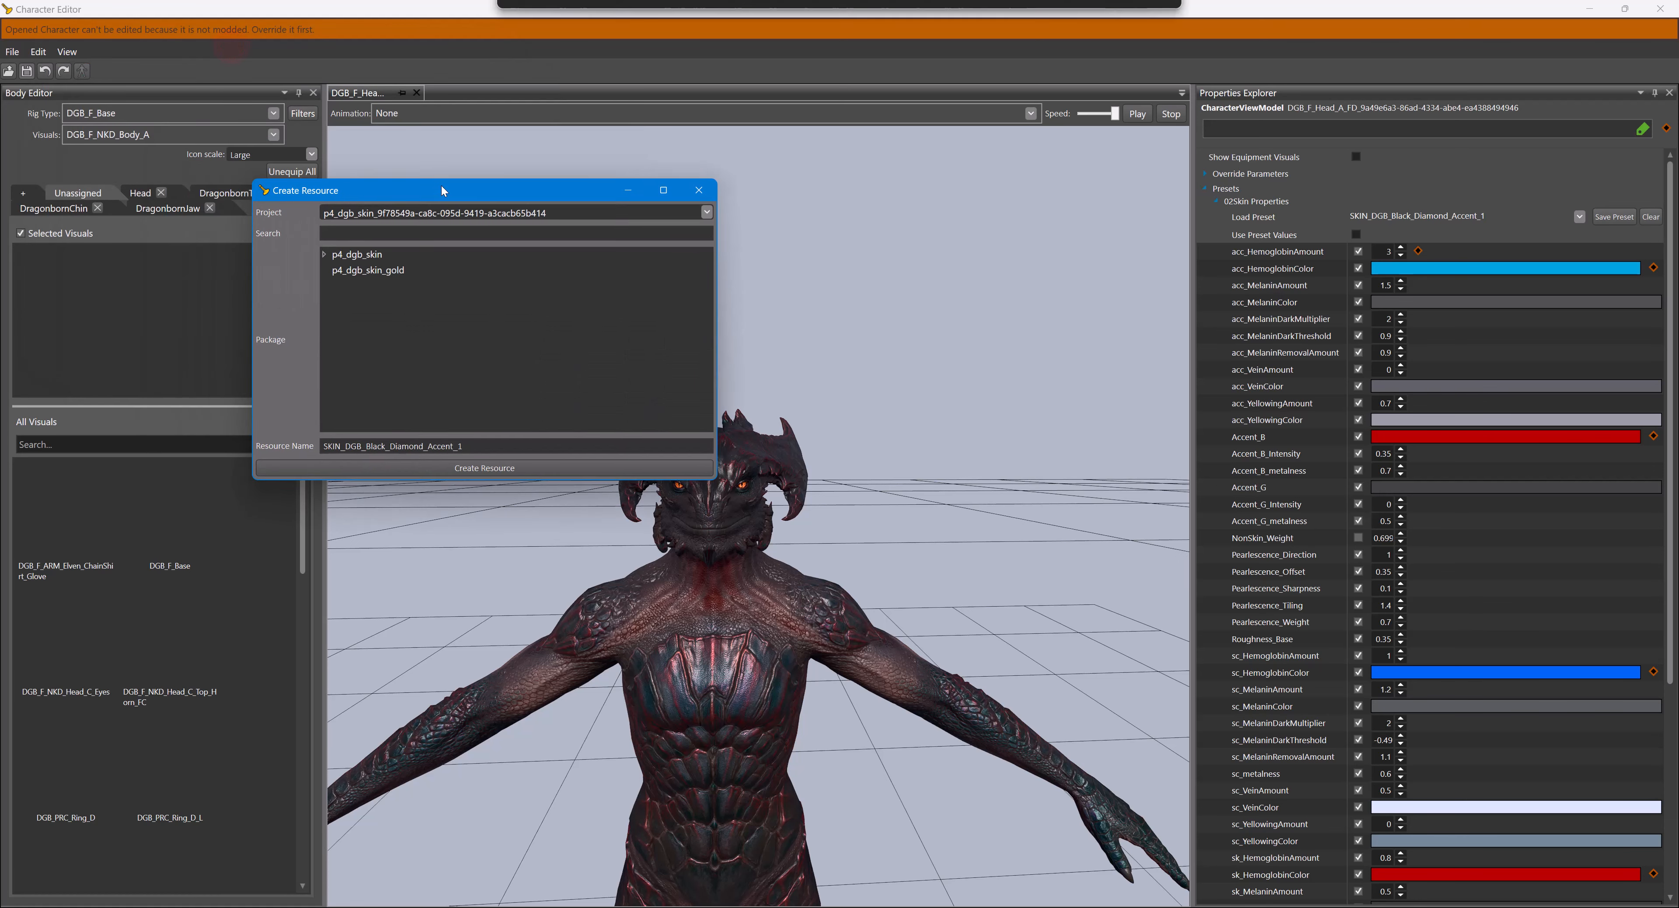
{"action": "left_click", "coordinate": [392, 259]}
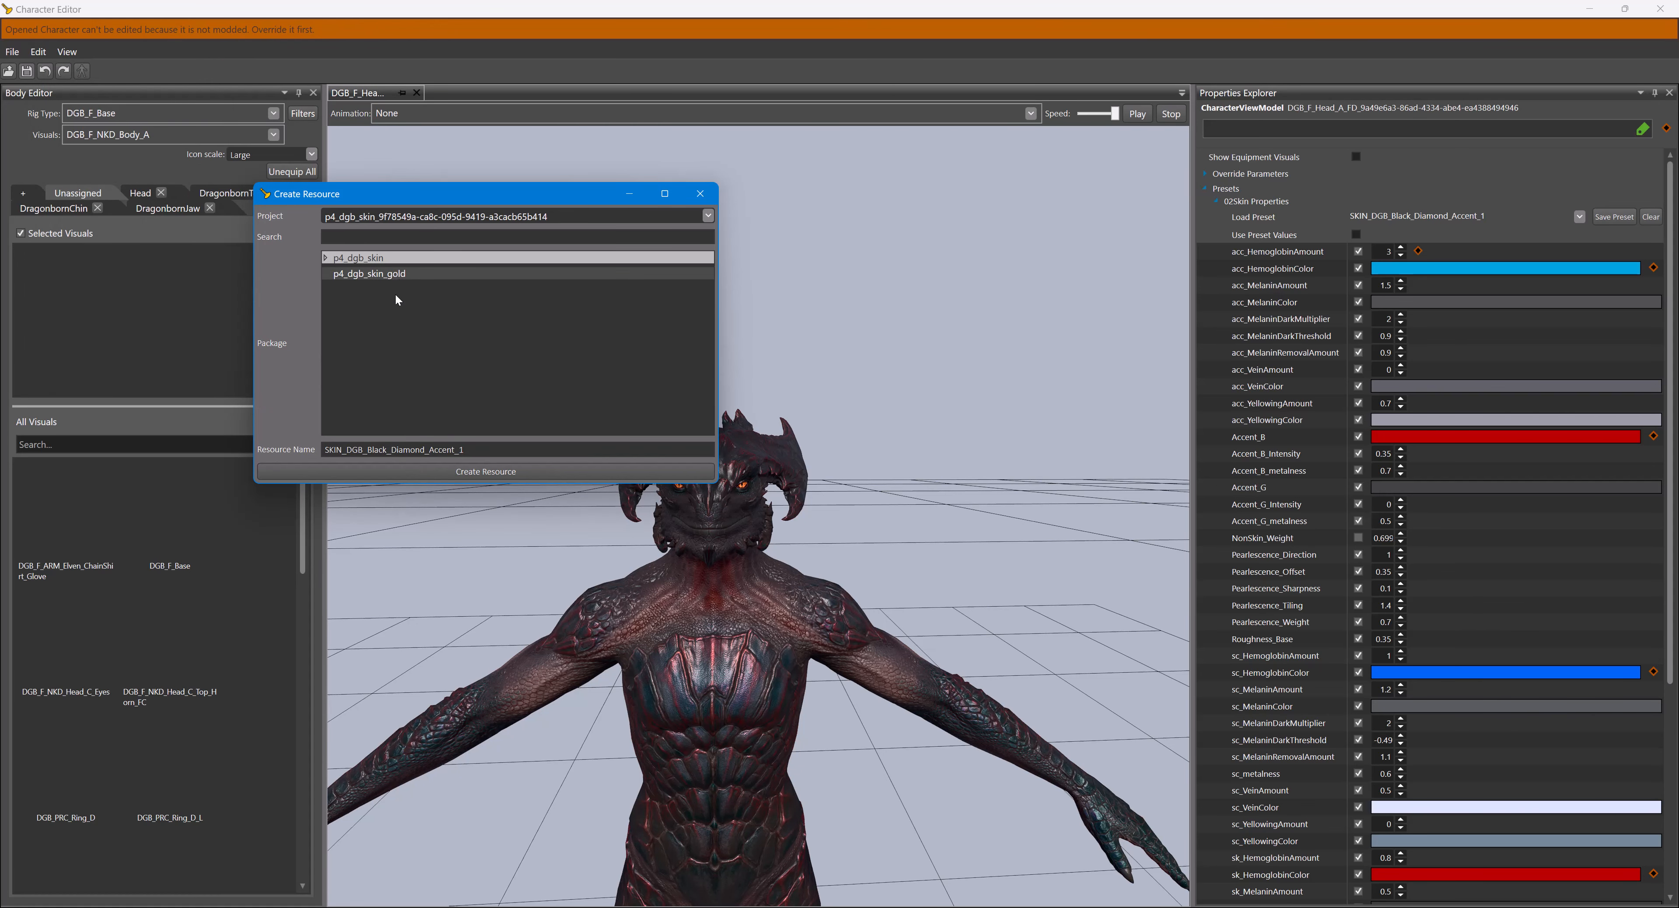
{"action": "double_click", "coordinate": [398, 256]}
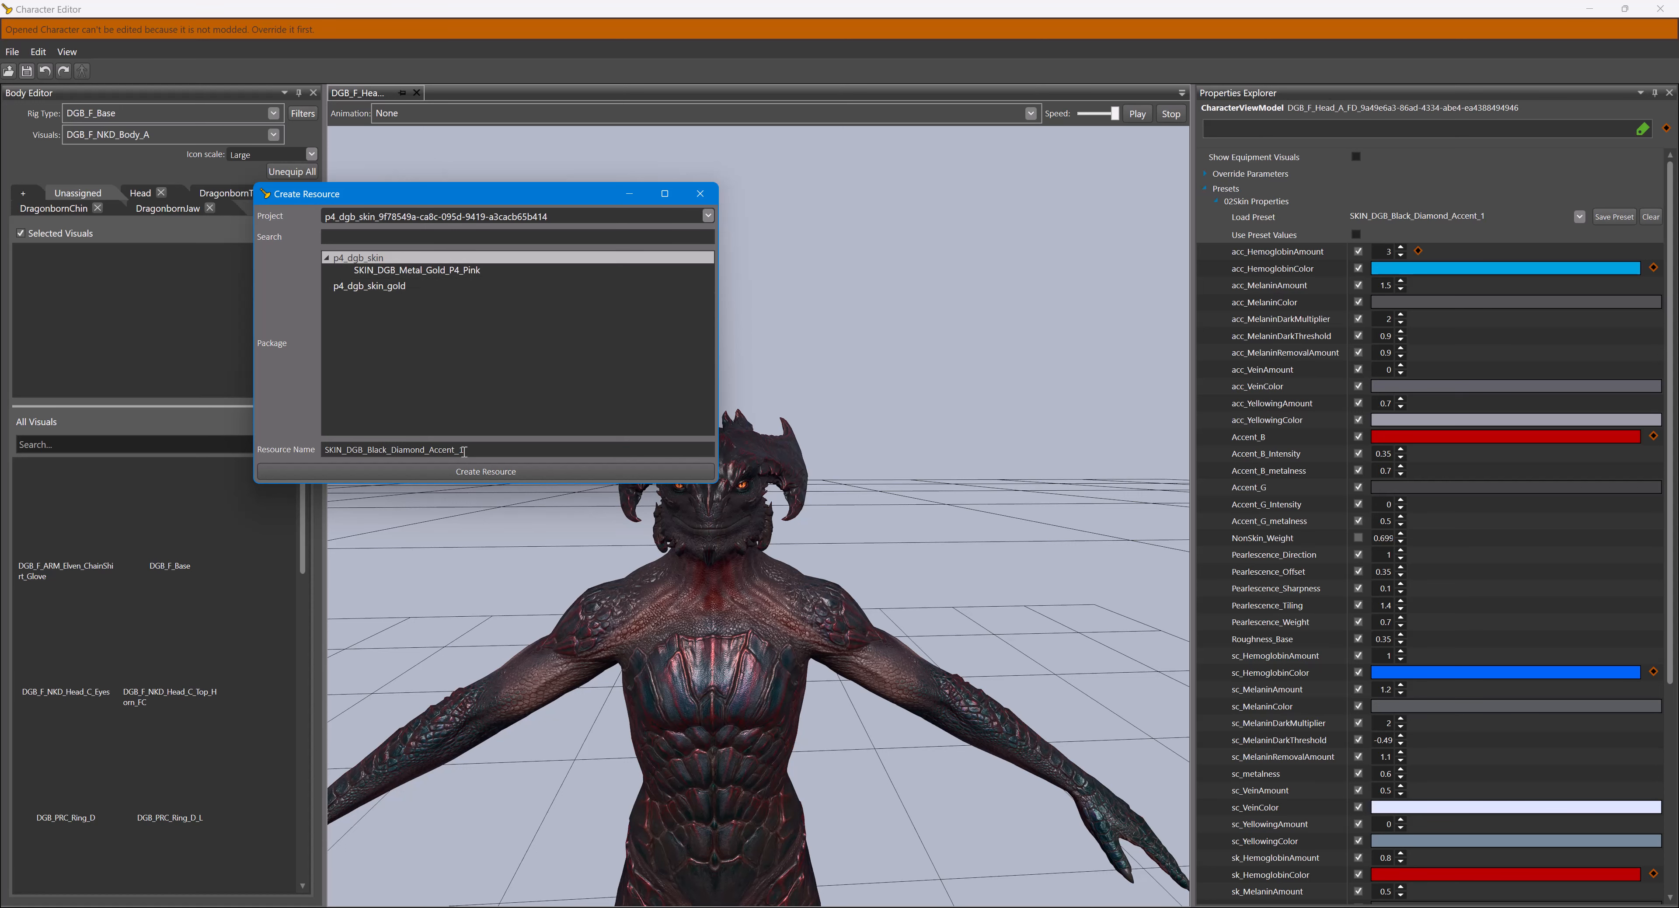
{"action": "left_click_drag", "start_coordinate": [462, 449], "coordinate": [407, 449]}
{"action": "type", "text": "P4_Re"}
{"action": "left_click", "coordinate": [494, 470]}
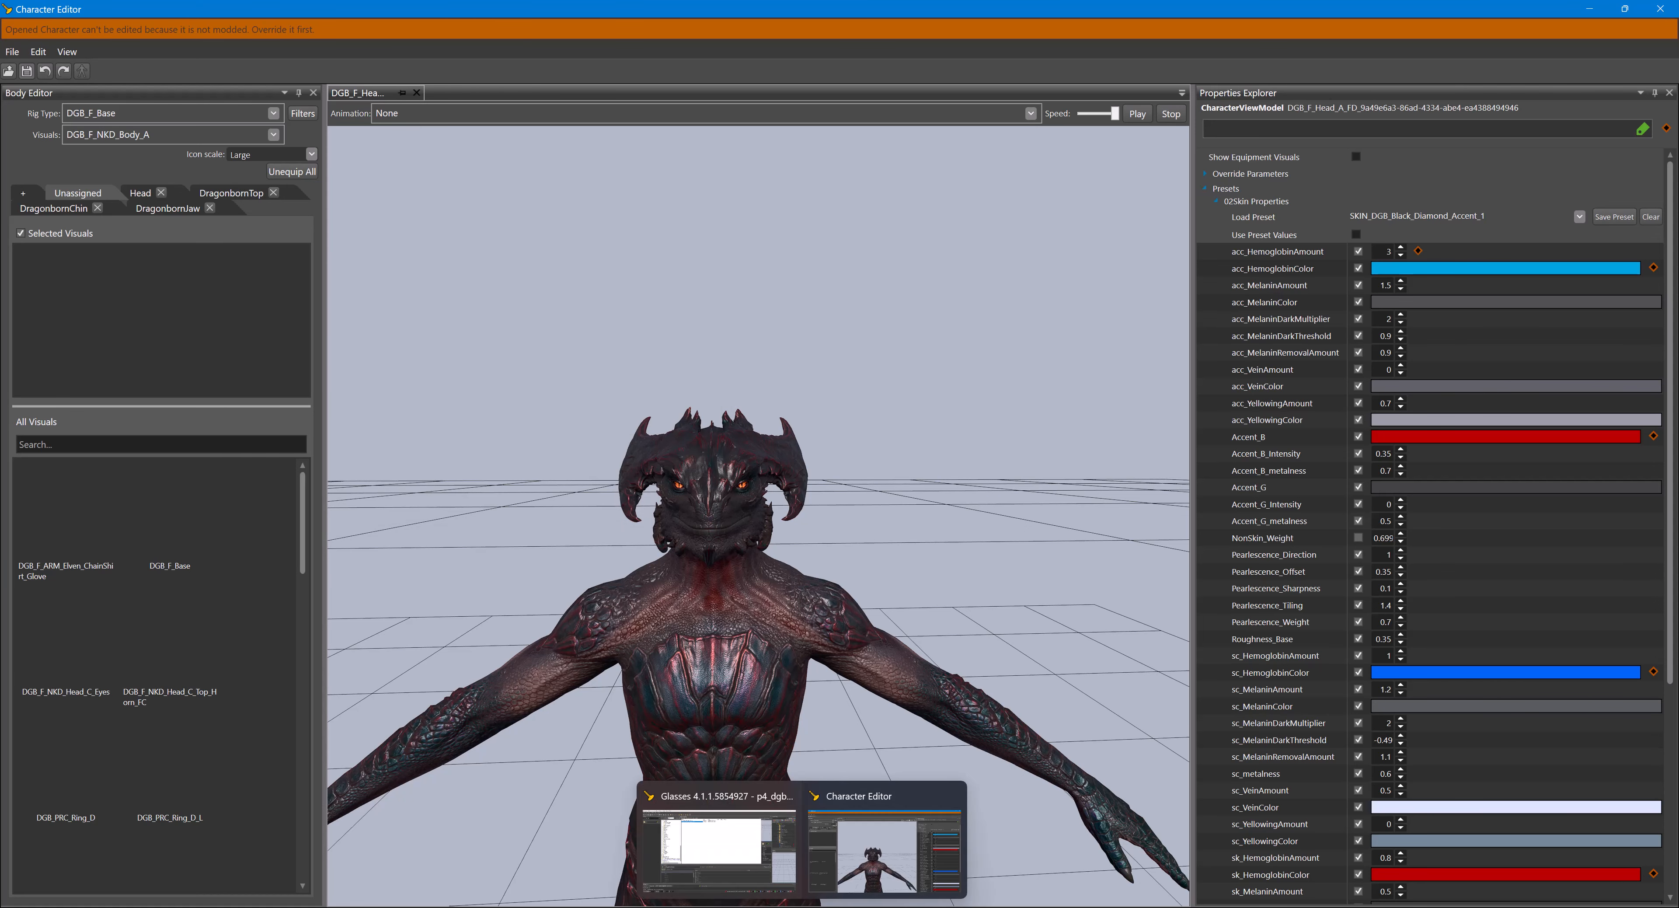
- Switch to the main Glasses window and create a package named p4_dgb_skin_black in the p4_dgb_skin mod
{"action": "left_click", "coordinate": [721, 815]}
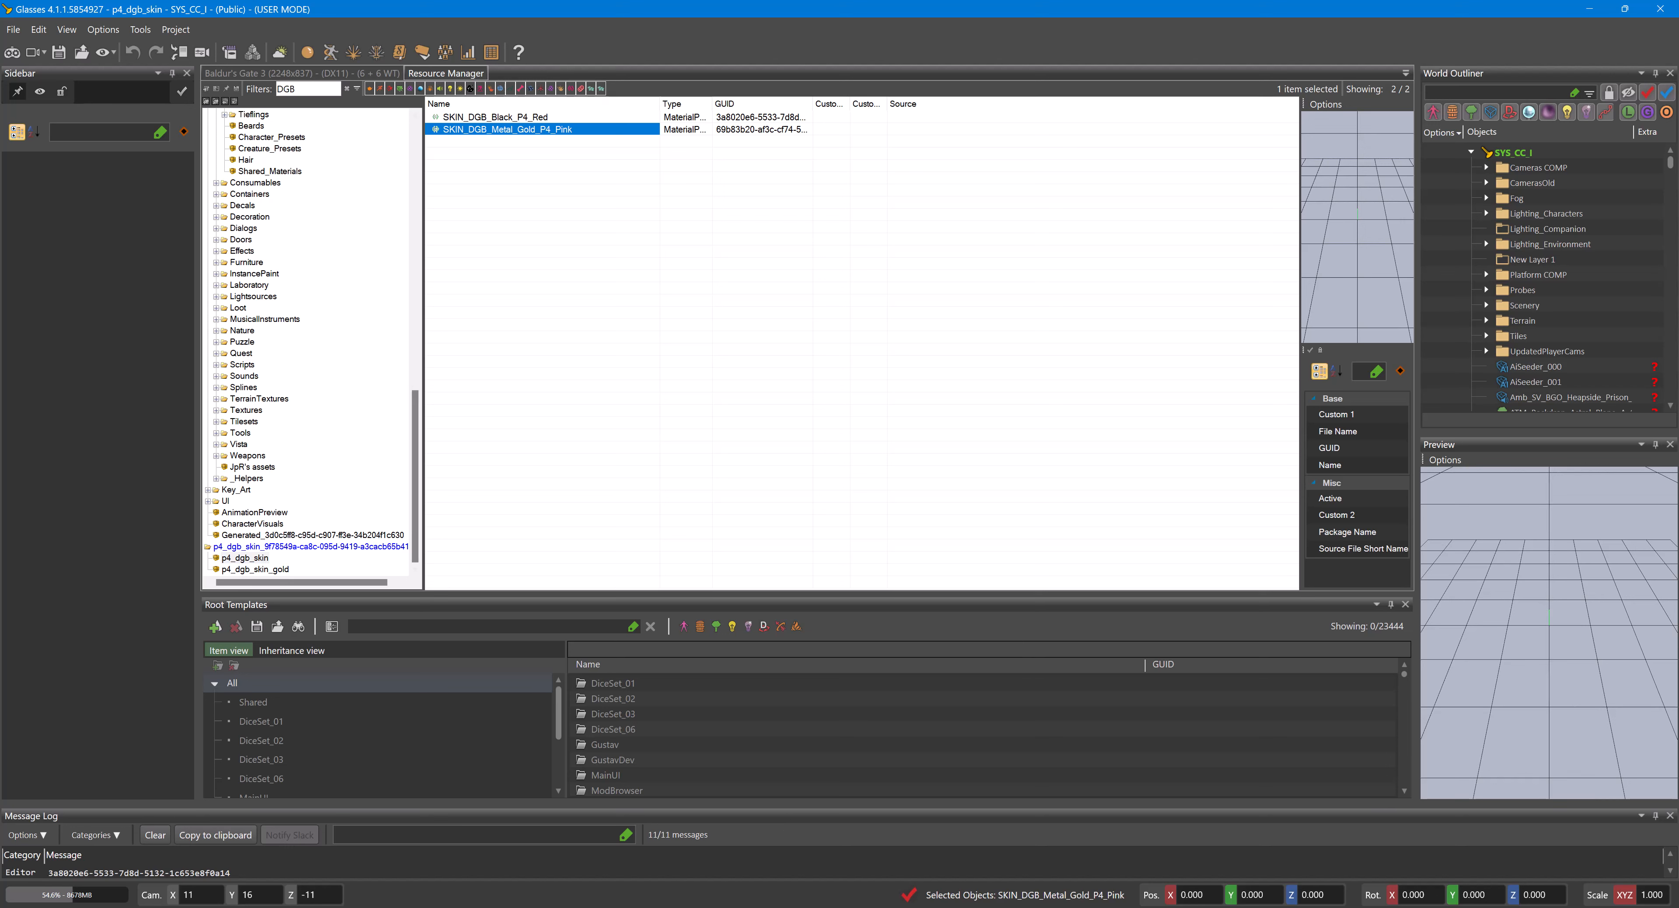
{"action": "left_click", "coordinate": [519, 154]}
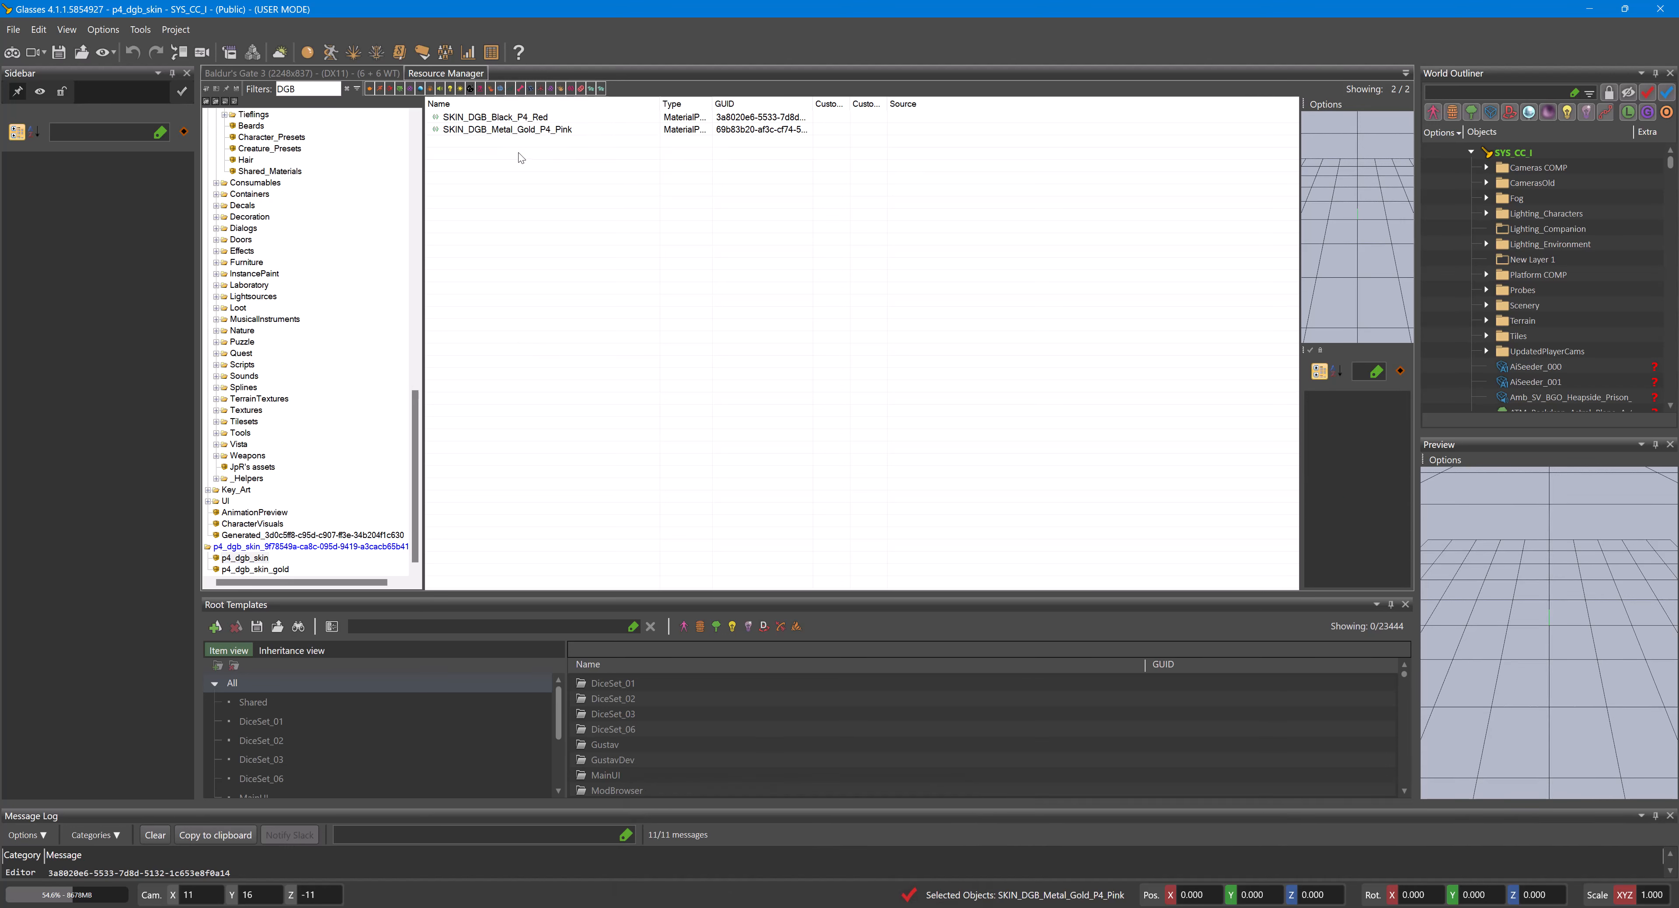
{"action": "left_click", "coordinate": [254, 546]}
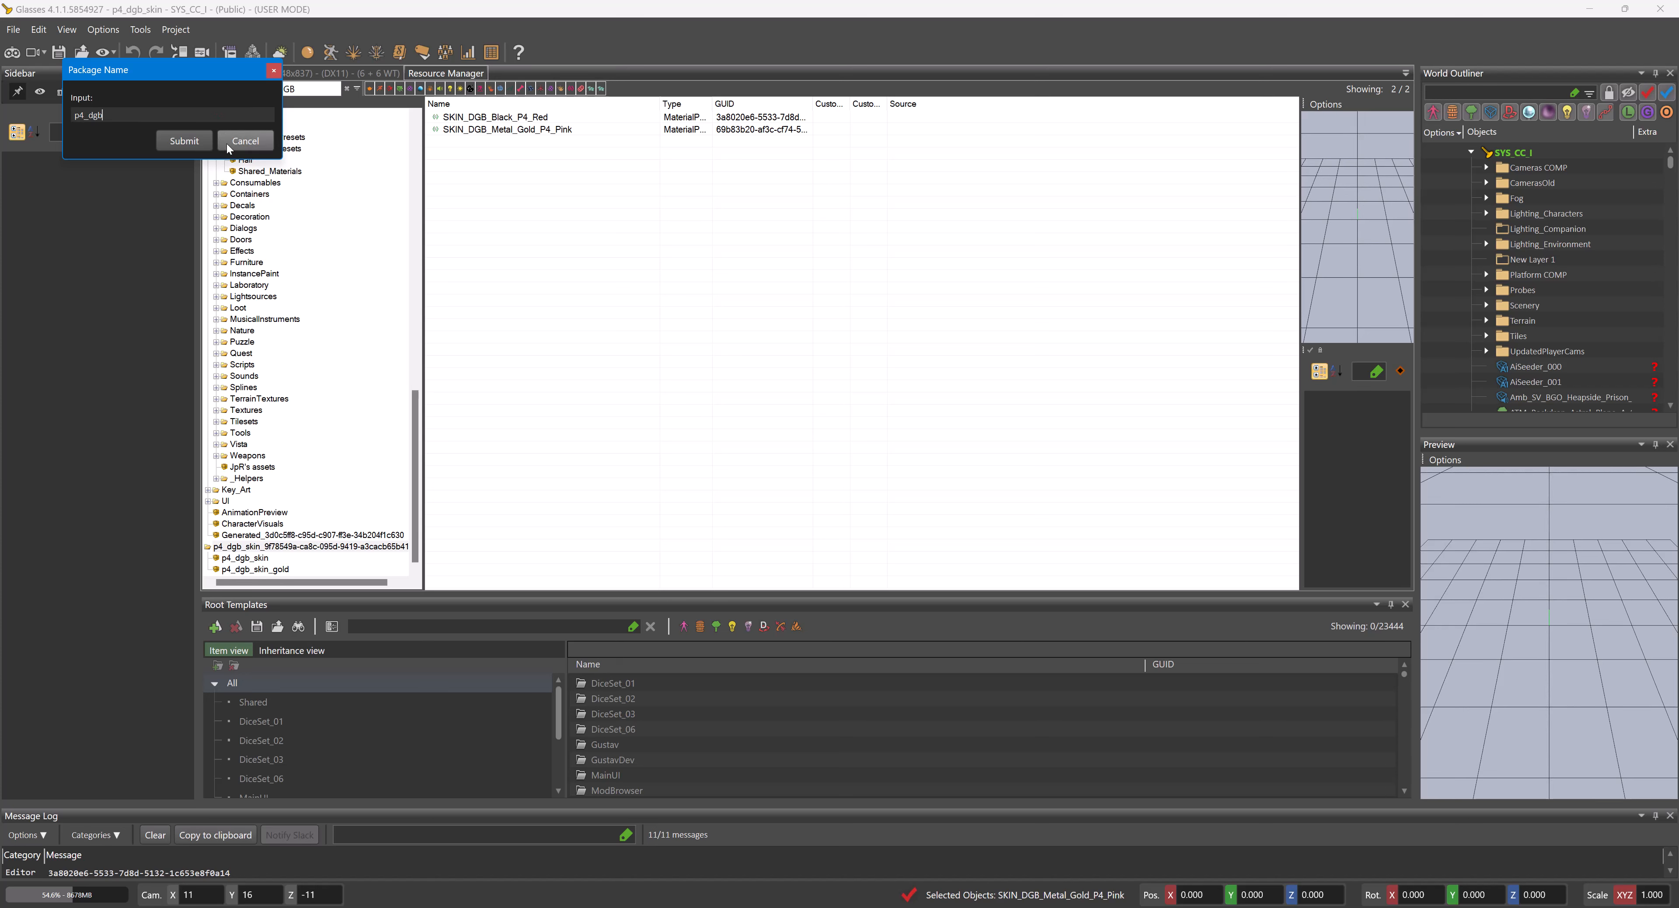
{"action": "type", "text": "_skin_black"}
{"action": "left_click", "coordinate": [190, 138]}
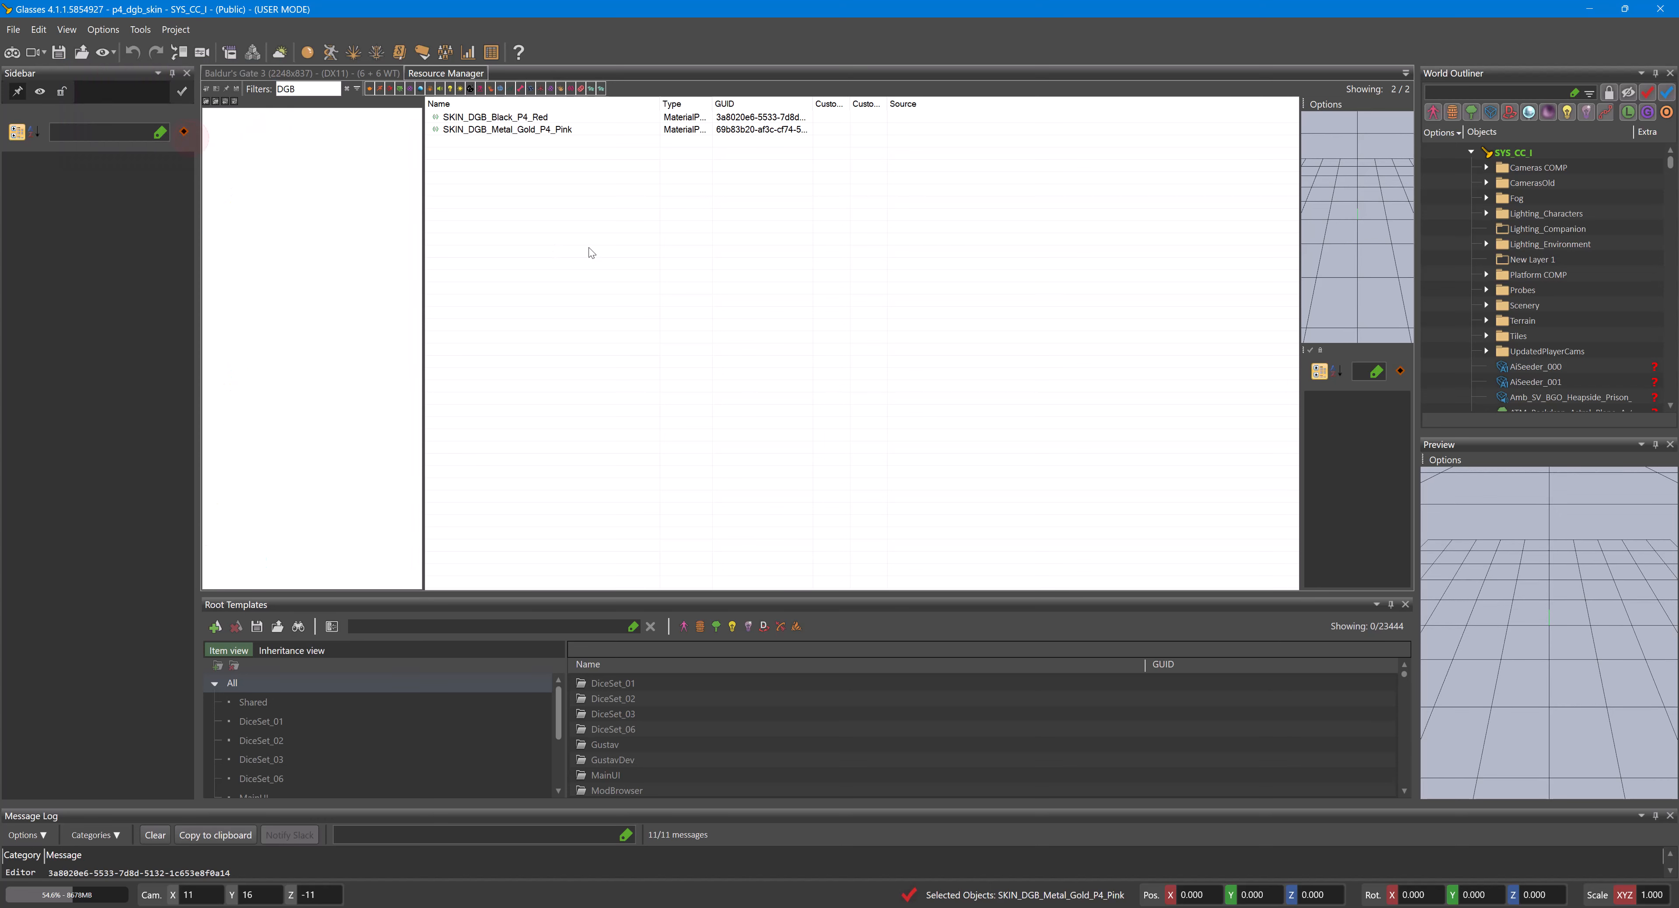
- Move the SKIN_DGB_Metal_Gold_P4_Pink preset from the mod's resources into the p4_dgb_skin_gold package
{"action": "scroll", "coordinate": [292, 554], "scroll_direction": "down", "scroll_amount": 11}
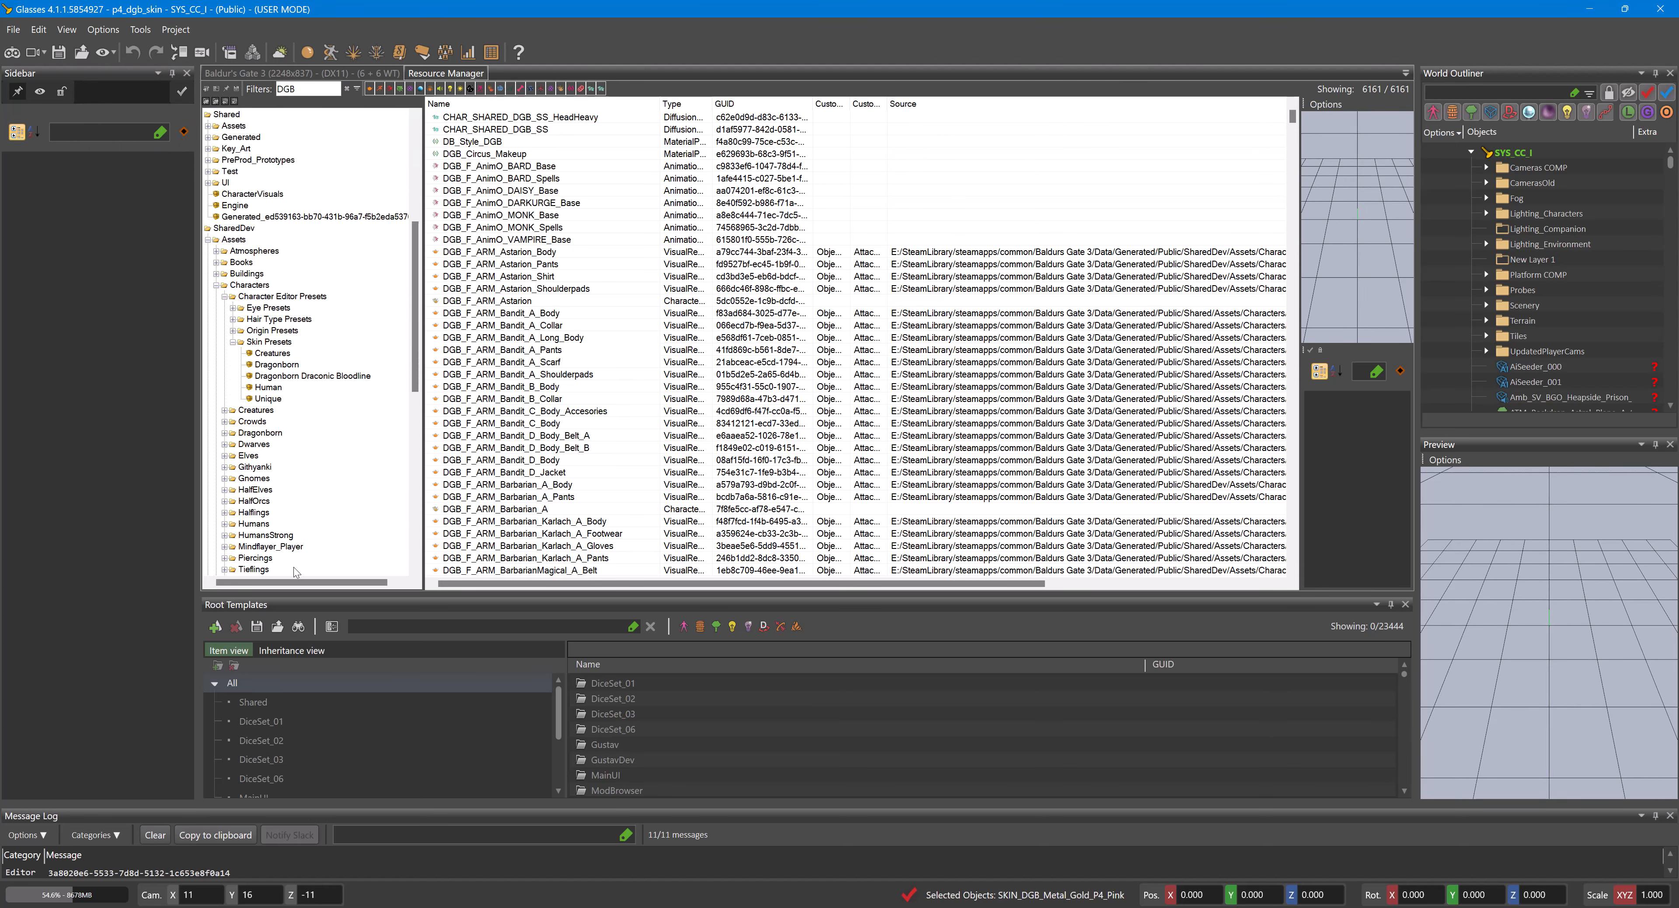
{"action": "scroll", "coordinate": [292, 557], "scroll_direction": "down", "scroll_amount": 2}
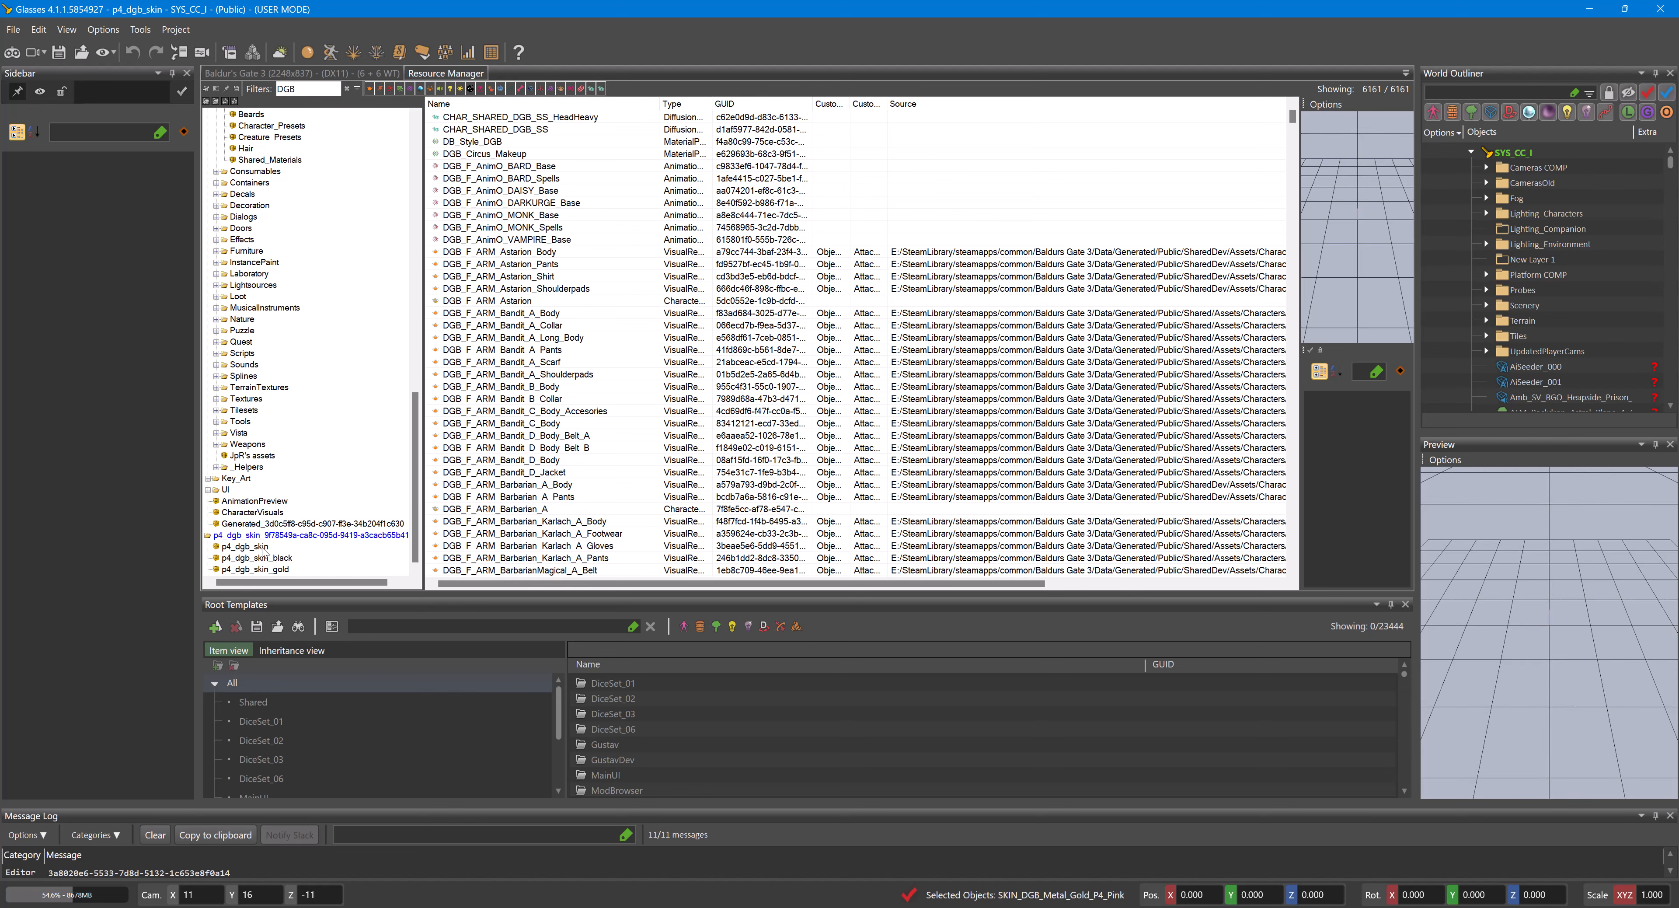
{"action": "left_click", "coordinate": [264, 535]}
{"action": "right_click", "coordinate": [564, 130]}
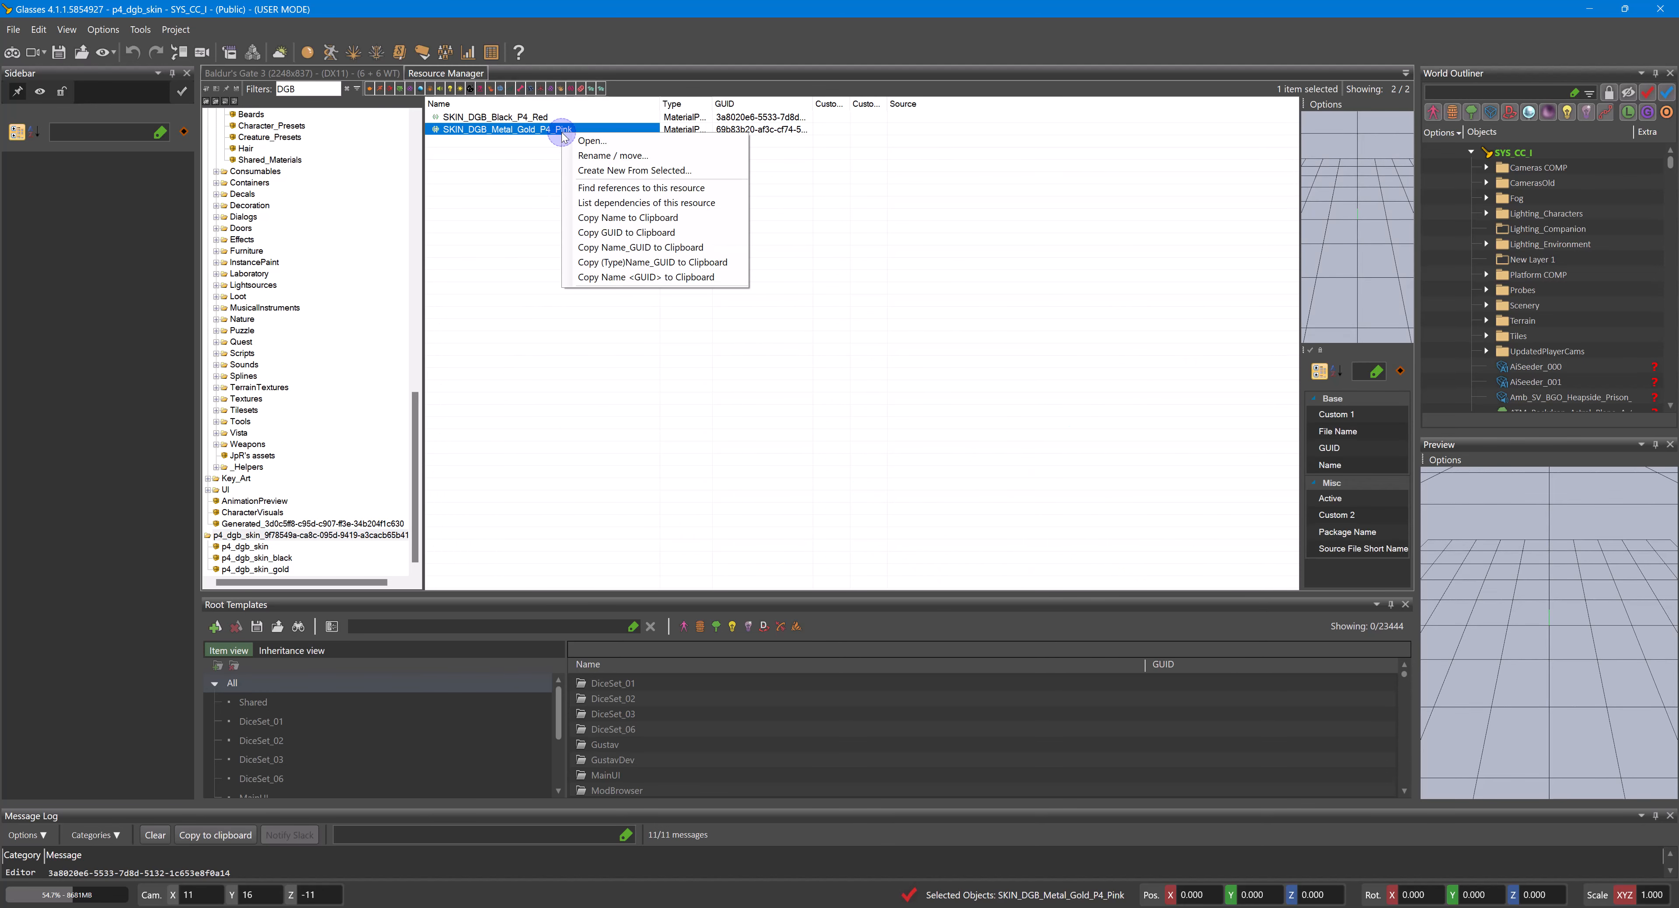
{"action": "left_click", "coordinate": [626, 155]}
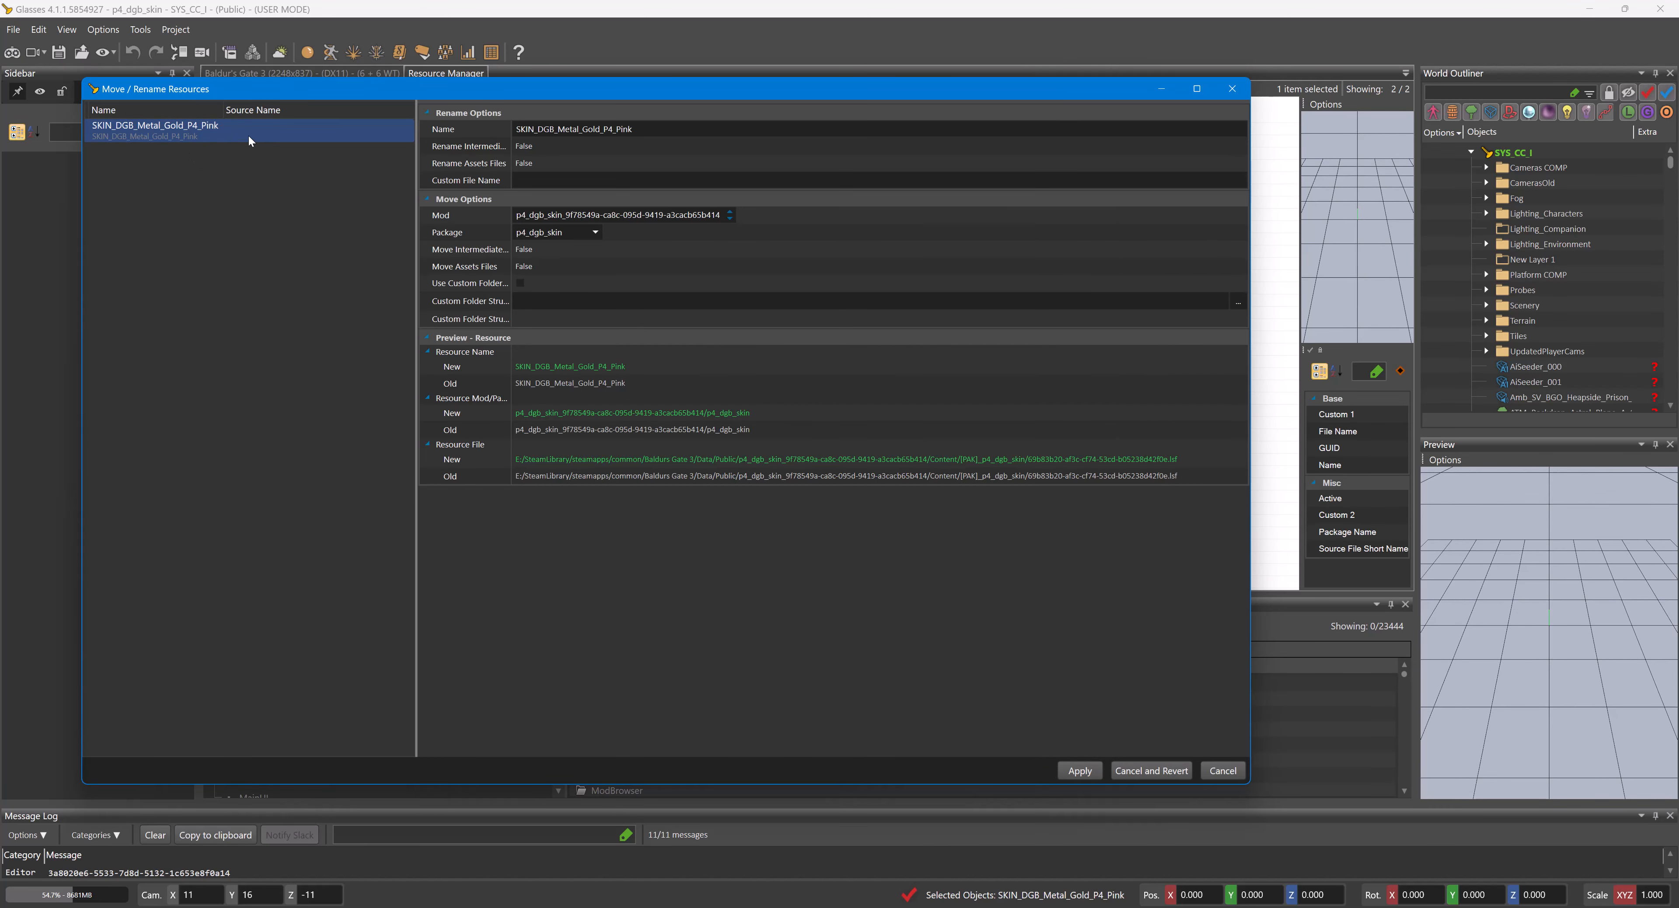
{"action": "left_click", "coordinate": [593, 232]}
{"action": "left_click", "coordinate": [594, 232]}
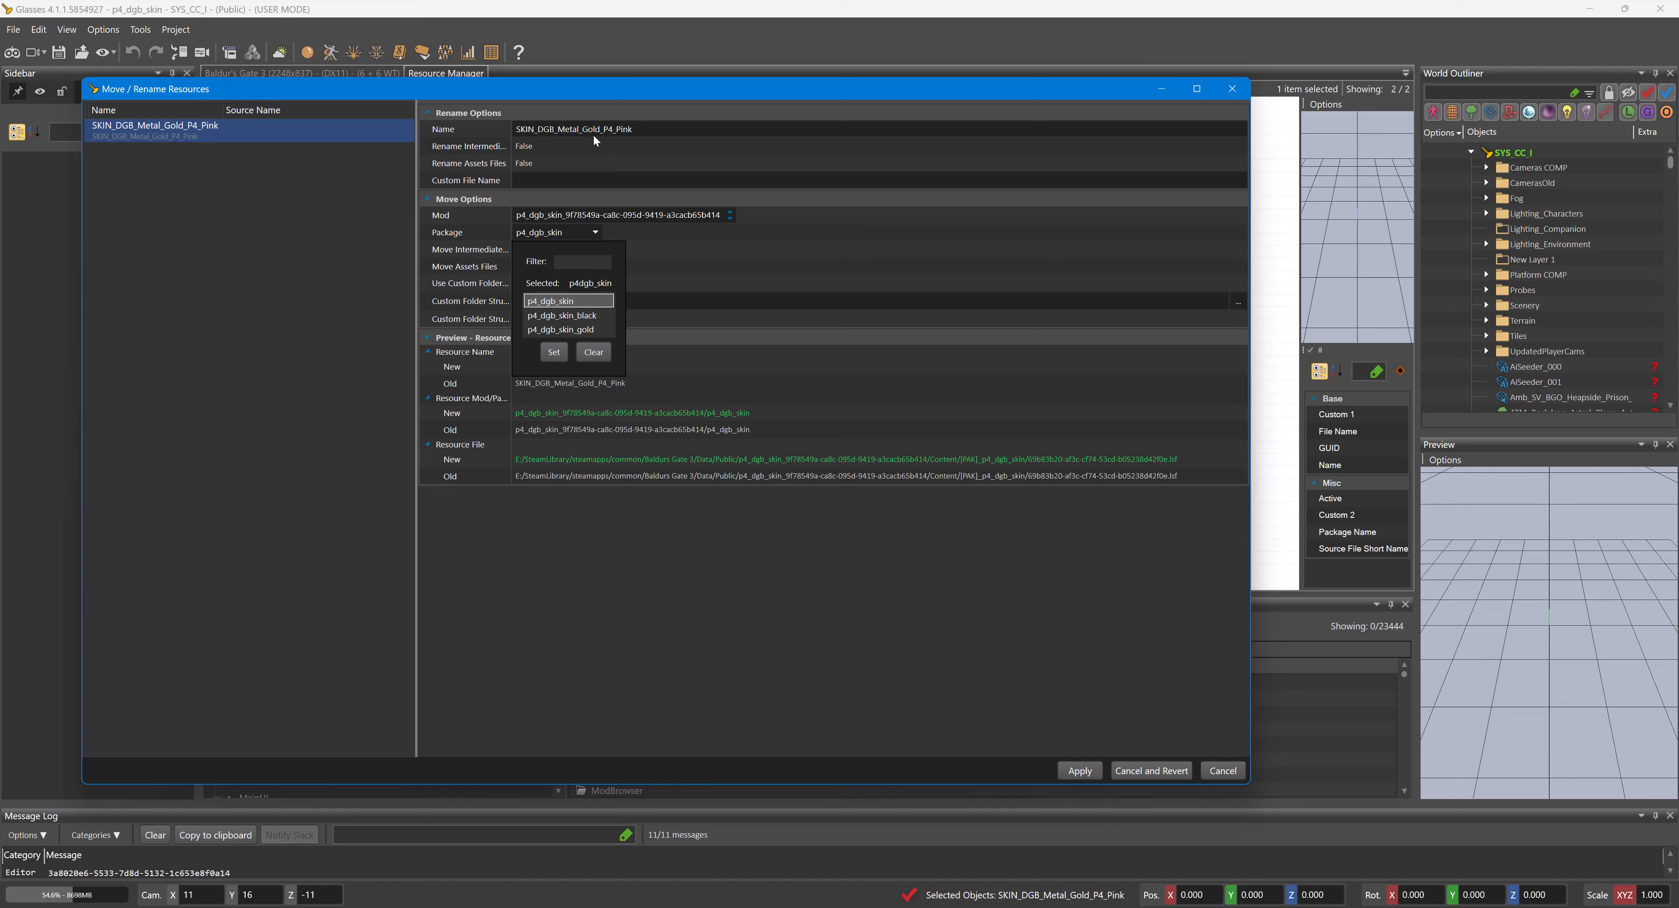
{"action": "left_click", "coordinate": [580, 316]}
{"action": "left_click", "coordinate": [575, 328]}
{"action": "left_click", "coordinate": [576, 352]}
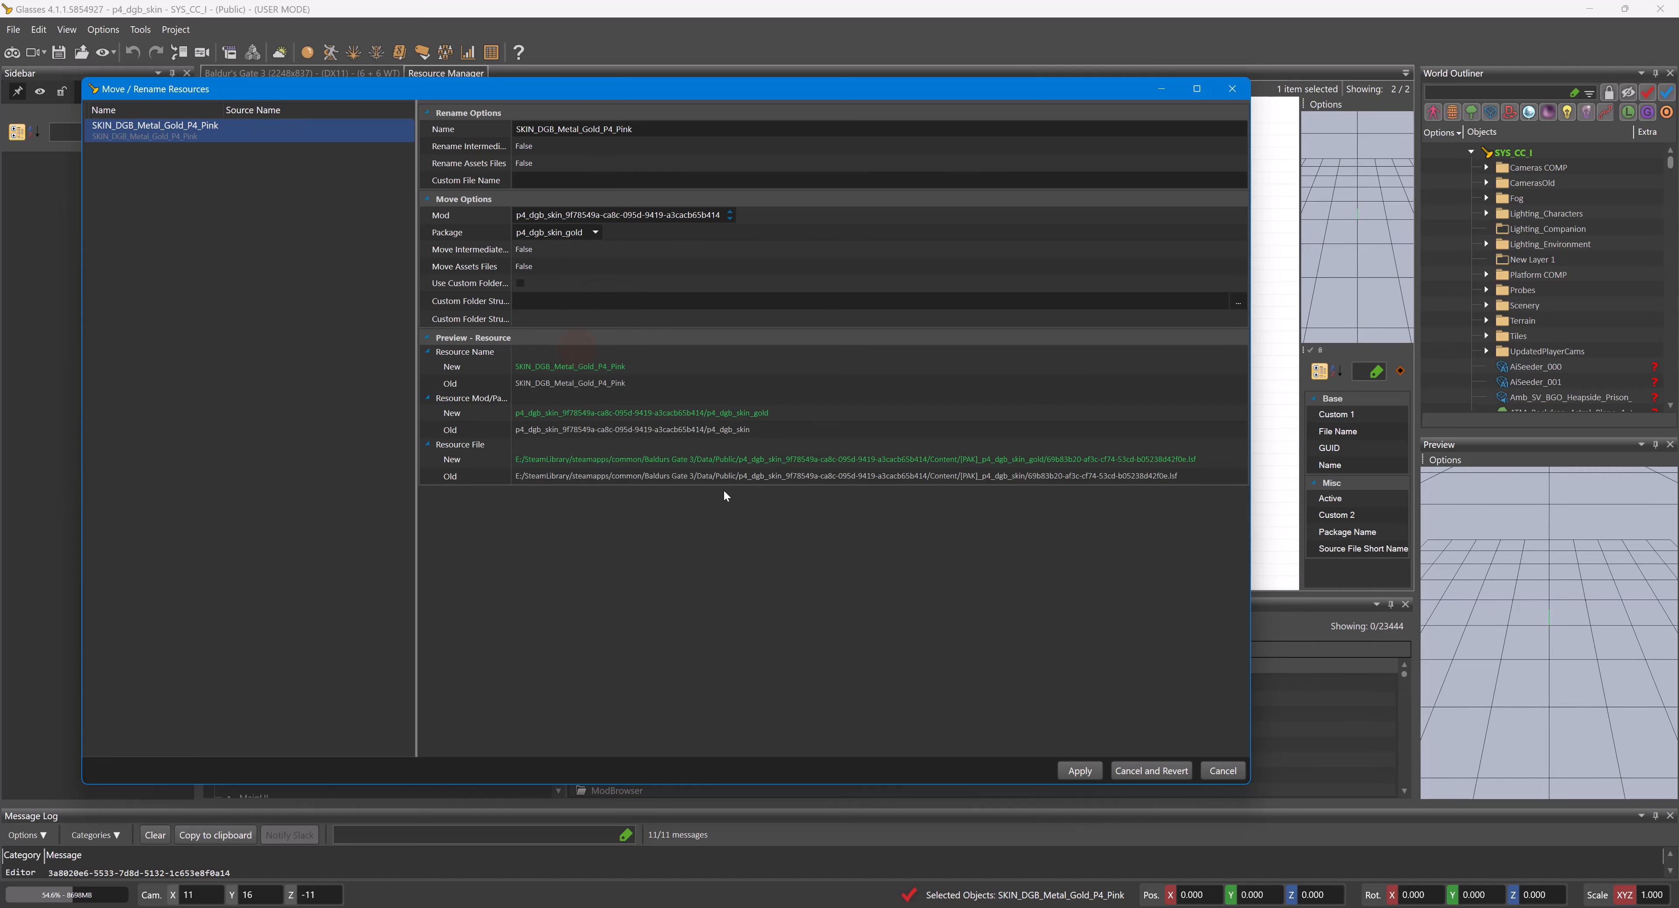
{"action": "left_click", "coordinate": [1087, 772]}
{"action": "left_click", "coordinate": [1228, 772]}
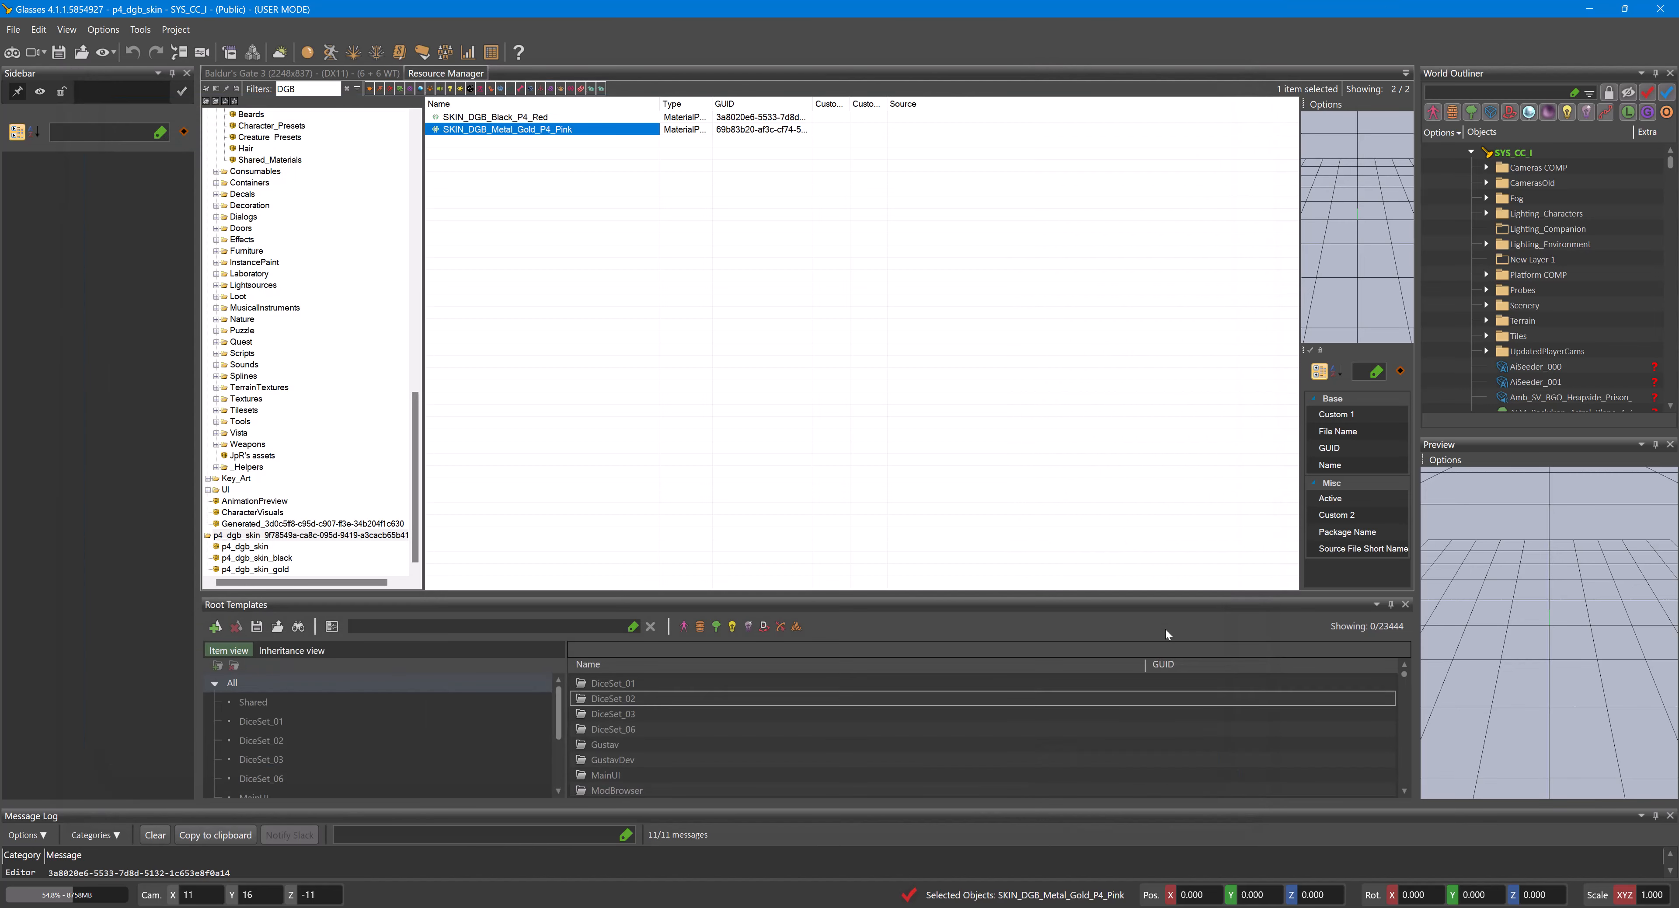
- Move the SKIN_DGB_Black_P4_Red preset into the p4_dgb_skin_black package
{"action": "right_click", "coordinate": [526, 117]}
{"action": "left_click", "coordinate": [575, 139]}
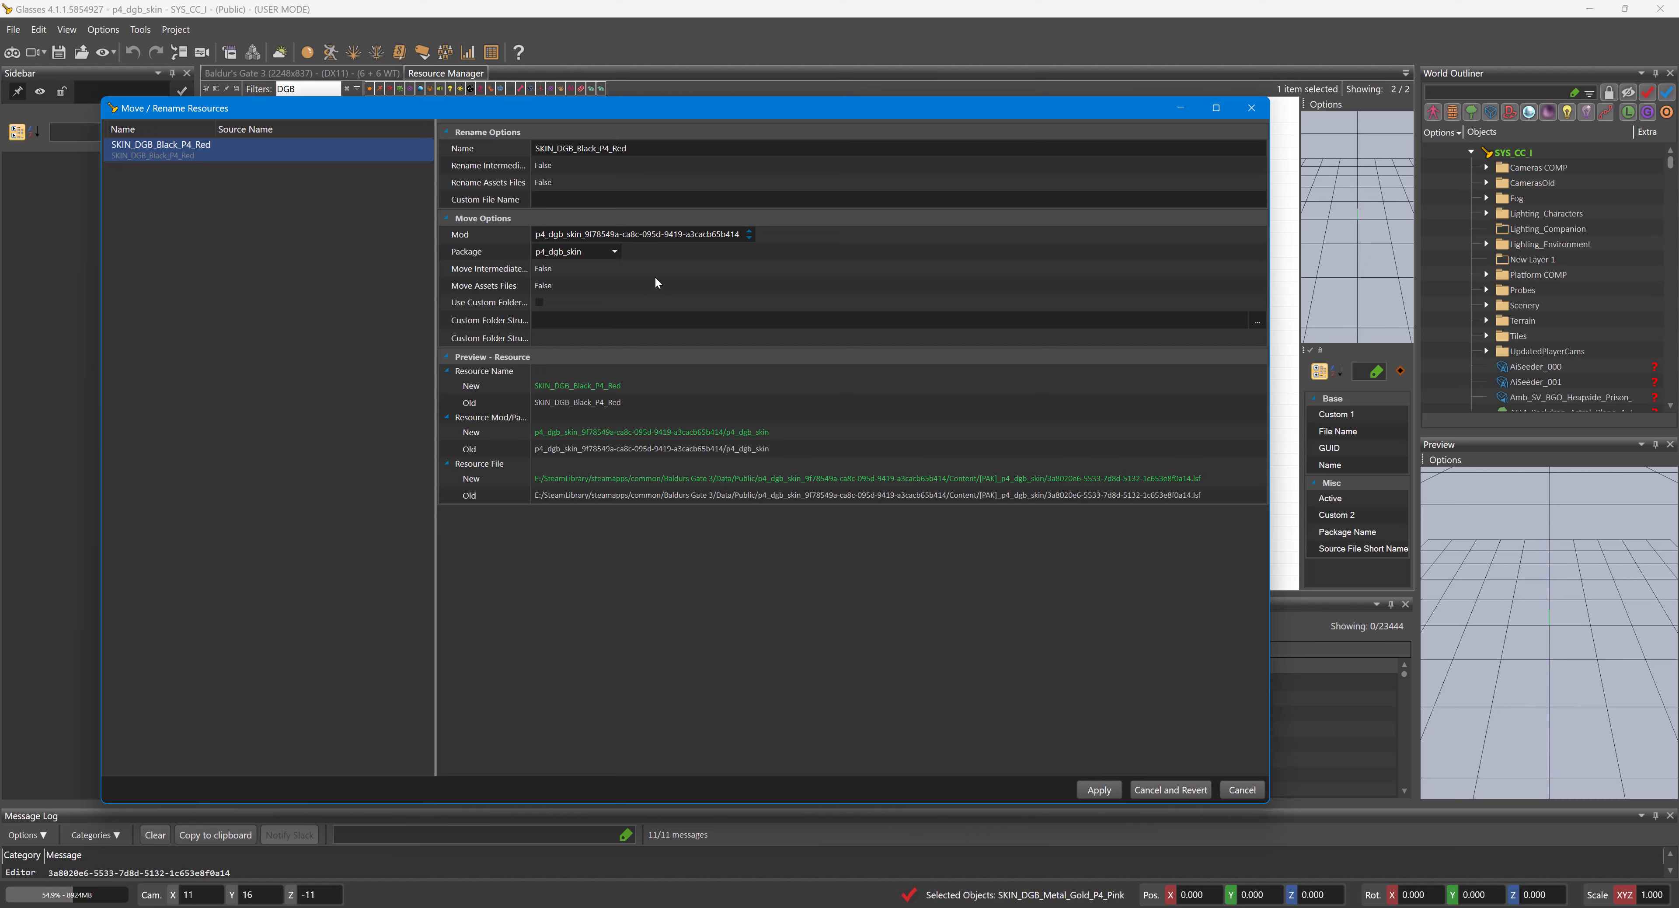
{"action": "left_click", "coordinate": [615, 252]}
{"action": "double_click", "coordinate": [601, 337]}
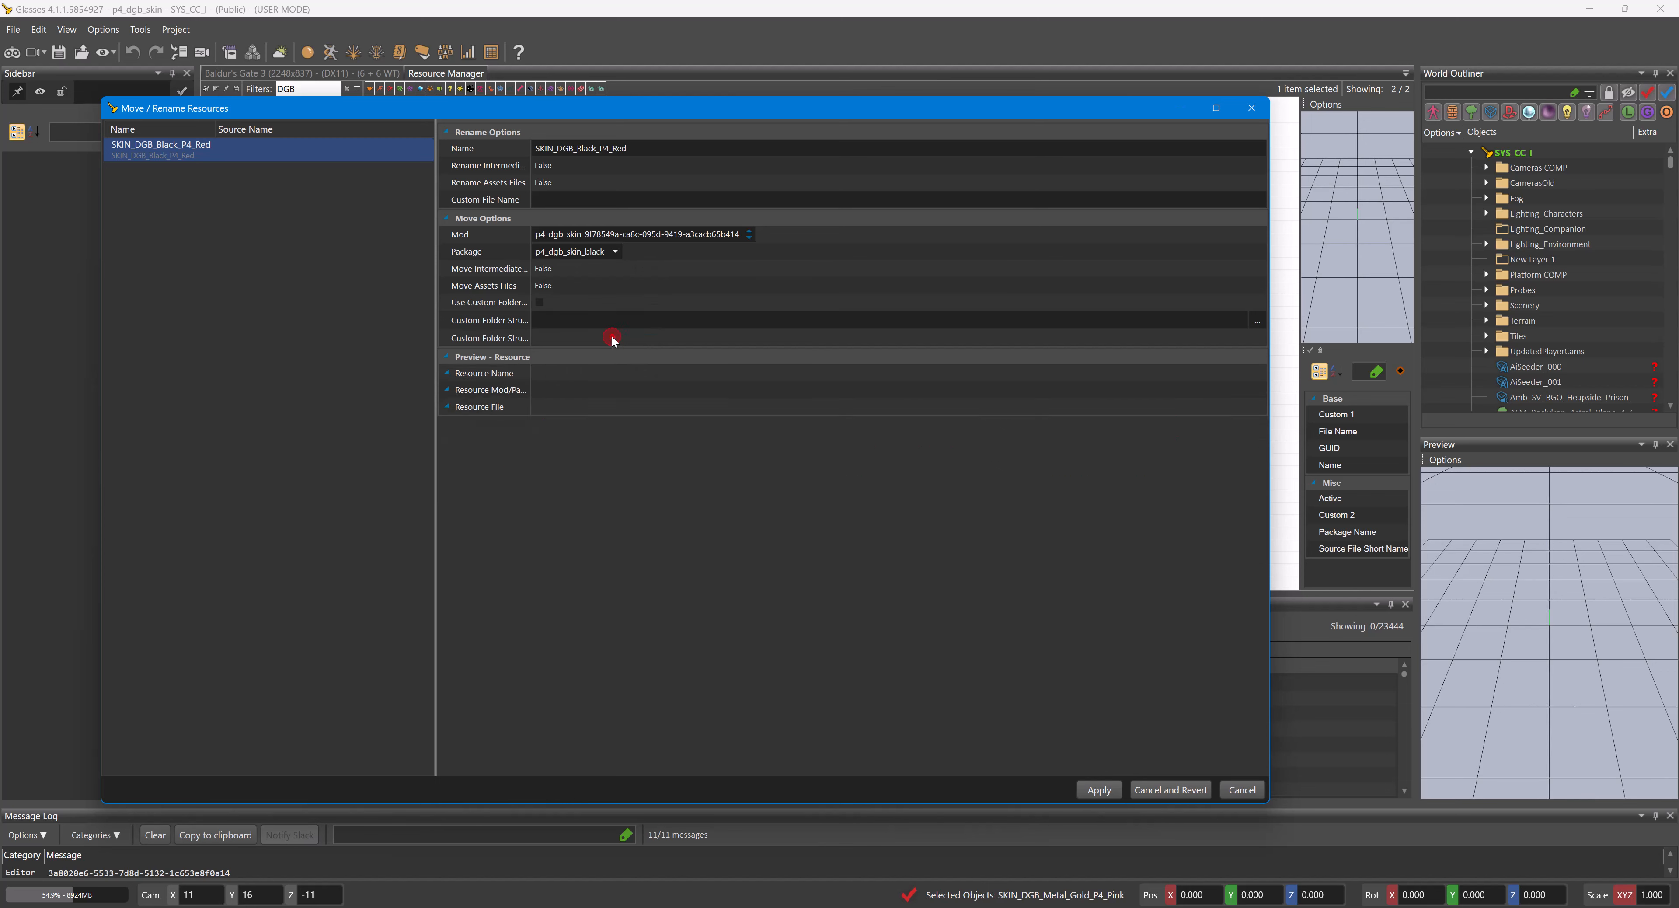
{"action": "left_click", "coordinate": [1107, 788]}
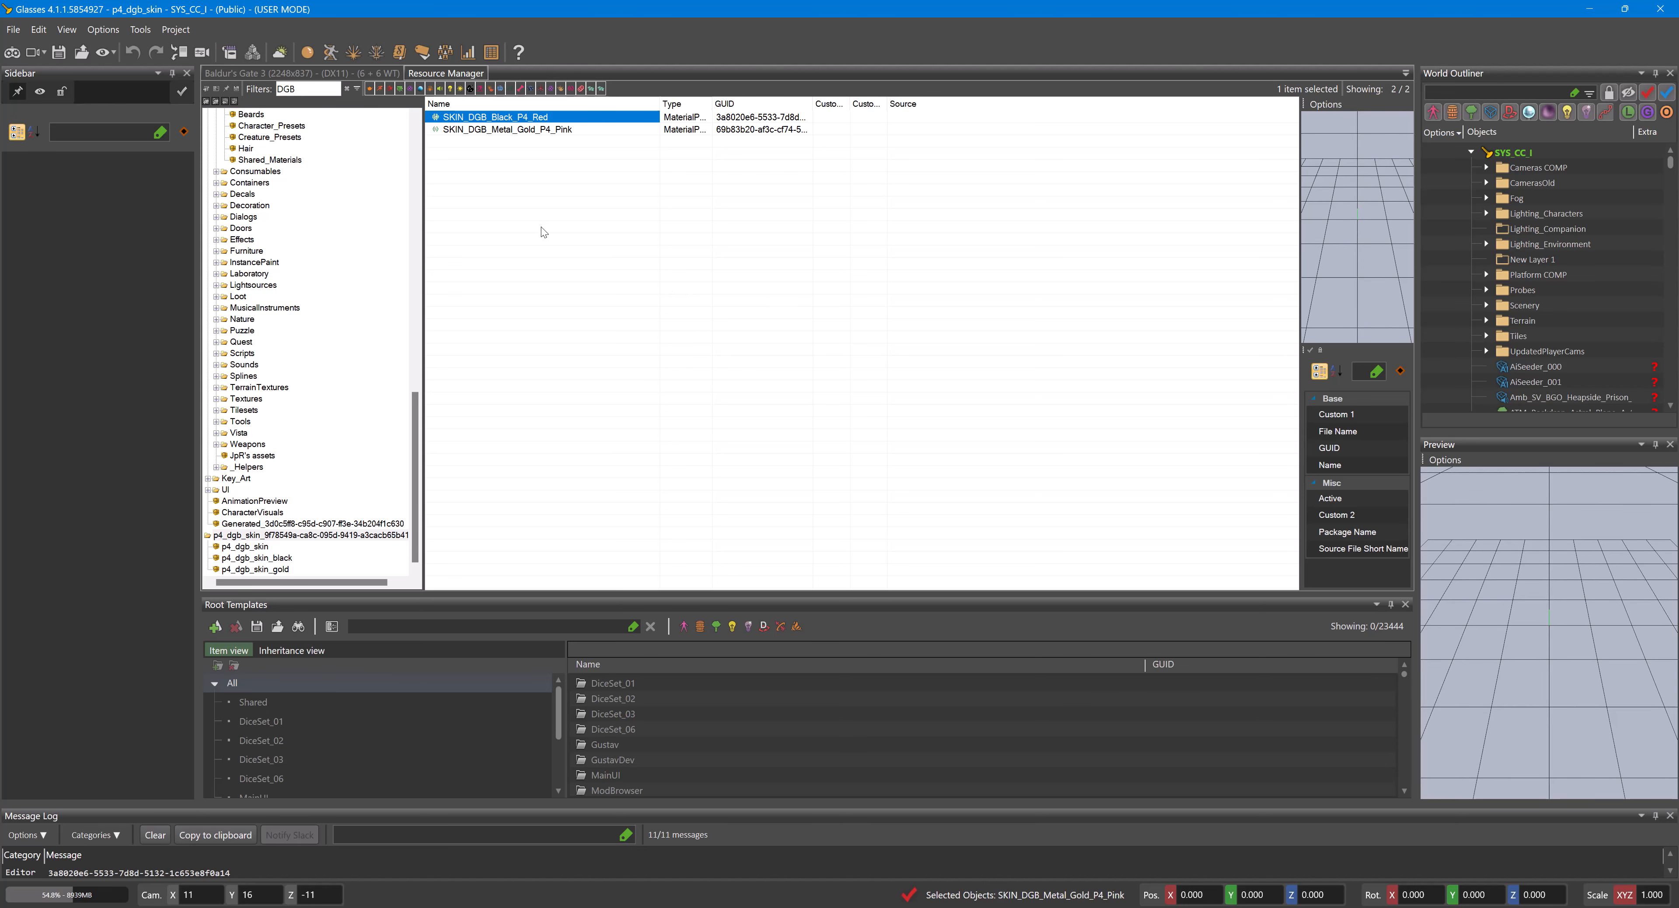
- Open the UUID Object Editor and place it as a smaller window below the resource list, keeping the presets visible
{"action": "left_click", "coordinate": [492, 52]}
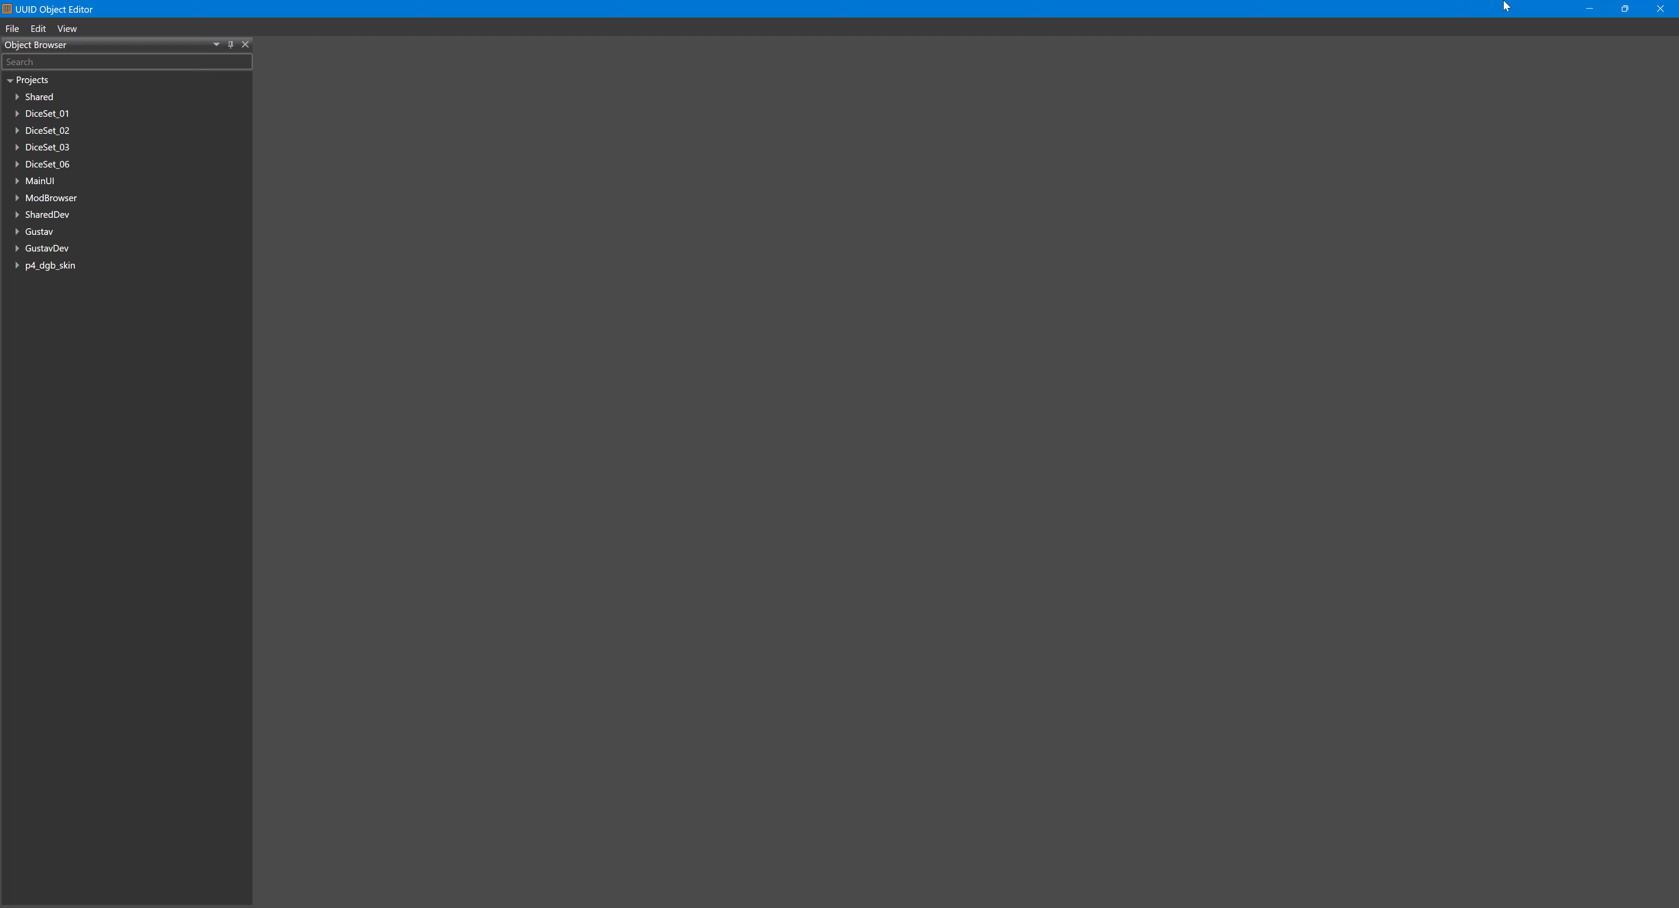
{"action": "left_click", "coordinate": [1624, 9]}
{"action": "left_click_drag", "start_coordinate": [1013, 122], "coordinate": [1000, 390]}
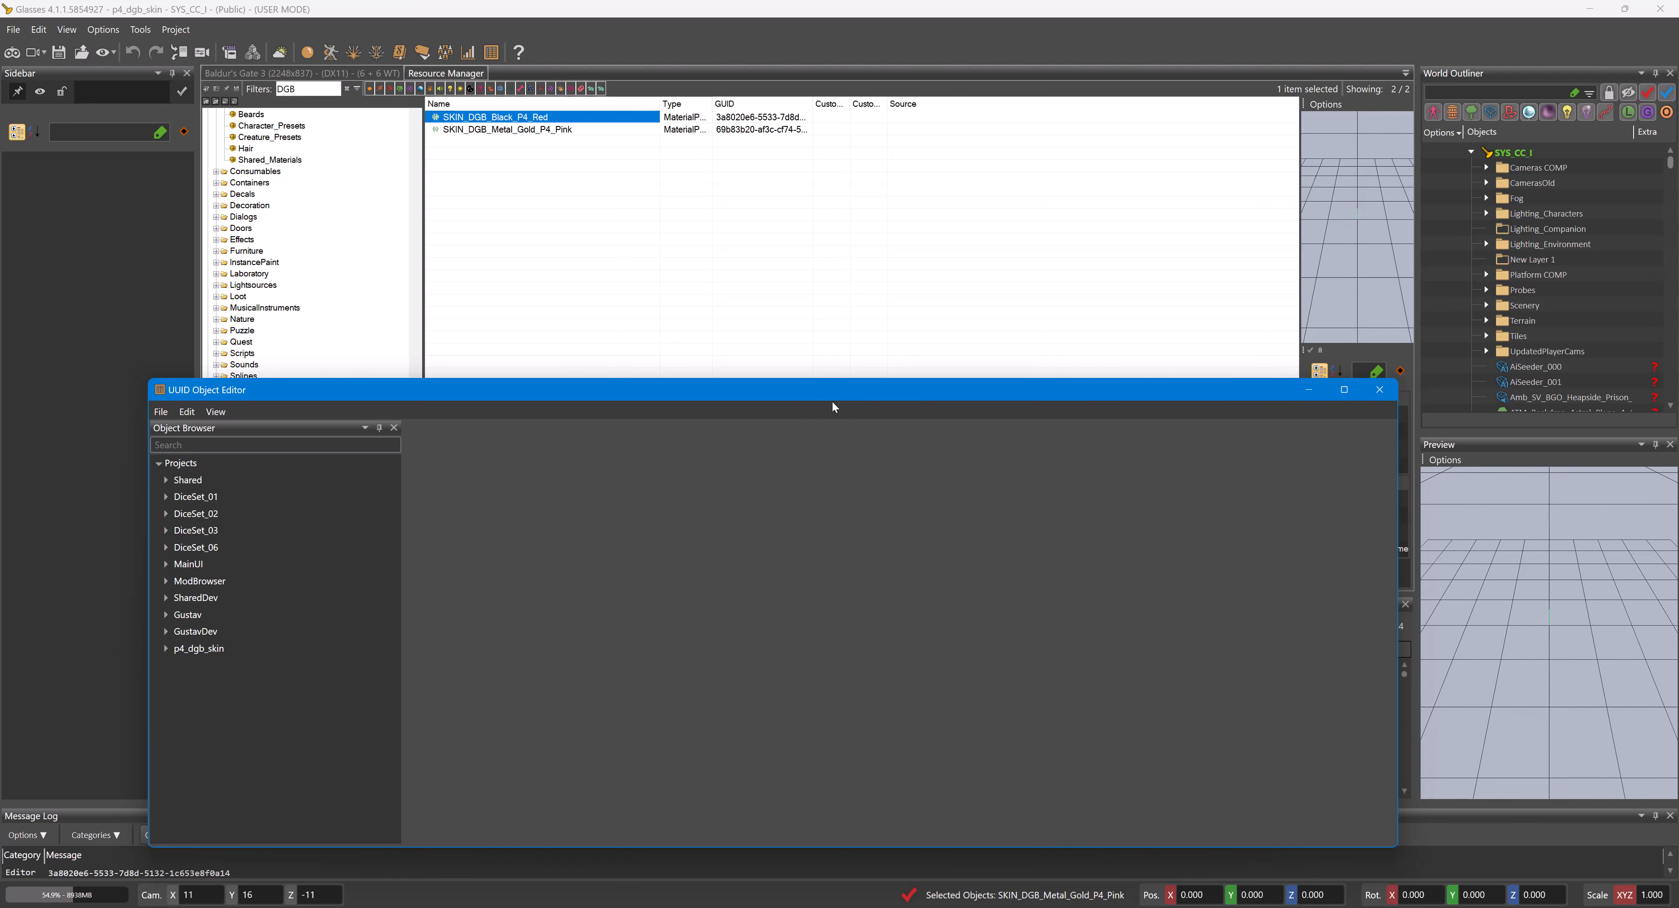
{"action": "left_click_drag", "start_coordinate": [773, 392], "coordinate": [741, 383]}
{"action": "left_click", "coordinate": [745, 330]}
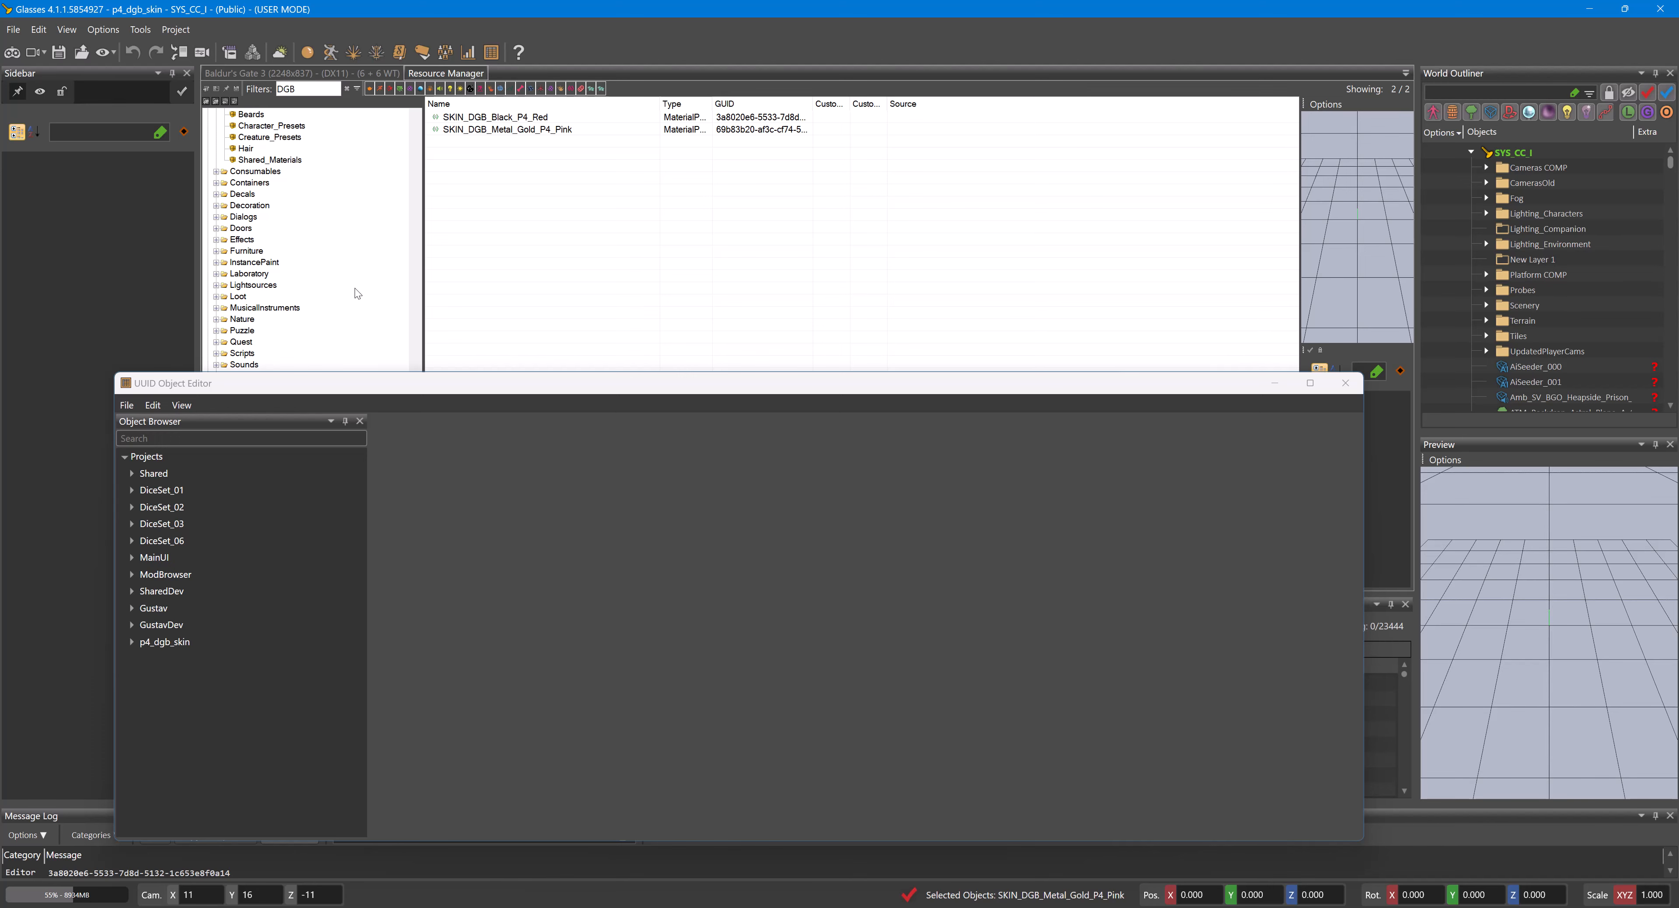
{"action": "left_click_drag", "start_coordinate": [622, 383], "coordinate": [659, 420]}
{"action": "left_click", "coordinate": [653, 343]}
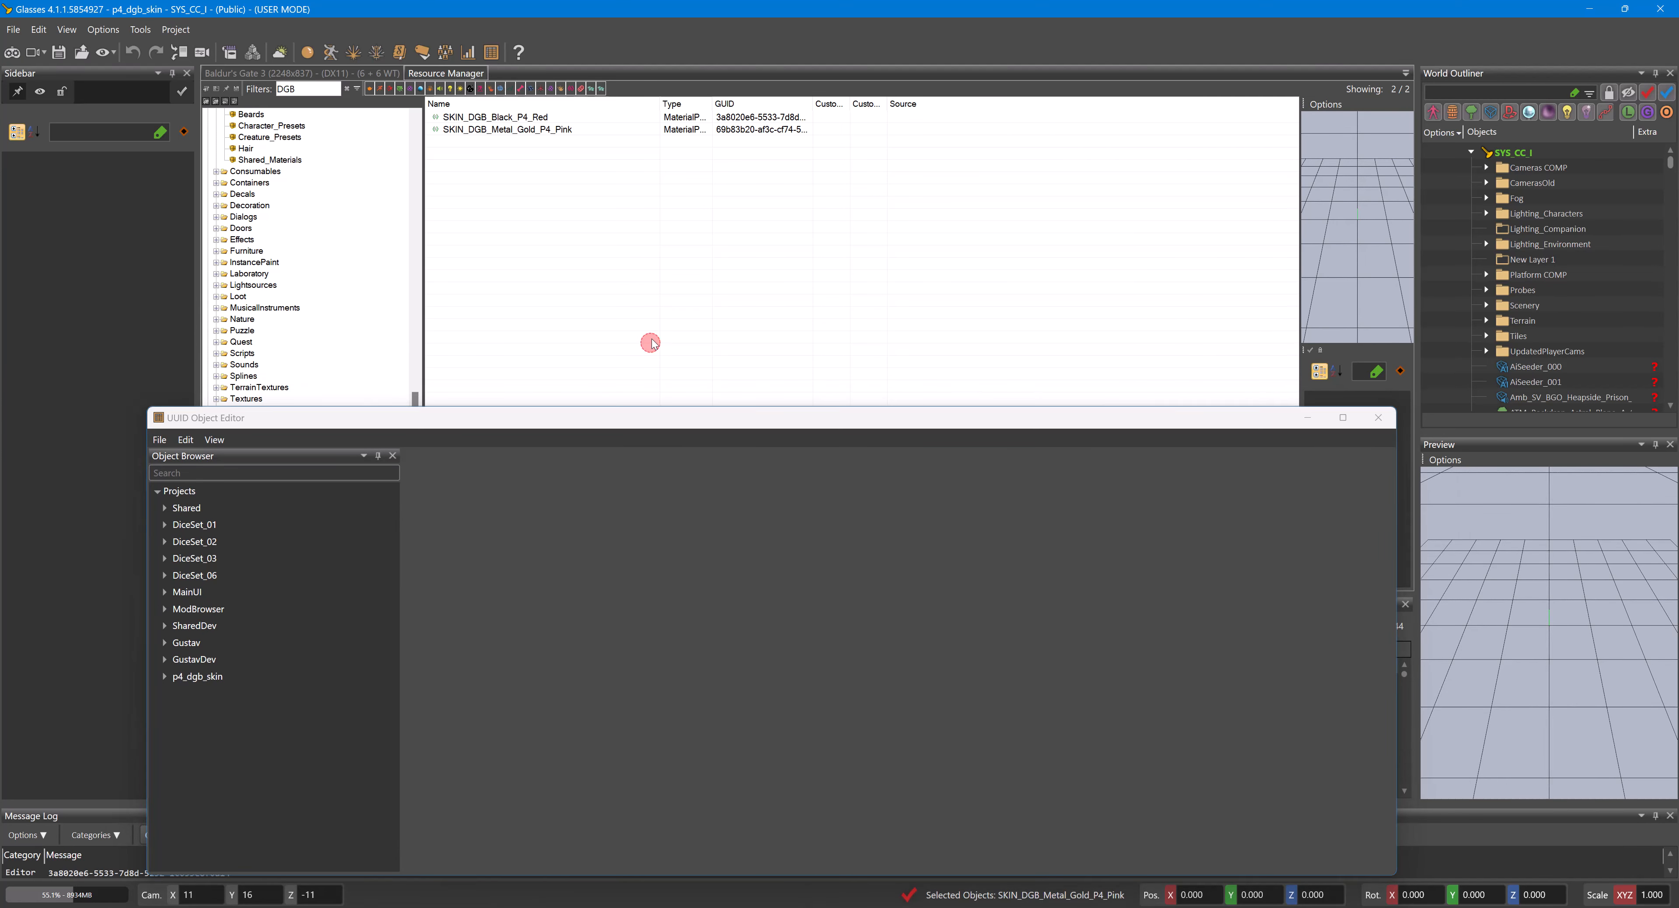
{"action": "left_click", "coordinate": [610, 303]}
- Add a CharacterCreationSkinColors table under CharacterCreationPresets in the p4_dgb_skin project and open it
{"action": "double_click", "coordinate": [290, 676]}
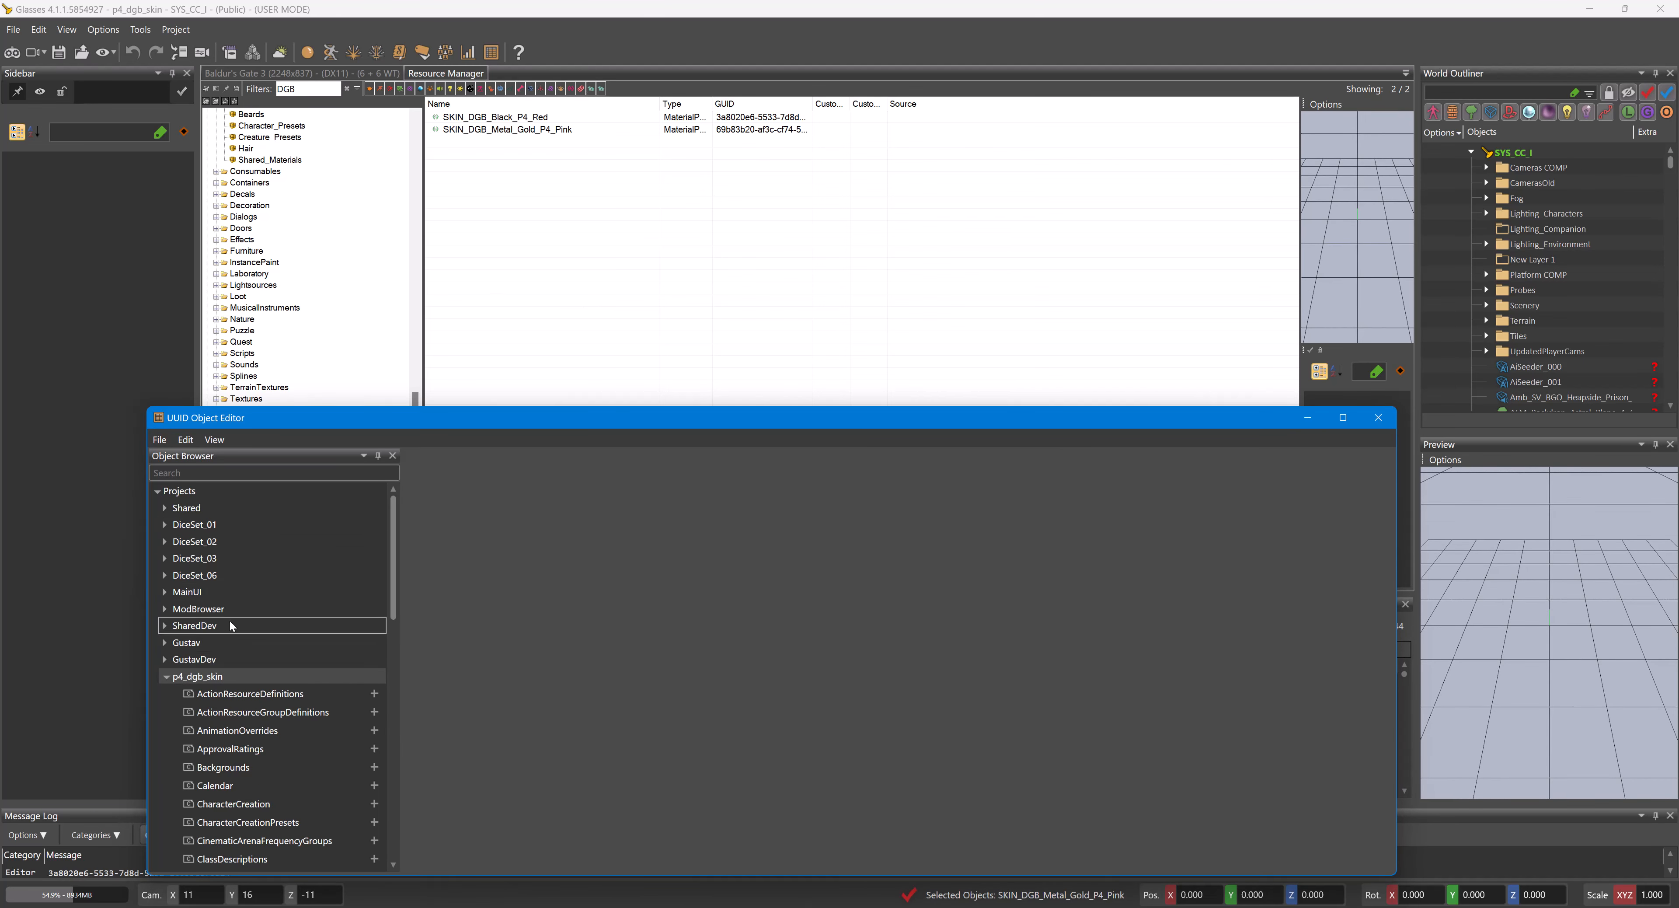
{"action": "scroll", "coordinate": [230, 620], "scroll_direction": "down", "scroll_amount": 3}
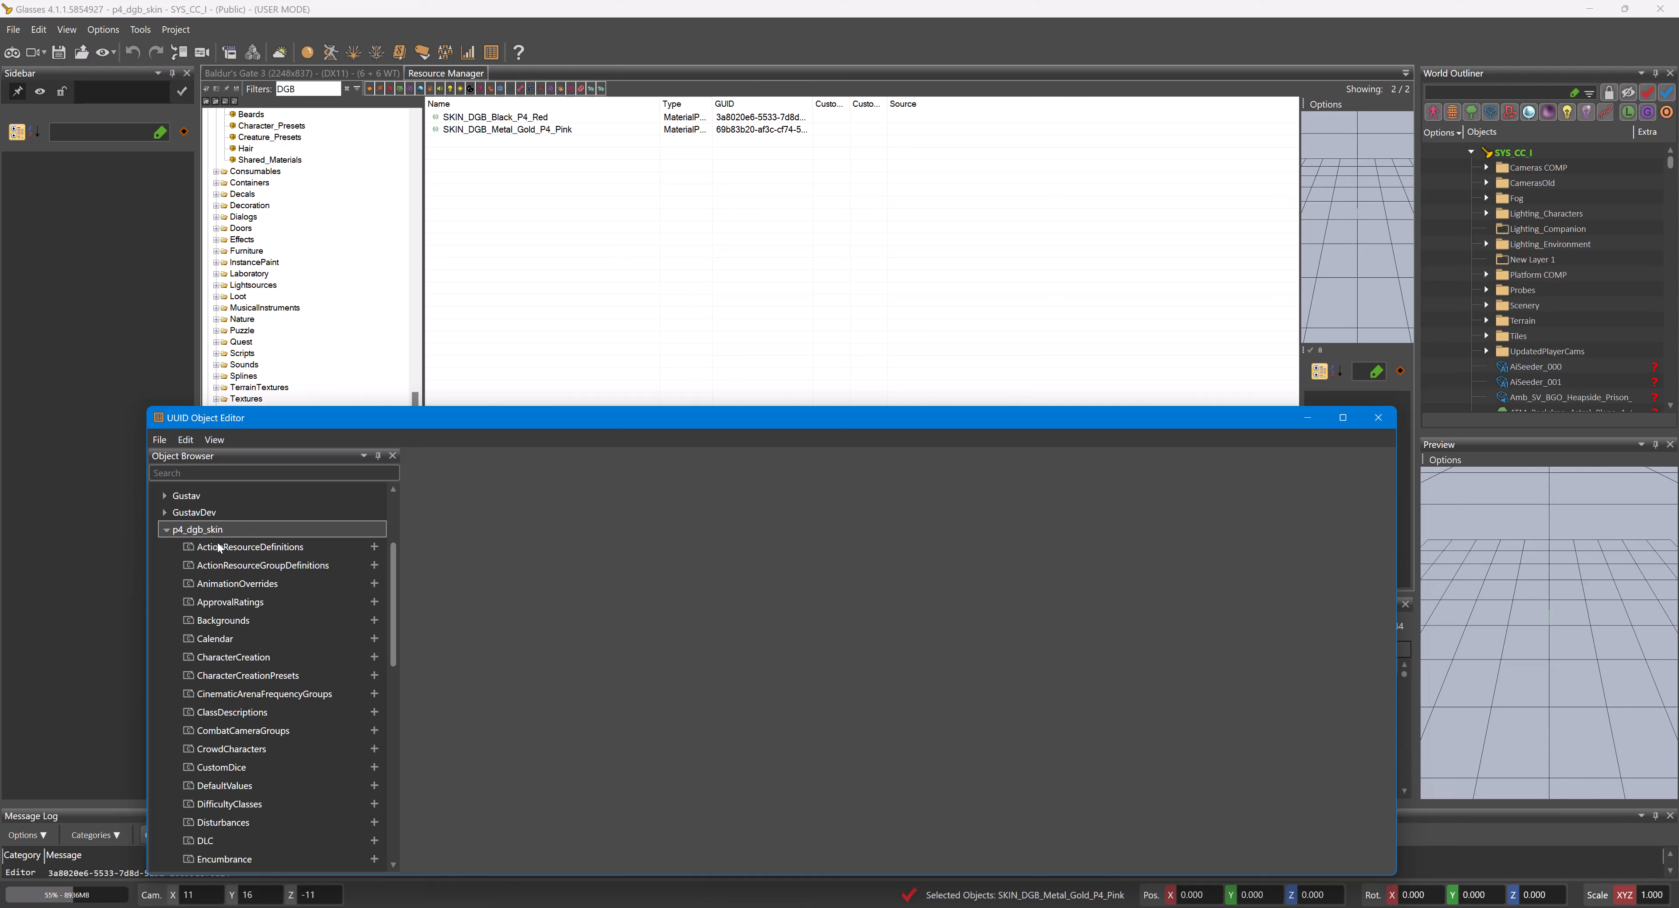
{"action": "scroll", "coordinate": [274, 564], "scroll_direction": "down", "scroll_amount": 2}
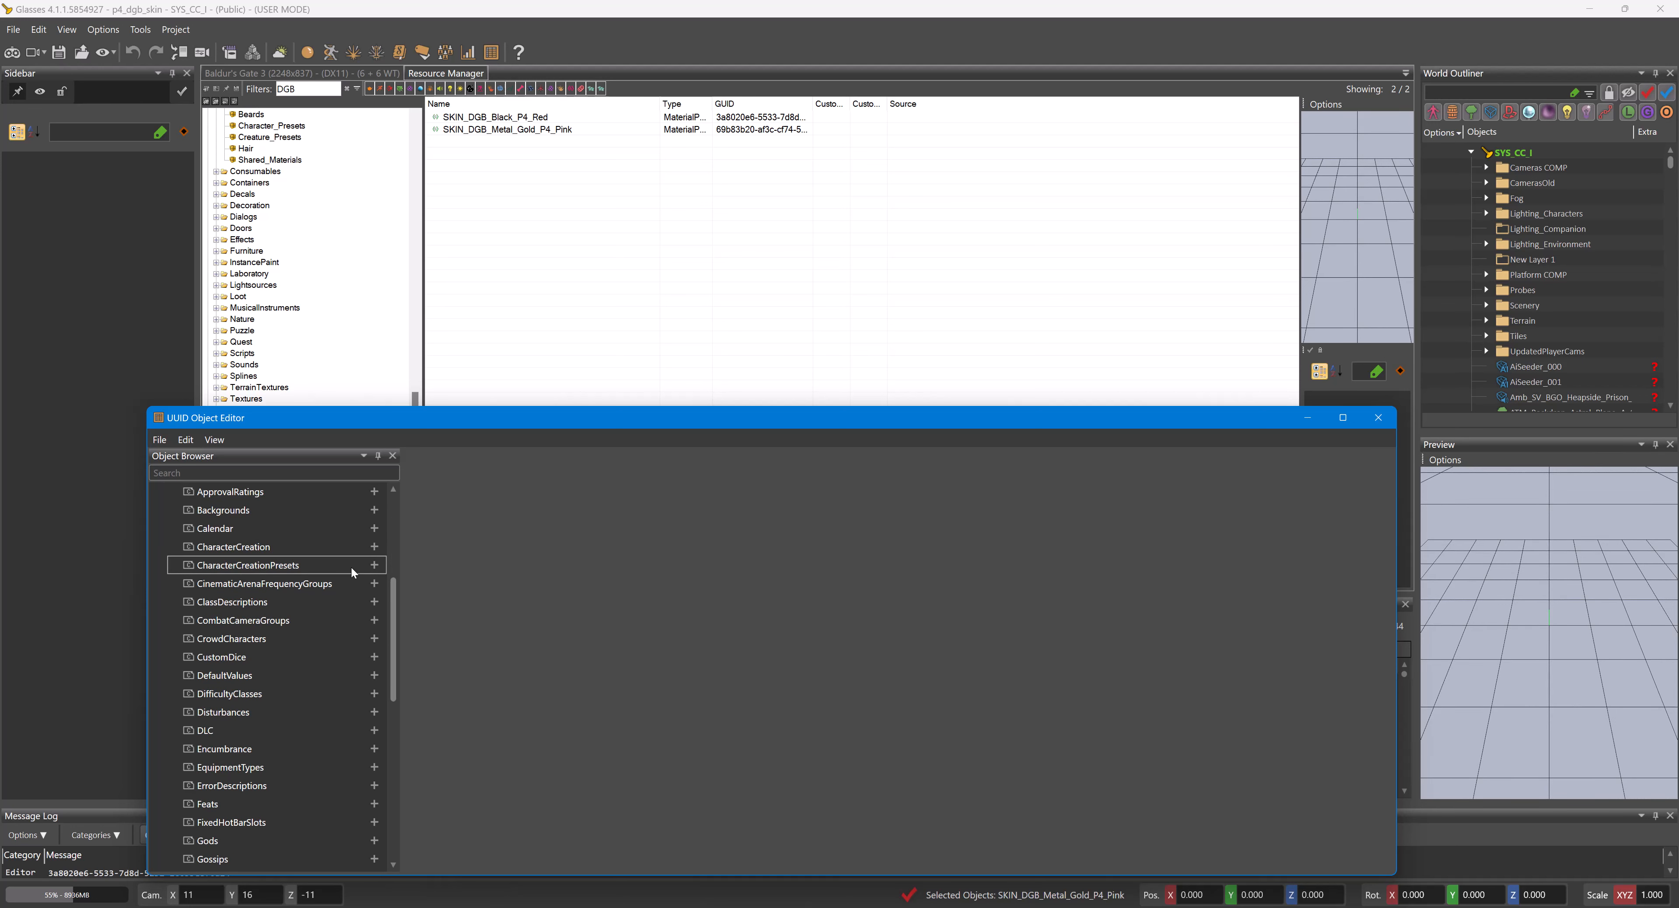
{"action": "left_click", "coordinate": [374, 566]}
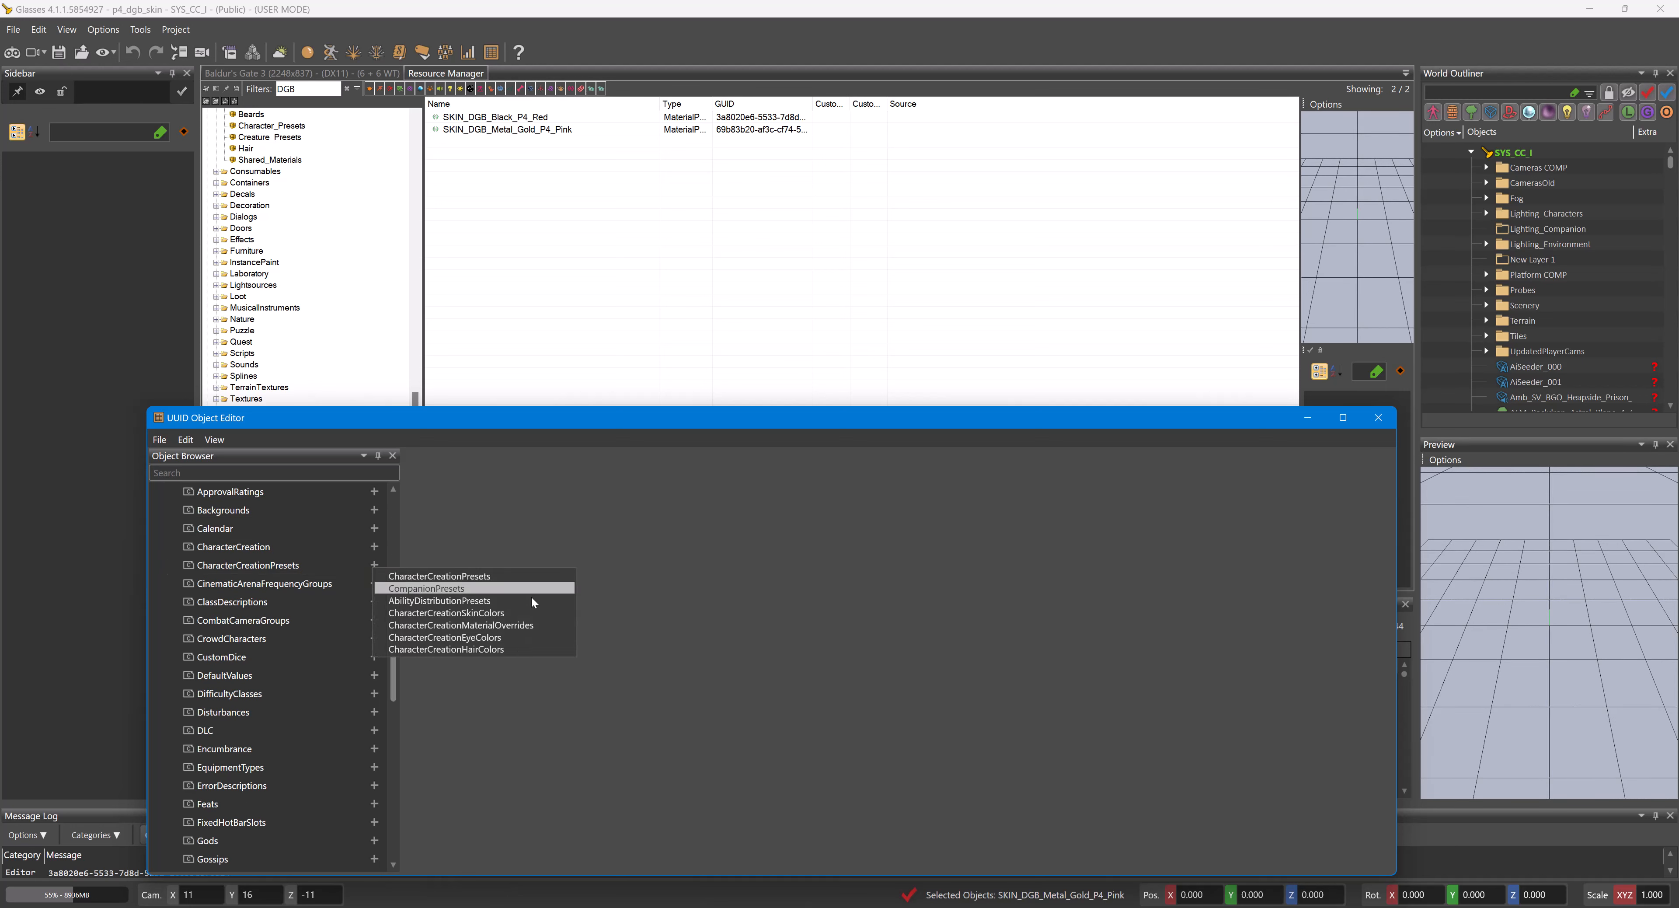
{"action": "left_click", "coordinate": [503, 612]}
{"action": "left_click", "coordinate": [240, 565]}
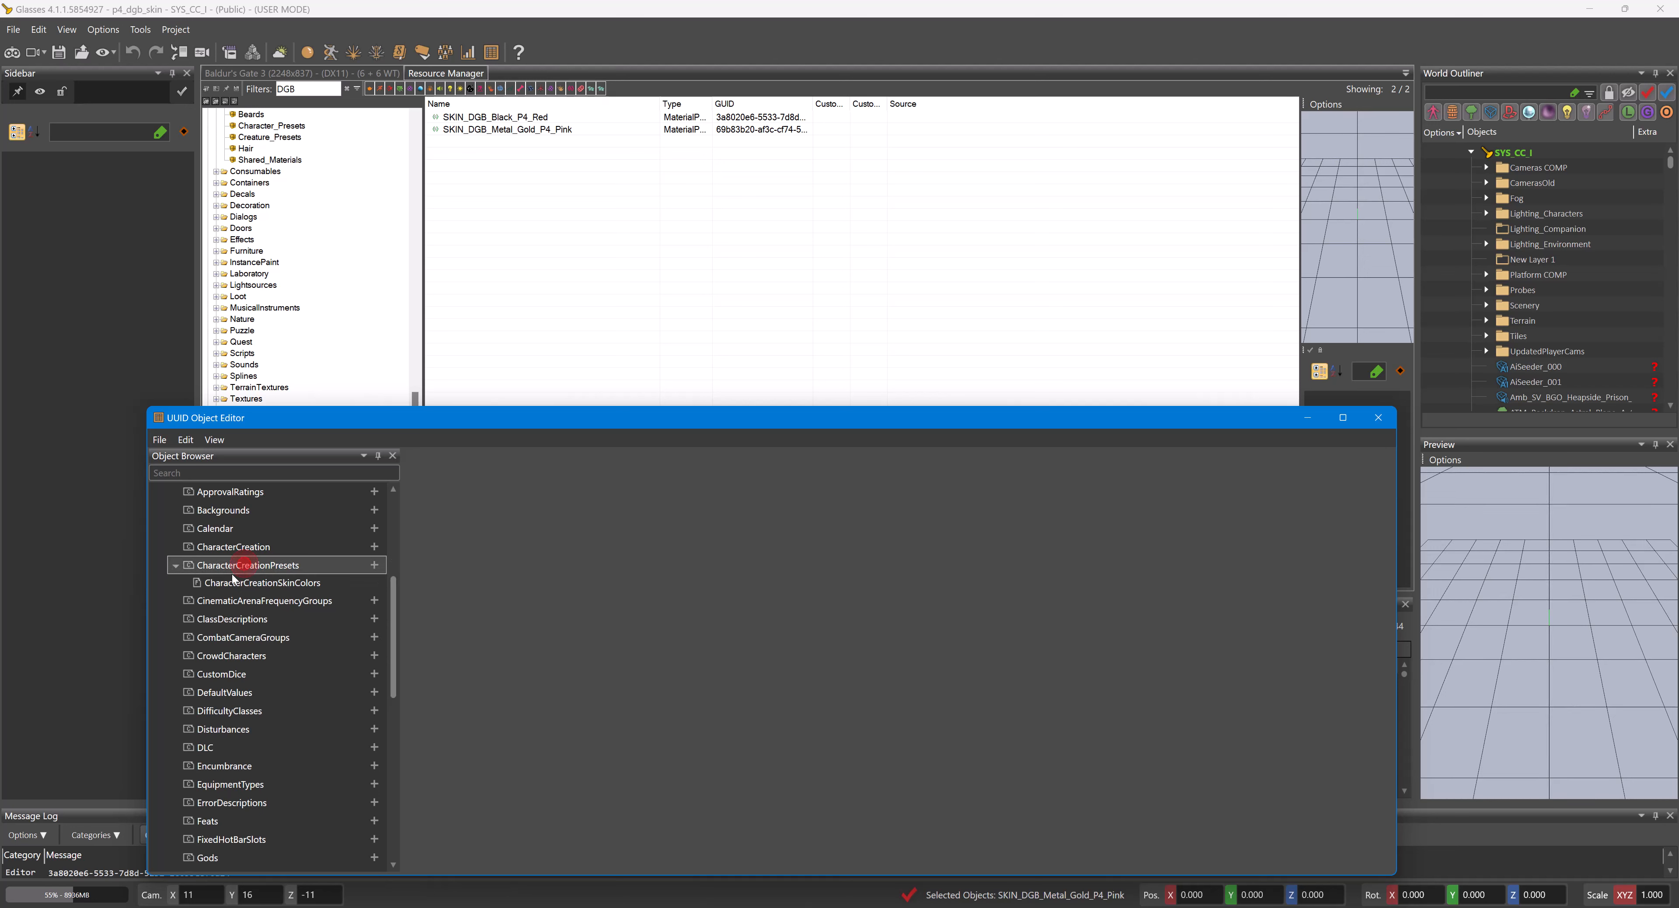
{"action": "double_click", "coordinate": [235, 583]}
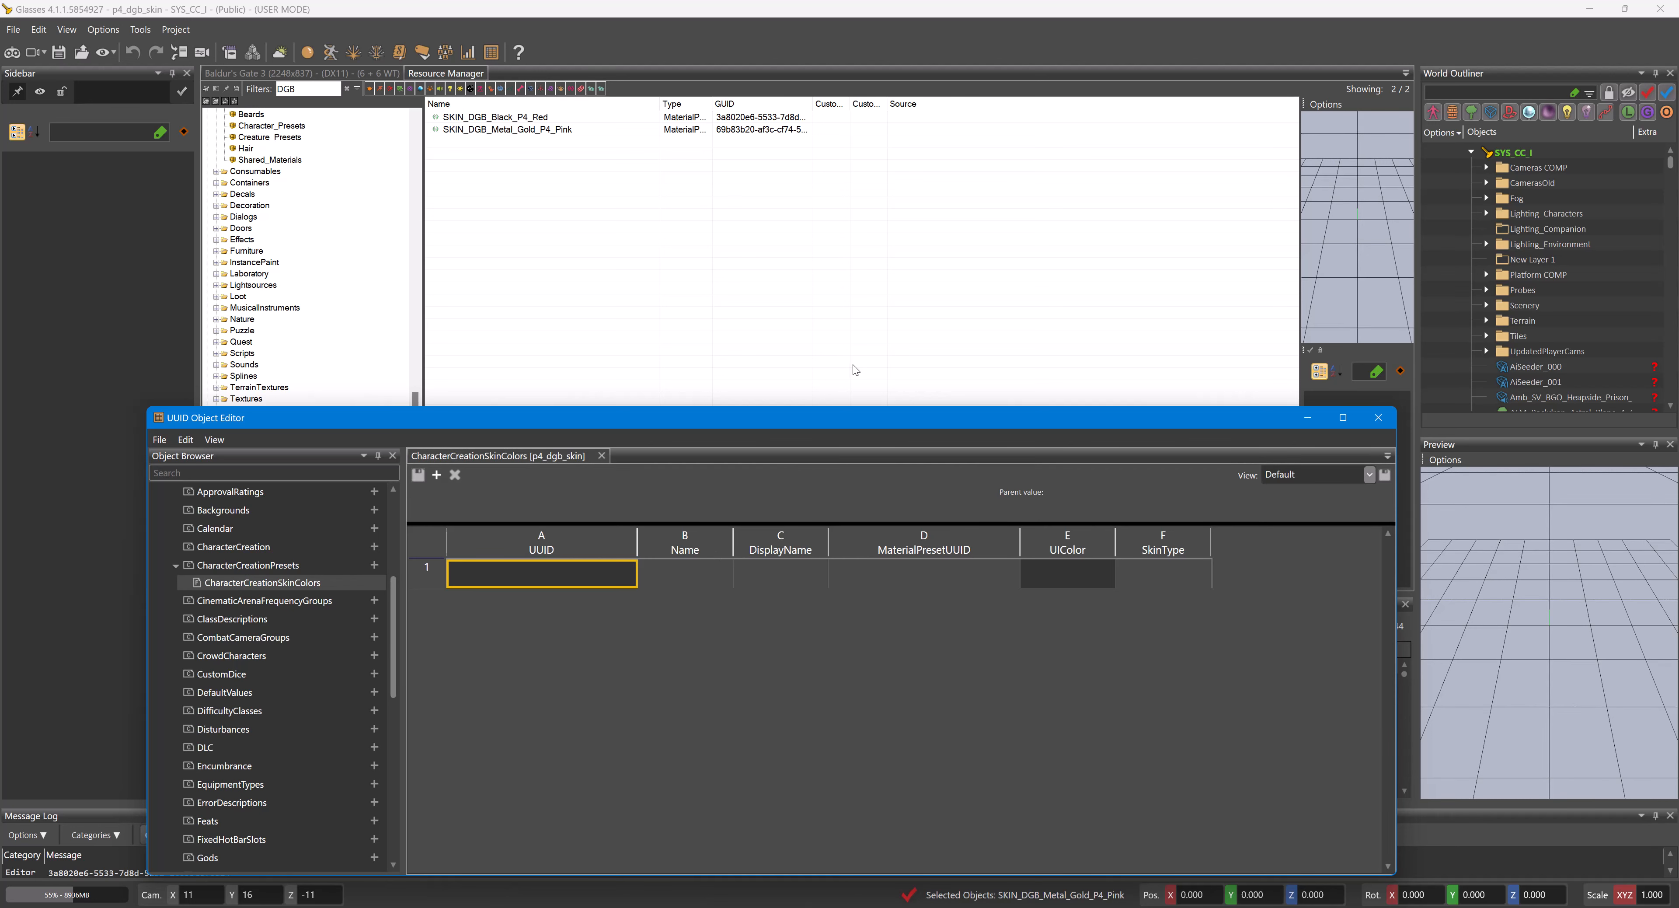
- Copy the GUID of the SKIN_DGB_Black_P4_Red preset into the first row's MaterialPresetUUID
{"action": "right_click", "coordinate": [526, 118]}
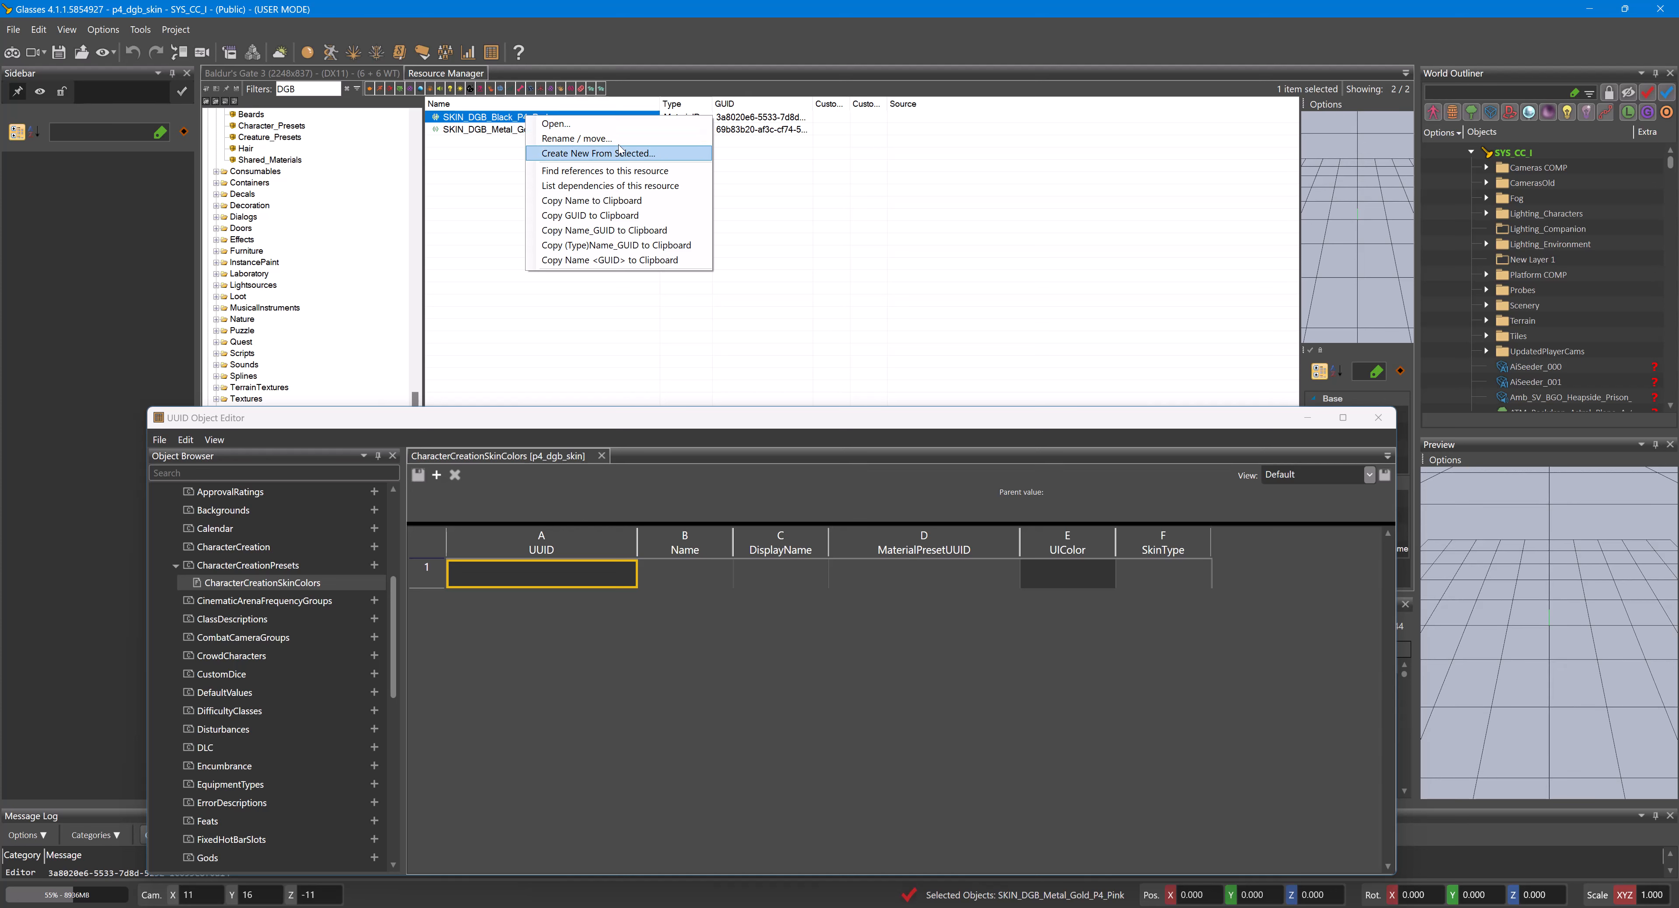
{"action": "left_click", "coordinate": [586, 216]}
{"action": "left_click", "coordinate": [931, 572]}
{"action": "left_click", "coordinate": [931, 572]}
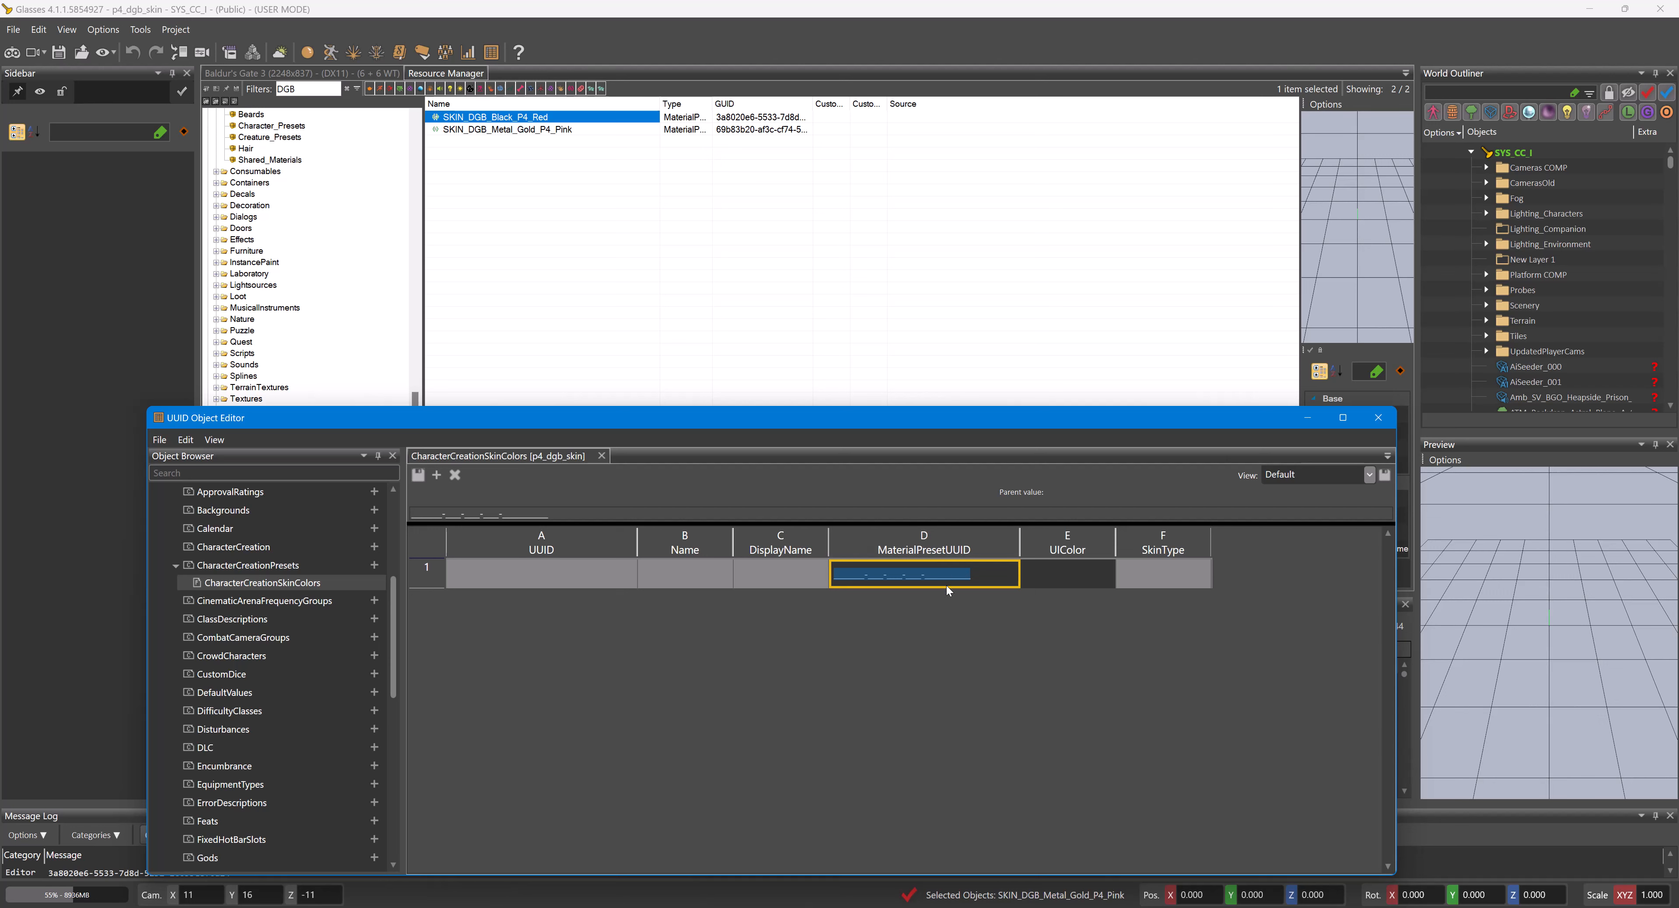
{"action": "key", "text": "ctrl+v"}
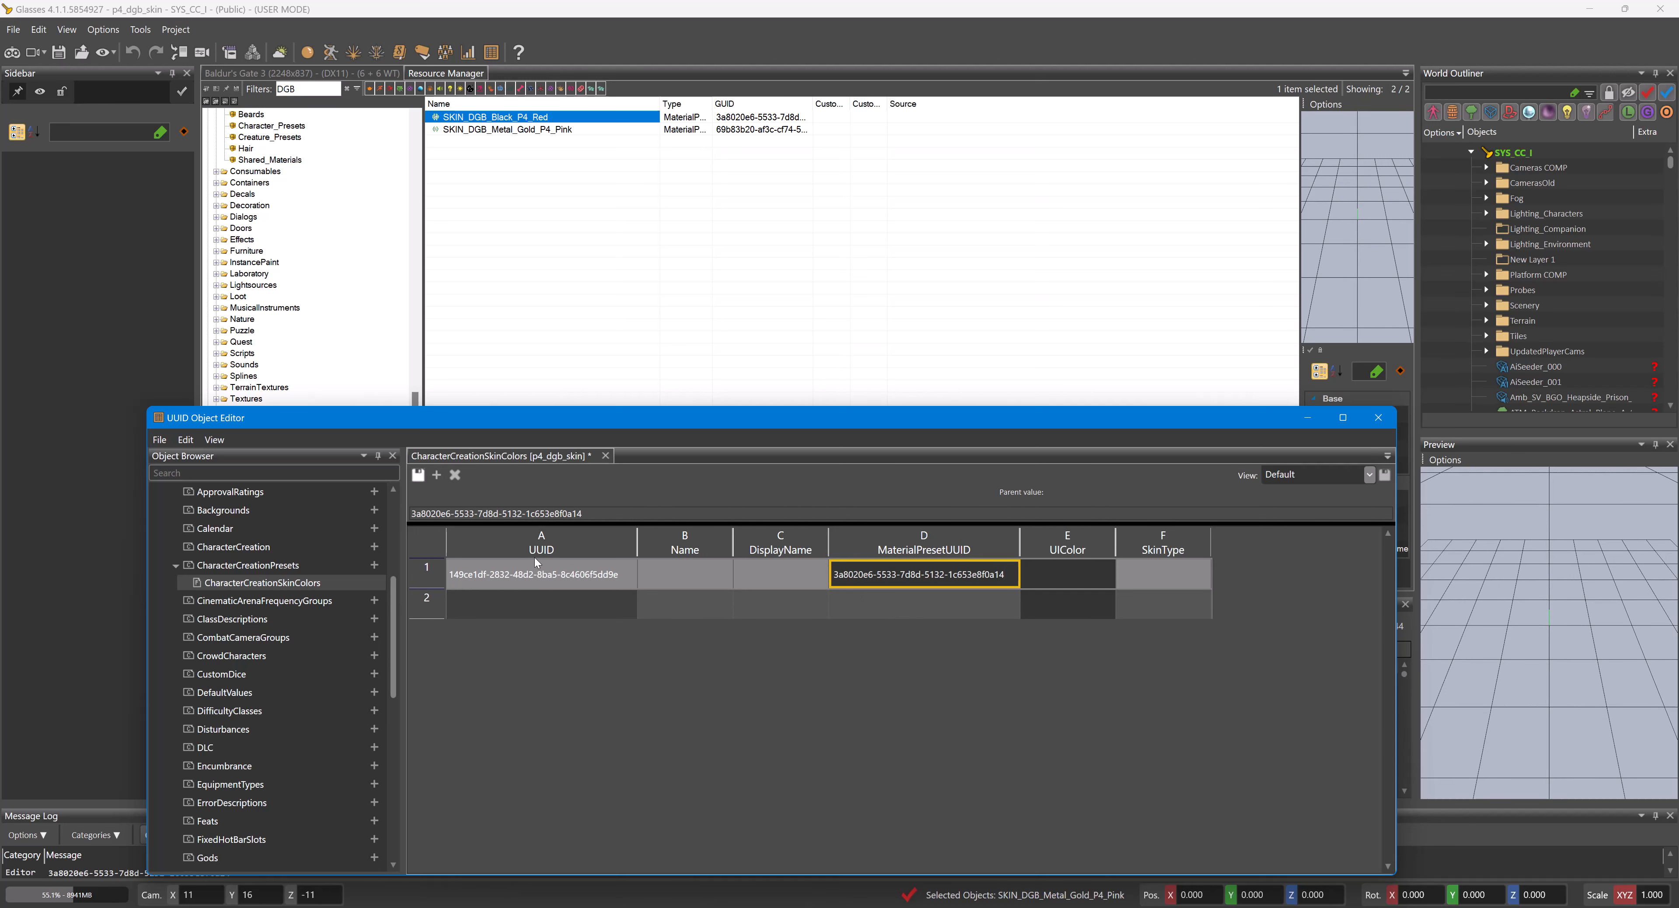
- Widen the Name, DisplayName and SkinType columns and save the layout as a view named CC_Skin
{"action": "left_click", "coordinate": [767, 569]}
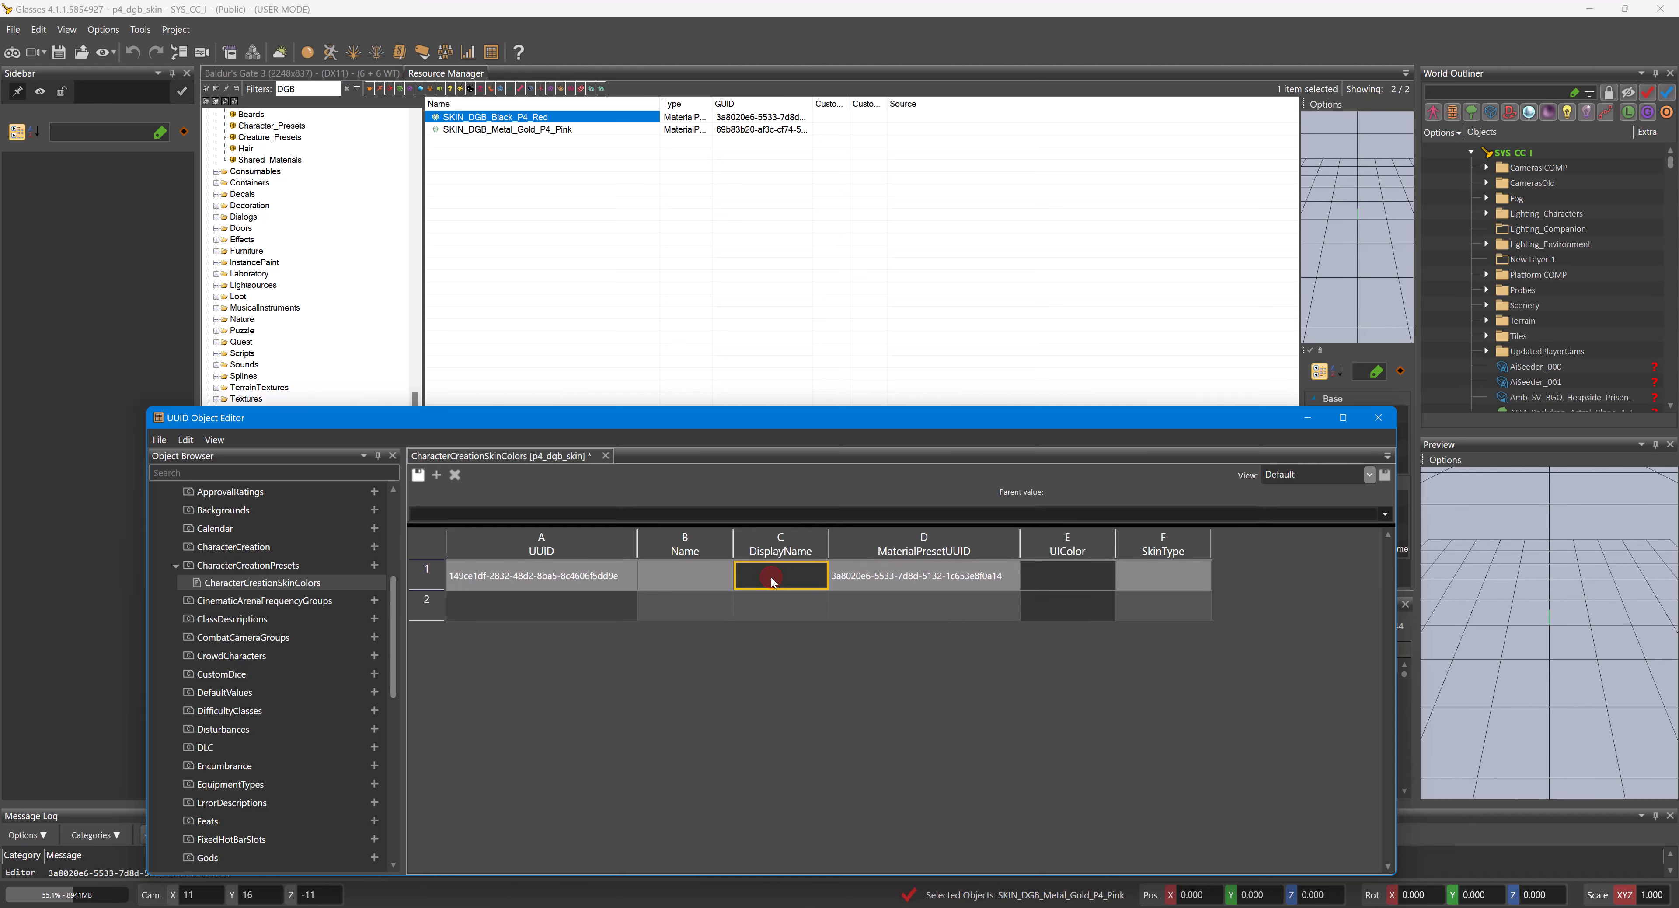
{"action": "left_click_drag", "start_coordinate": [832, 538], "coordinate": [883, 538]}
{"action": "left_click_drag", "start_coordinate": [735, 545], "coordinate": [801, 546]}
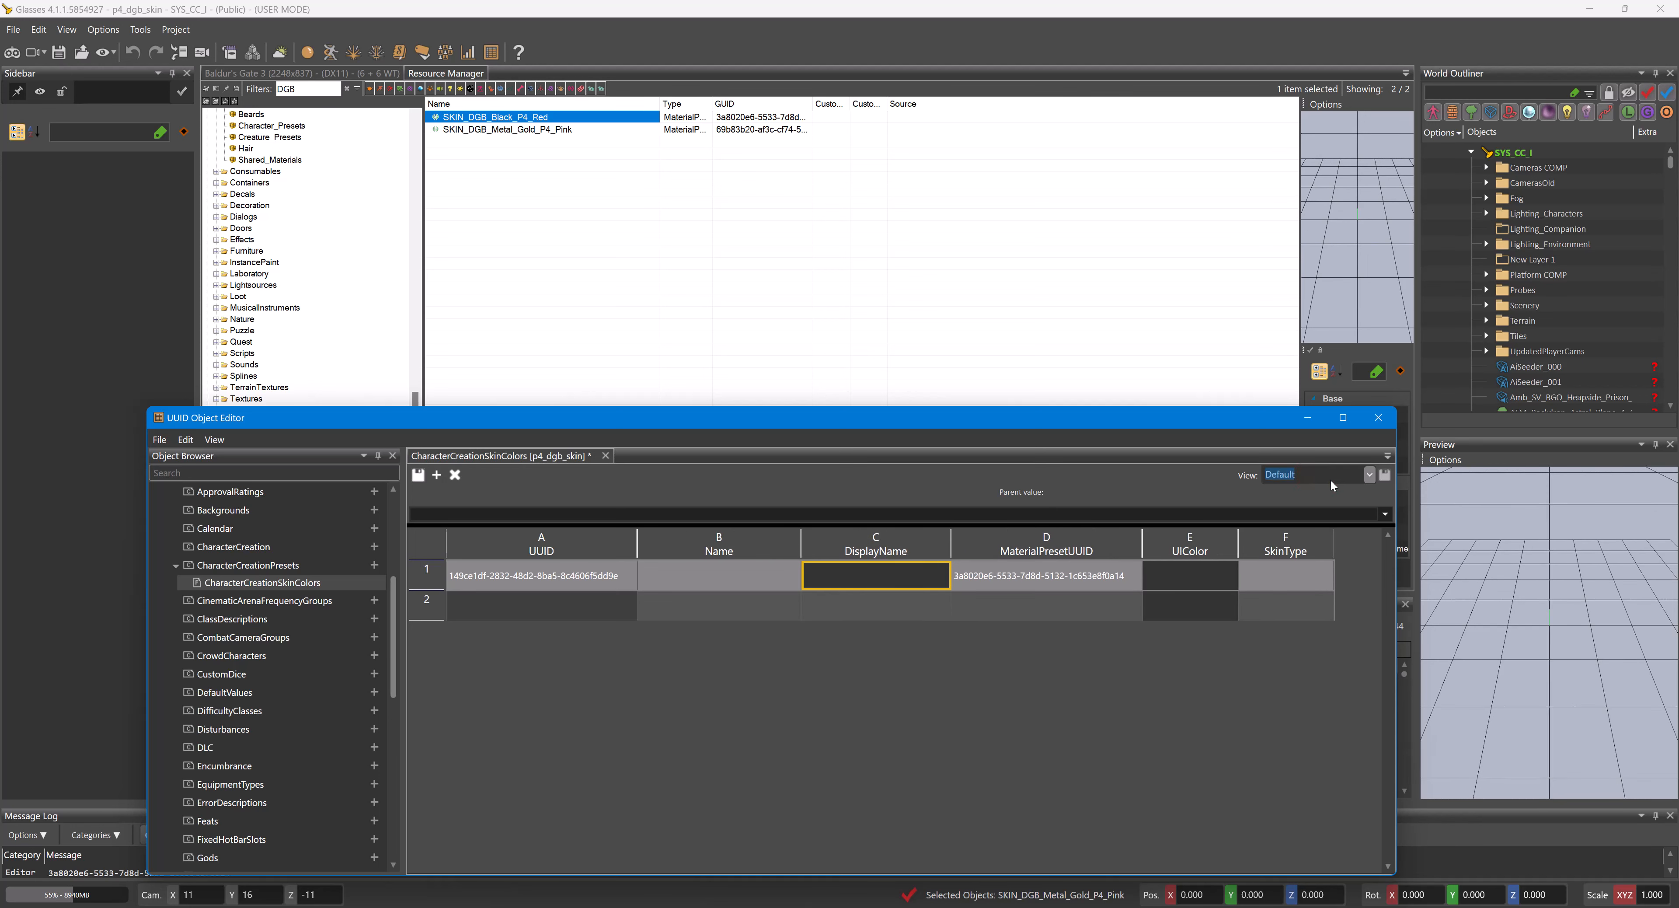
{"action": "type", "text": "CC_Skin"}
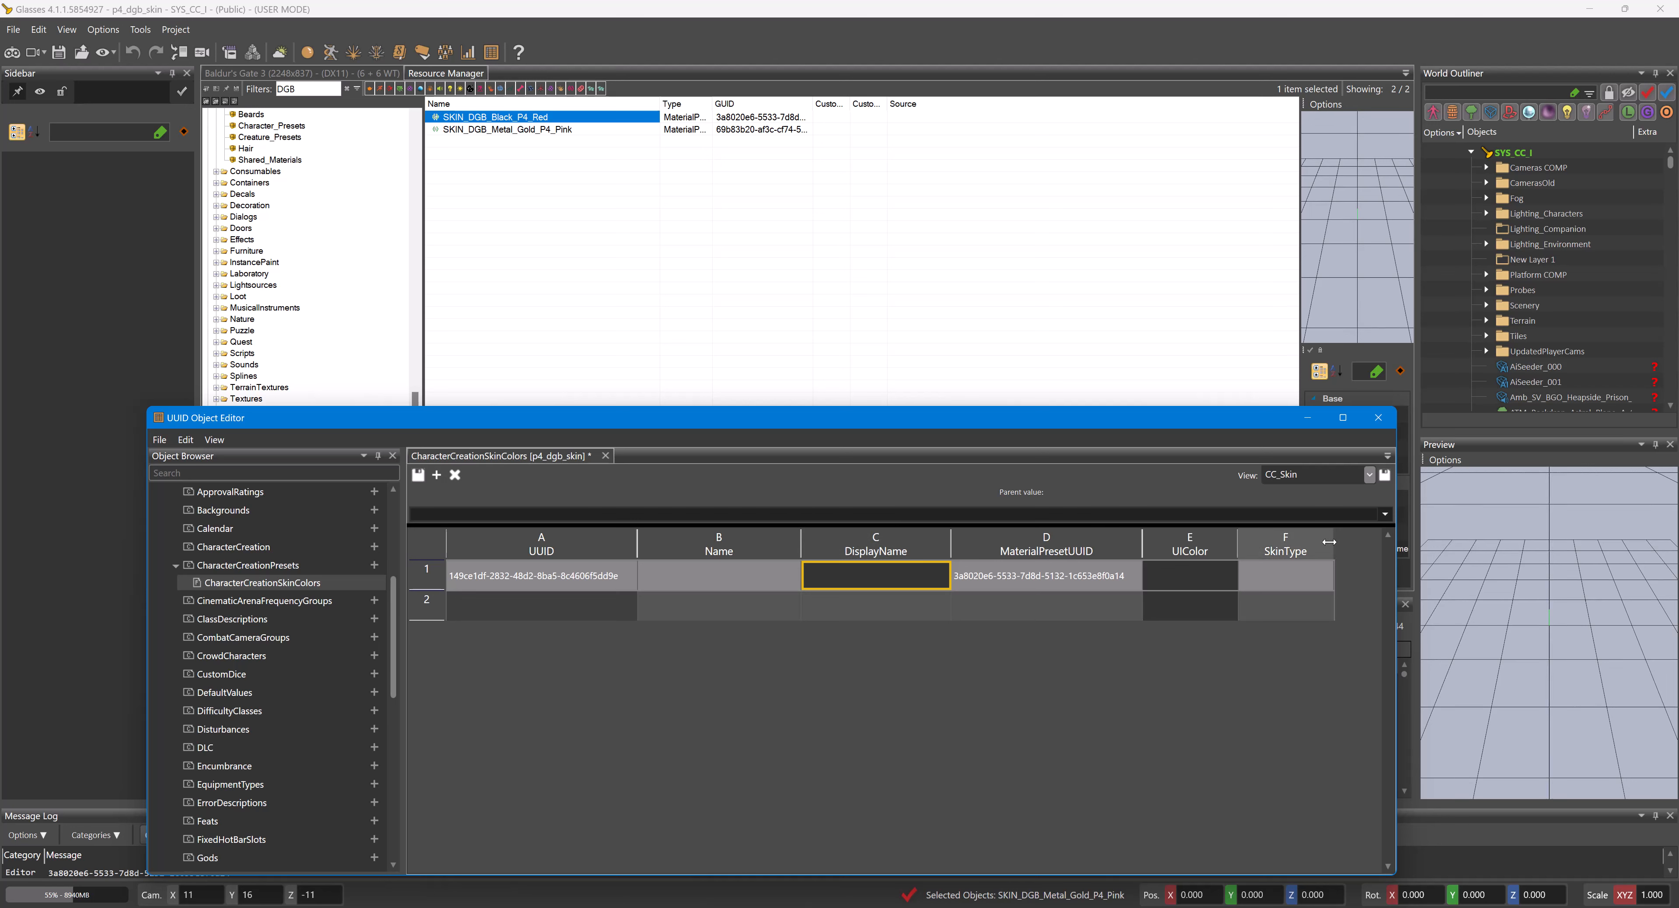
{"action": "left_click_drag", "start_coordinate": [1329, 541], "coordinate": [1372, 541]}
{"action": "left_click", "coordinate": [1385, 474]}
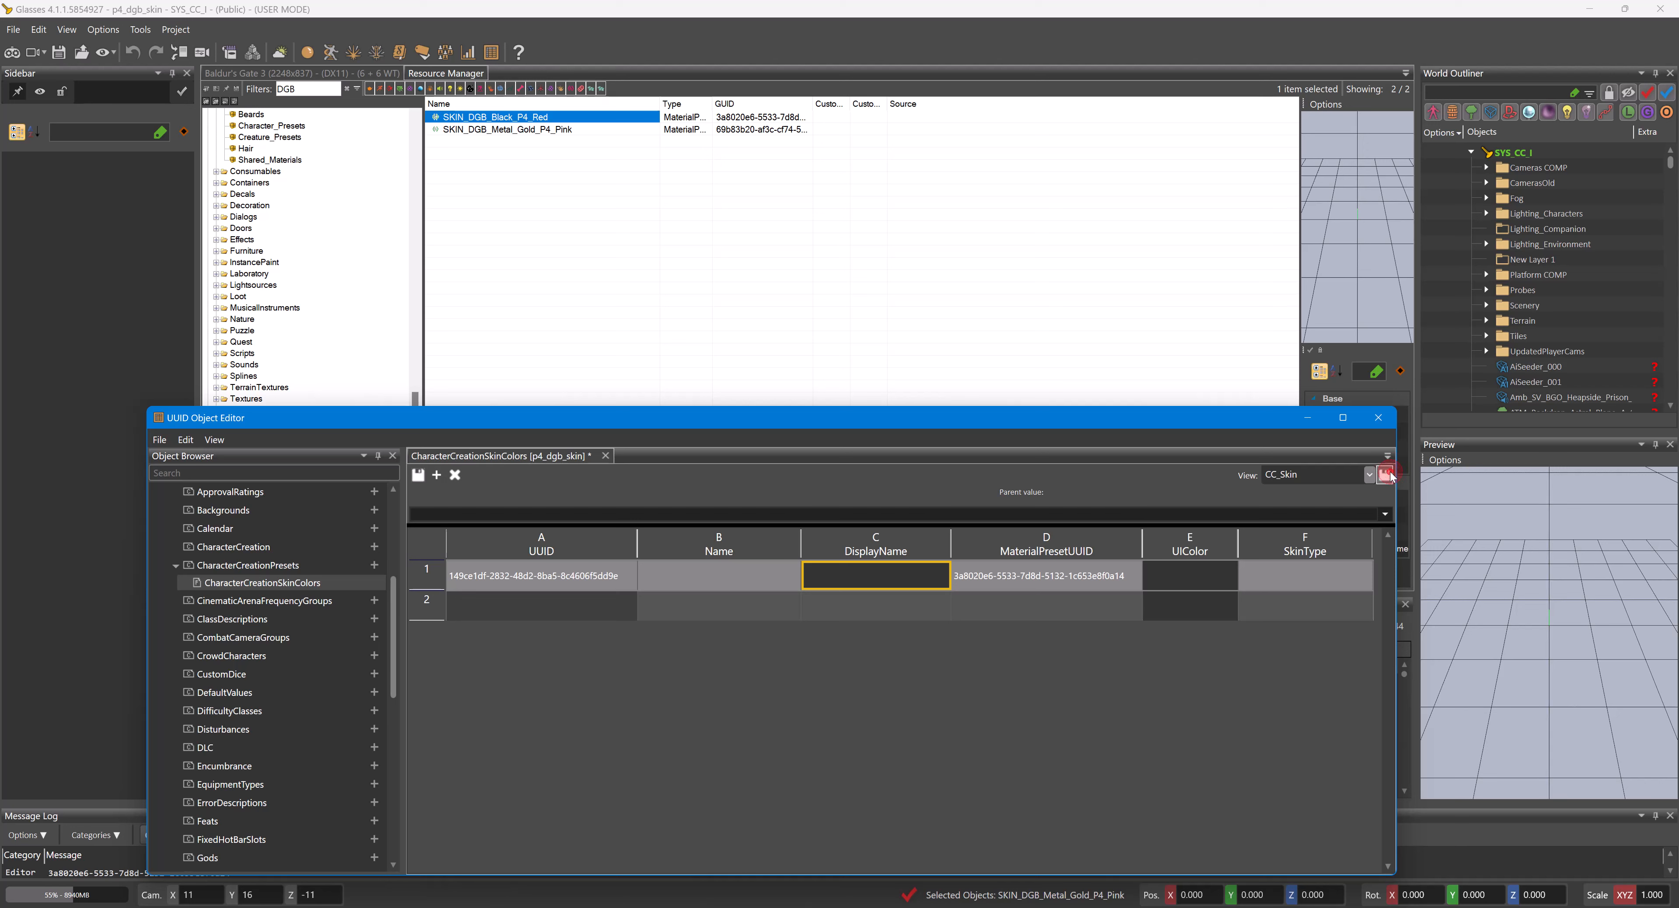
- Set the first row's SkinType to Dragonborn
{"action": "left_click", "coordinate": [1365, 580]}
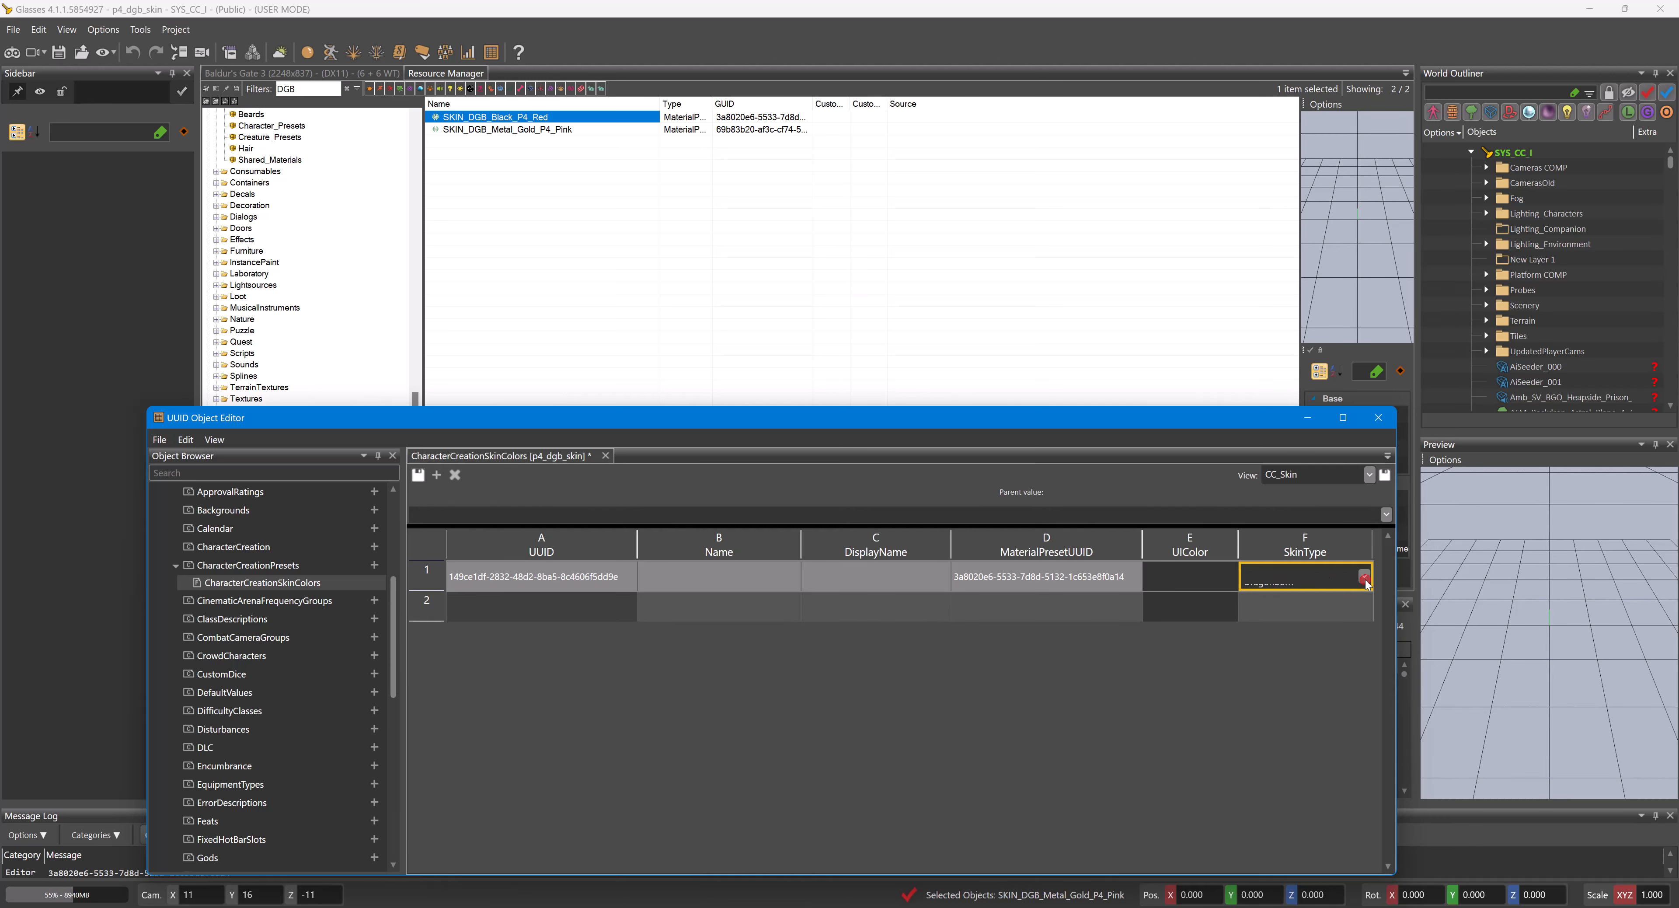
{"action": "left_click", "coordinate": [1364, 576]}
{"action": "left_click", "coordinate": [1274, 618]}
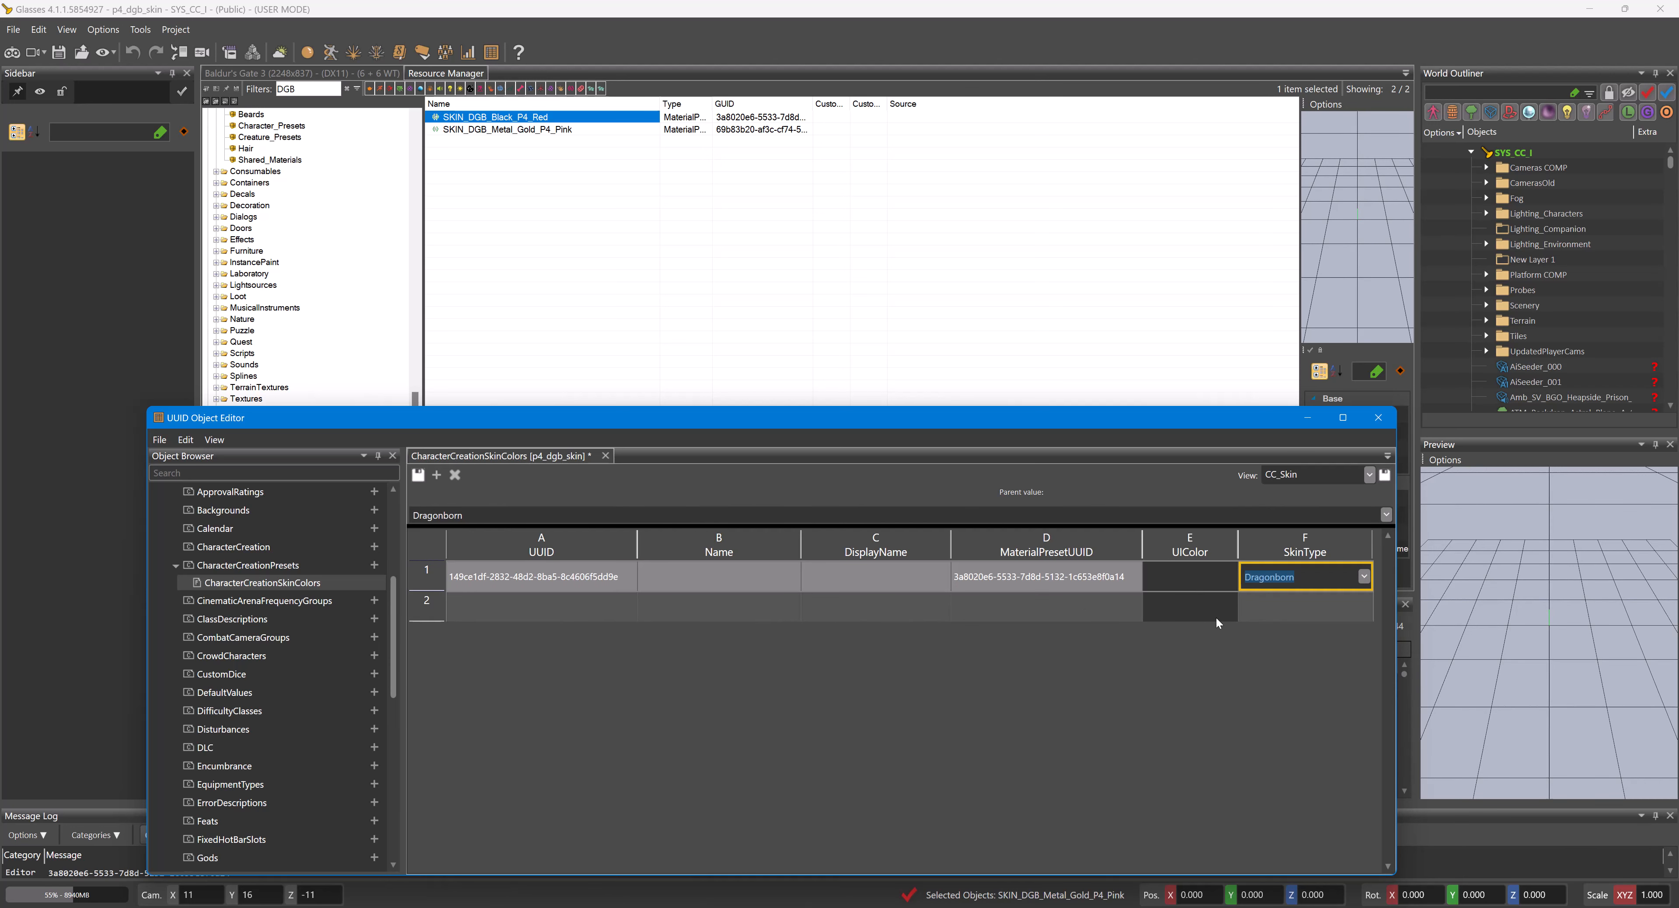
{"action": "left_click", "coordinate": [1201, 613]}
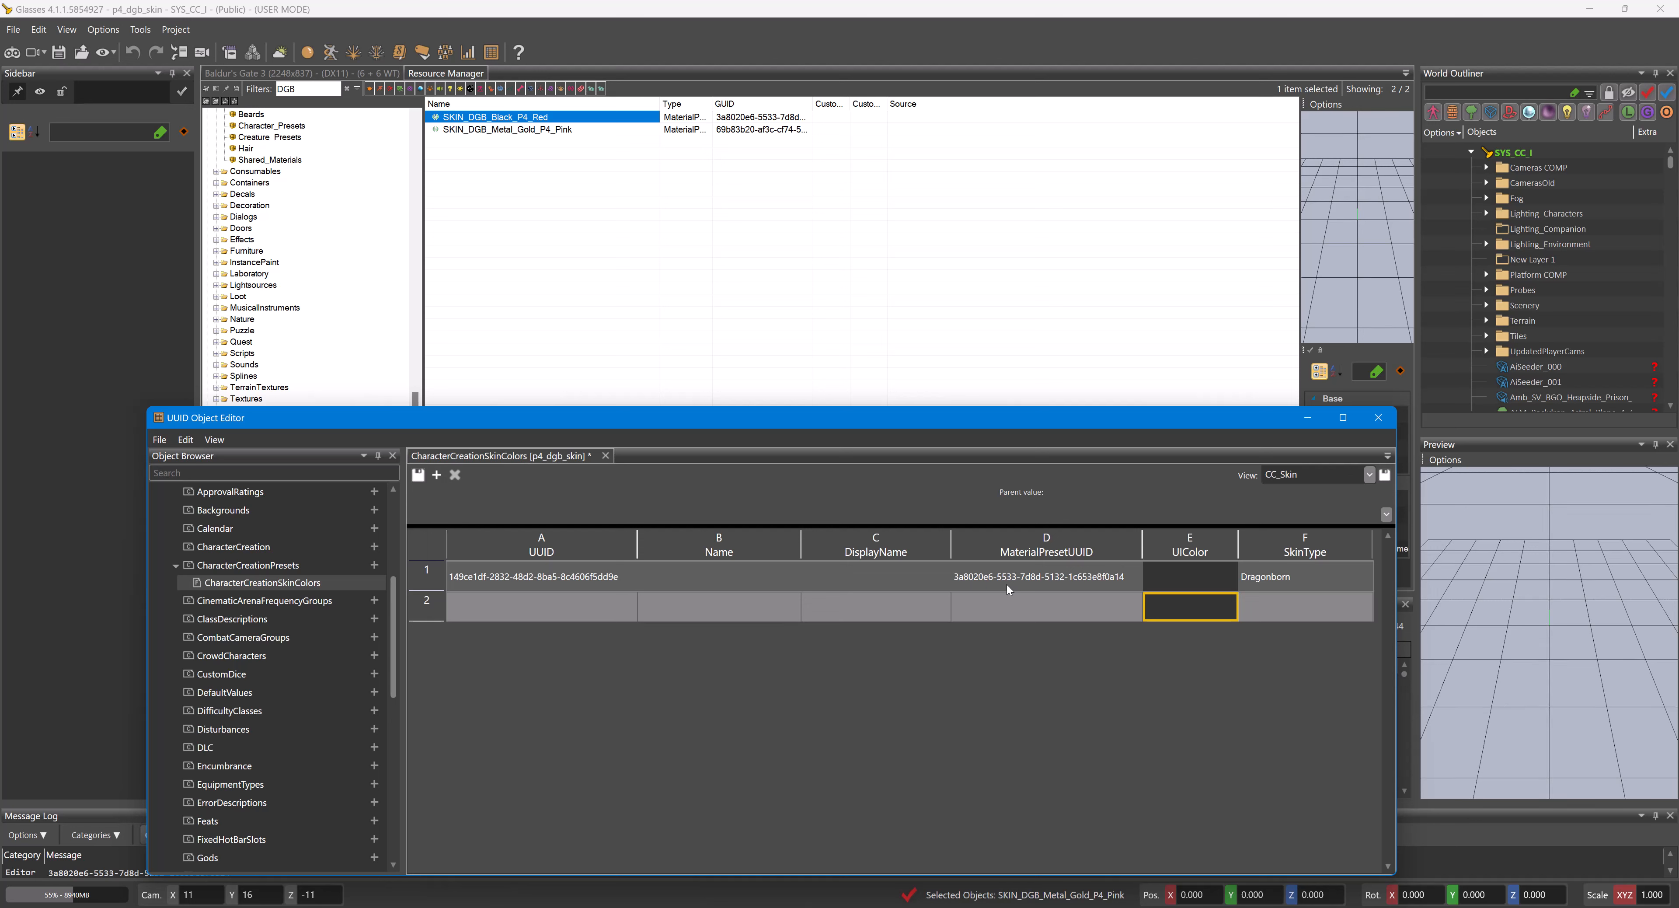
{"action": "left_click", "coordinate": [1198, 582]}
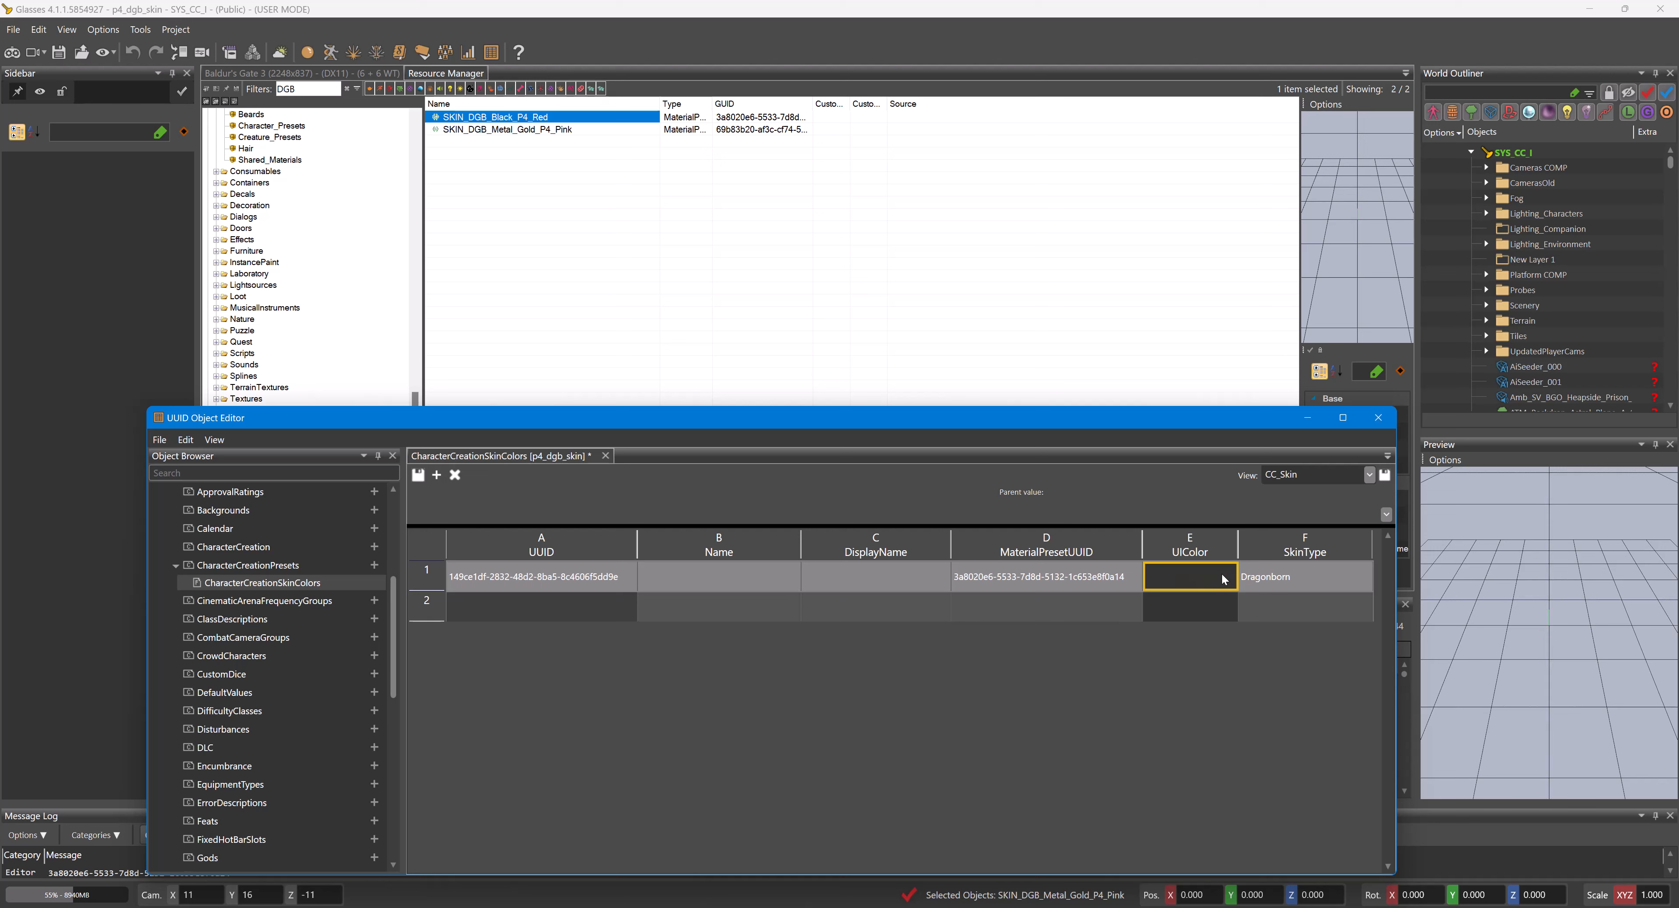
- Add a second row with the same MaterialPresetUUID as the first and set its SkinType to Standard
{"action": "left_click", "coordinate": [1310, 606]}
{"action": "left_click", "coordinate": [1091, 579]}
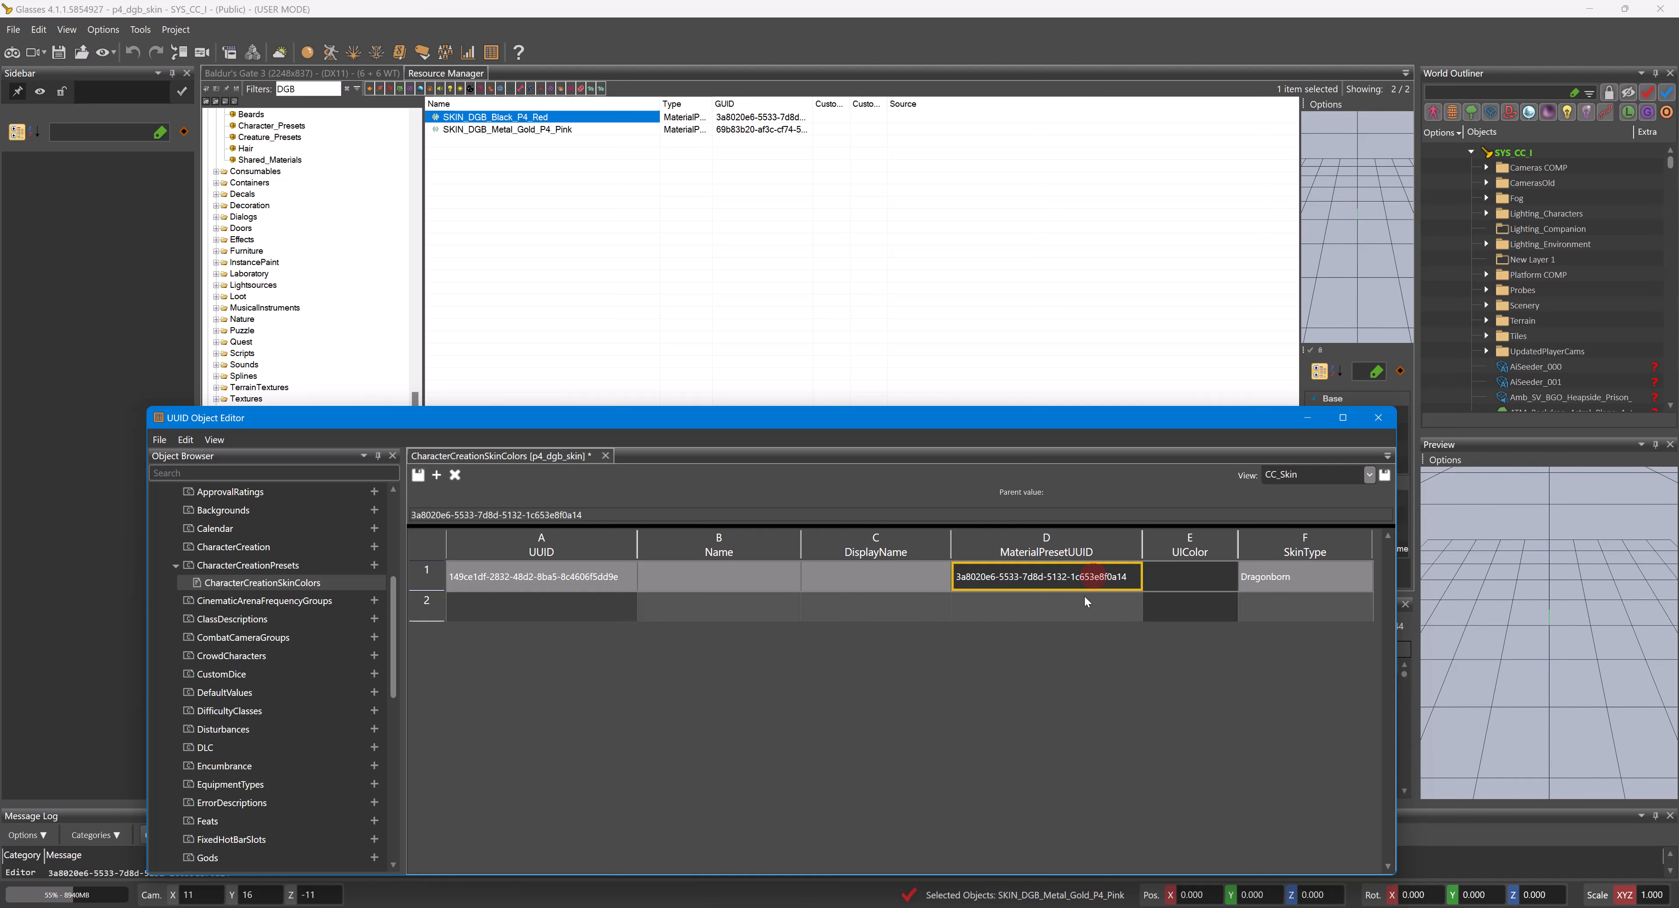
{"action": "left_click", "coordinate": [1091, 605]}
{"action": "key", "text": "ctrl+v"}
{"action": "left_click", "coordinate": [1361, 606]}
{"action": "left_click", "coordinate": [1363, 606]}
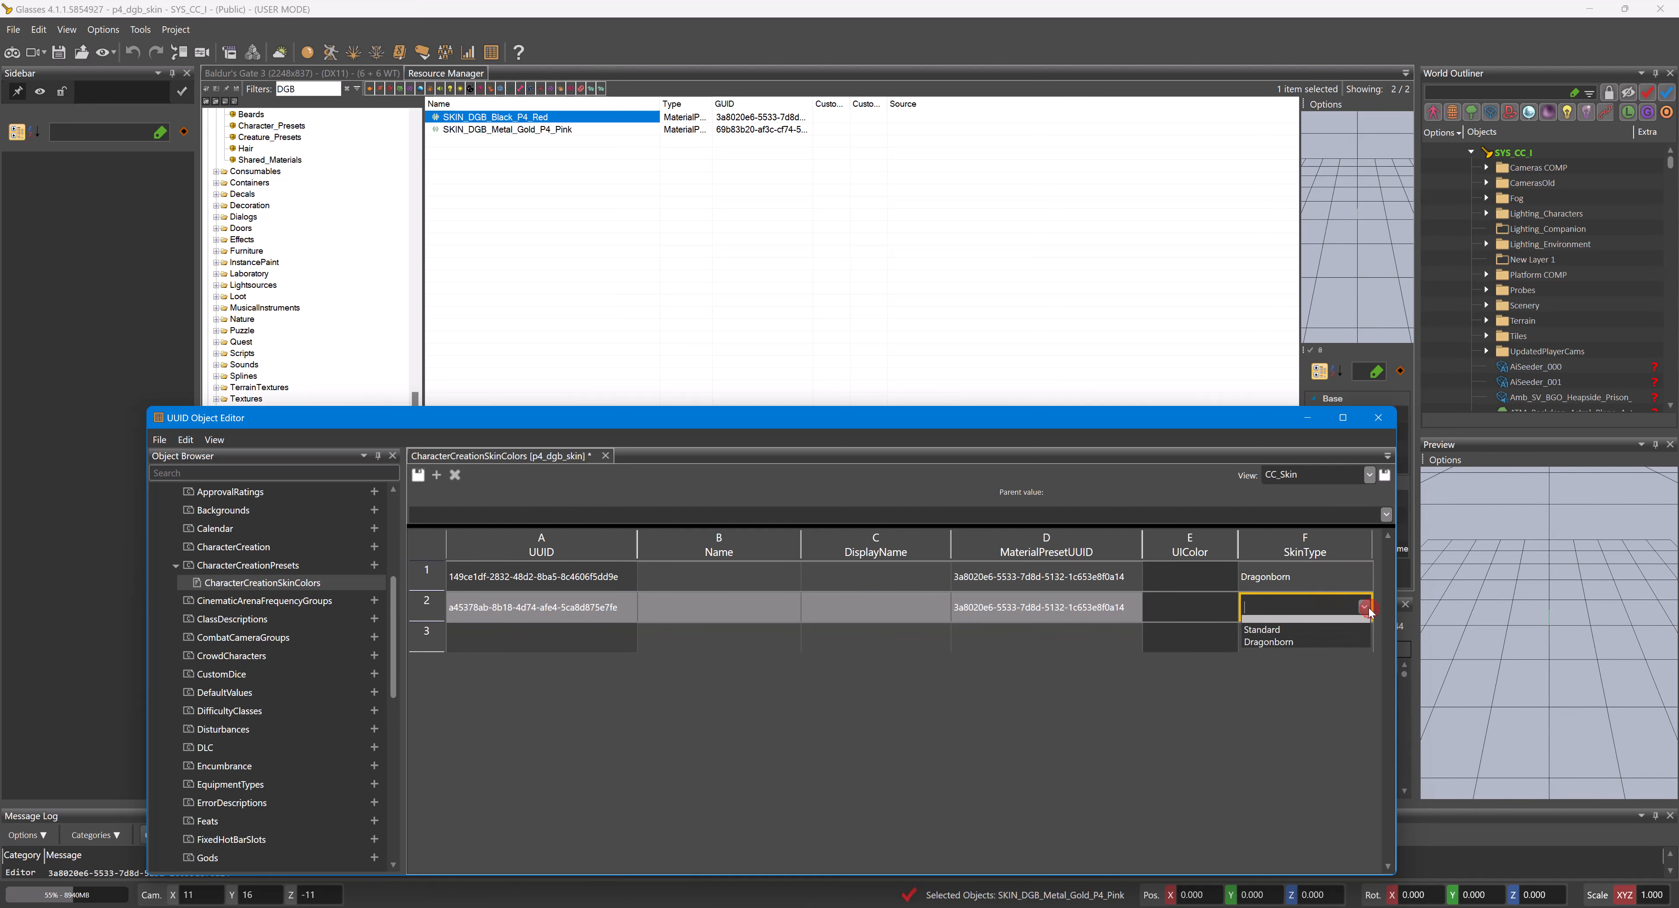
{"action": "left_click", "coordinate": [1340, 634]}
{"action": "left_click", "coordinate": [1191, 605]}
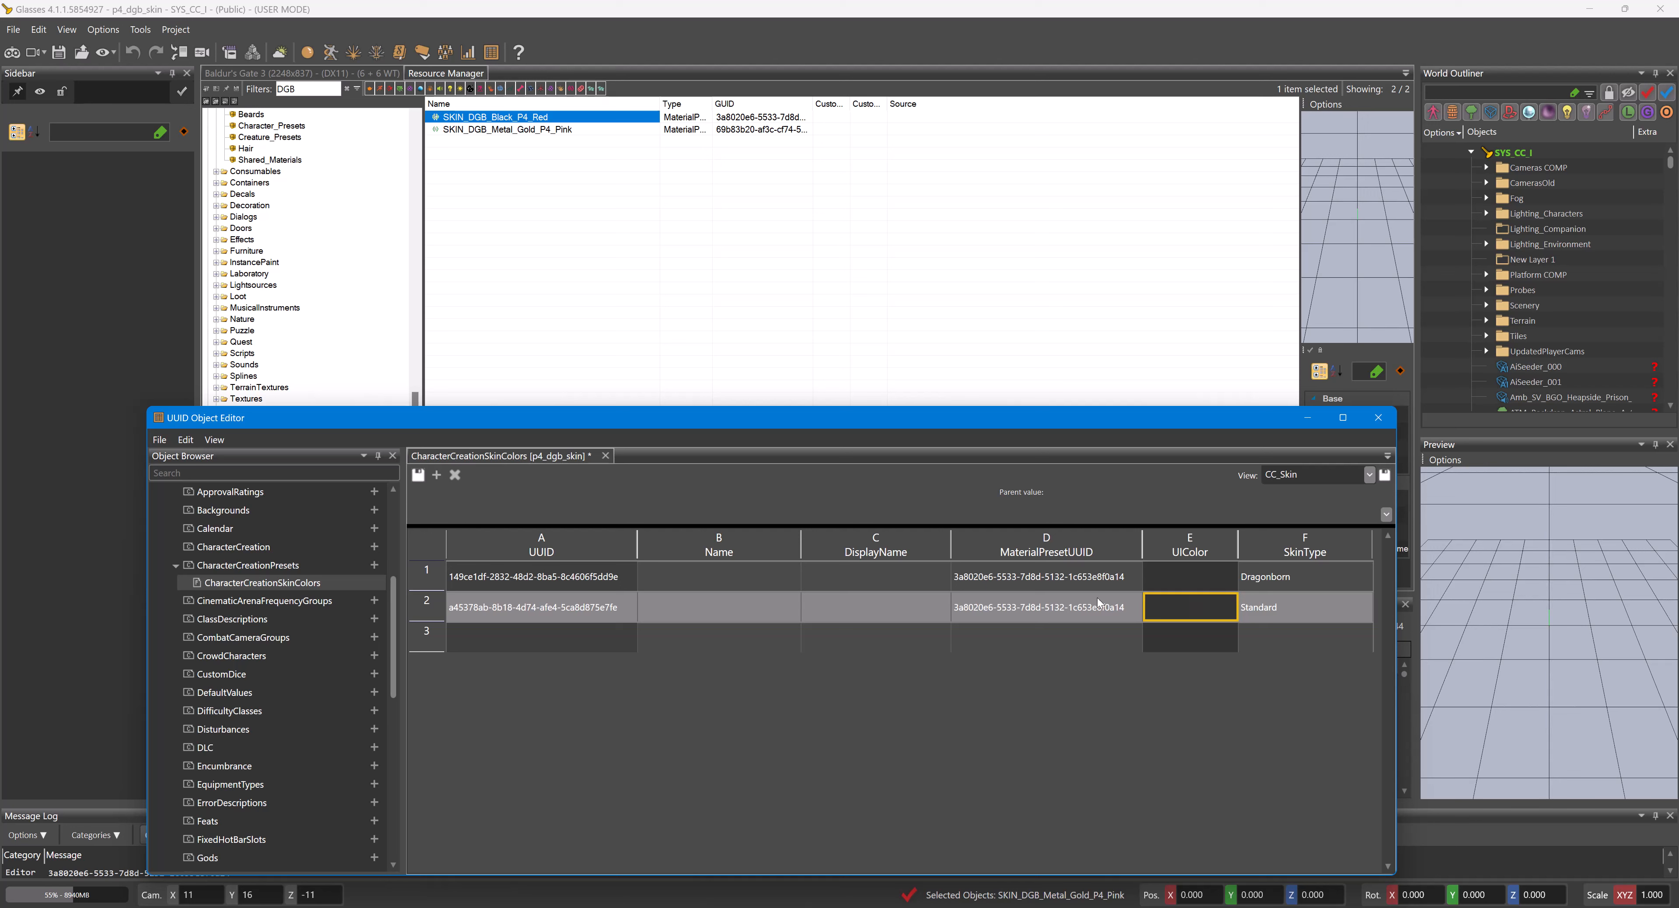
- Set the DisplayName of both rows to P4_DGB_Black_Skin_Red
{"action": "left_click", "coordinate": [850, 575]}
{"action": "left_click", "coordinate": [885, 572]}
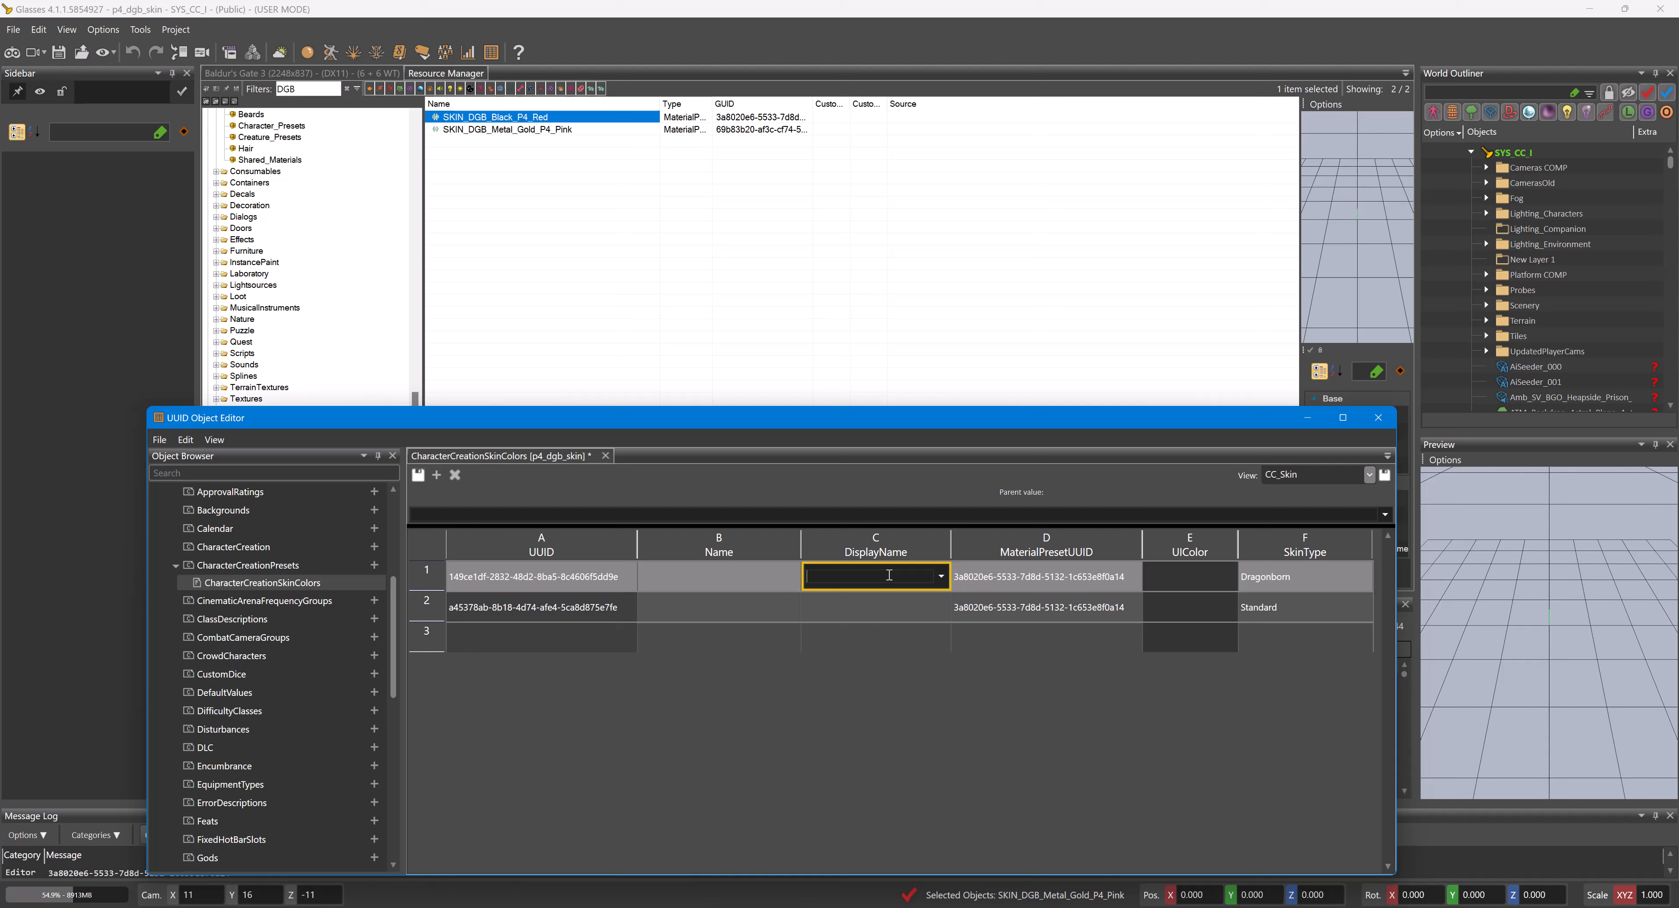
{"action": "type", "text": "P4_DGB_Black_Skin_Red"}
{"action": "key", "text": "ctrl+a"}
{"action": "key", "text": "ctrl+c"}
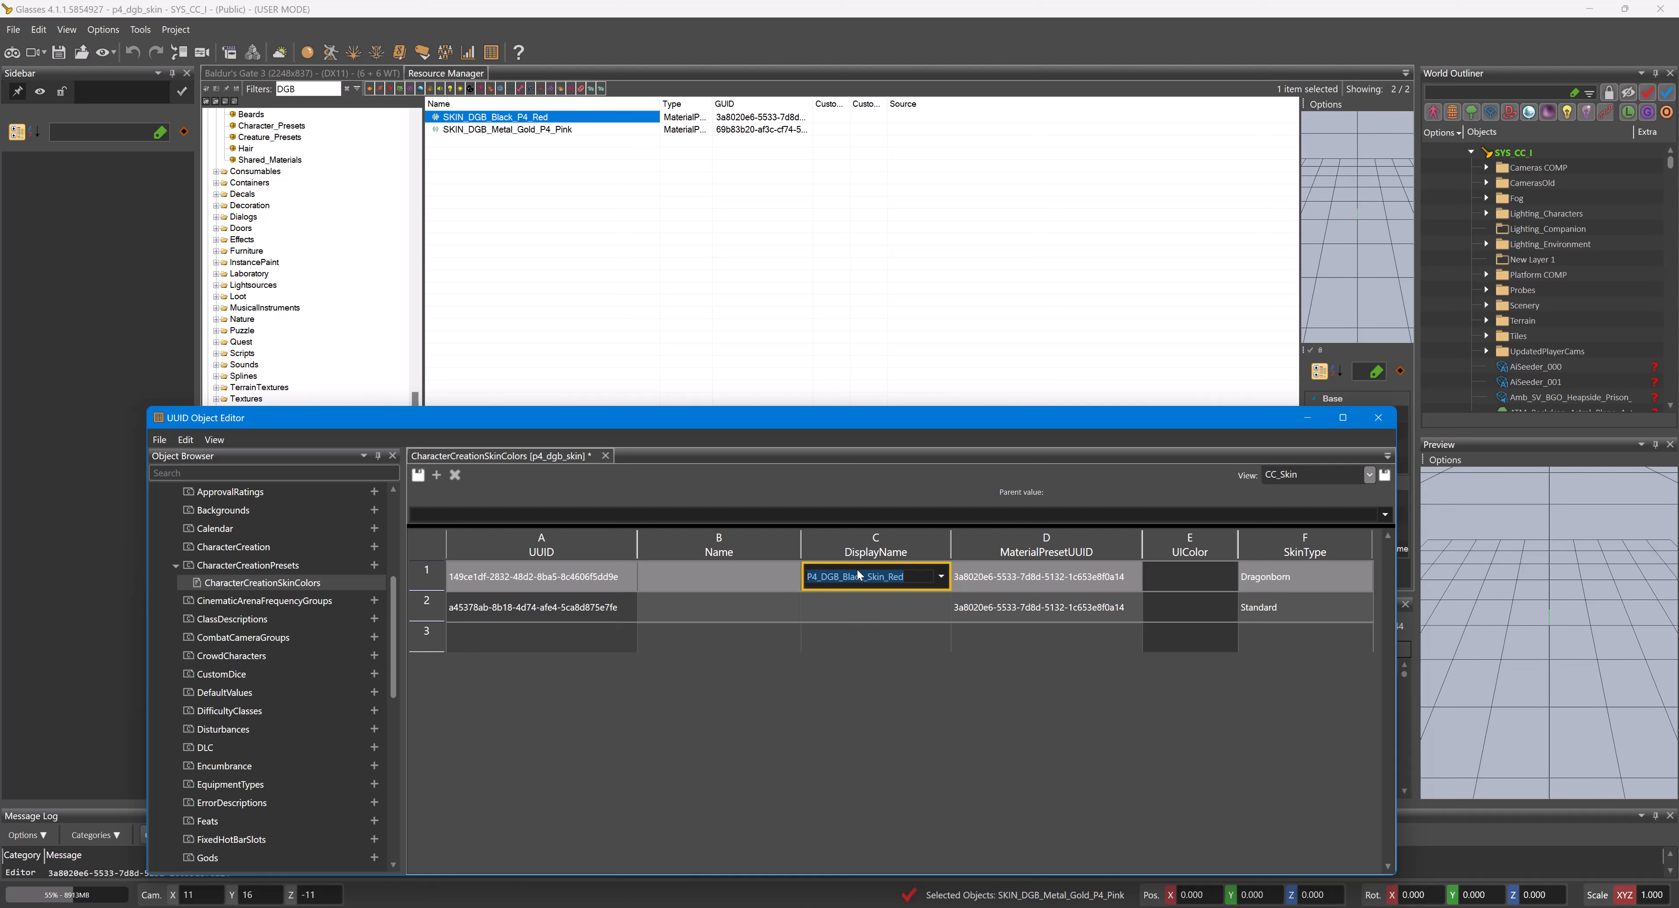
{"action": "left_click", "coordinate": [887, 608]}
{"action": "double_click", "coordinate": [888, 608]}
{"action": "key", "text": "ctrl+v"}
- Fill in the Name of both rows with P4_DGB_Black_Skin_Red
{"action": "double_click", "coordinate": [709, 576]}
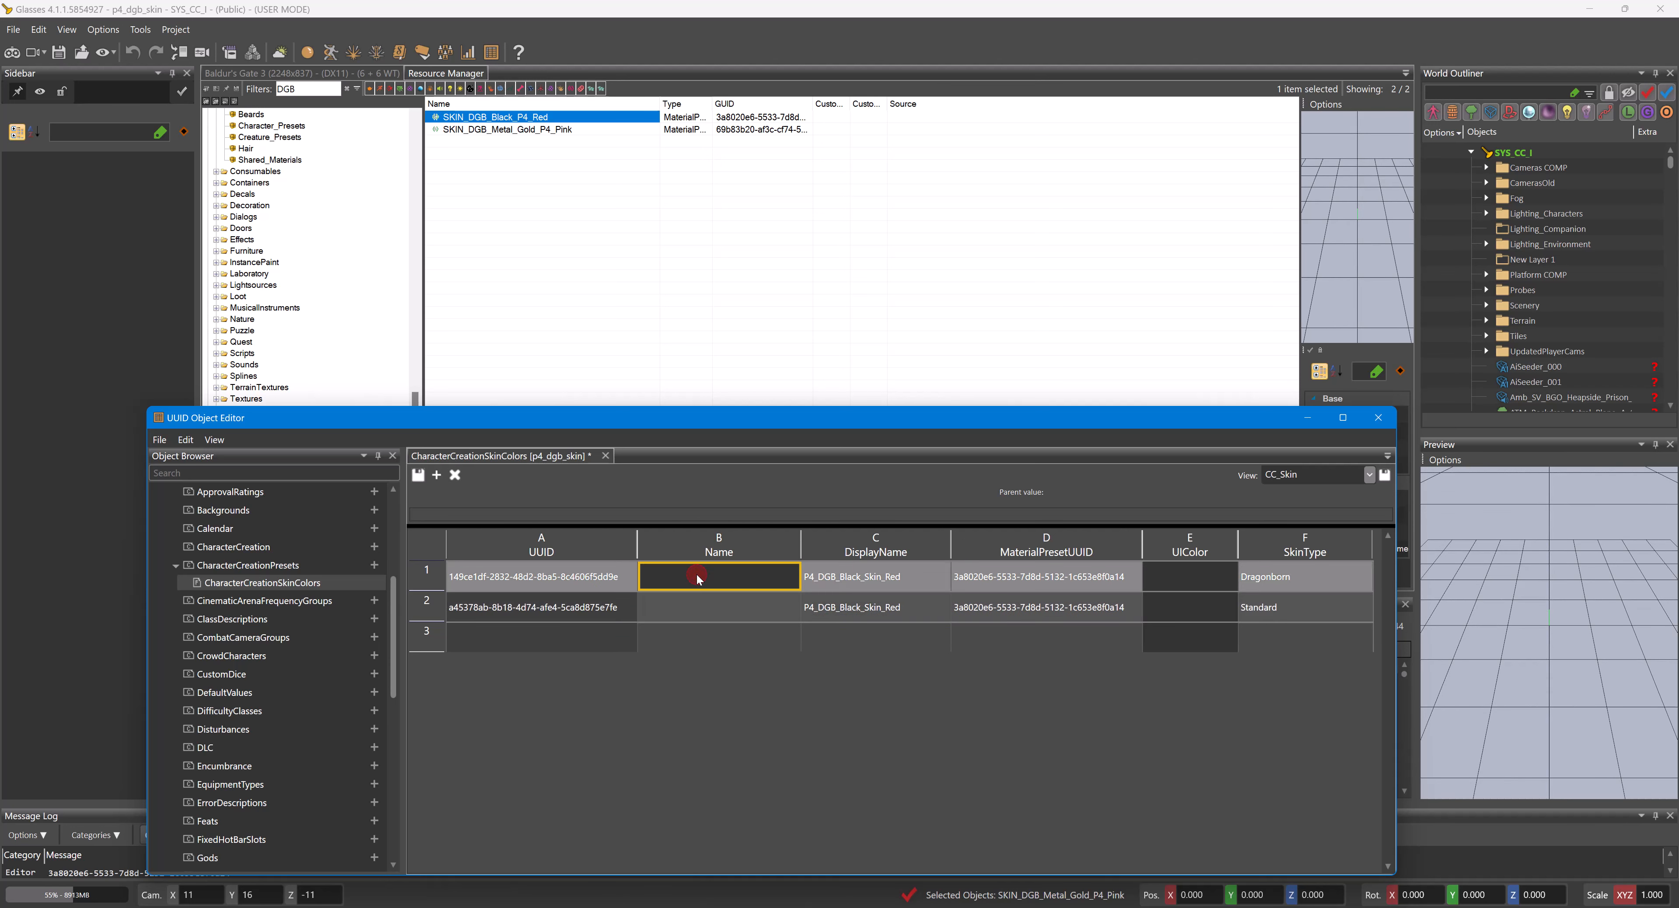
{"action": "key", "text": "ctrl+v"}
{"action": "double_click", "coordinate": [710, 607]}
{"action": "key", "text": "ctrl+v"}
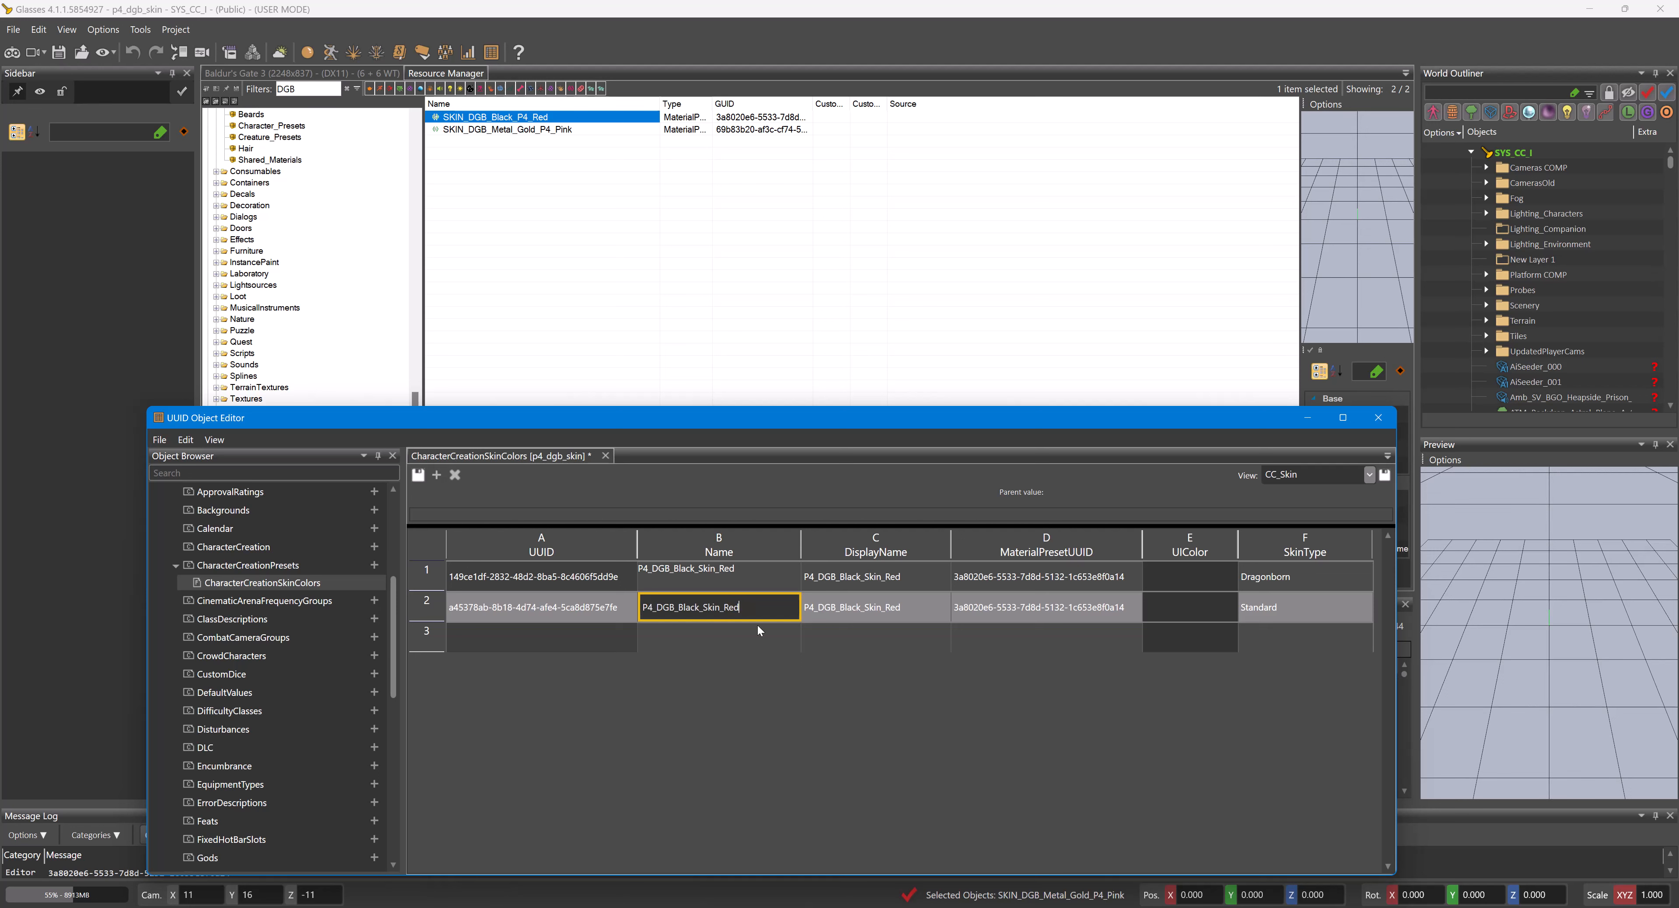
{"action": "left_click", "coordinate": [786, 642]}
- Copy the sc_MelaninColor hex value from the SKIN_DGB_Black_P4_Red preset, then close the preset without changing it
{"action": "left_click", "coordinate": [1199, 580]}
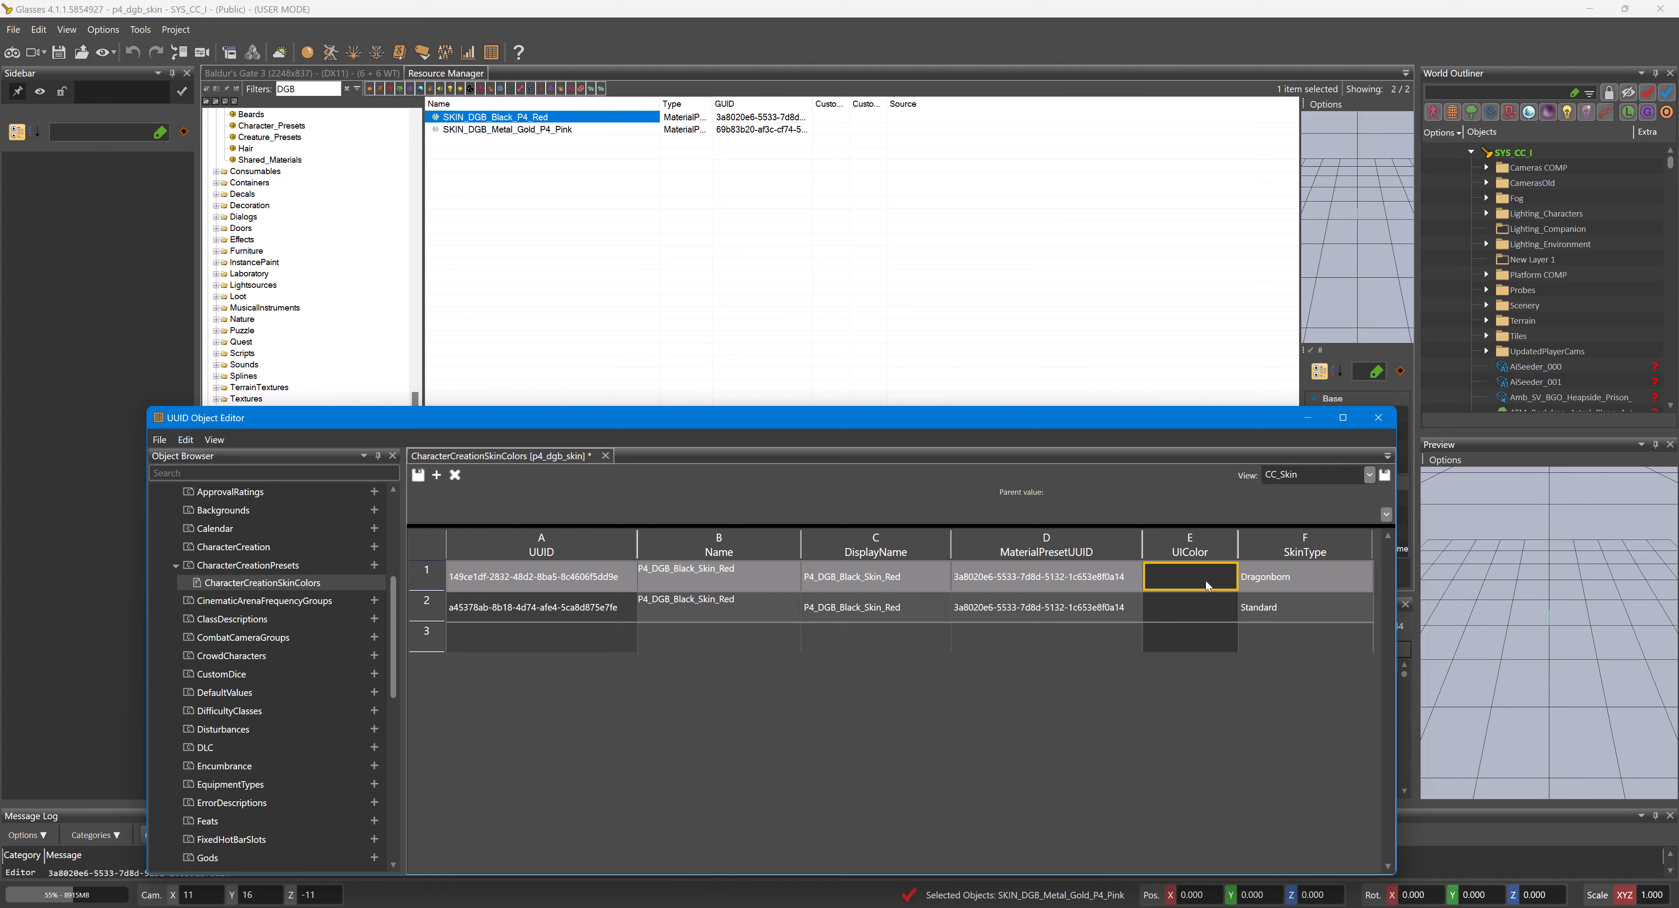
{"action": "left_click", "coordinate": [513, 118]}
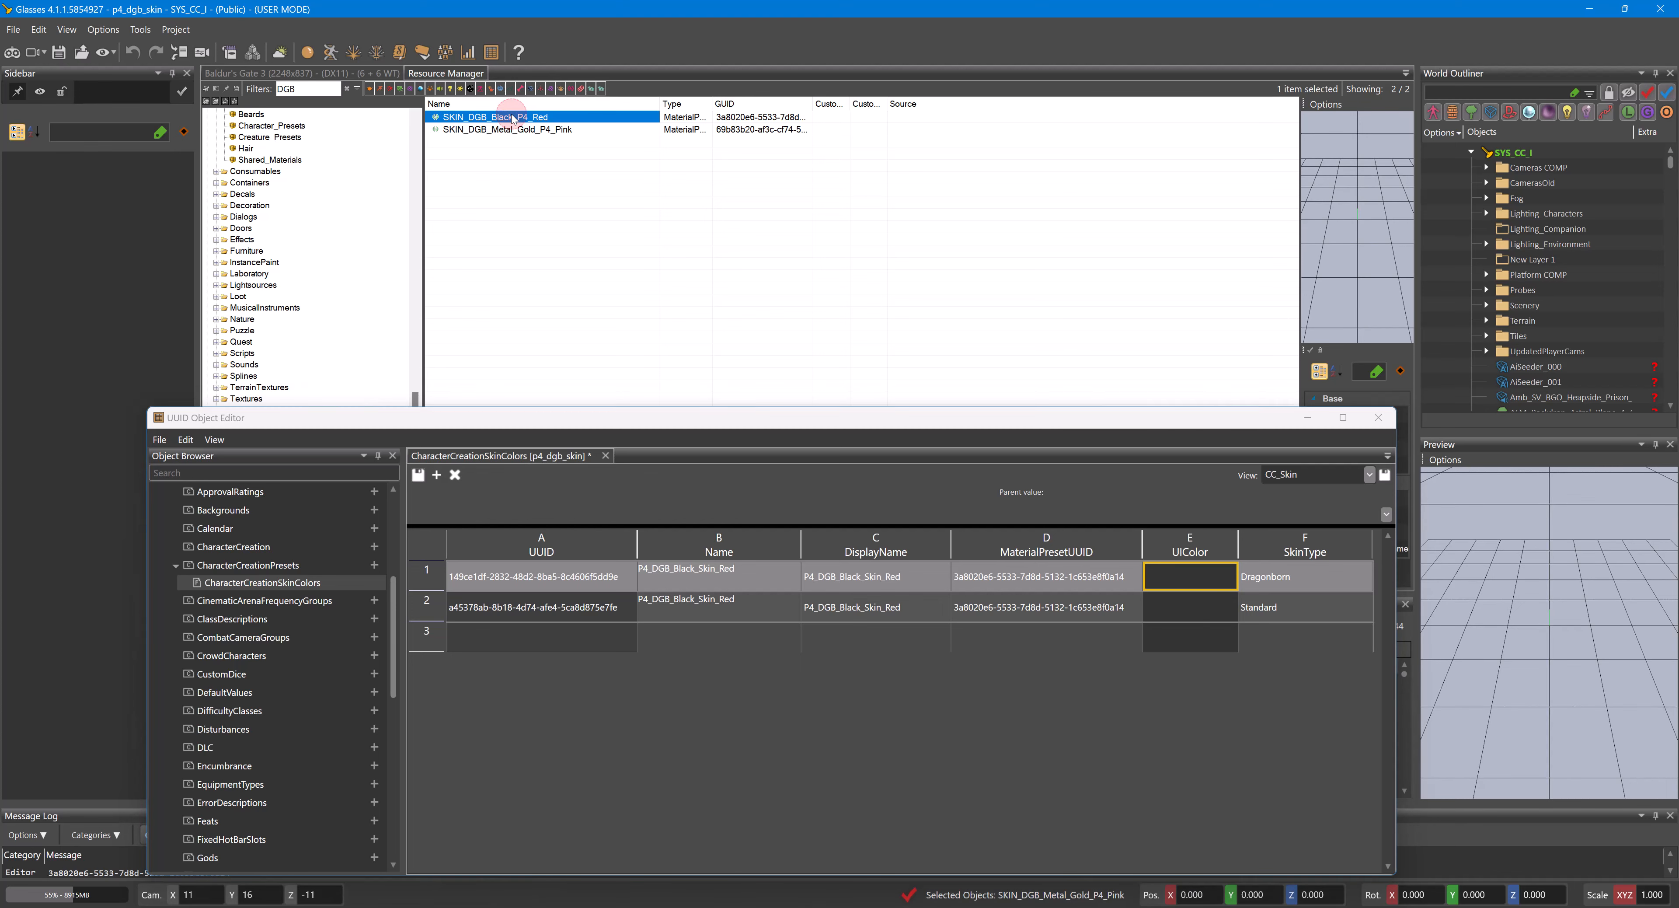
{"action": "left_click_drag", "start_coordinate": [403, 151], "coordinate": [437, 112]}
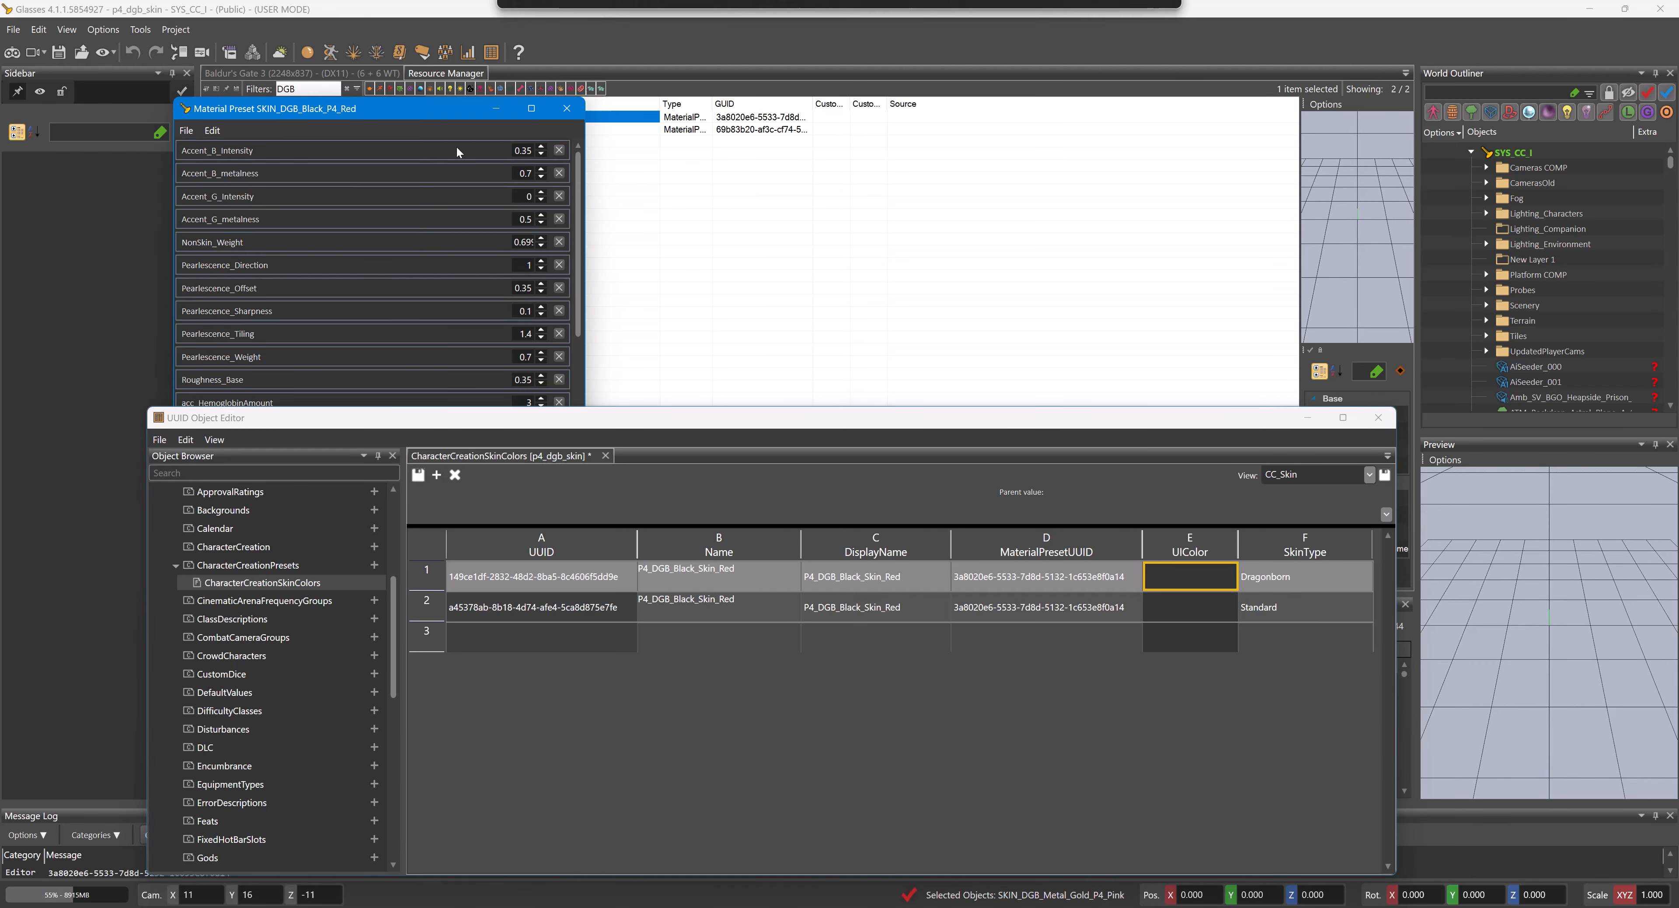
{"action": "left_click", "coordinate": [1308, 418]}
{"action": "scroll", "coordinate": [386, 358], "scroll_direction": "down", "scroll_amount": 9}
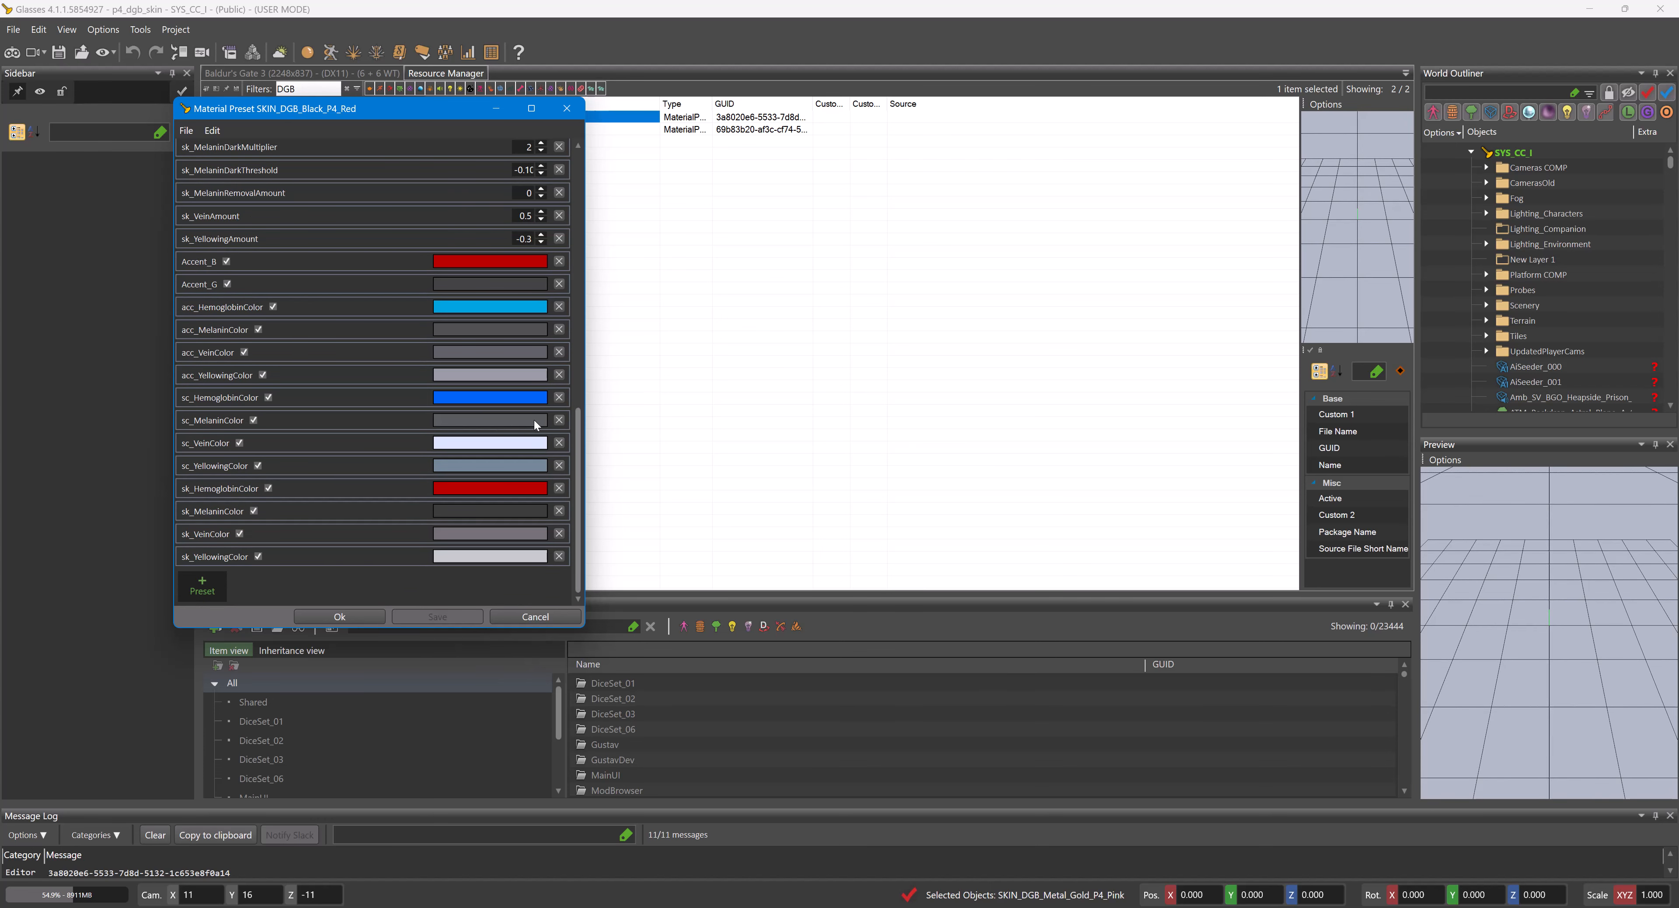
{"action": "left_click", "coordinate": [515, 423]}
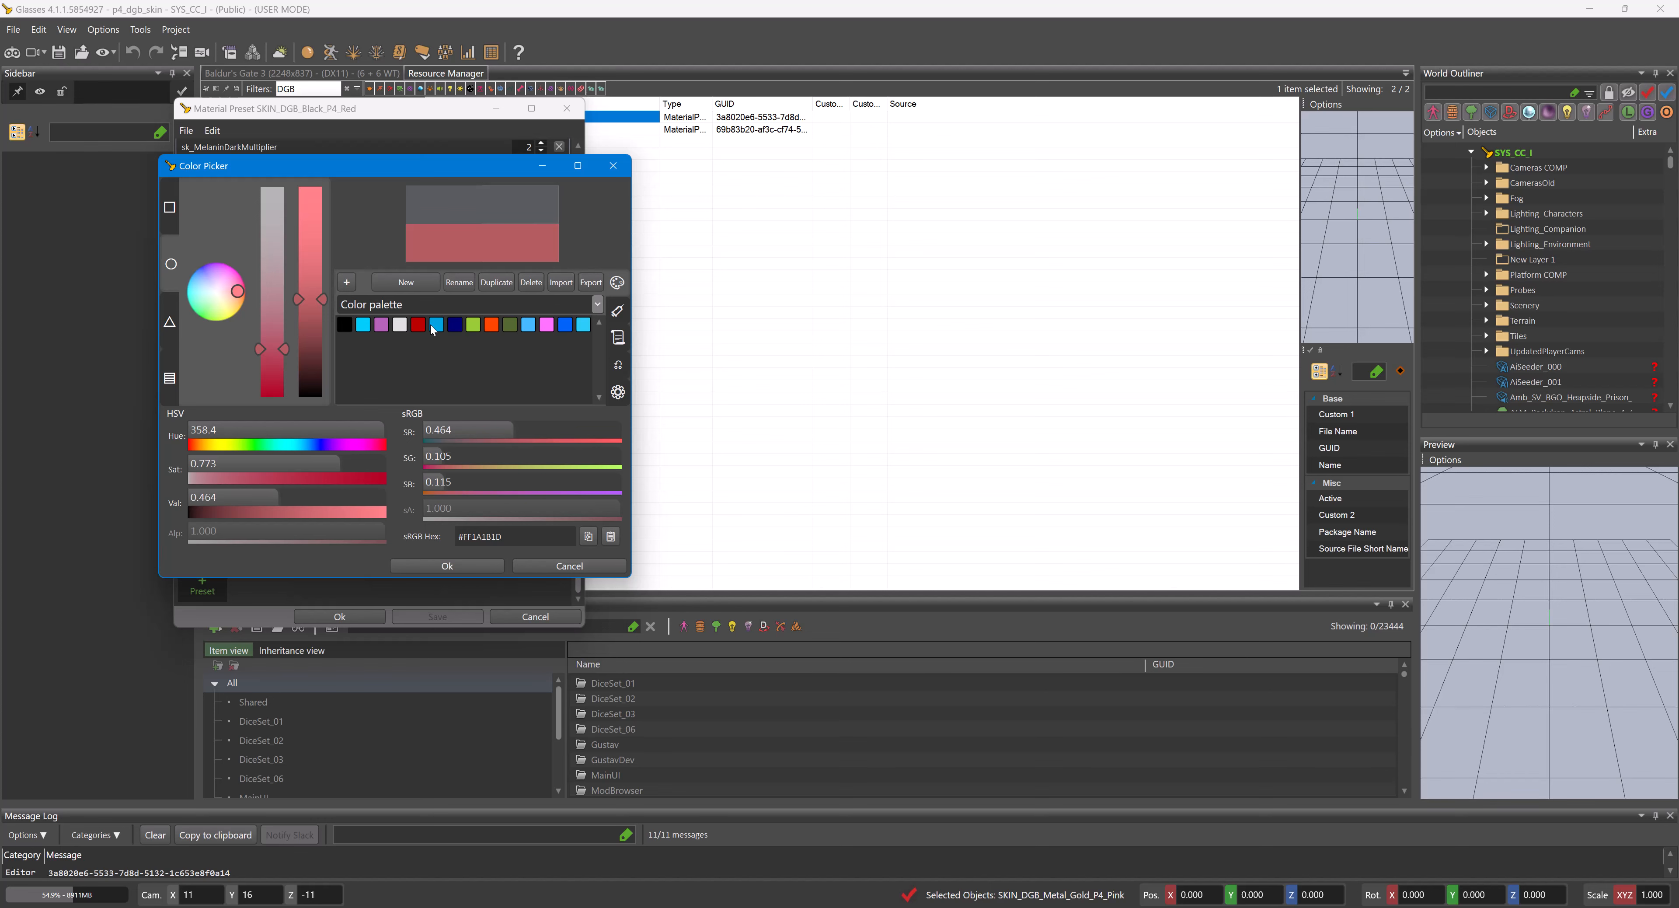
{"action": "left_click", "coordinate": [584, 565]}
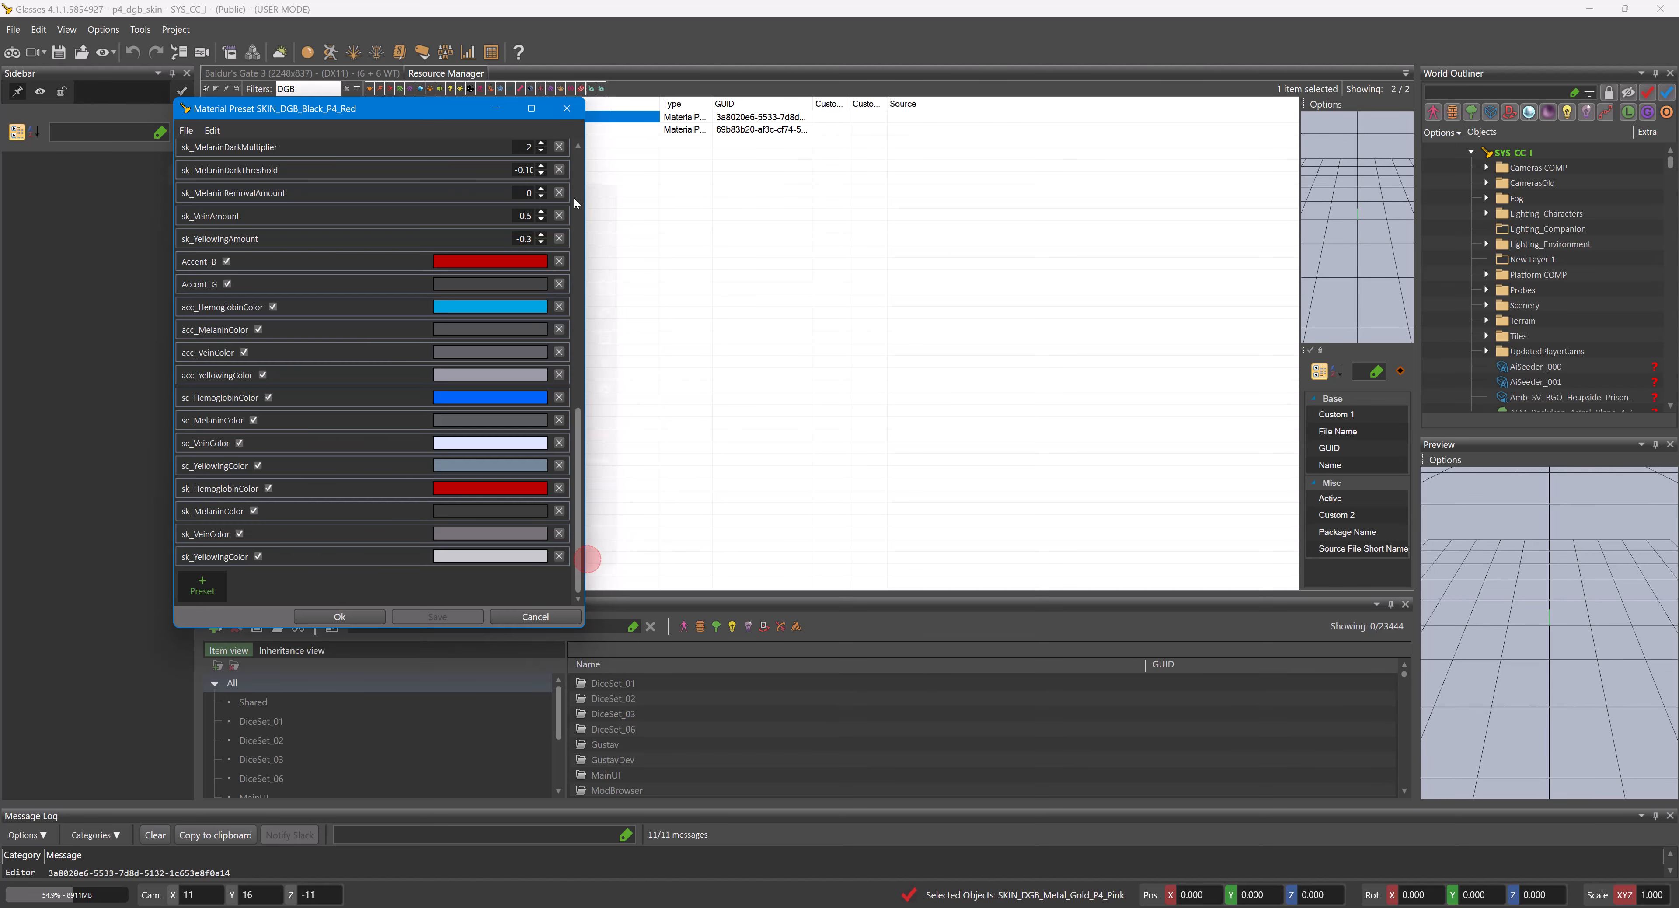
{"action": "left_click", "coordinate": [566, 109]}
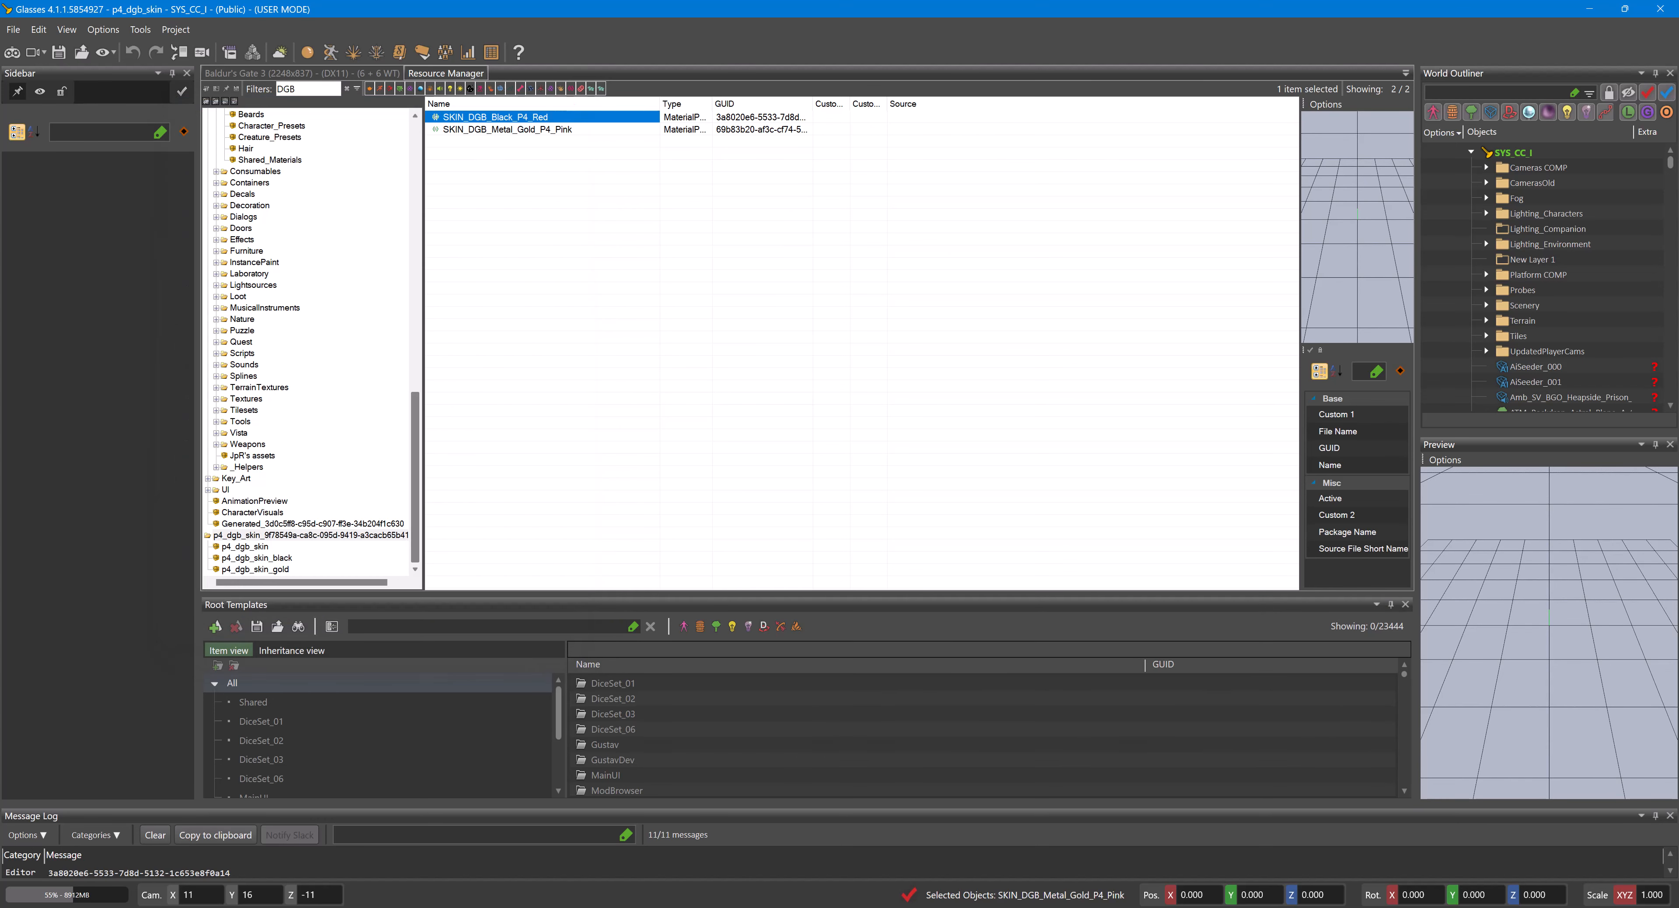
- Return to the UUID Object Editor and set the first row's UIColor to #FF1A1B1D
{"action": "left_click", "coordinate": [934, 859]}
{"action": "left_click", "coordinate": [1227, 573]}
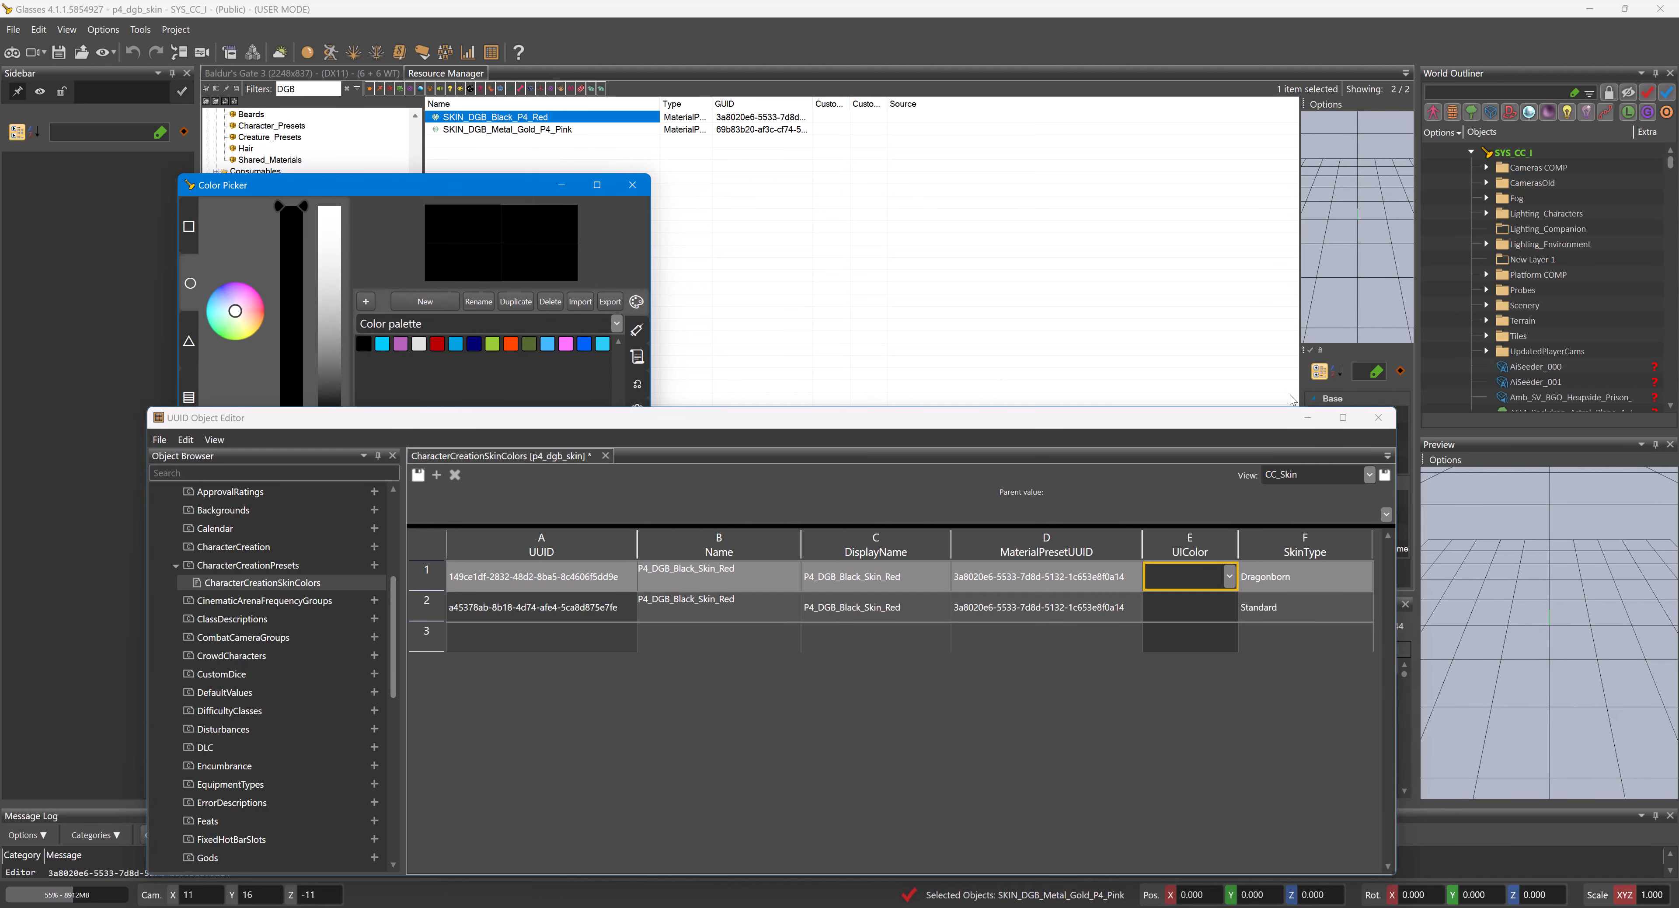
{"action": "left_click_drag", "start_coordinate": [597, 187], "coordinate": [1567, 90]}
{"action": "left_click", "coordinate": [1600, 456]}
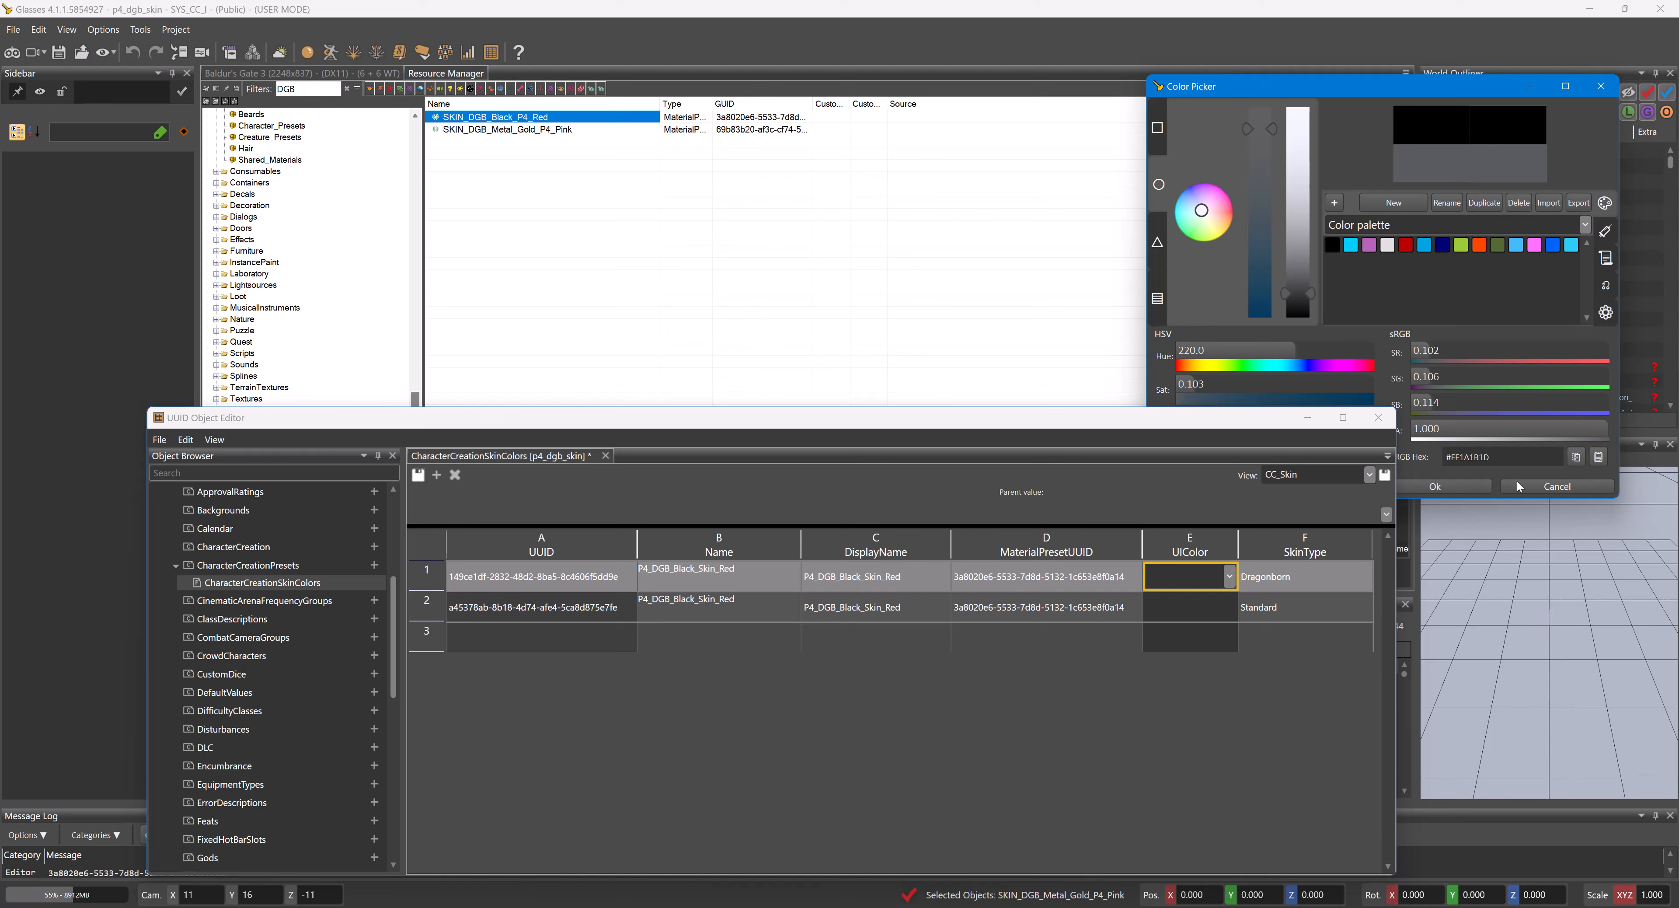
{"action": "left_click", "coordinate": [1477, 486]}
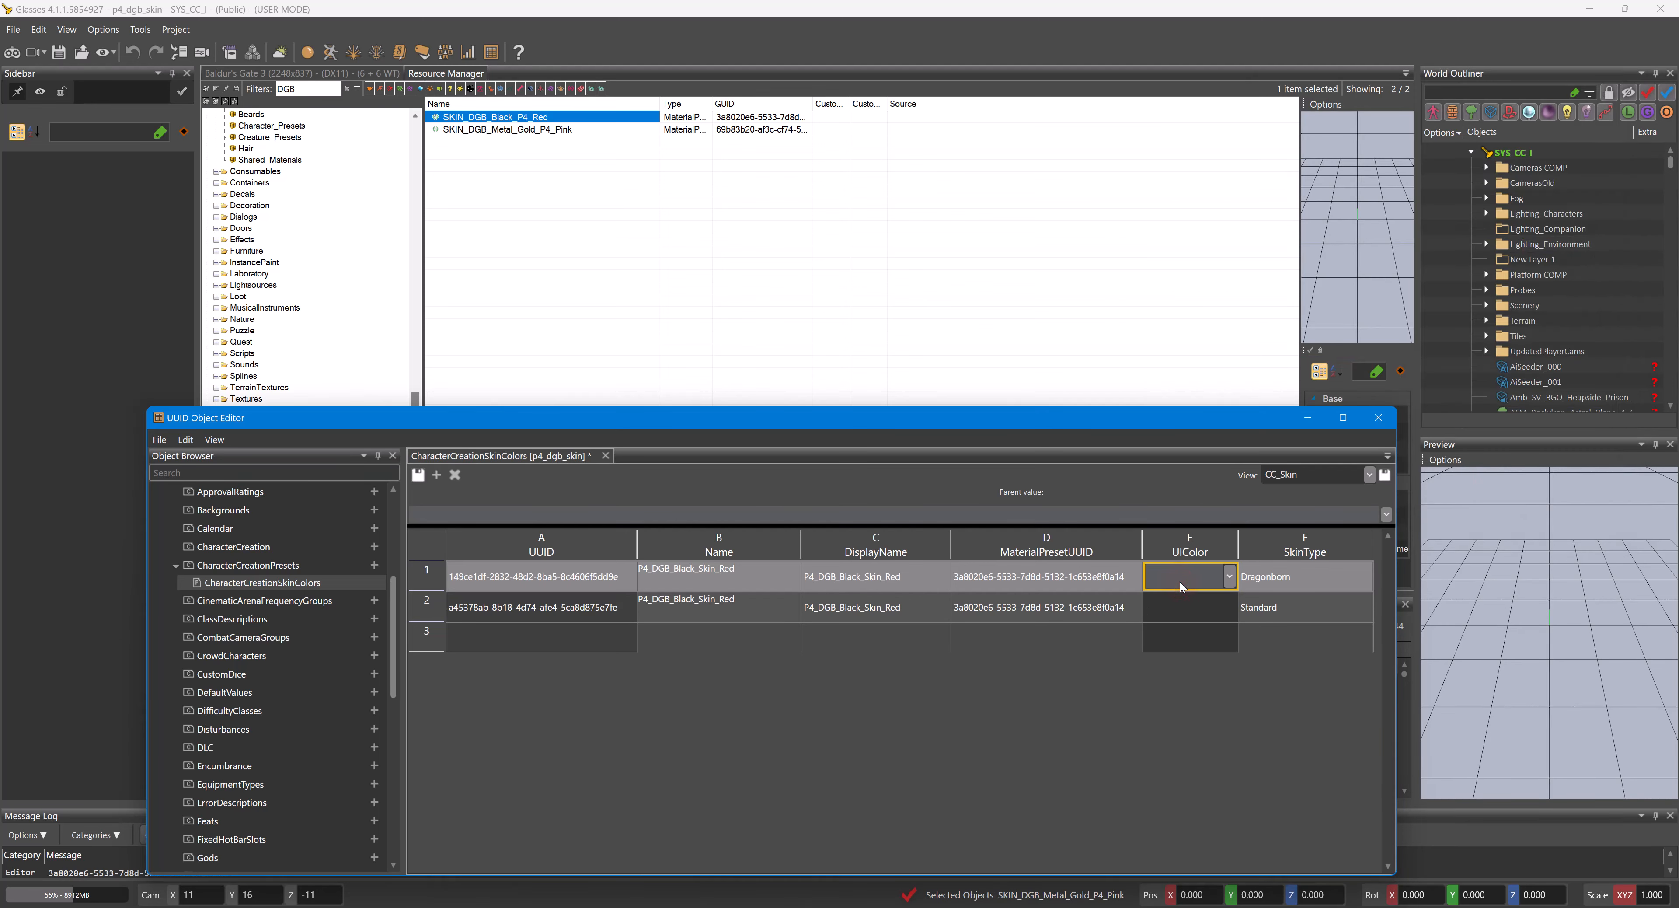
{"action": "left_click", "coordinate": [1188, 600]}
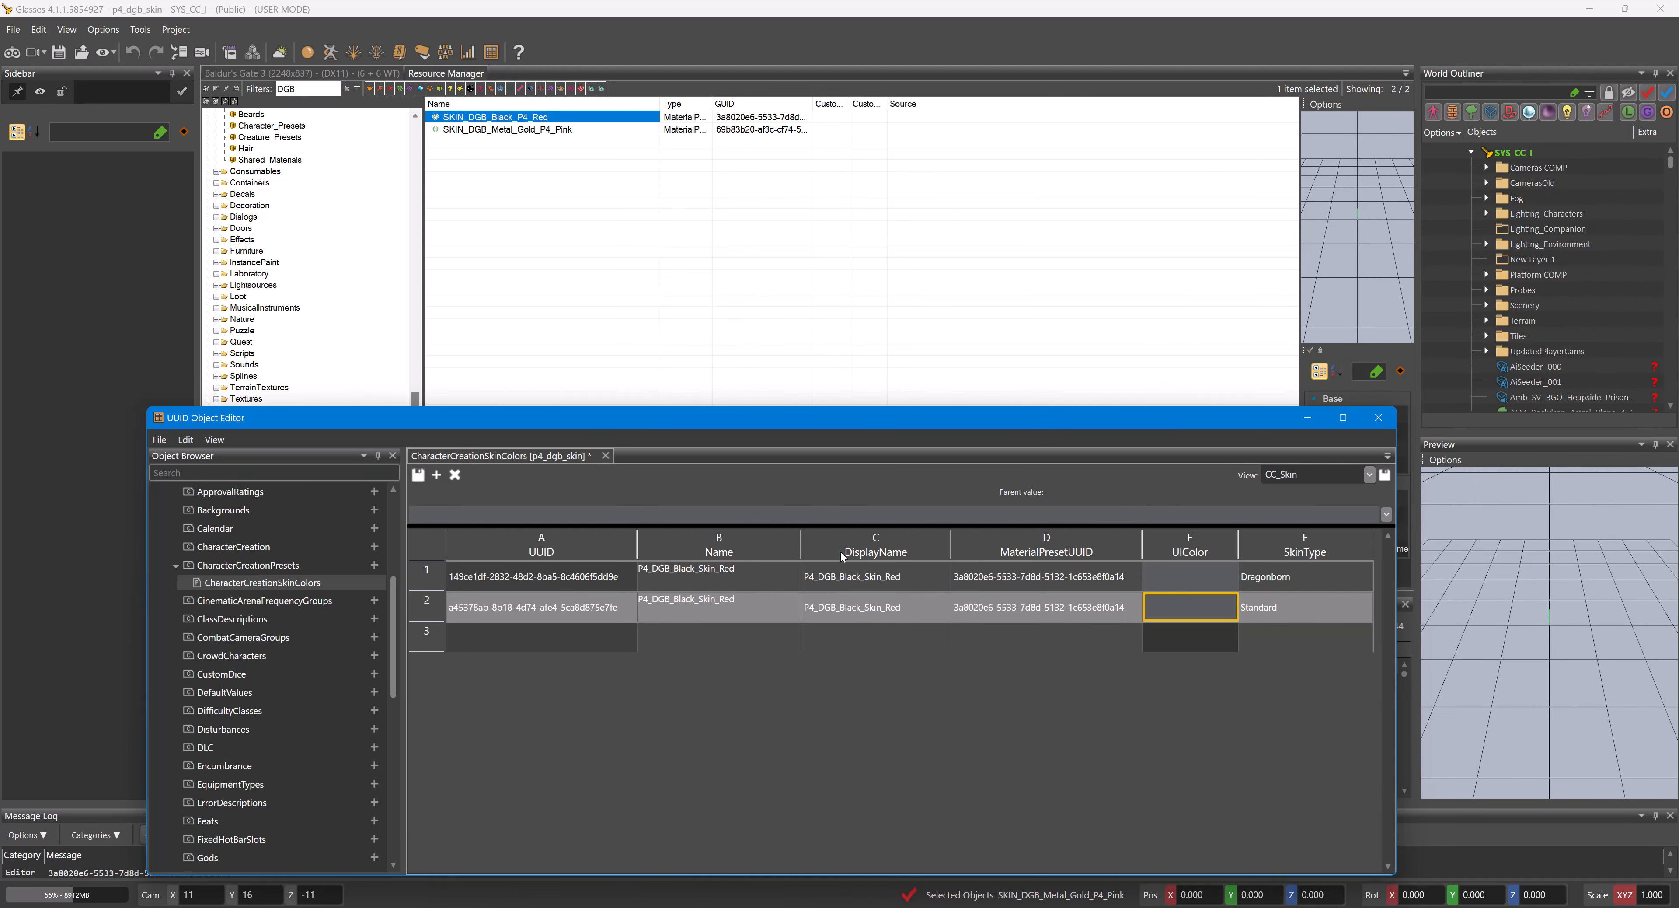
- Add a third row using the SKIN_DGB_Metal_Gold_P4_Pink preset's GUID as MaterialPresetUUID and Dragonborn as SkinType
{"action": "right_click", "coordinate": [507, 129]}
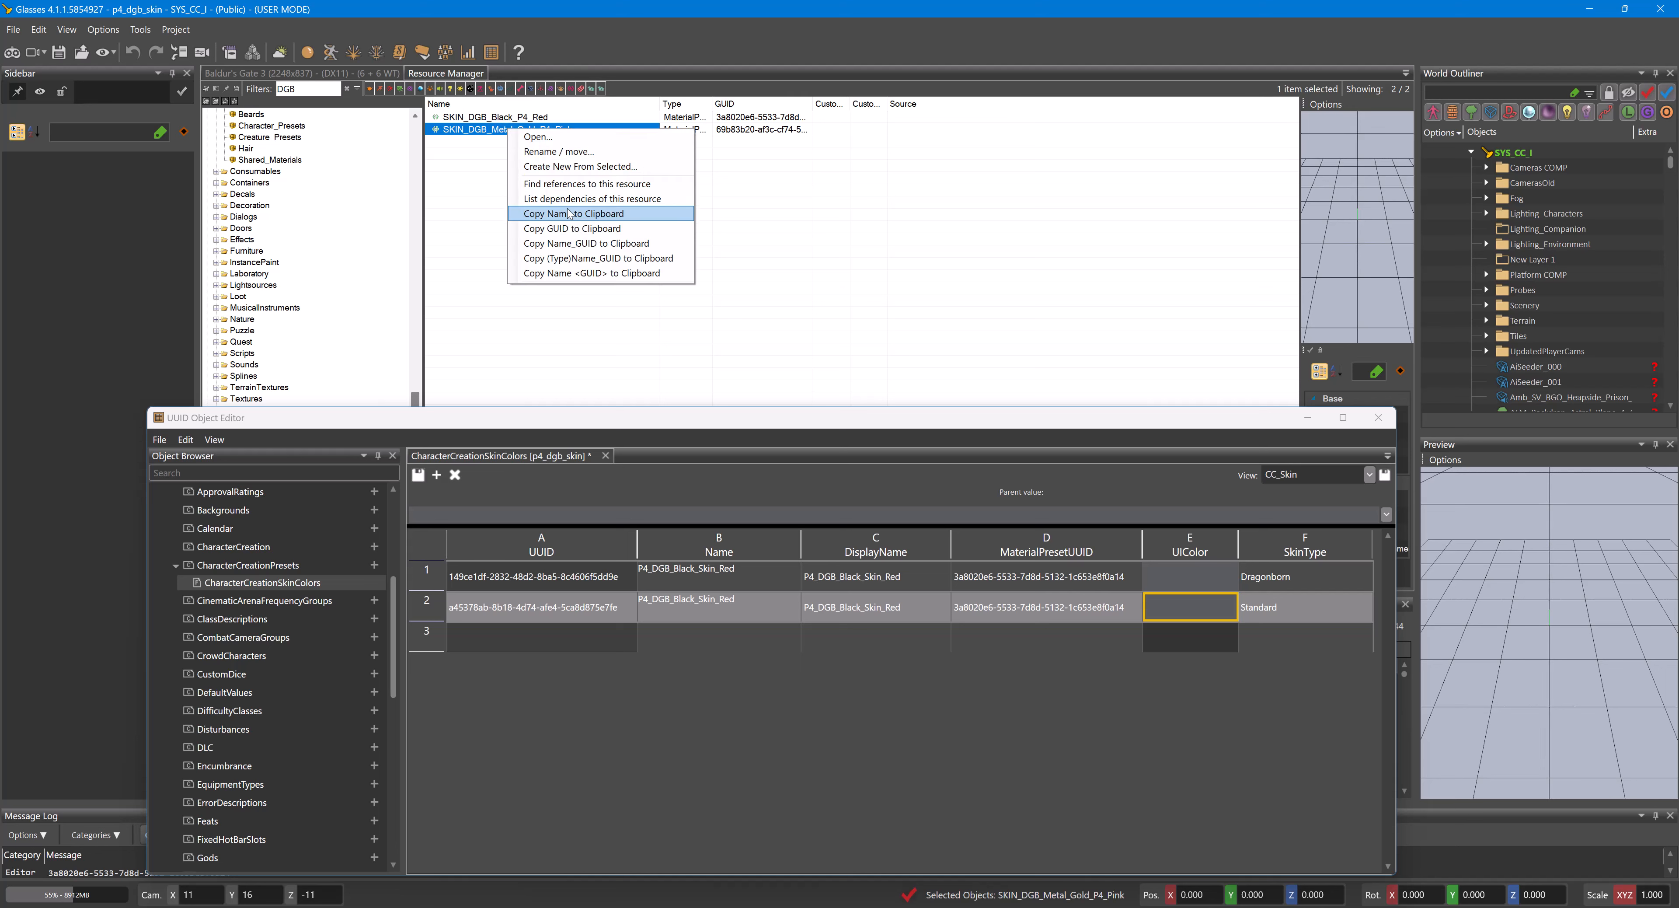
{"action": "left_click", "coordinate": [594, 233]}
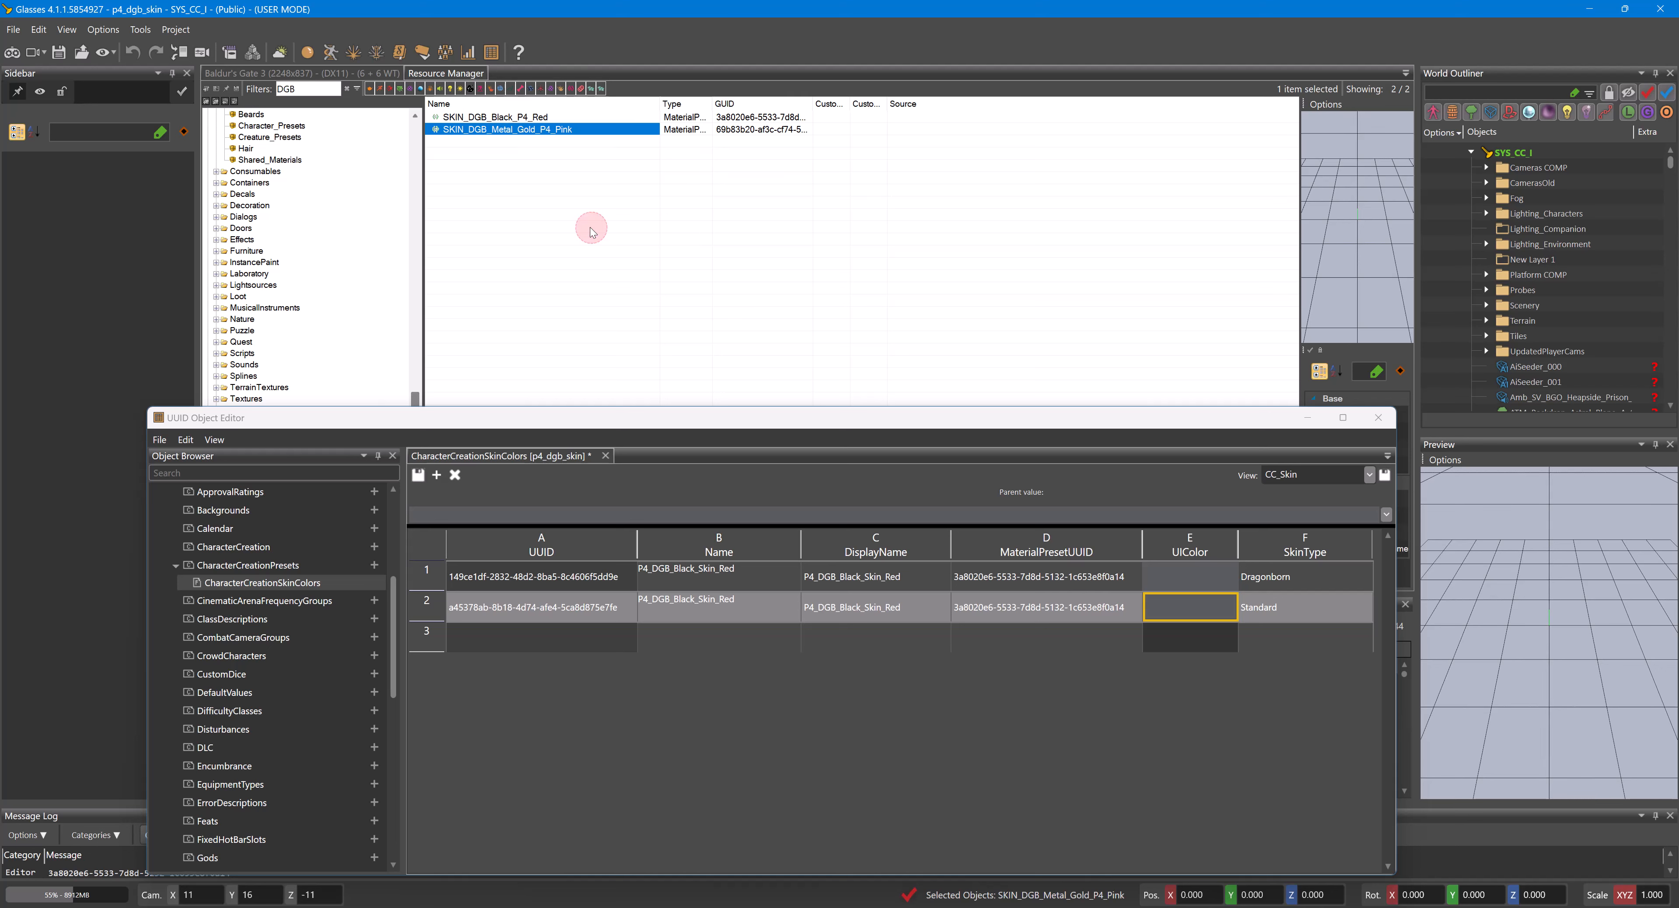
{"action": "double_click", "coordinate": [1043, 639]}
{"action": "key", "text": "ctrl+v"}
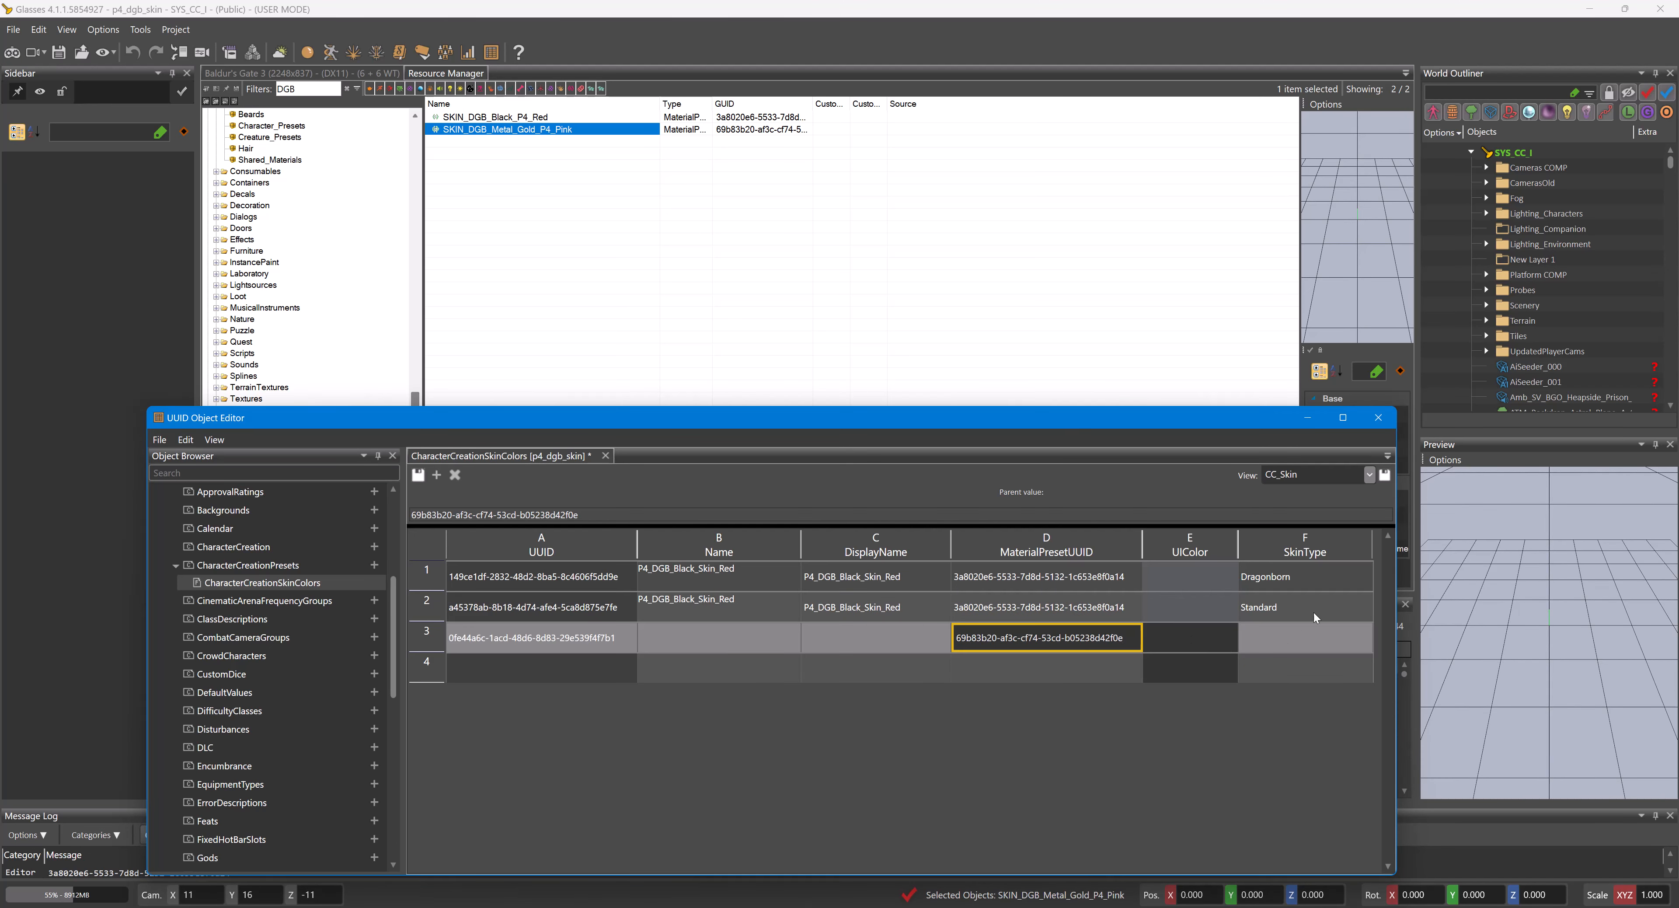
{"action": "left_click", "coordinate": [1317, 576]}
{"action": "key", "text": "ctrl+c"}
{"action": "left_click", "coordinate": [1294, 637]}
{"action": "key", "text": "ctrl+v"}
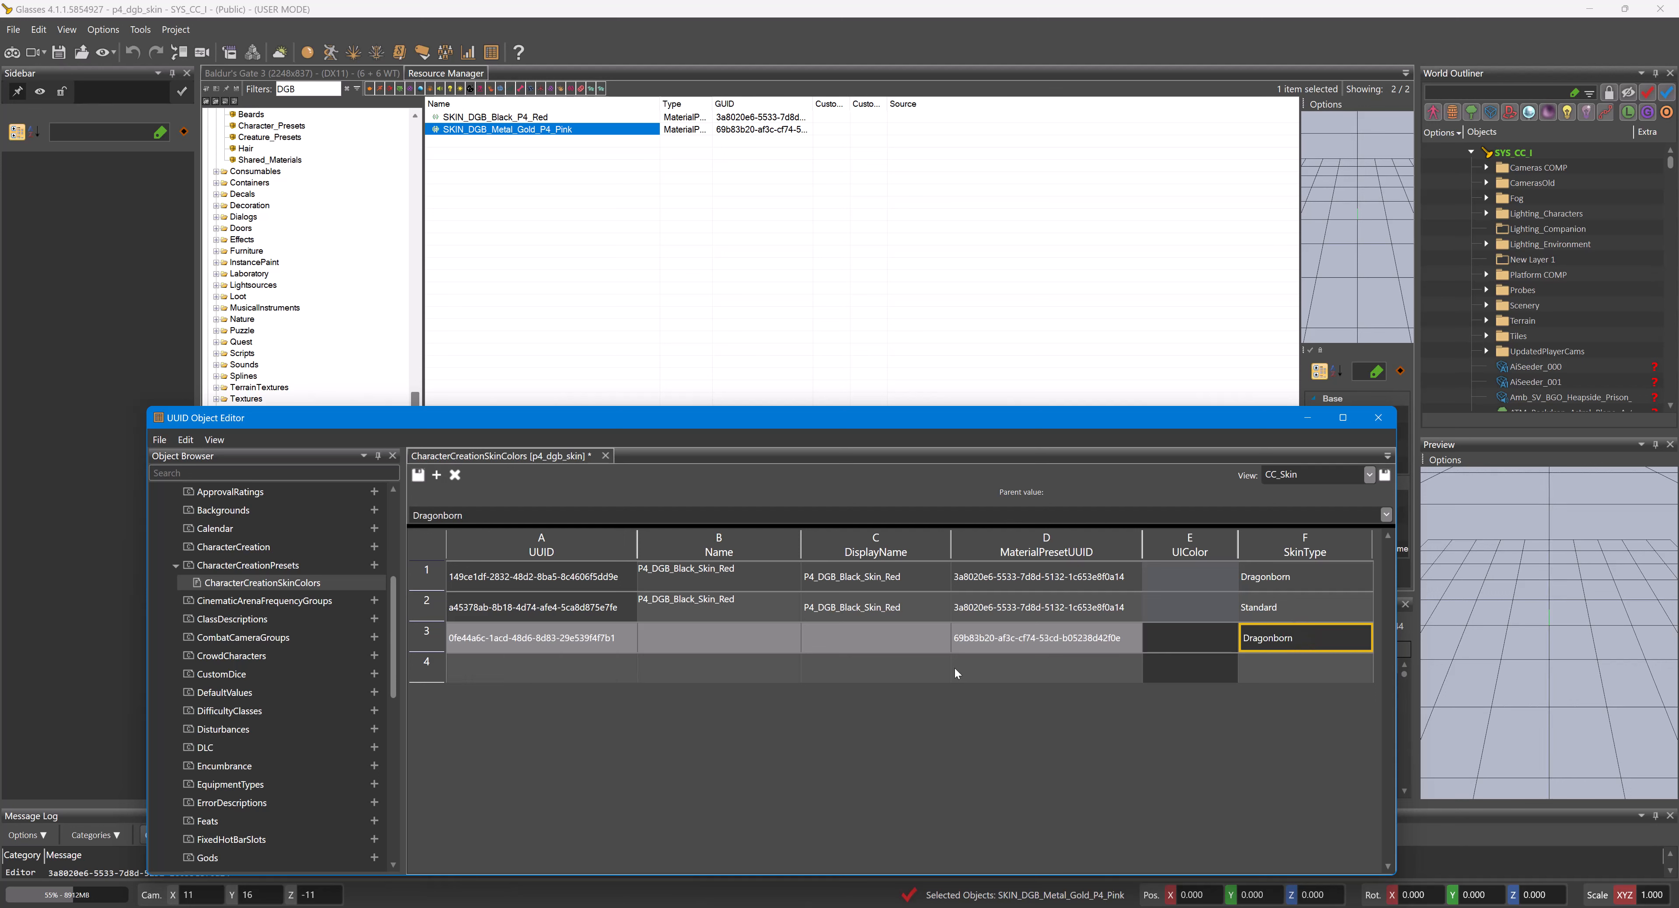
- Set the third row's UIColor to a light golden tan with a hue of about 30
{"action": "left_click", "coordinate": [1174, 636]}
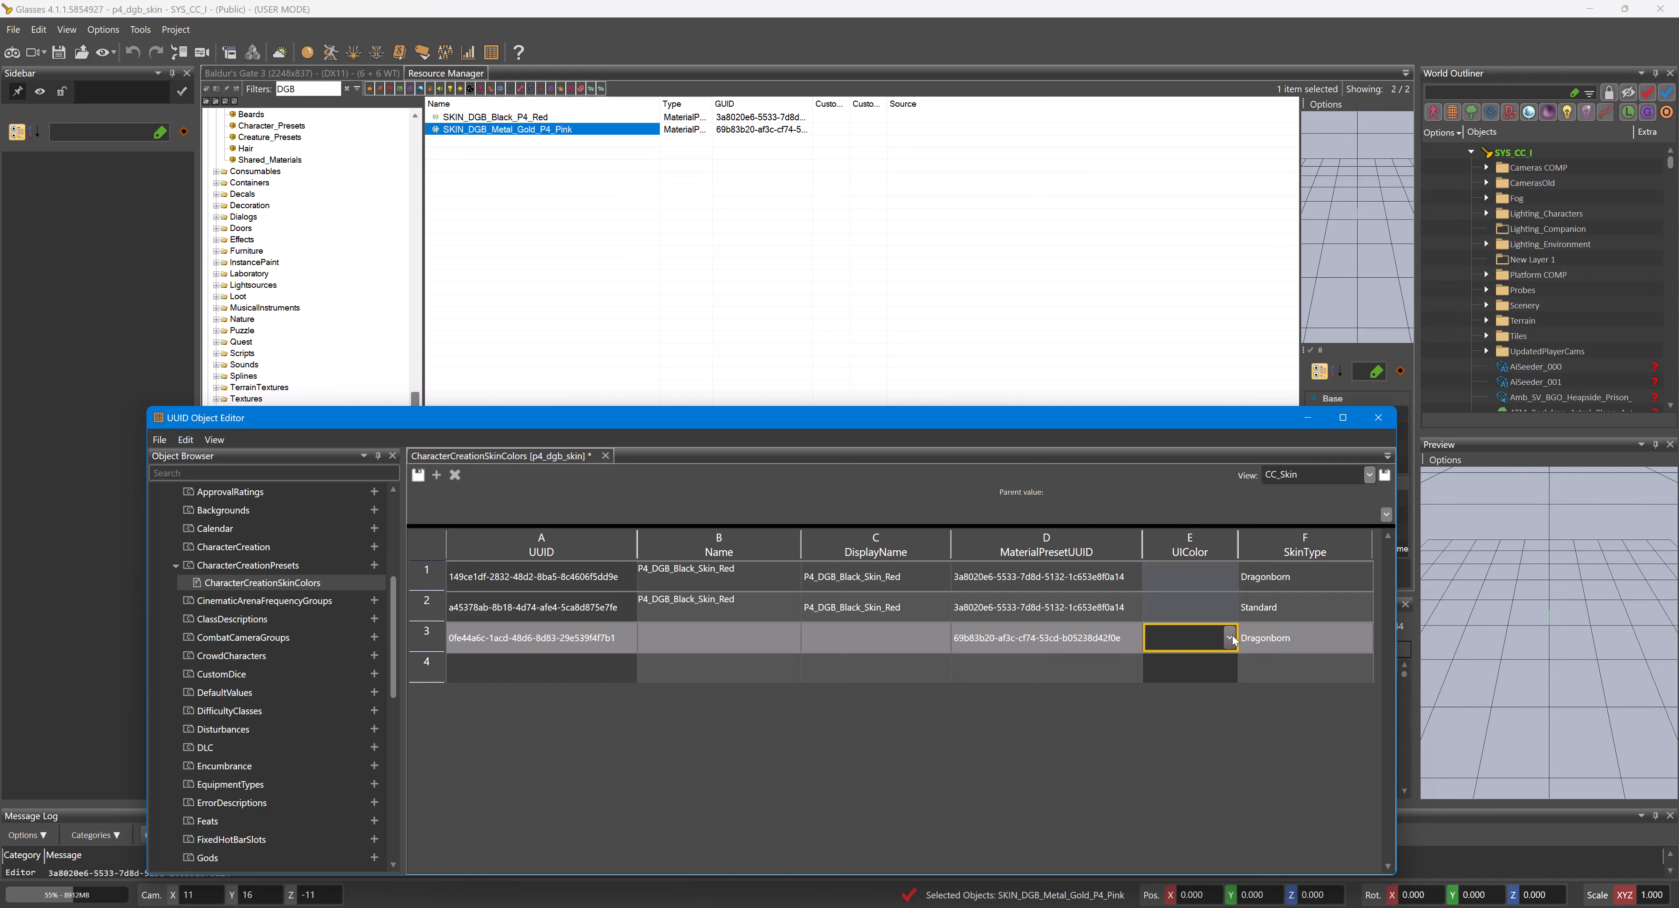
{"action": "left_click", "coordinate": [1230, 638]}
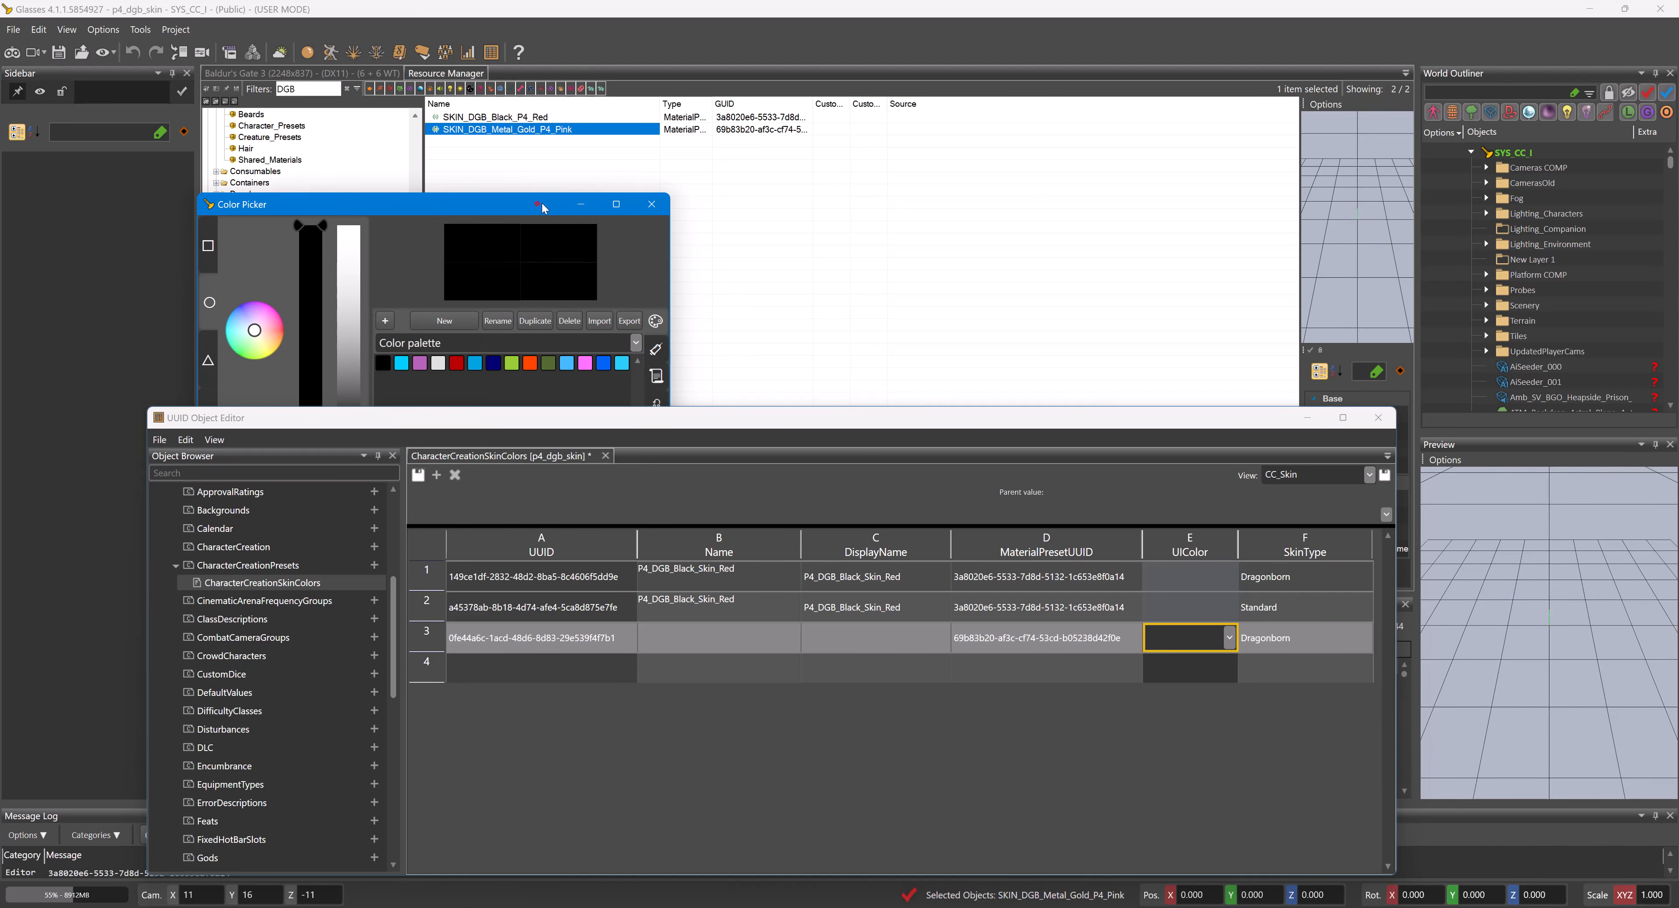
{"action": "left_click_drag", "start_coordinate": [545, 207], "coordinate": [1524, 134]}
{"action": "left_click", "coordinate": [1251, 267]}
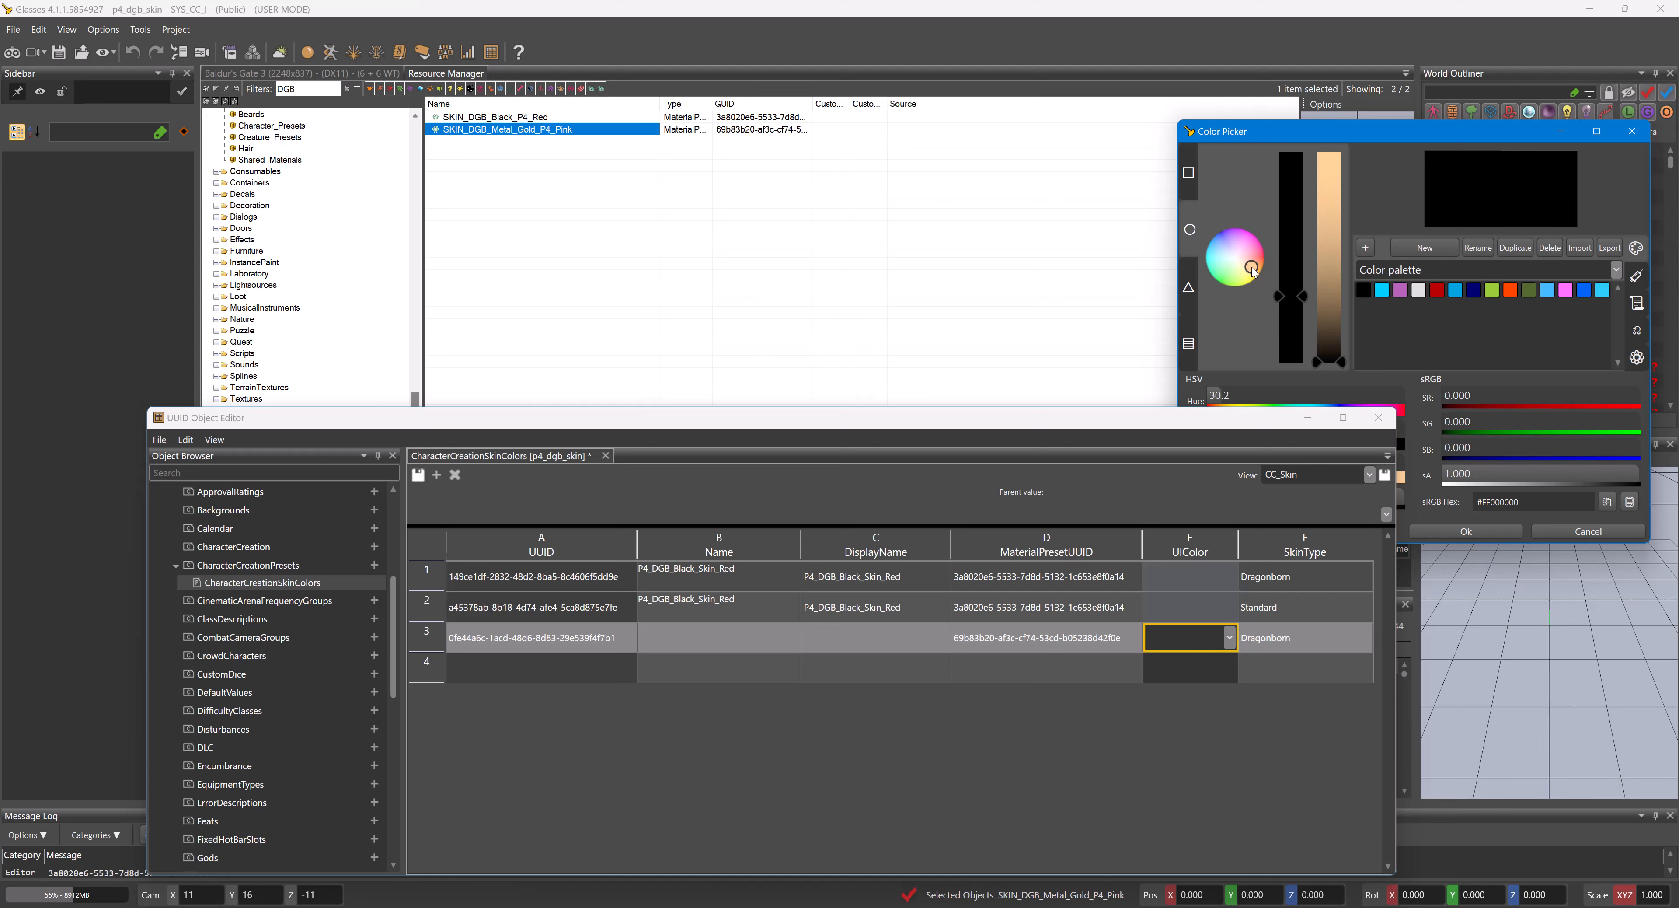
{"action": "left_click", "coordinate": [1314, 261]}
{"action": "left_click", "coordinate": [1466, 530]}
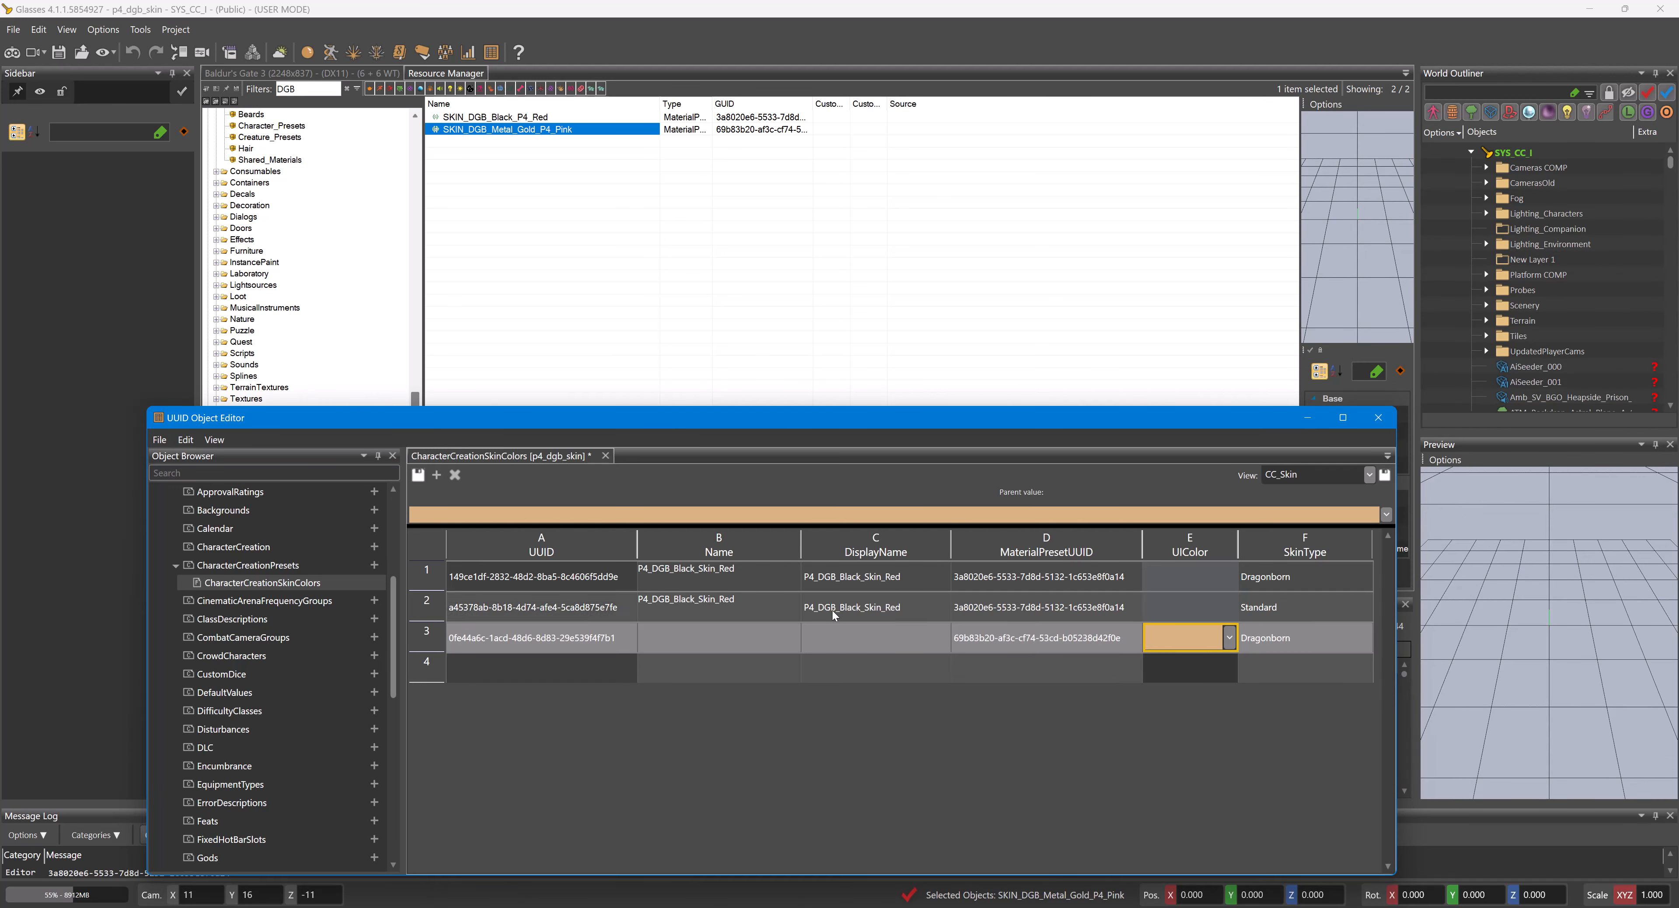
- Set the third row's DisplayName to P4_DGB_Gold_Skin_Pink, based on the second row's display name
{"action": "double_click", "coordinate": [877, 608]}
{"action": "key", "text": "ctrl+c"}
{"action": "double_click", "coordinate": [877, 637]}
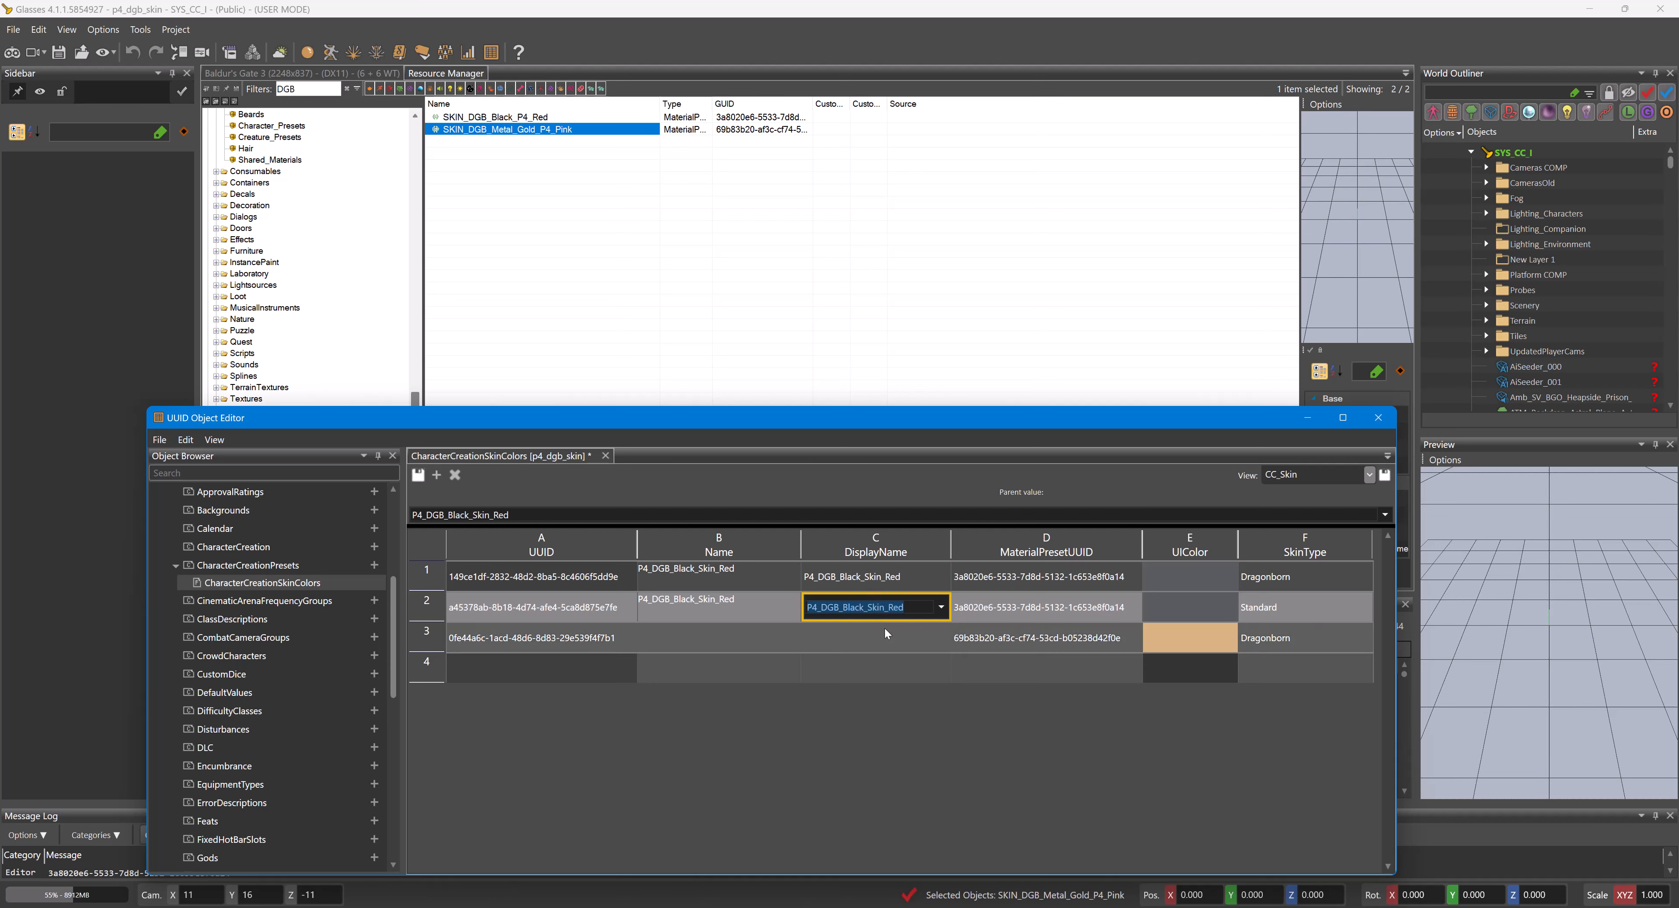
{"action": "key", "text": "ctrl+v"}
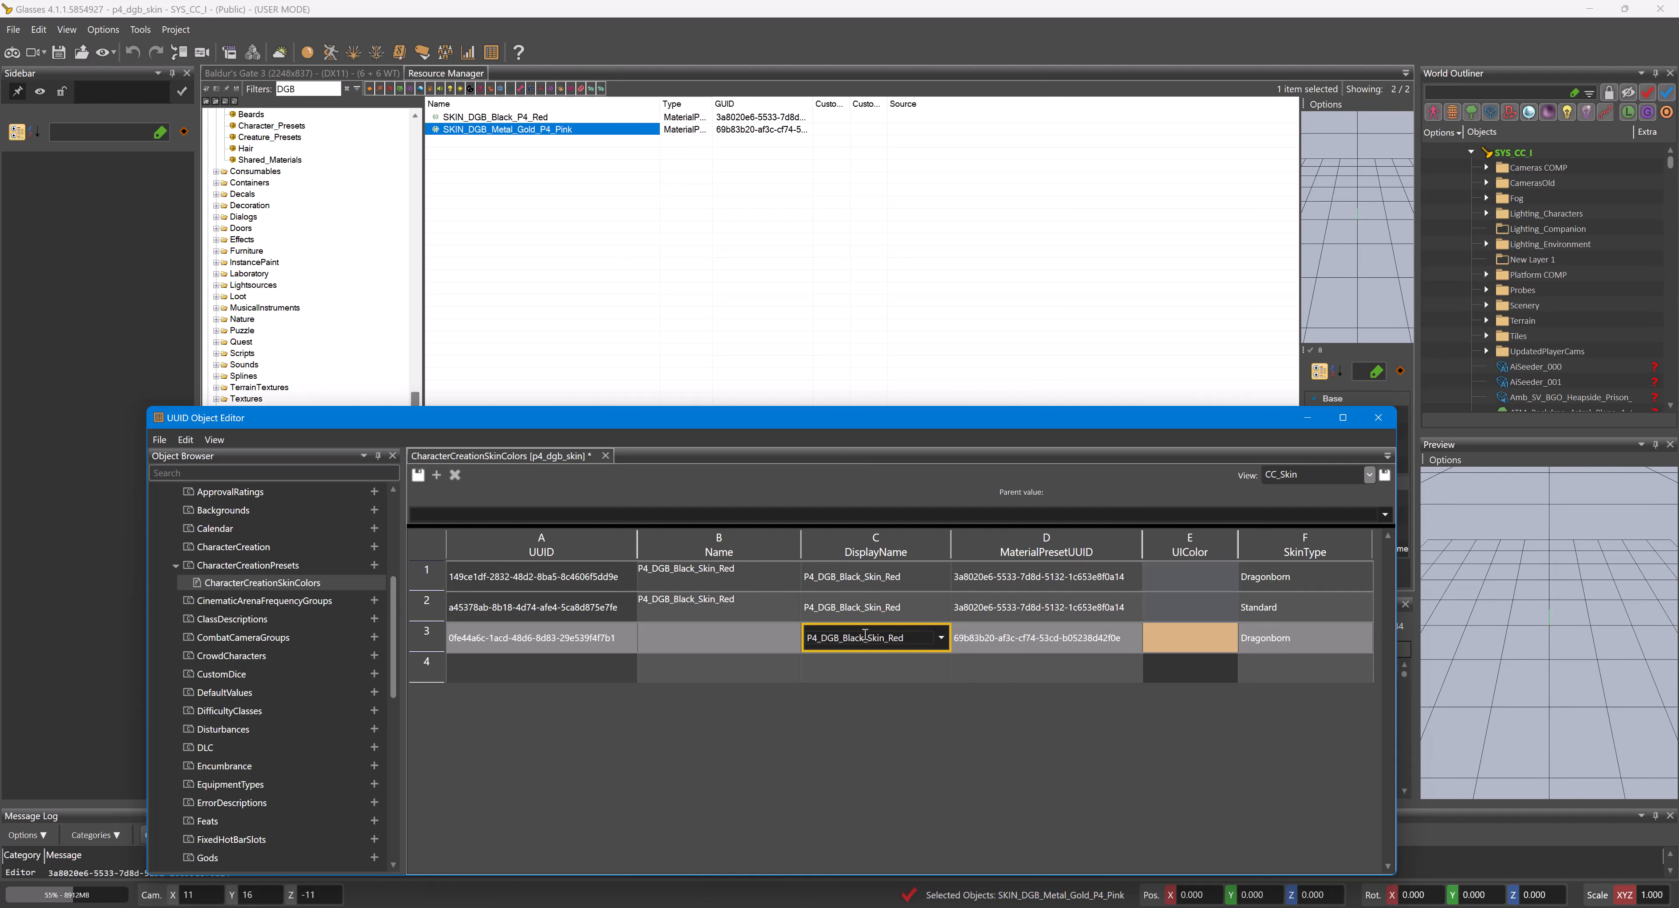
{"action": "type", "text": "Gold_Skin_Pink"}
- Copy P4_DGB_Gold_Skin_Pink into the third row's Name and save the CharacterCreationSkinColors table
{"action": "key", "text": "ctrl+a"}
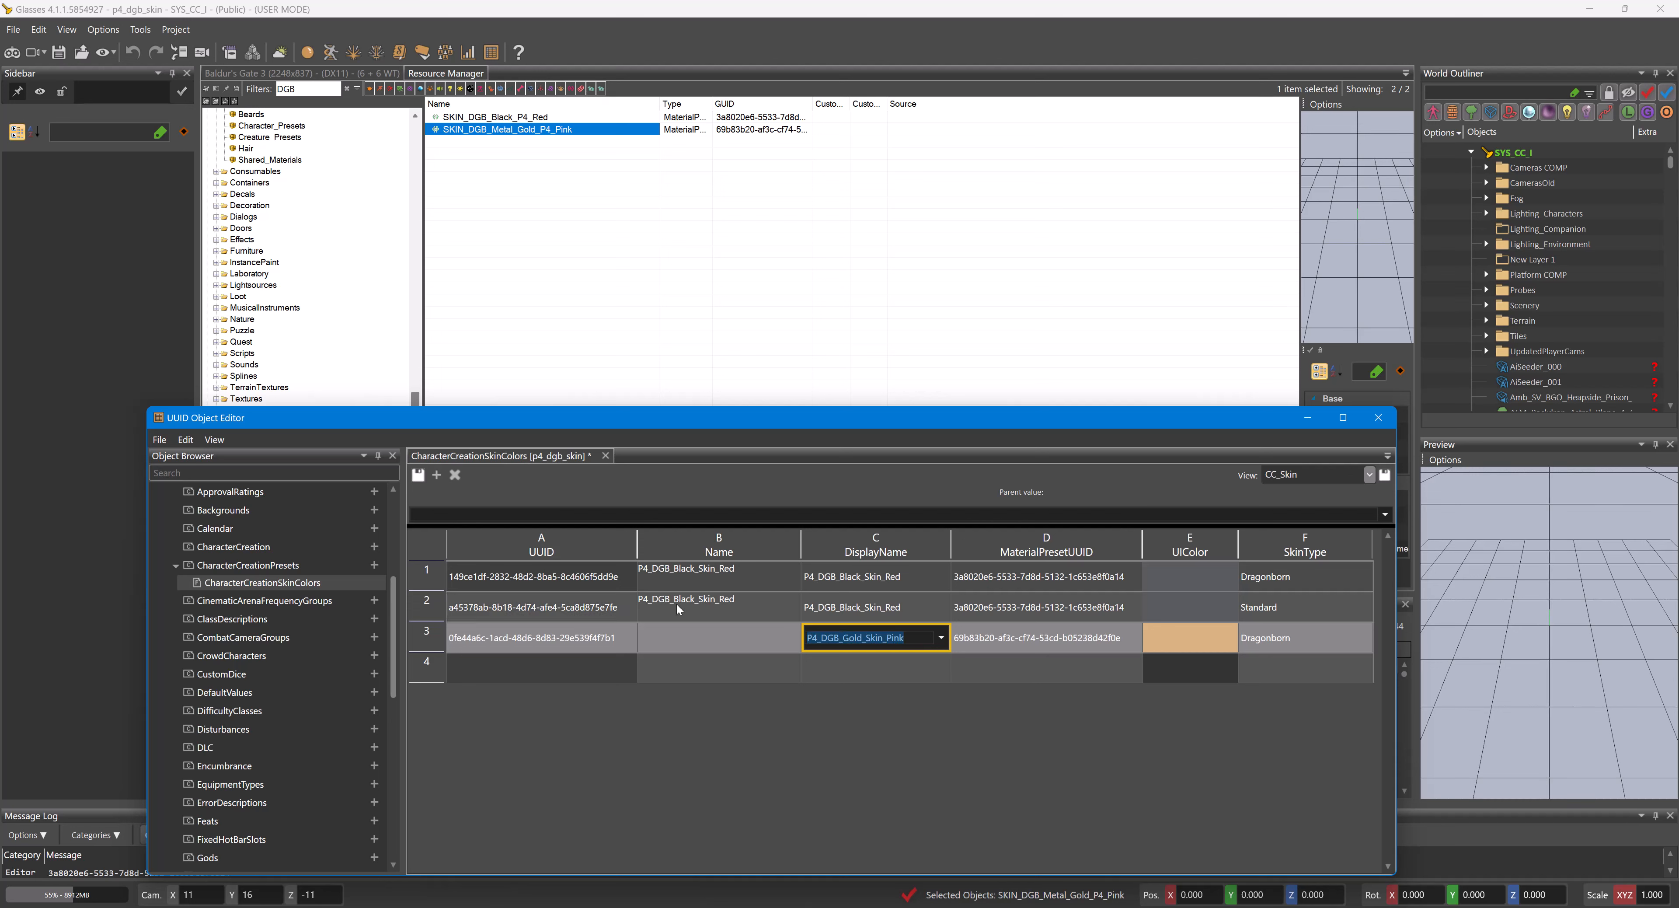
{"action": "key", "text": "ctrl+c"}
{"action": "left_click", "coordinate": [693, 637]}
{"action": "key", "text": "ctrl+v"}
{"action": "left_click", "coordinate": [1020, 666]}
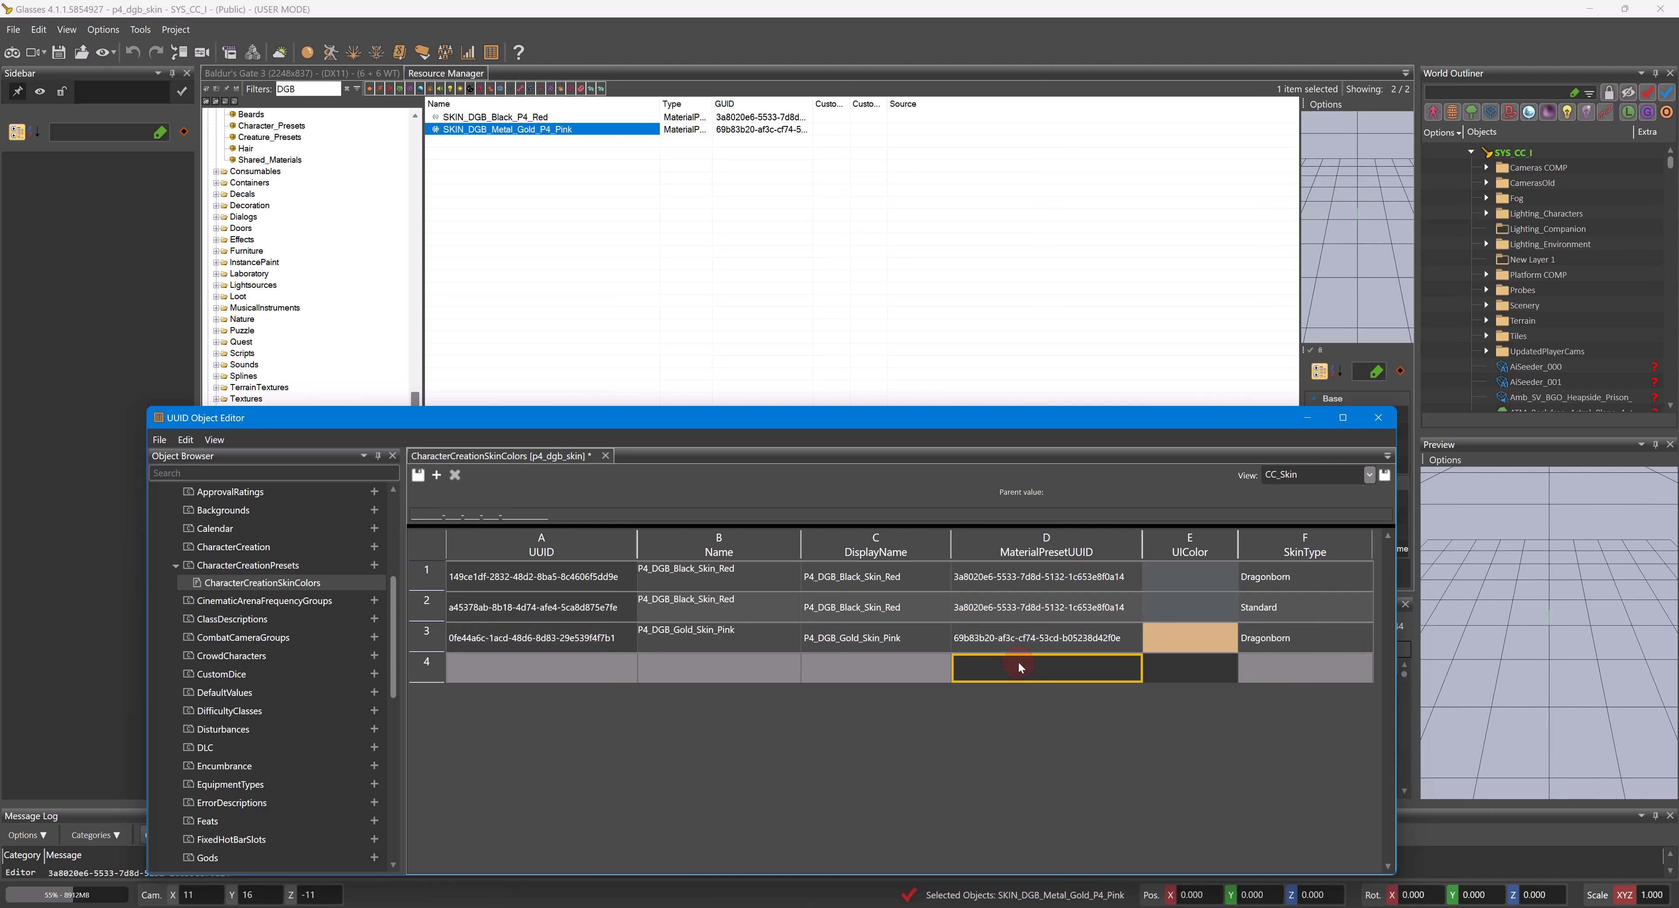
{"action": "key", "text": "ctrl+s"}
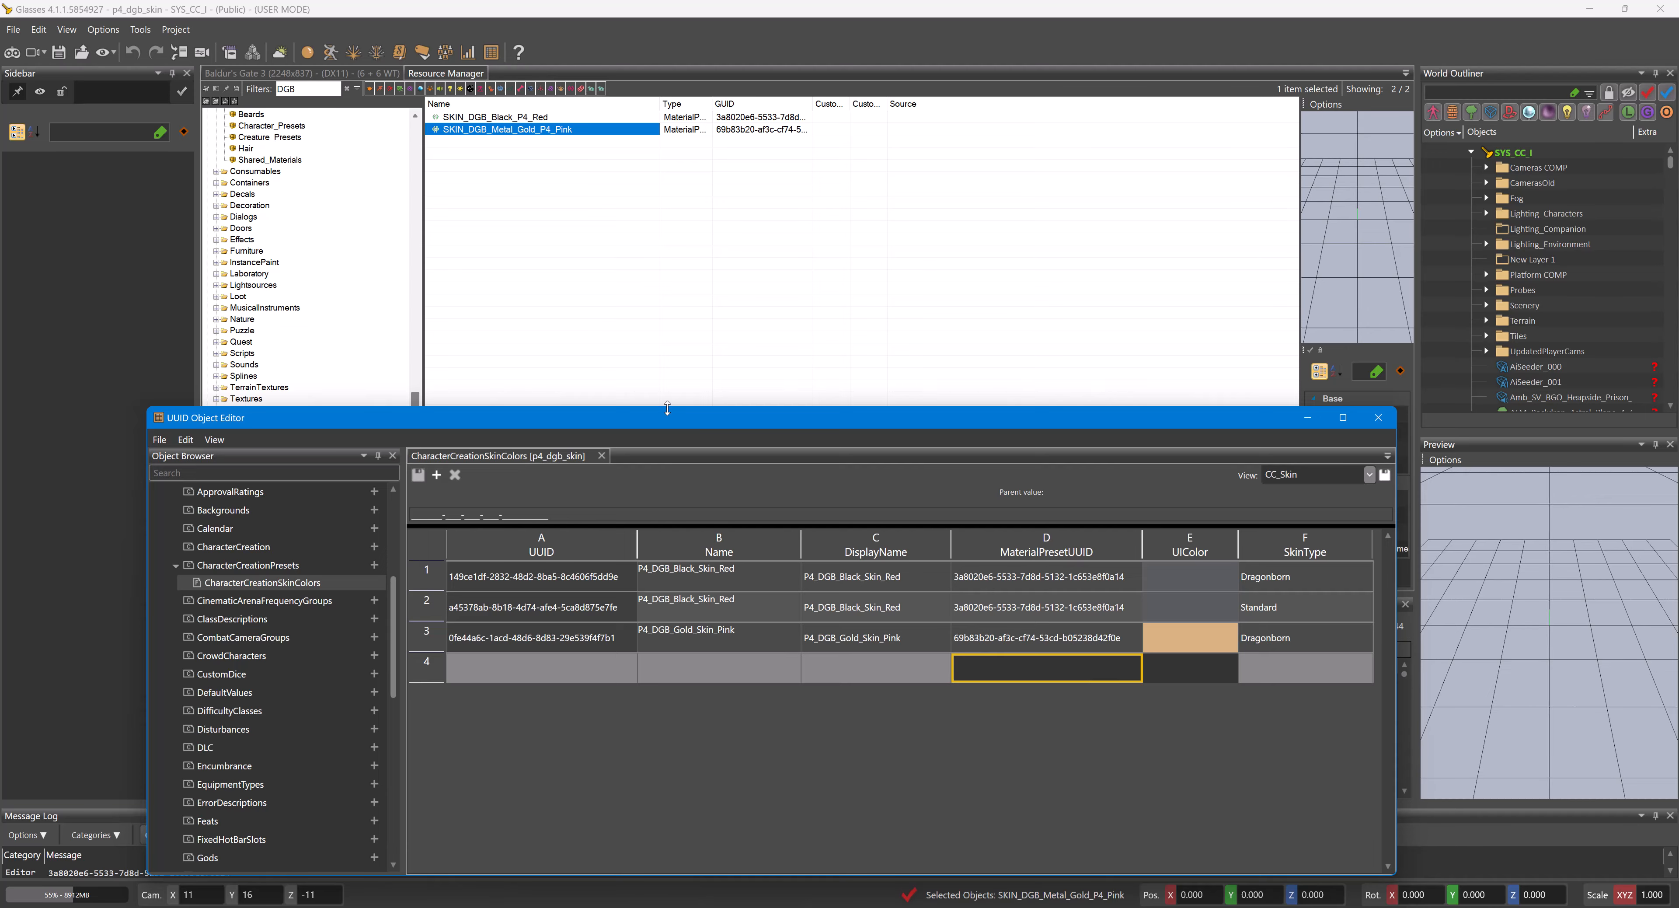
- Enlarge the UUID Object Editor window and open the Races table of p4_dgb_skin
{"action": "left_click_drag", "start_coordinate": [664, 408], "coordinate": [662, 197]}
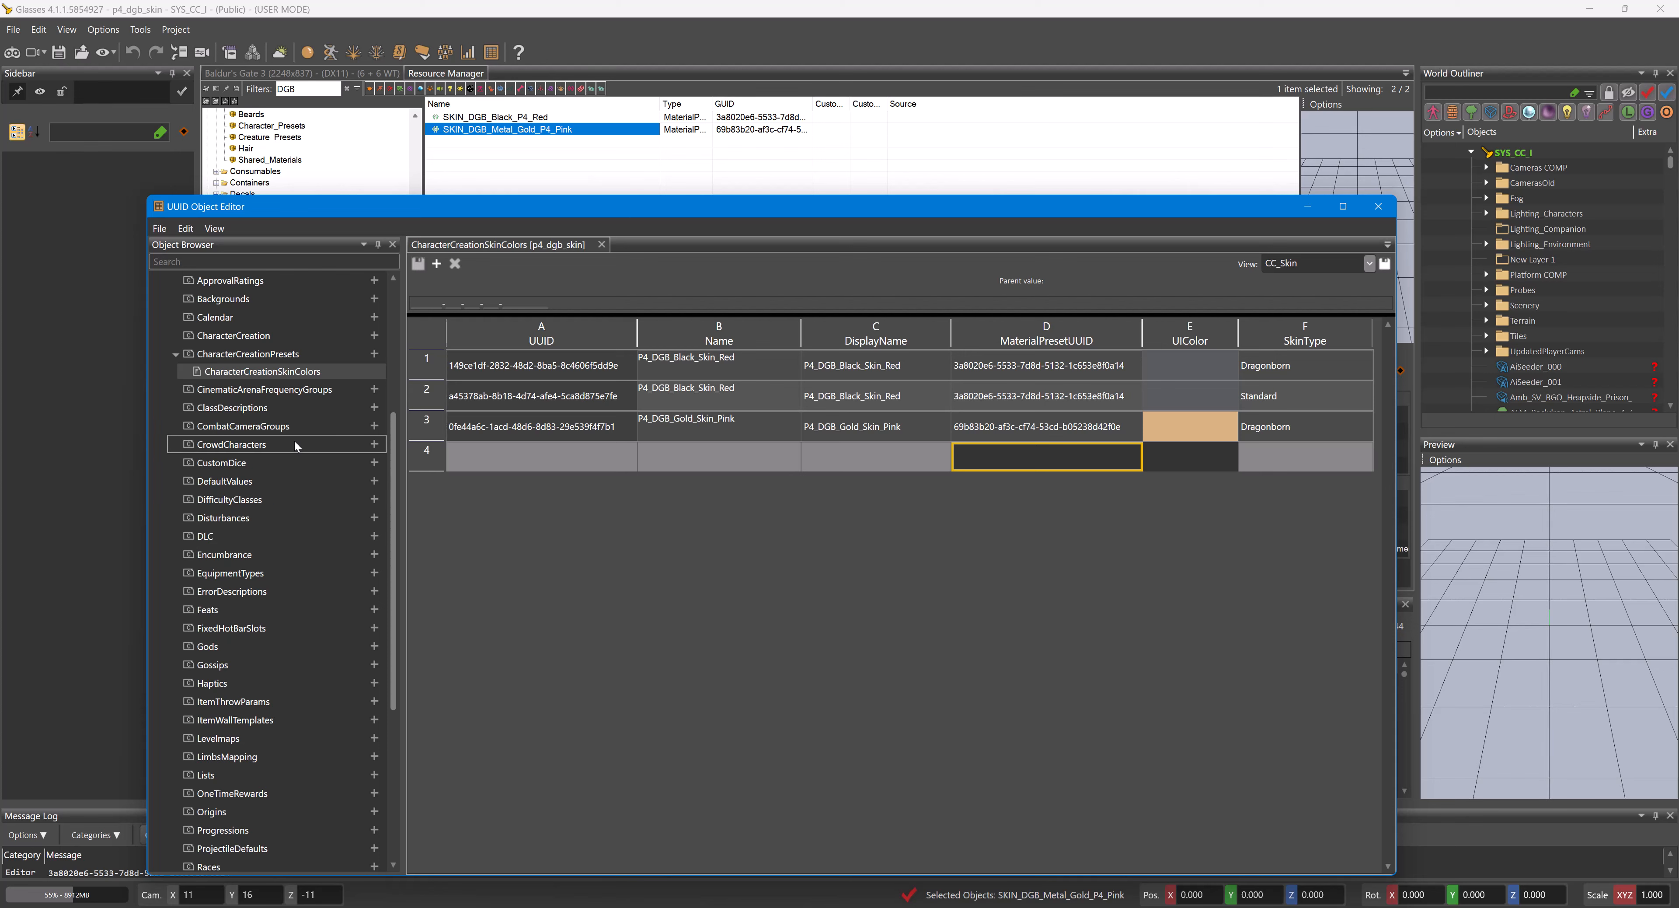
{"action": "scroll", "coordinate": [295, 446], "scroll_direction": "down", "scroll_amount": 5}
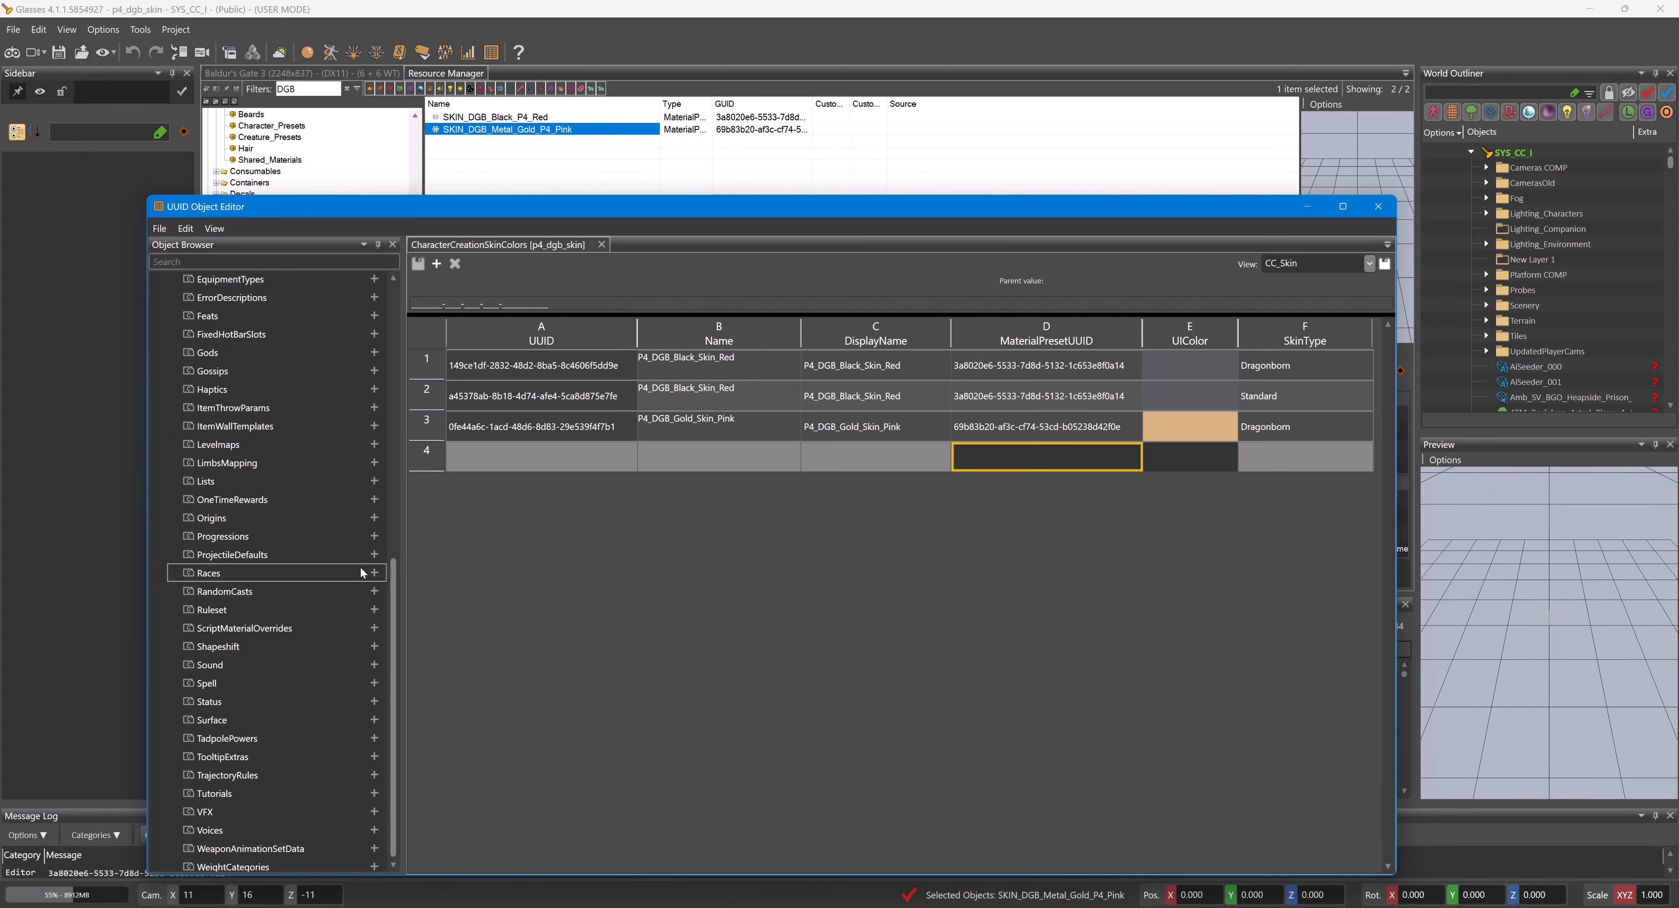
{"action": "scroll", "coordinate": [363, 572], "scroll_direction": "down", "scroll_amount": 1}
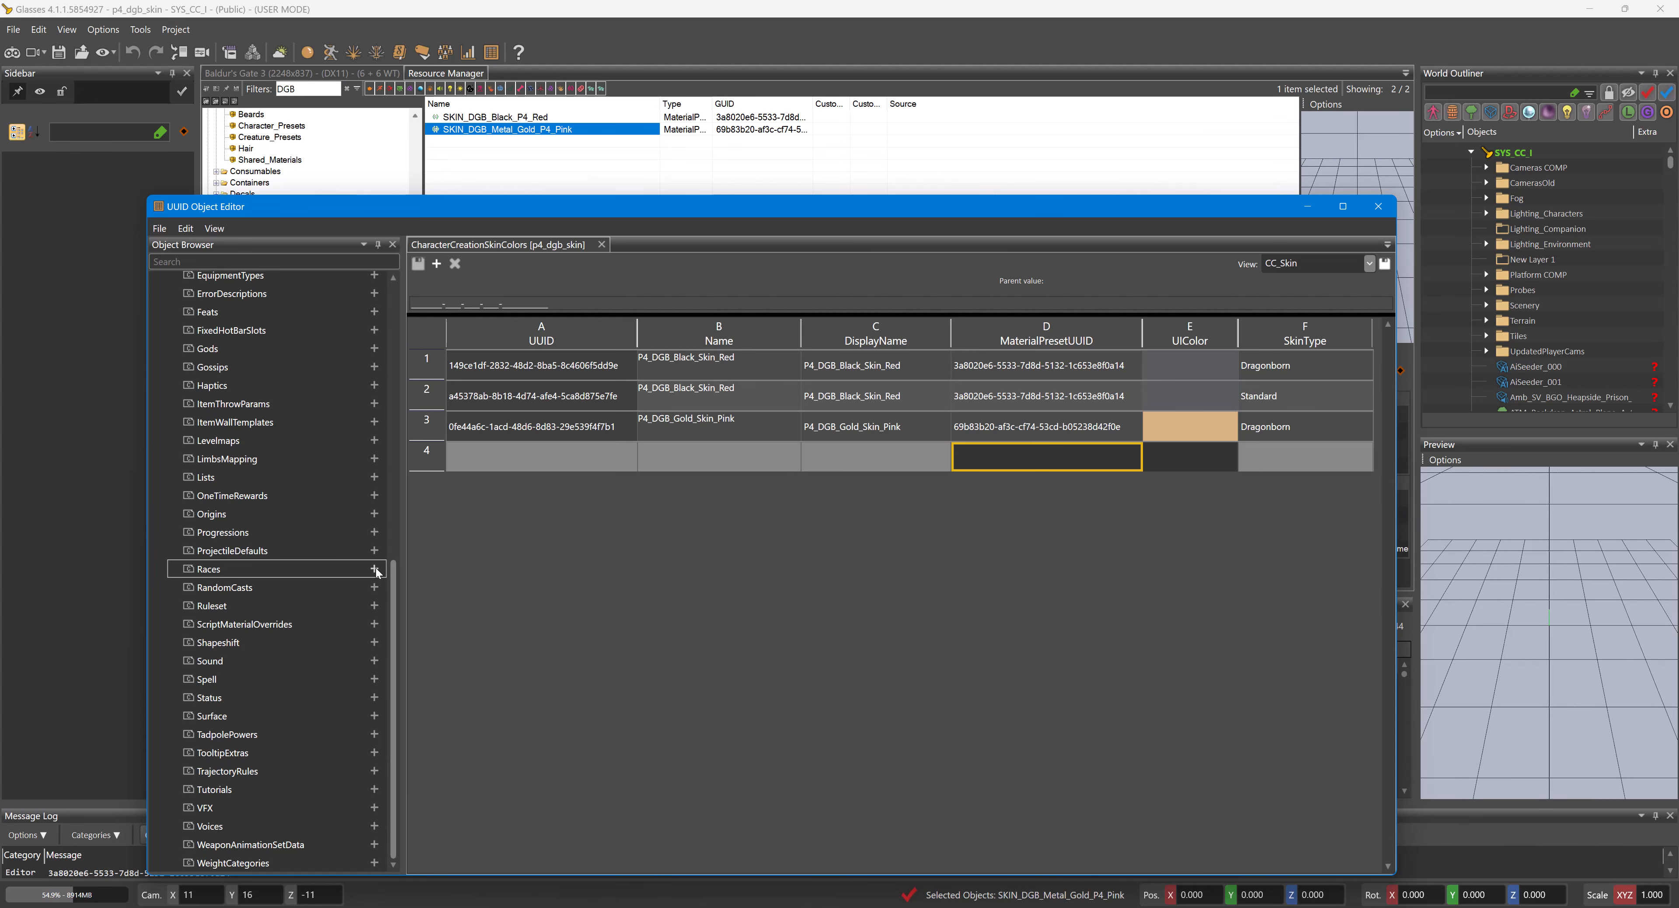
{"action": "double_click", "coordinate": [283, 569]}
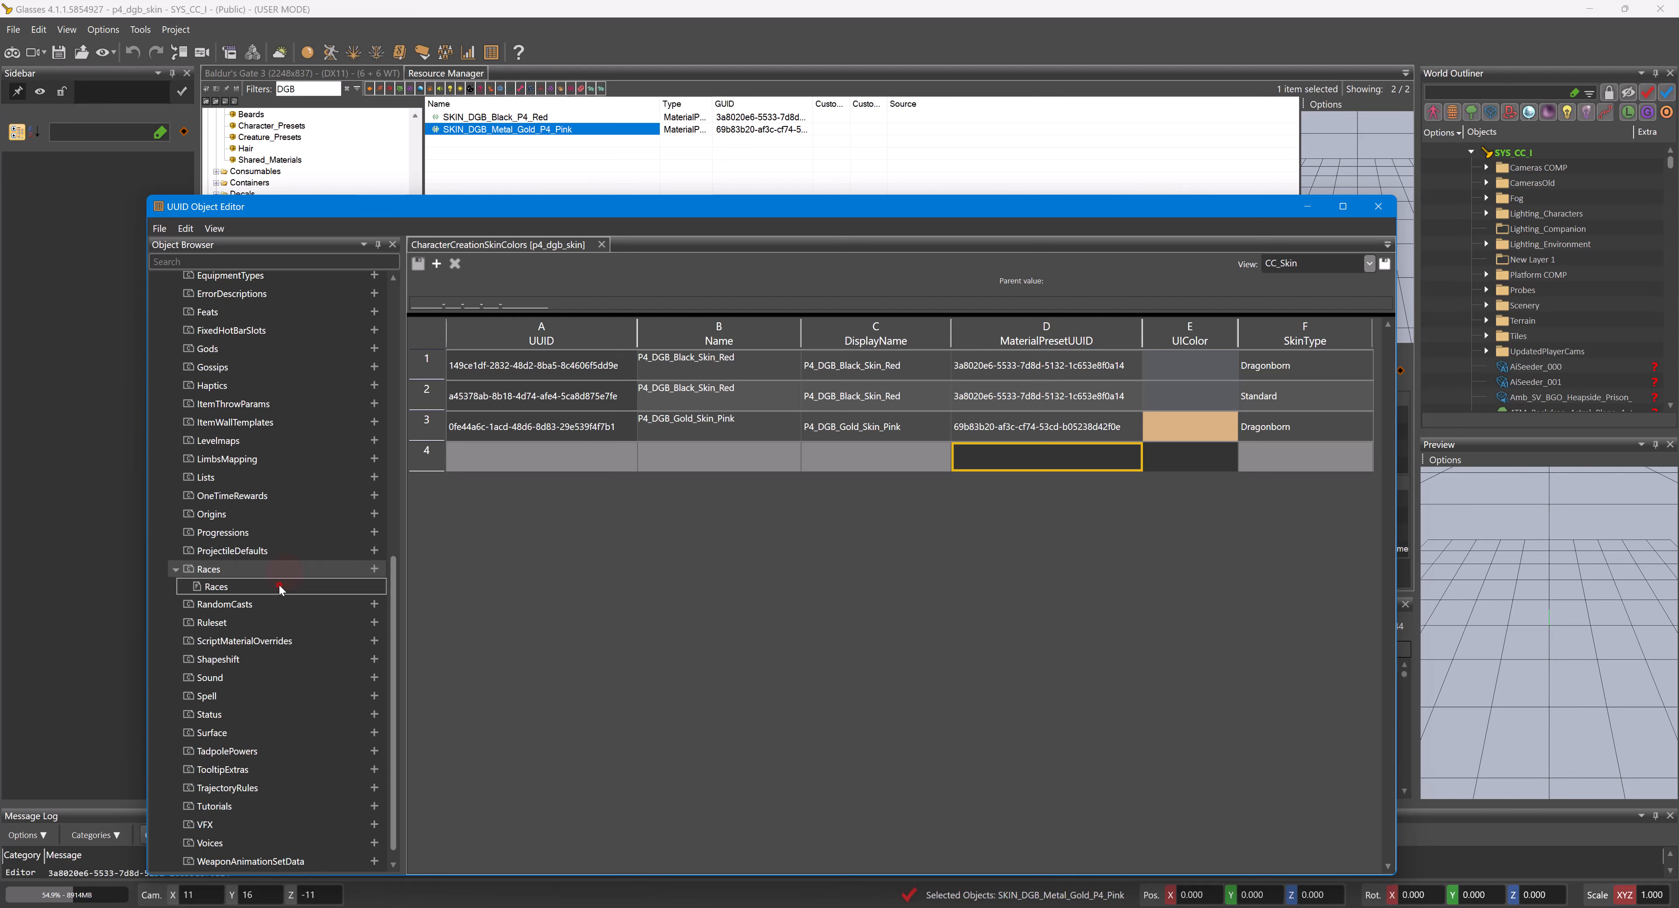
{"action": "double_click", "coordinate": [280, 587]}
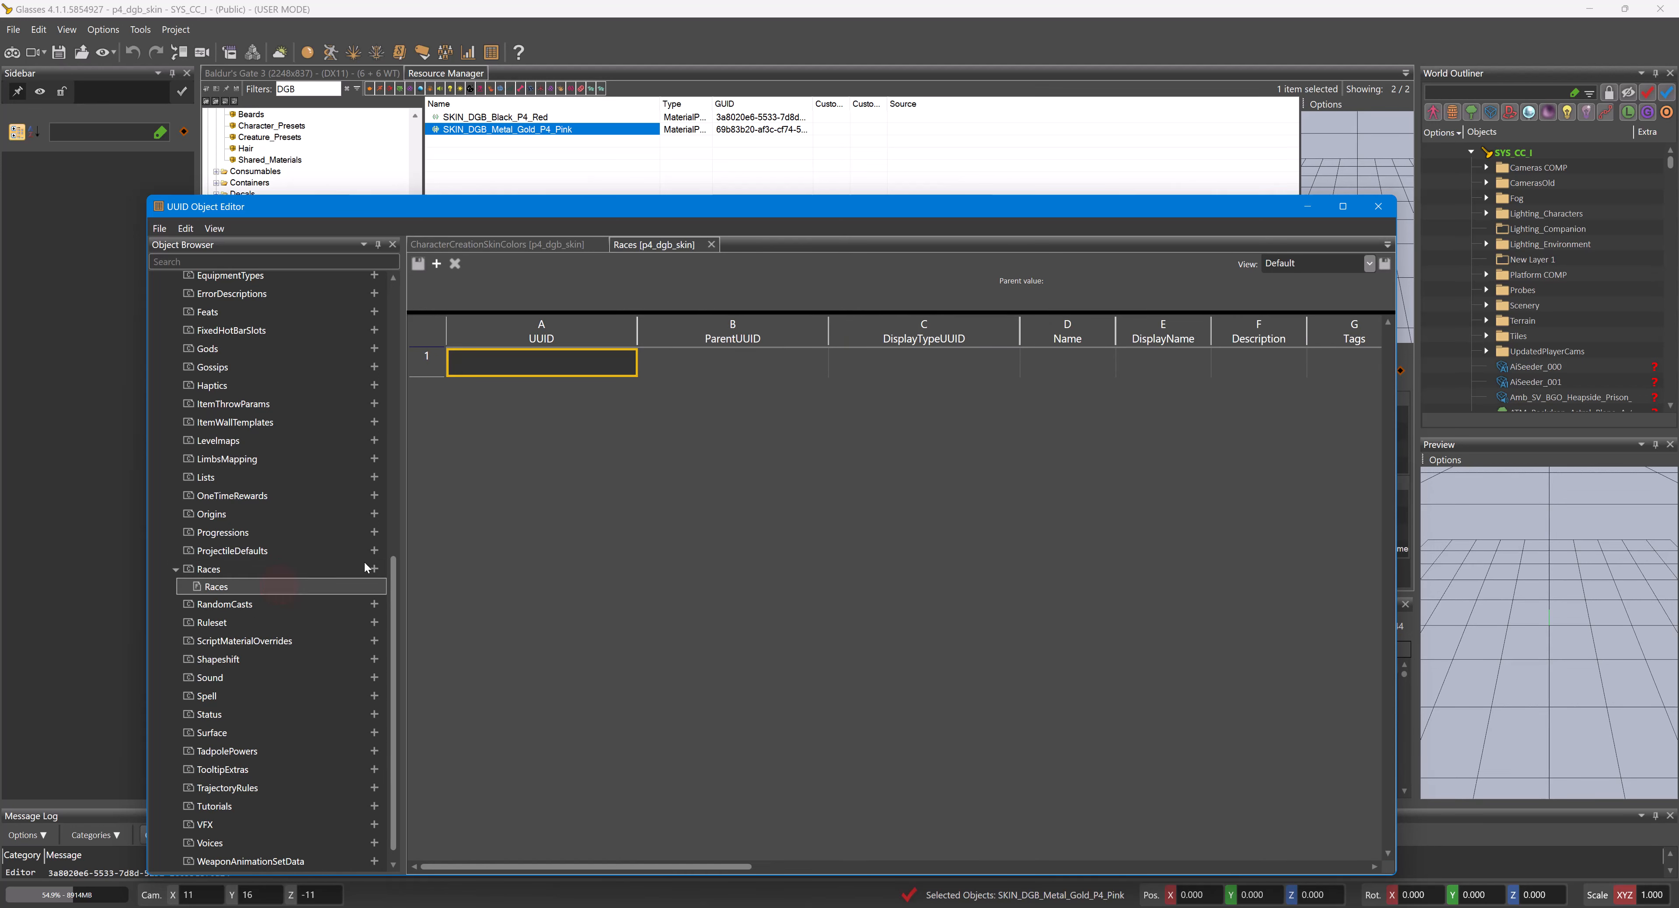
- Hide all columns of the Races table and show only Name, SkinColors, HairColors, HairHighlightColors and HairGrayingColors besides UUID
{"action": "right_click", "coordinate": [778, 335]}
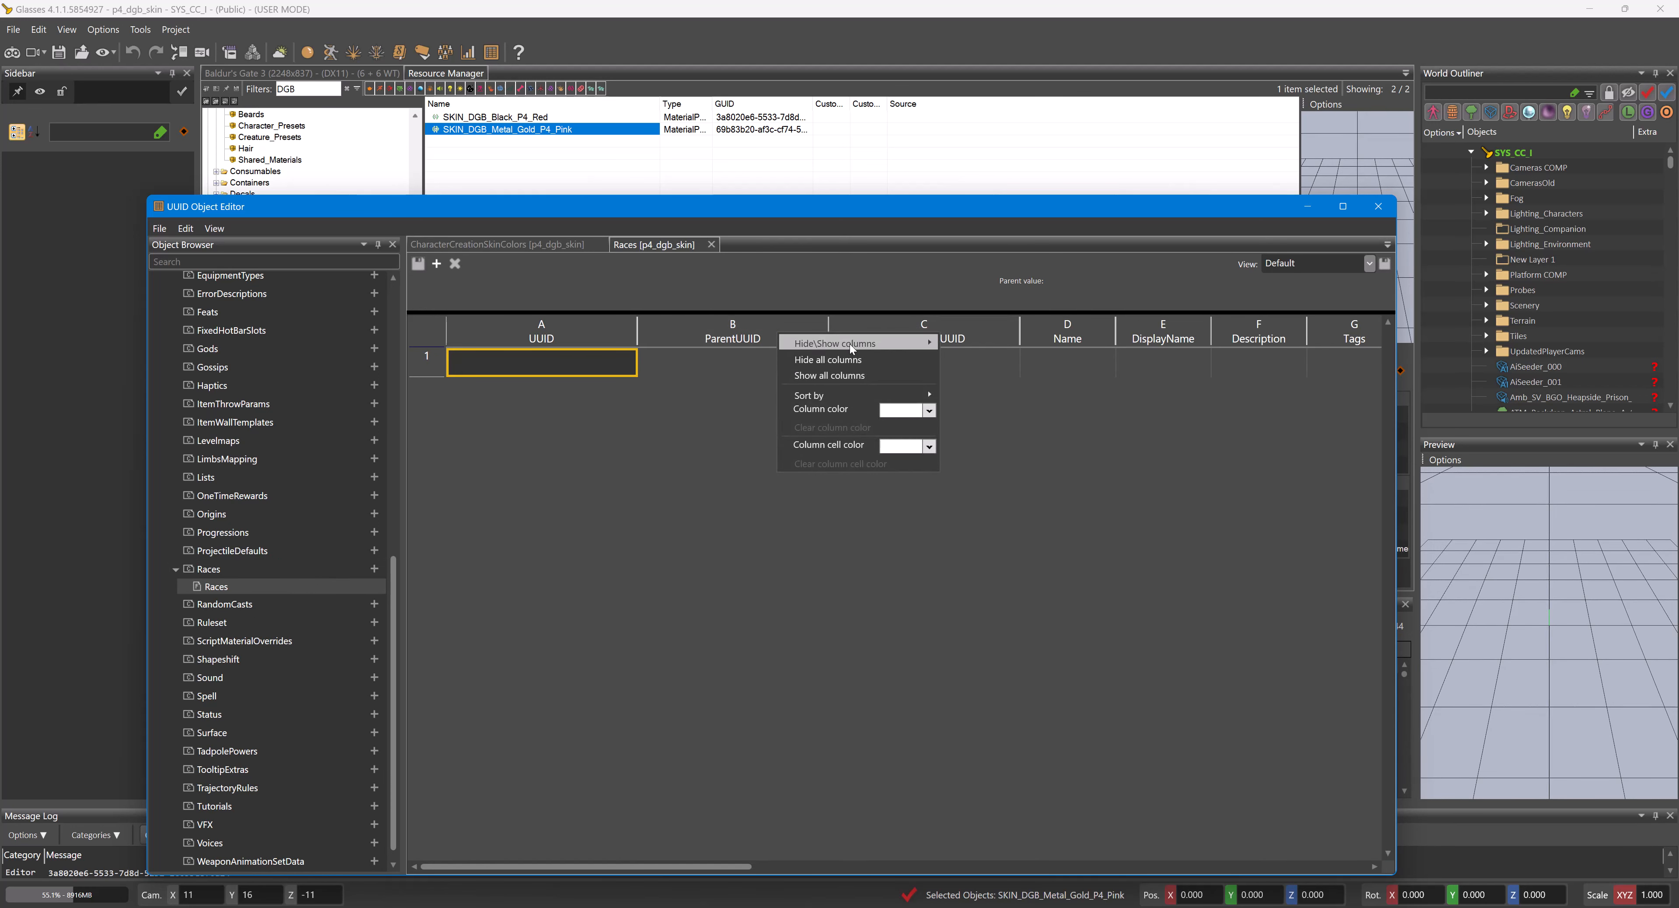
{"action": "left_click", "coordinate": [839, 359]}
{"action": "right_click", "coordinate": [612, 334]}
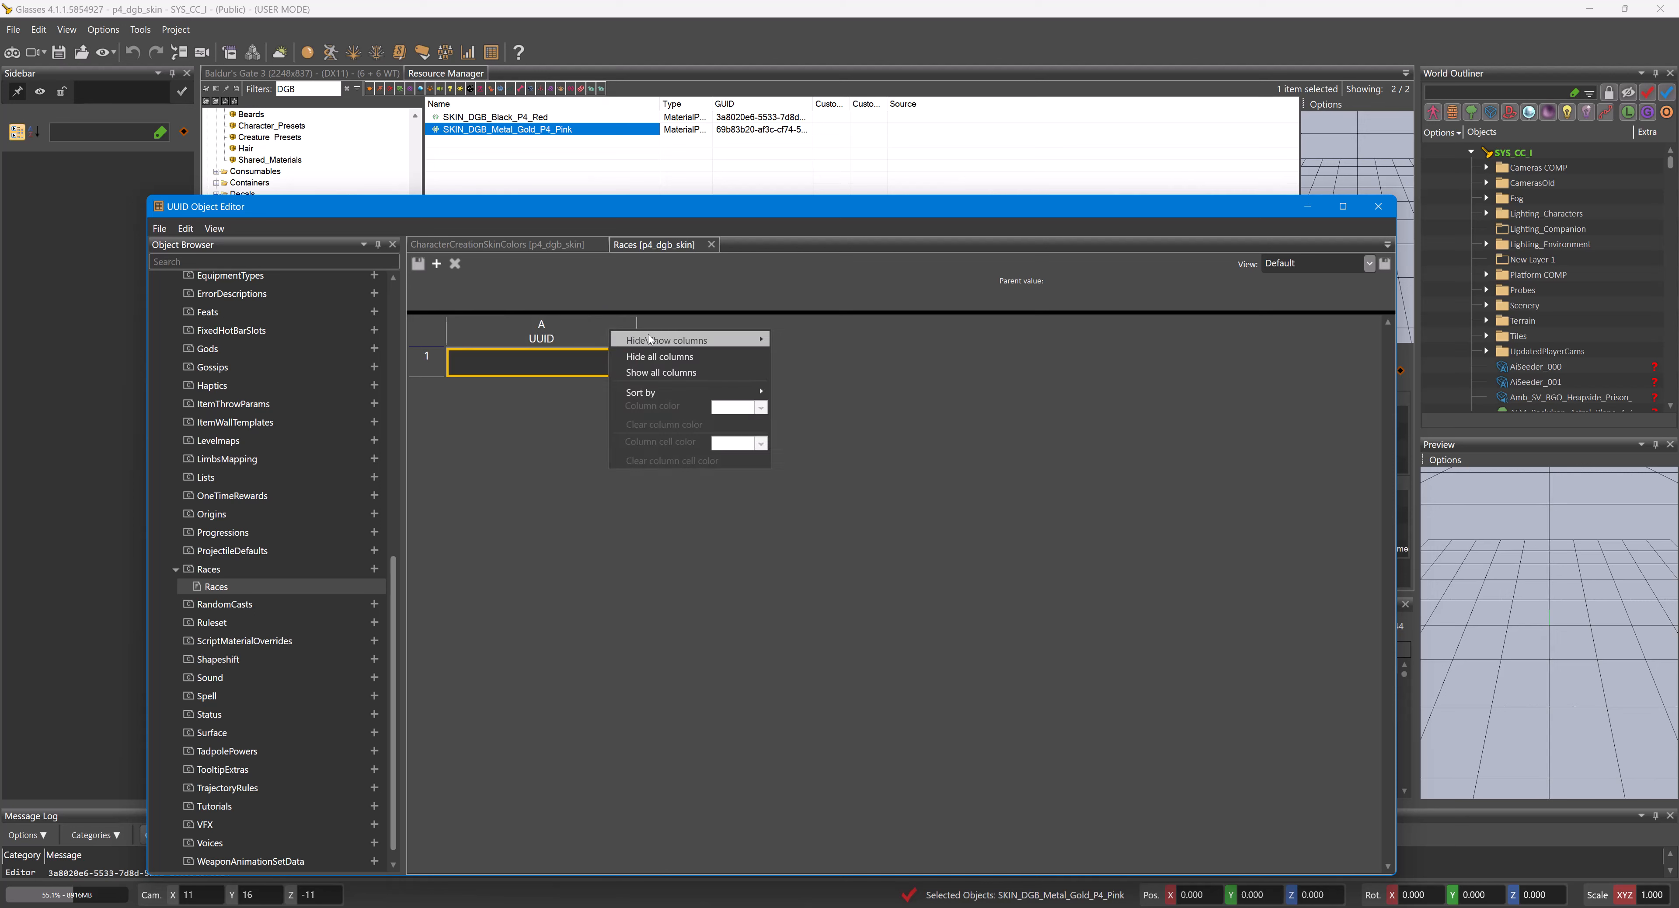
{"action": "mouse_move", "coordinate": [650, 339]}
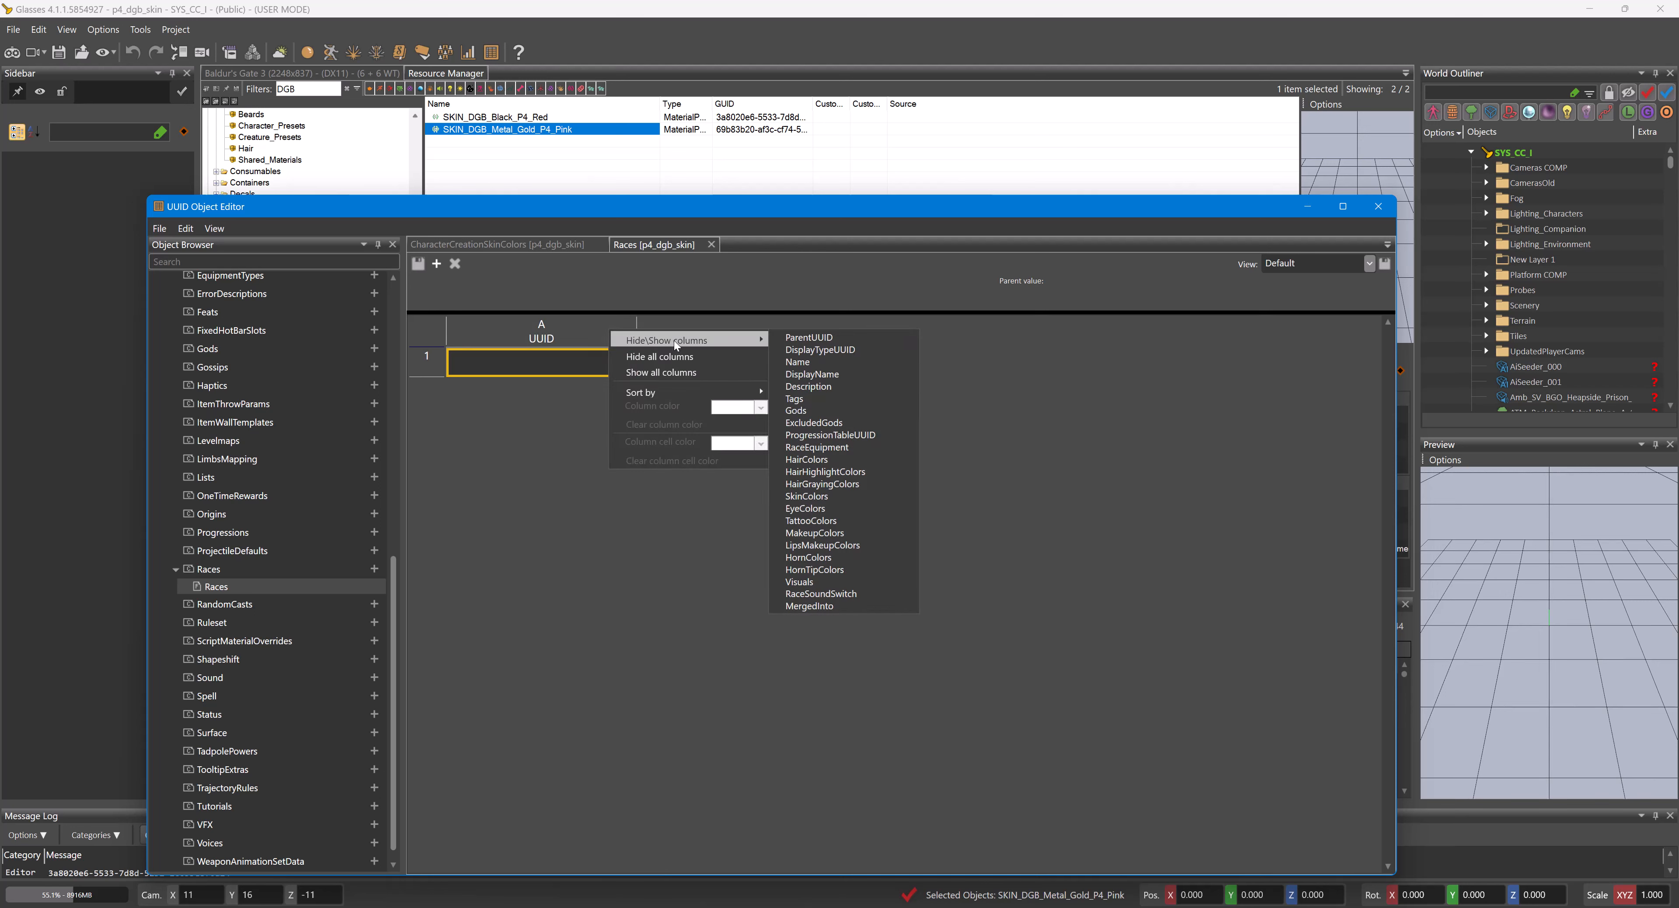
{"action": "left_click", "coordinate": [831, 366]}
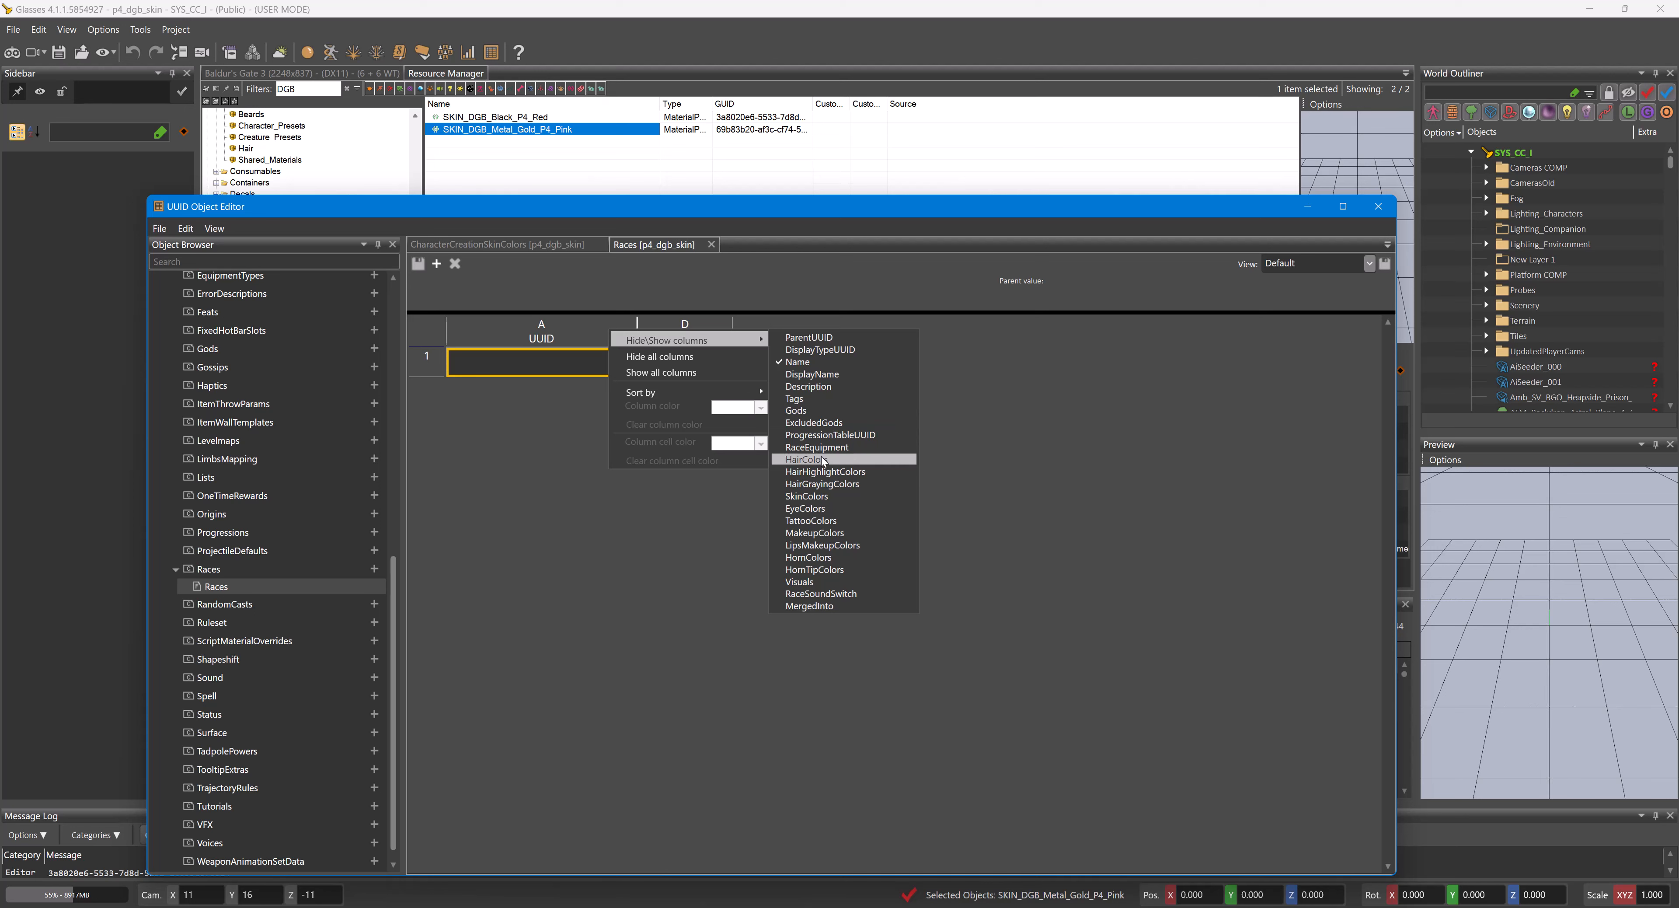
{"action": "left_click", "coordinate": [822, 497]}
{"action": "left_click", "coordinate": [807, 459]}
{"action": "left_click", "coordinate": [823, 471]}
{"action": "left_click", "coordinate": [823, 484]}
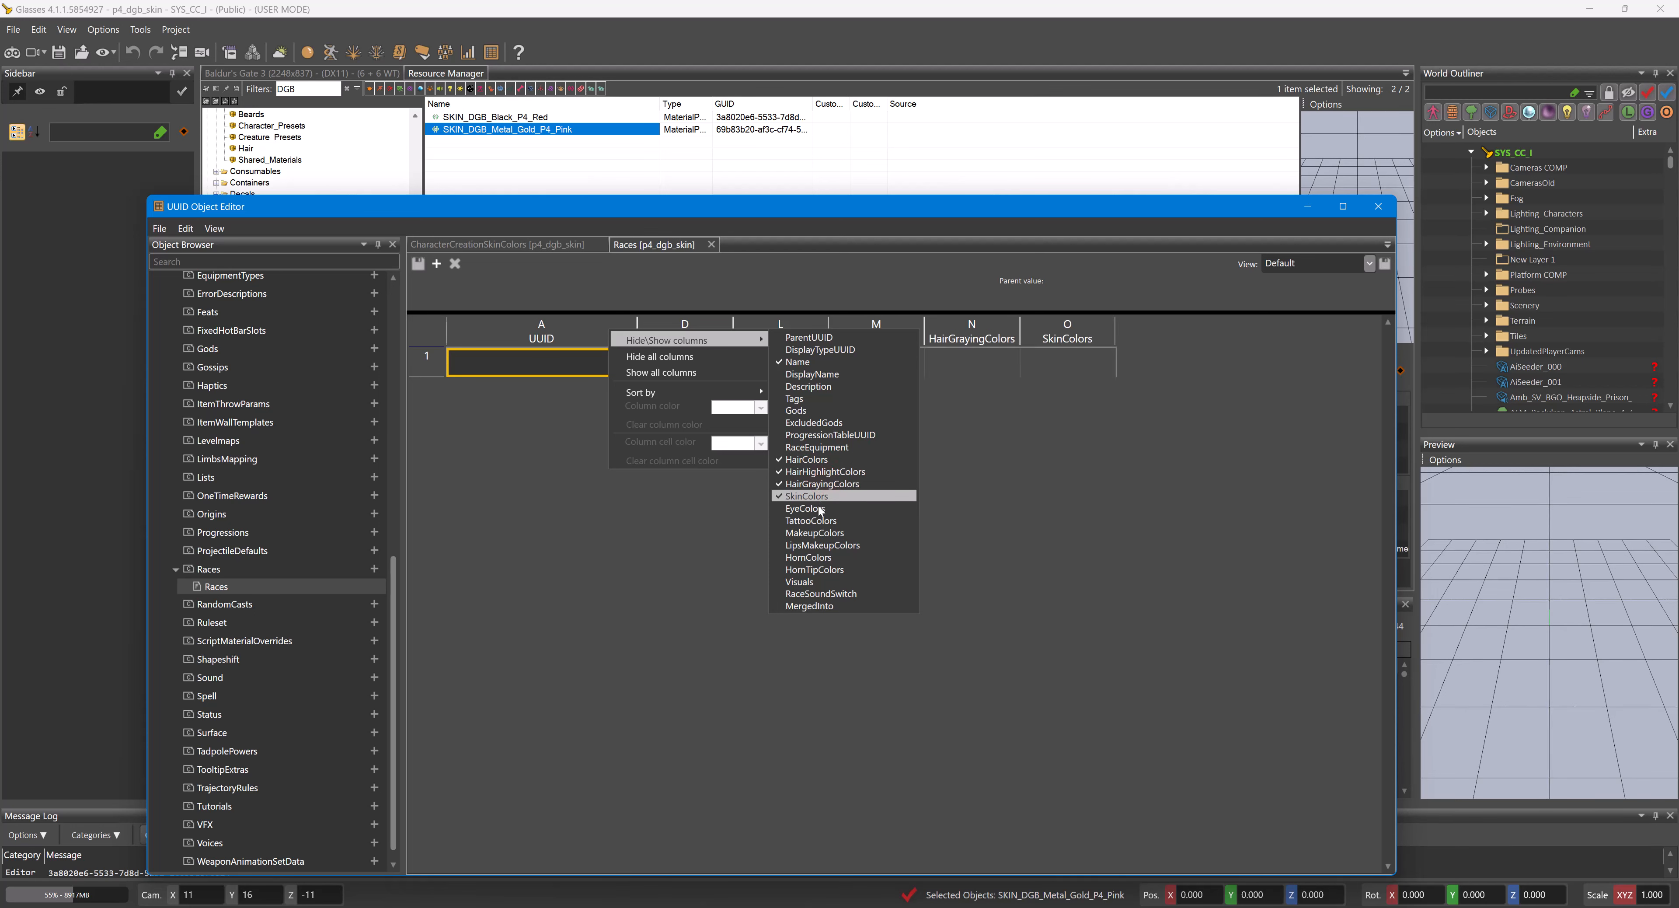
- Also show the EyeColors, TattooColors, MakeupColors, LipsMakeupColors, HornColors, HornTipColors, Visuals and MergedInto columns
{"action": "left_click", "coordinate": [822, 508]}
{"action": "left_click", "coordinate": [822, 522]}
{"action": "left_click", "coordinate": [822, 532]}
{"action": "left_click", "coordinate": [822, 545]}
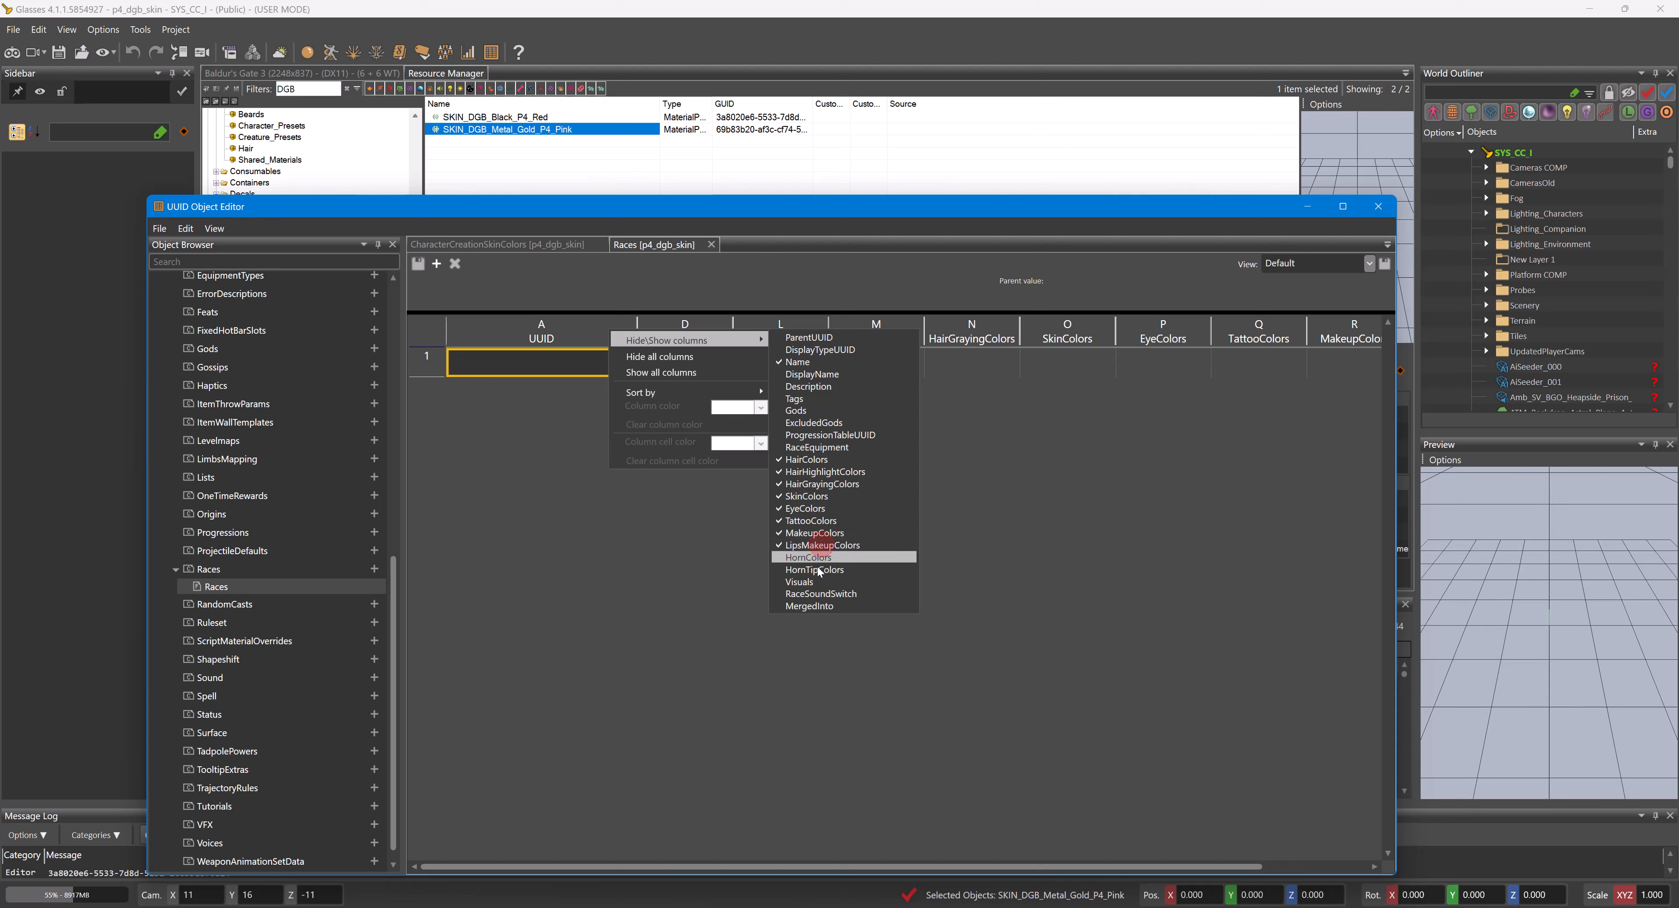
{"action": "left_click", "coordinate": [822, 557]}
{"action": "left_click", "coordinate": [823, 570]}
{"action": "left_click", "coordinate": [824, 582]}
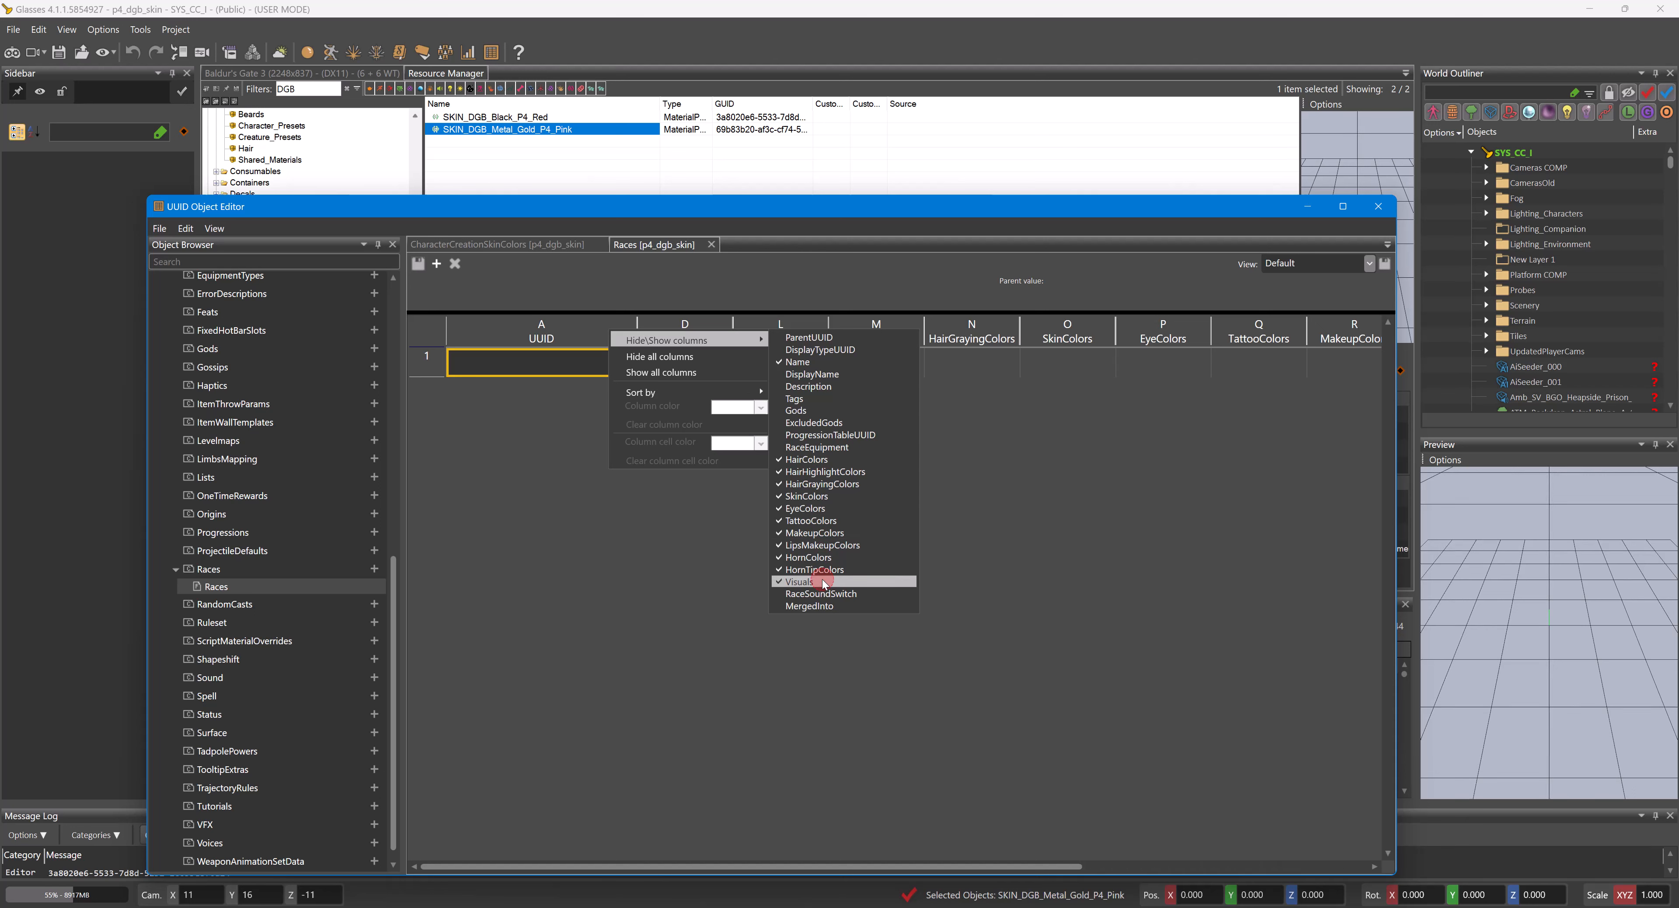
{"action": "left_click", "coordinate": [811, 605]}
{"action": "left_click", "coordinate": [1143, 418]}
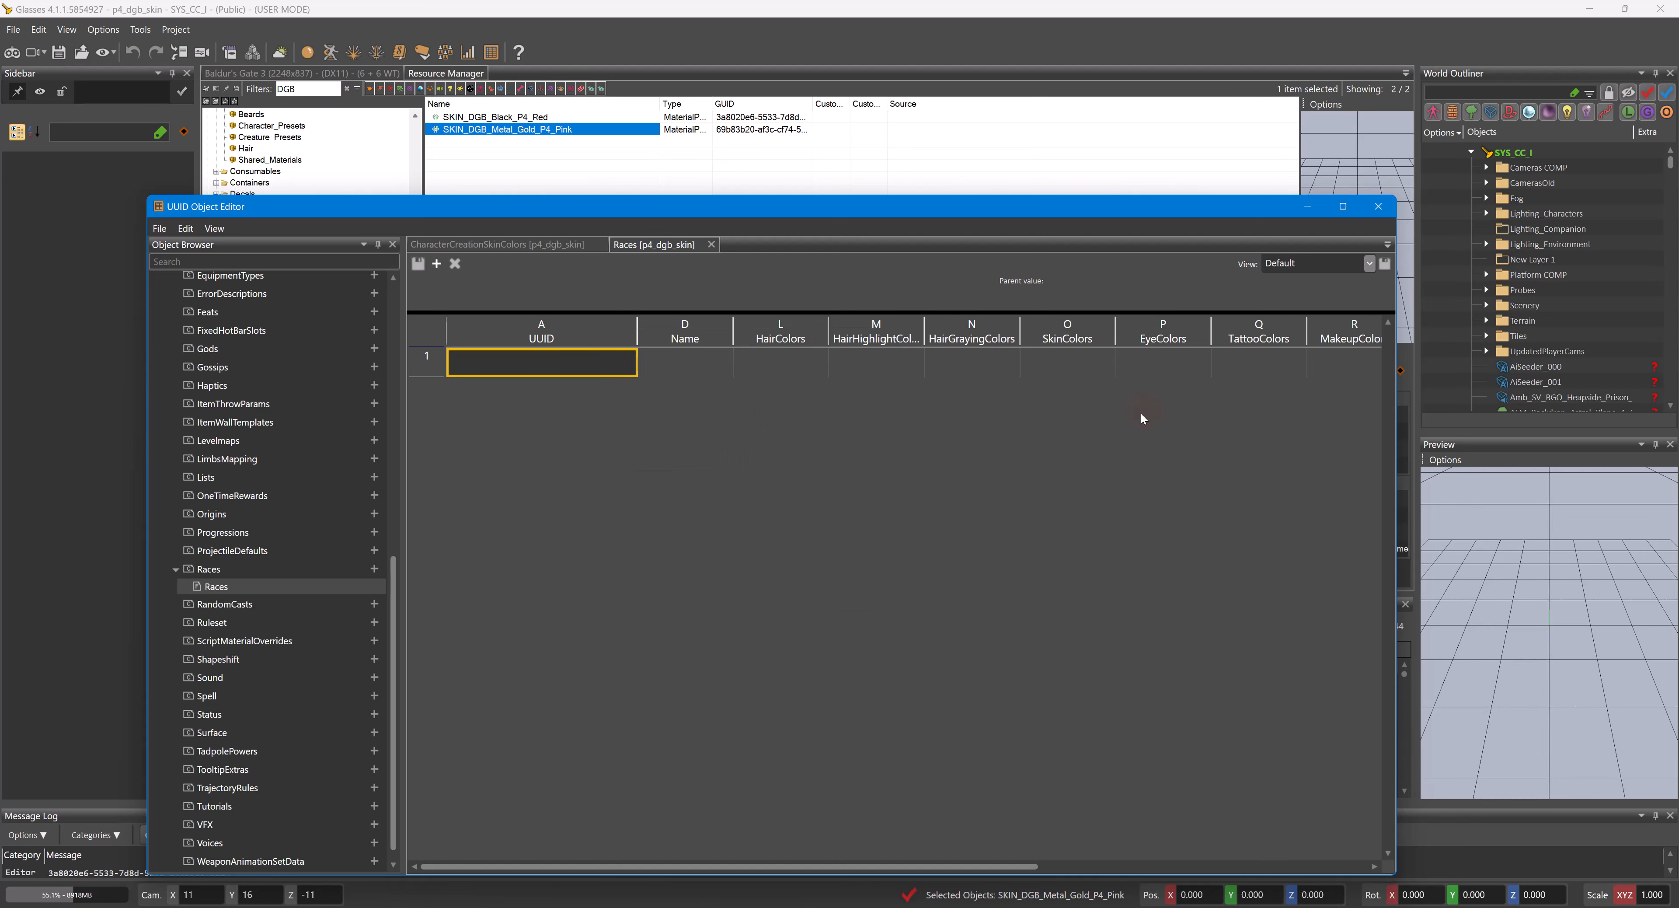
- Widen the editor window and name the Races column view CC_Colours_all
{"action": "left_click_drag", "start_coordinate": [1392, 360], "coordinate": [1666, 361]}
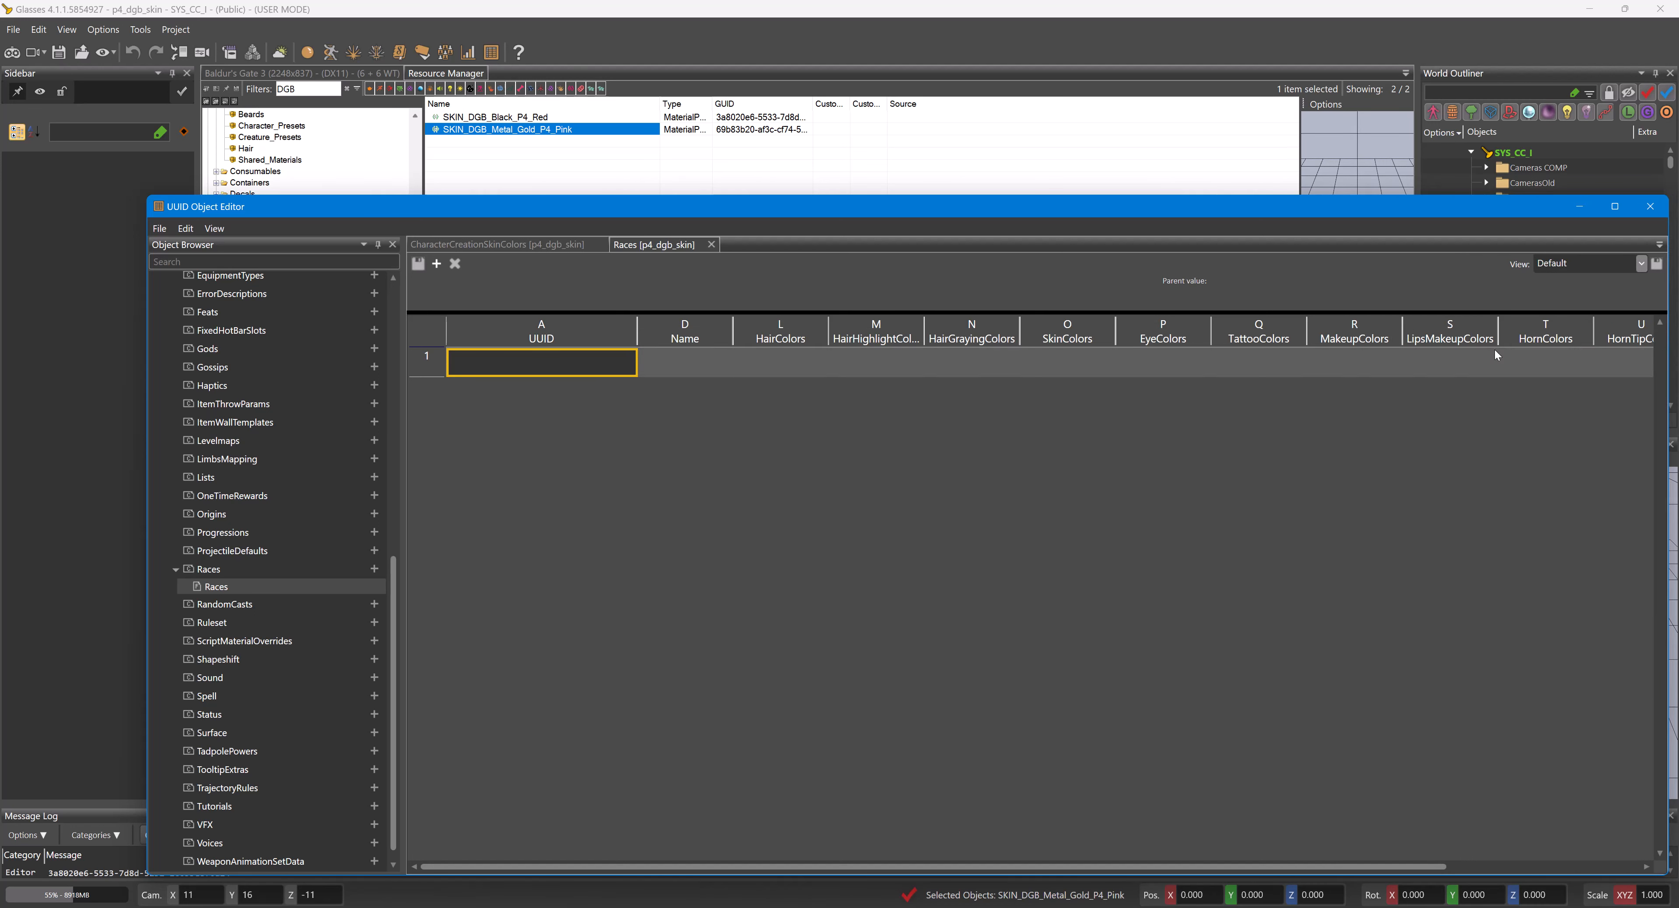
{"action": "left_click_drag", "start_coordinate": [847, 868], "coordinate": [1041, 840]}
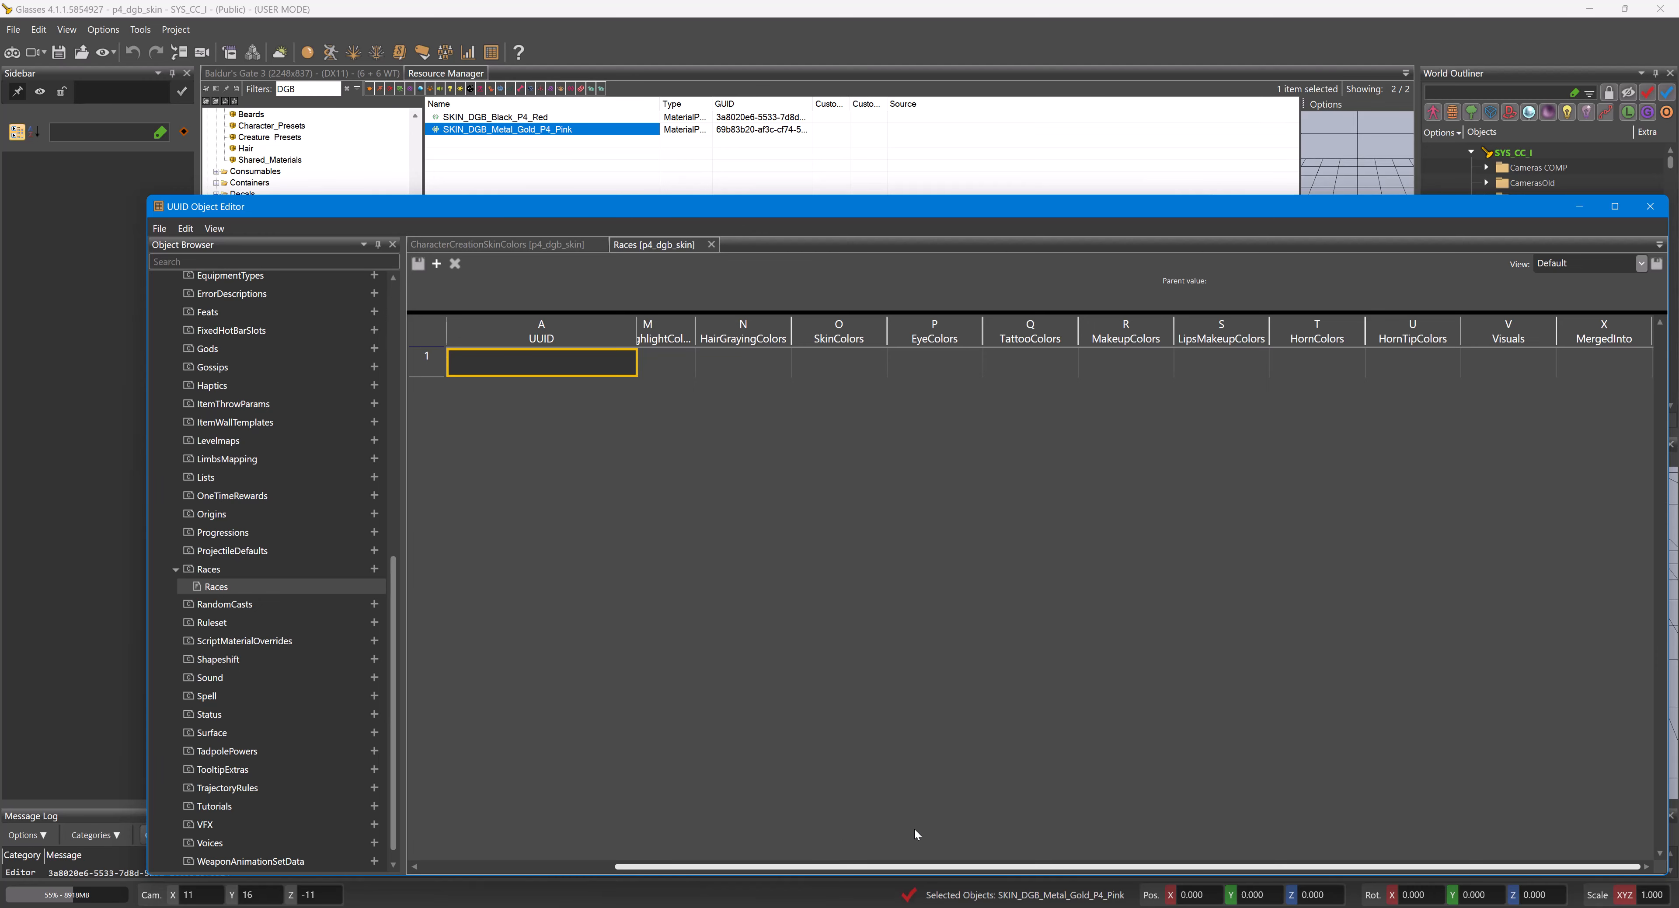
{"action": "left_click_drag", "start_coordinate": [914, 832], "coordinate": [781, 828]}
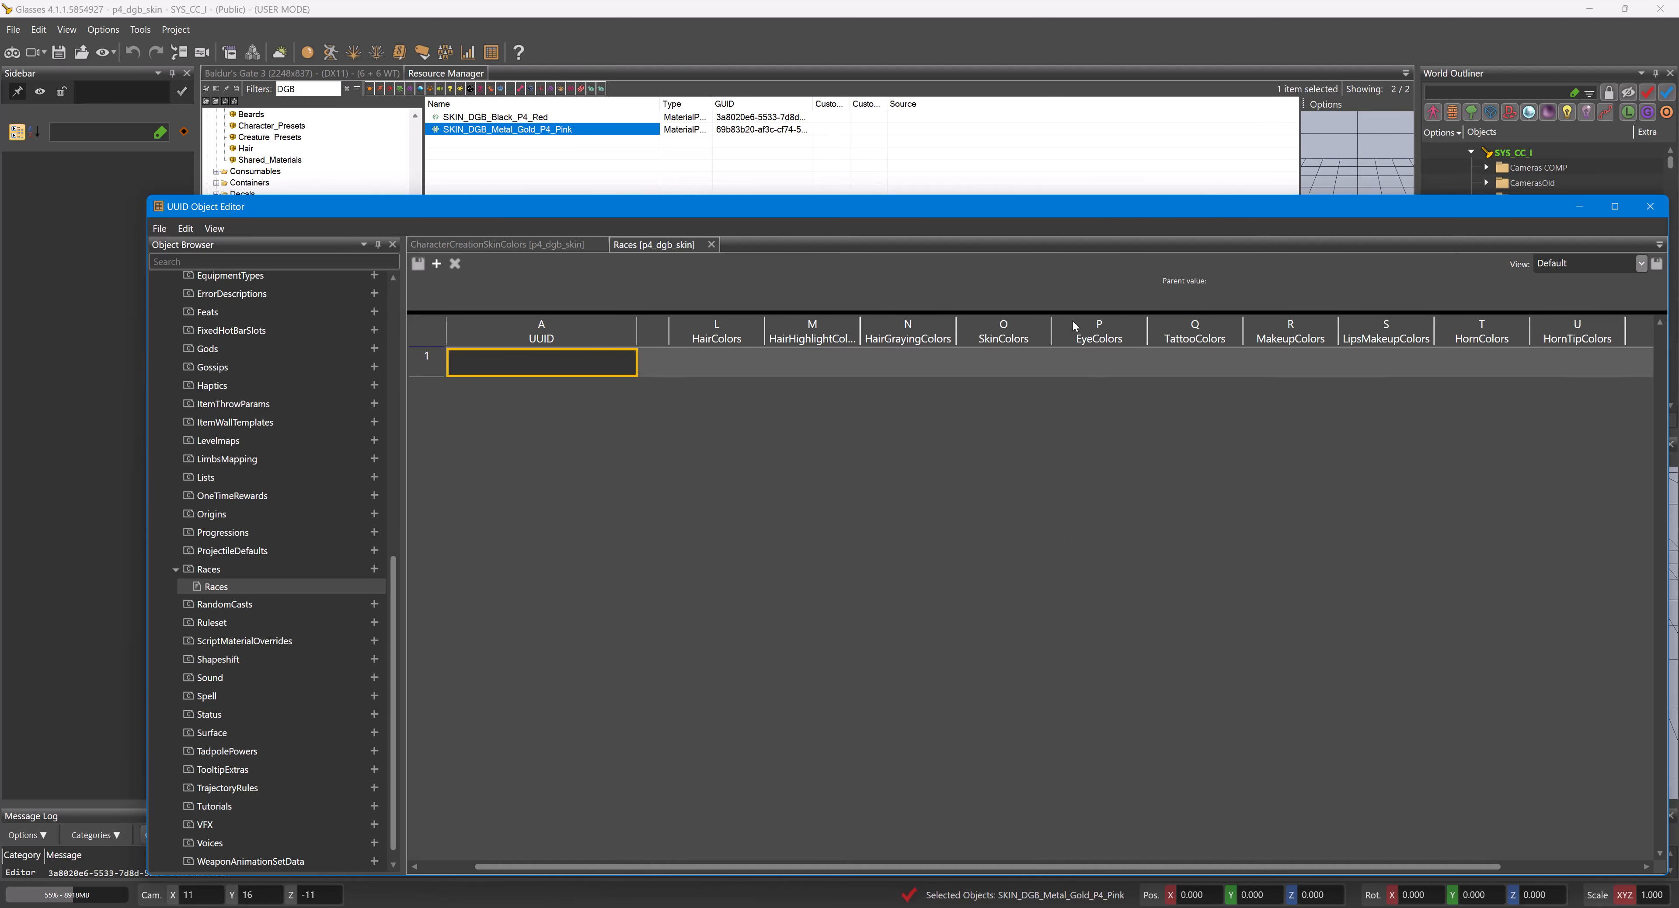
{"action": "left_click_drag", "start_coordinate": [1057, 870], "coordinate": [1199, 868]}
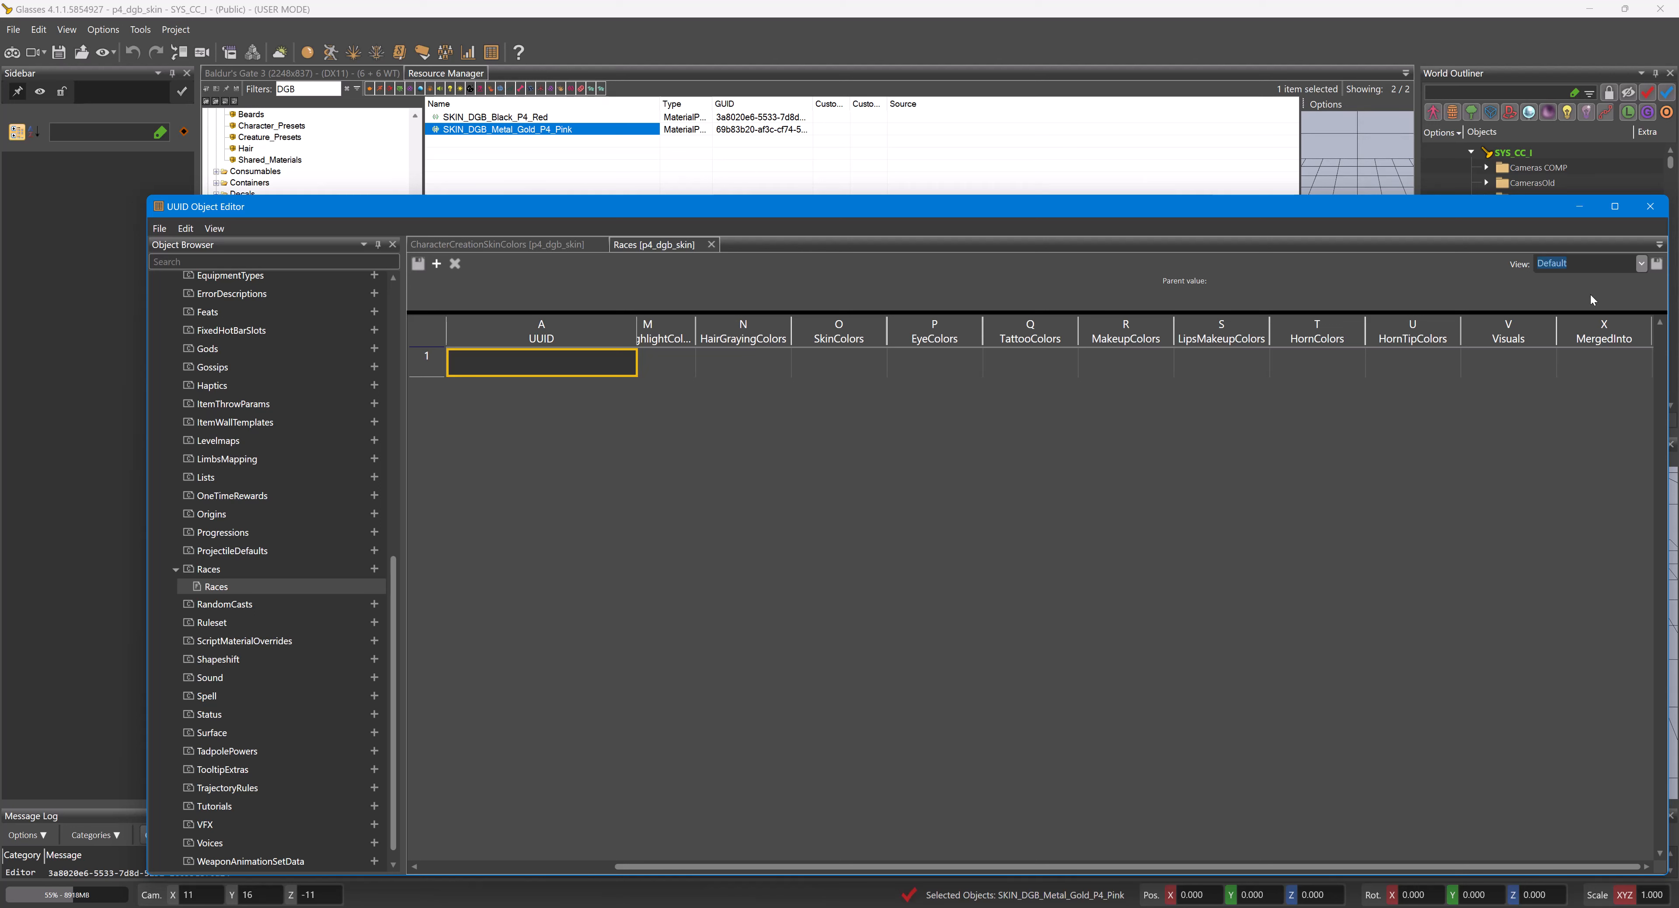
{"action": "type", "text": "CC_Colours_all"}
- Hide the HairColors, HairHighlightColors, HairGrayingColors, EyeColors, TattooColors, MakeupColors, LipsMakeupColors, HornColors, HornTipColors and Visuals columns of the Races table
{"action": "right_click", "coordinate": [754, 343]}
{"action": "mouse_move", "coordinate": [814, 355]}
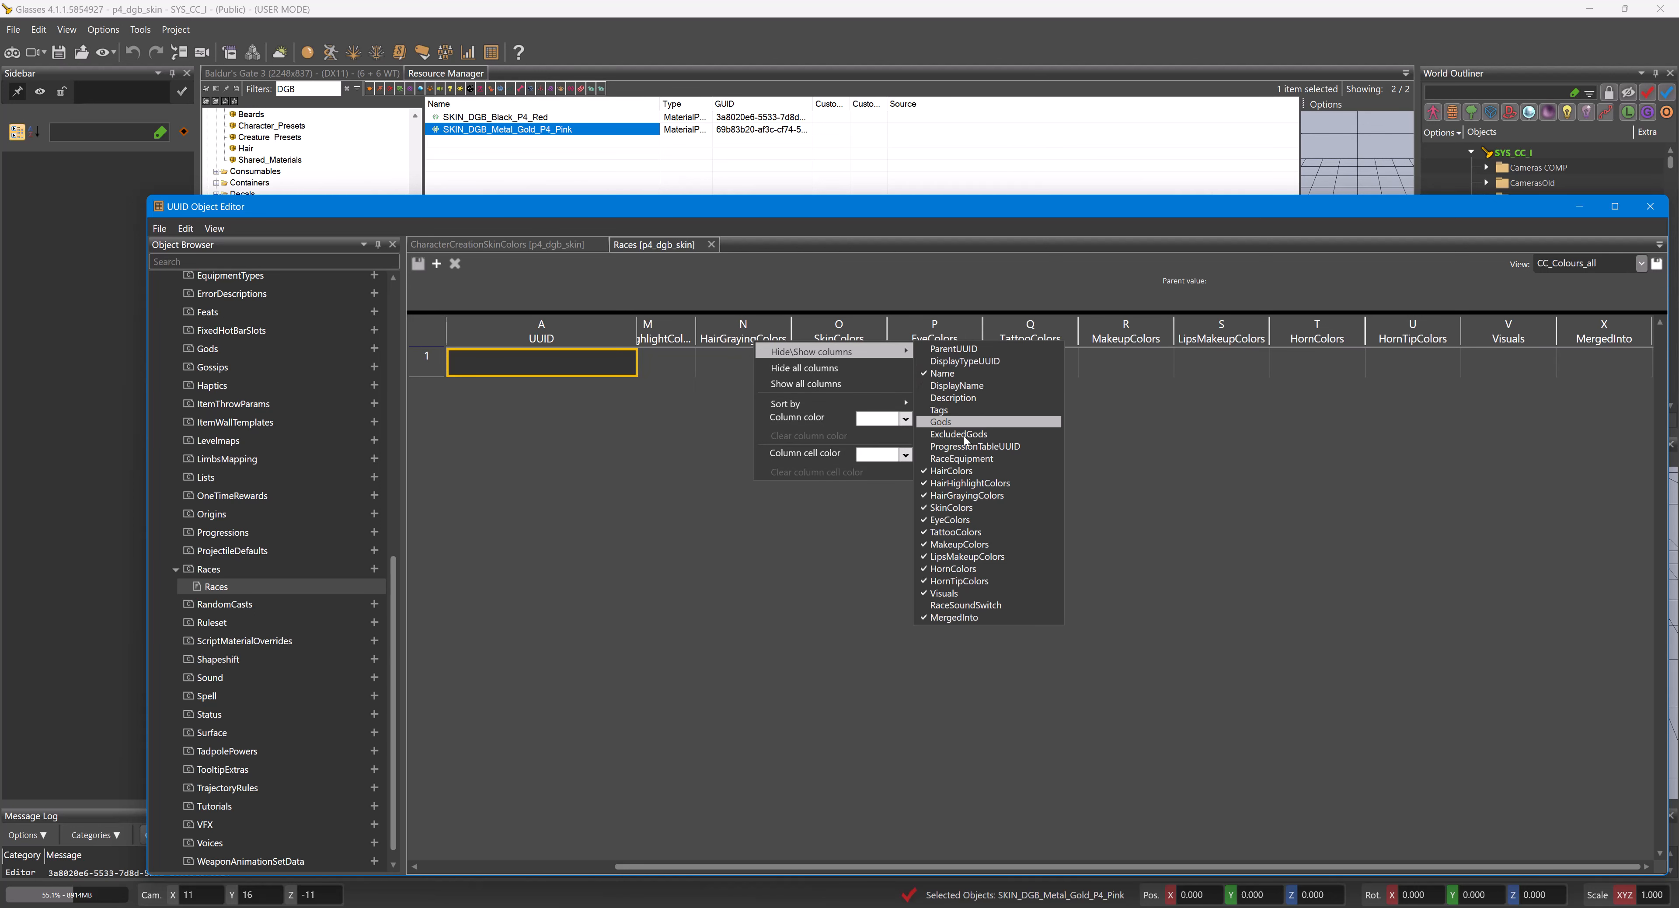
{"action": "left_click", "coordinate": [974, 482]}
{"action": "left_click", "coordinate": [981, 495]}
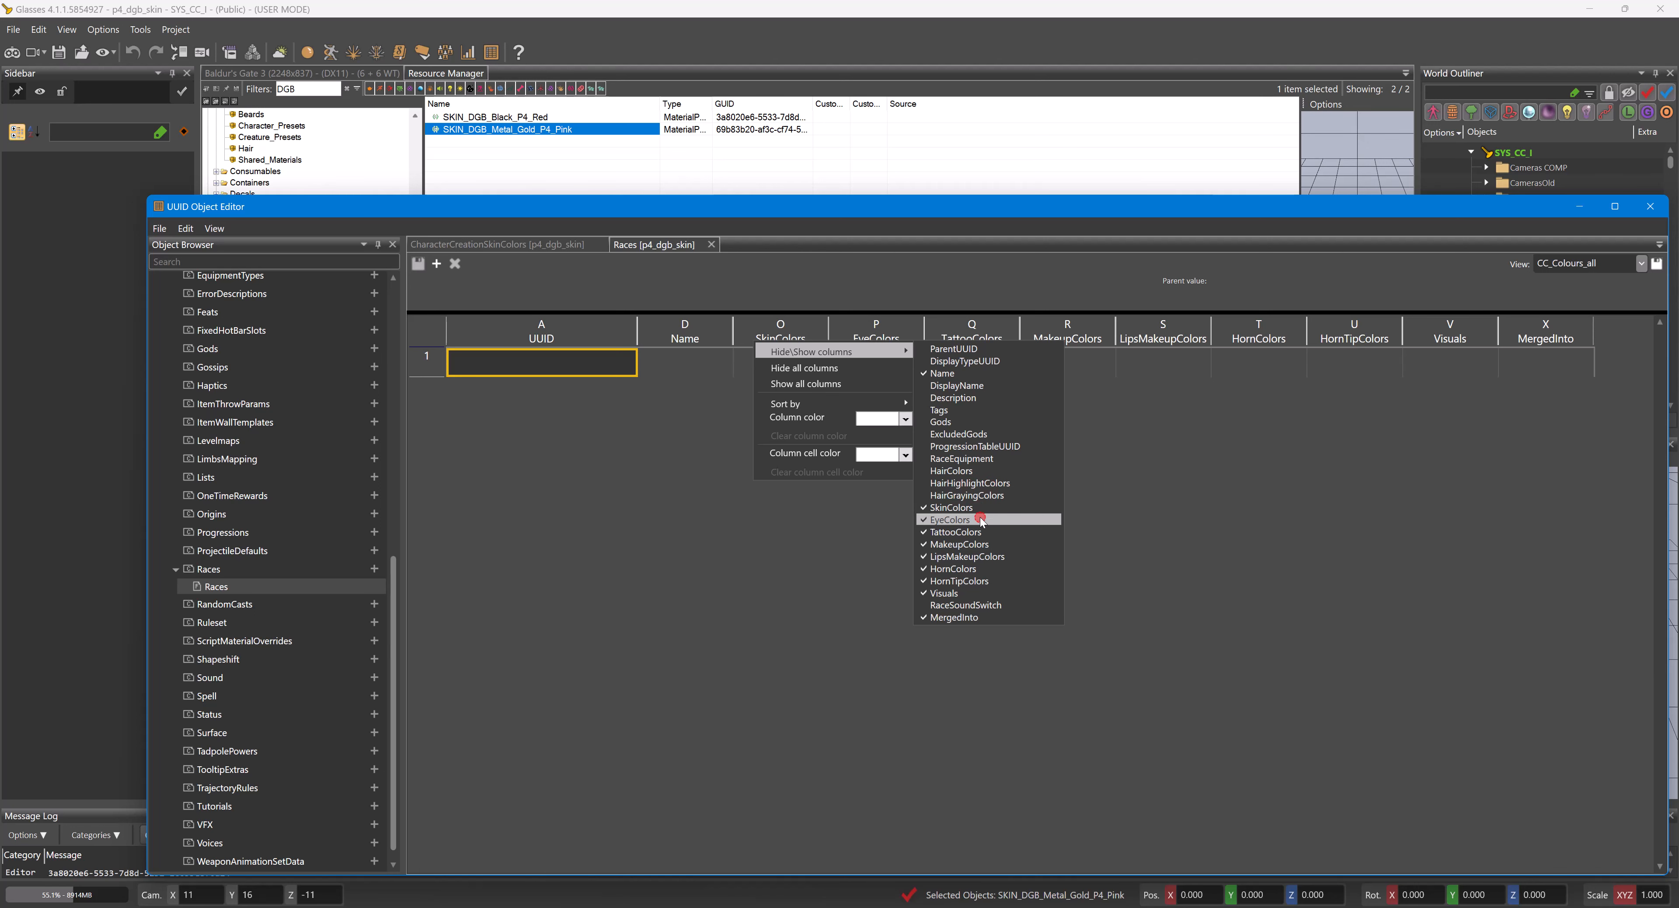
{"action": "left_click", "coordinate": [980, 520]}
{"action": "left_click", "coordinate": [981, 532]}
{"action": "left_click", "coordinate": [981, 544]}
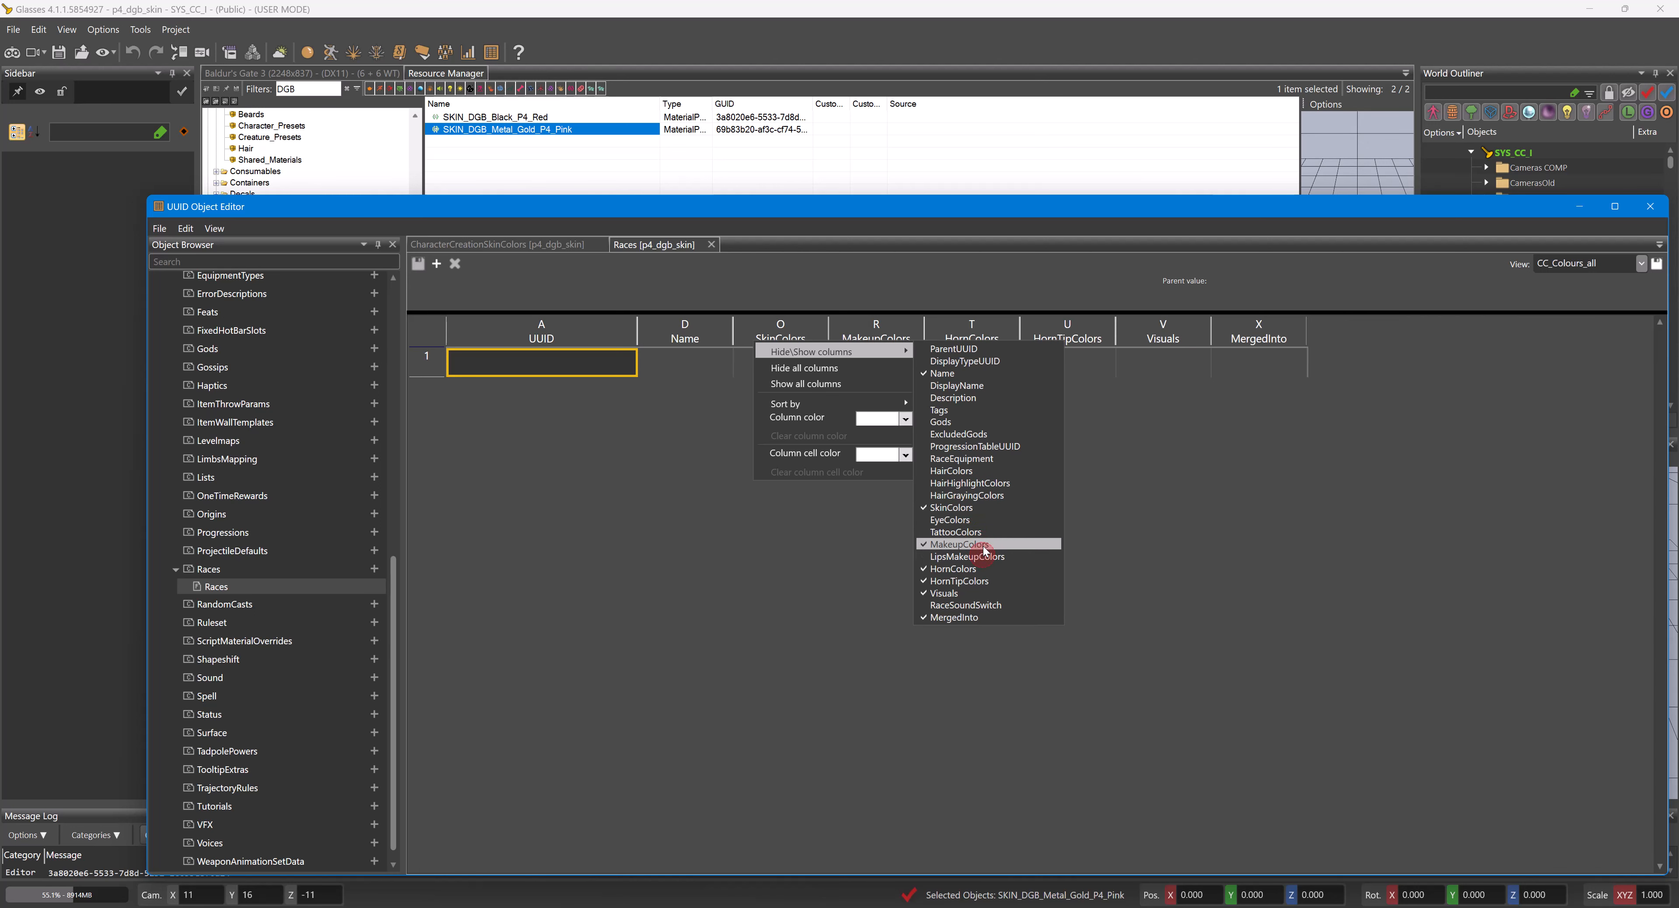
{"action": "left_click", "coordinate": [981, 556]}
{"action": "left_click", "coordinate": [981, 568]}
{"action": "left_click", "coordinate": [984, 581]}
{"action": "left_click", "coordinate": [981, 593]}
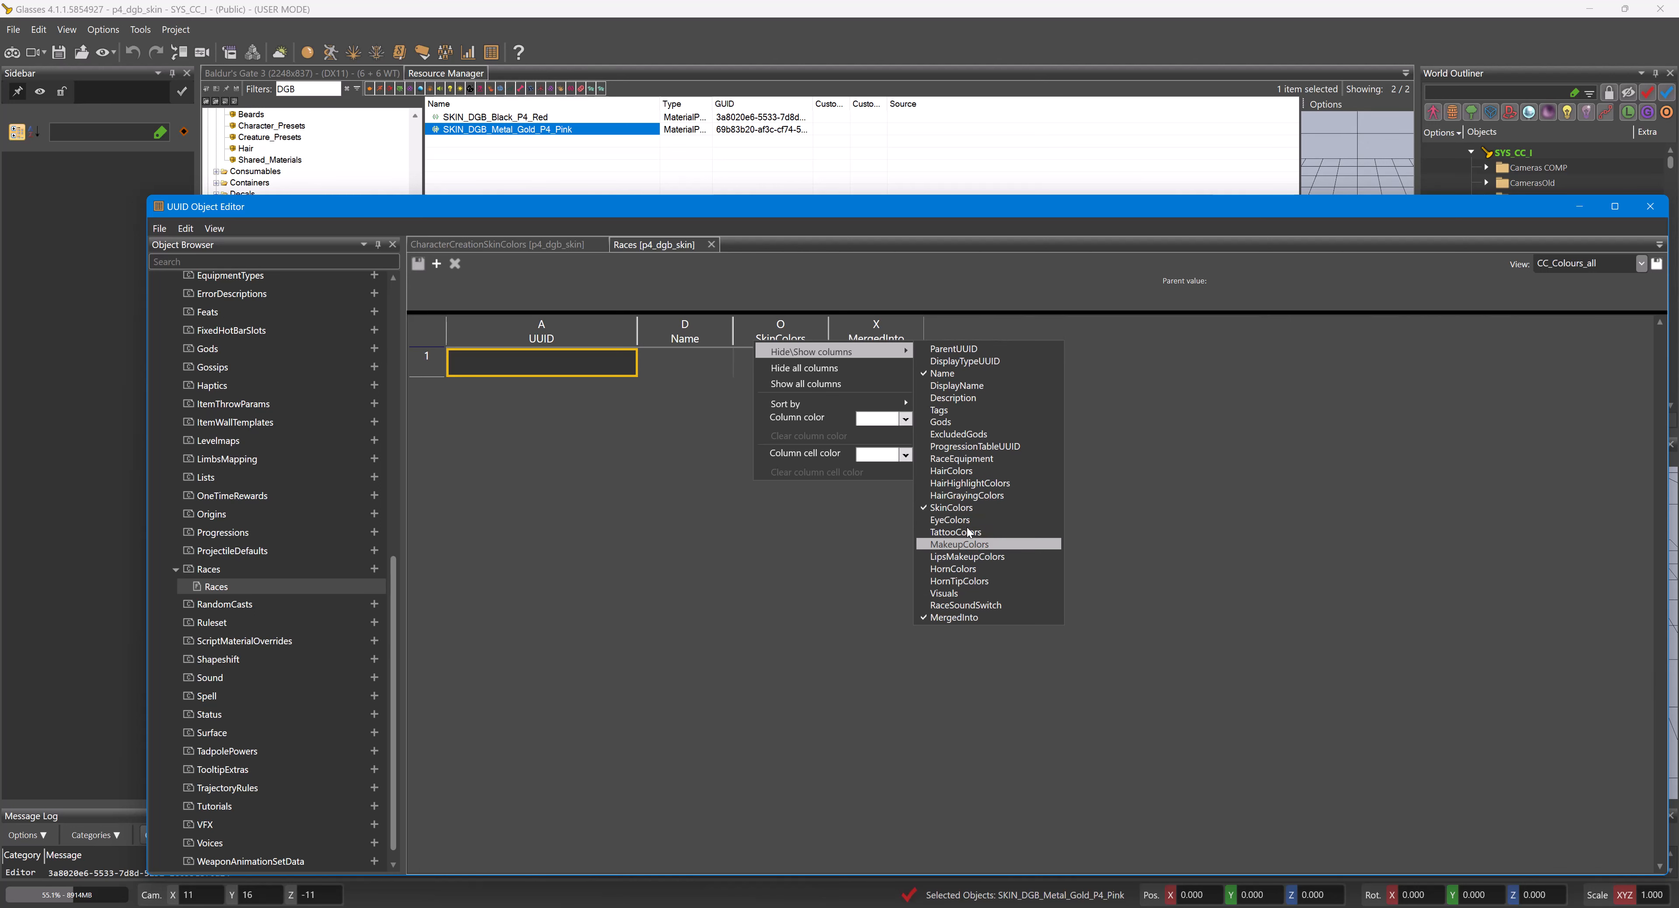
- Show the EyeColors and HairColors columns of the Races table again and save the column view as CC_Colours_LSF
{"action": "left_click", "coordinate": [965, 520]}
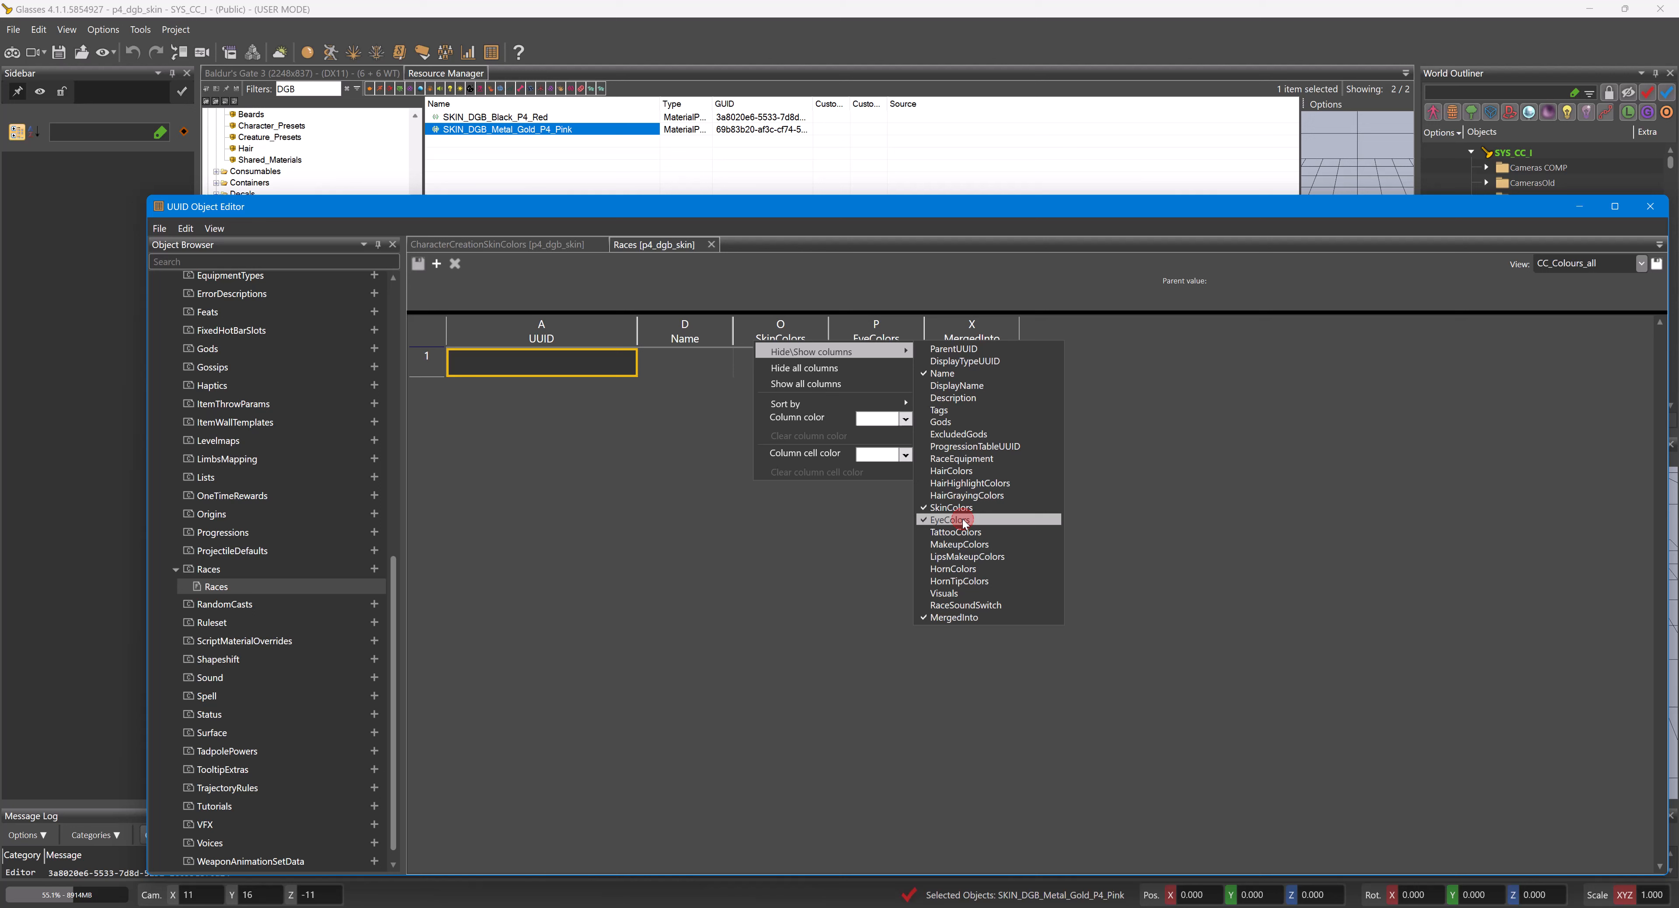
{"action": "left_click", "coordinate": [968, 471]}
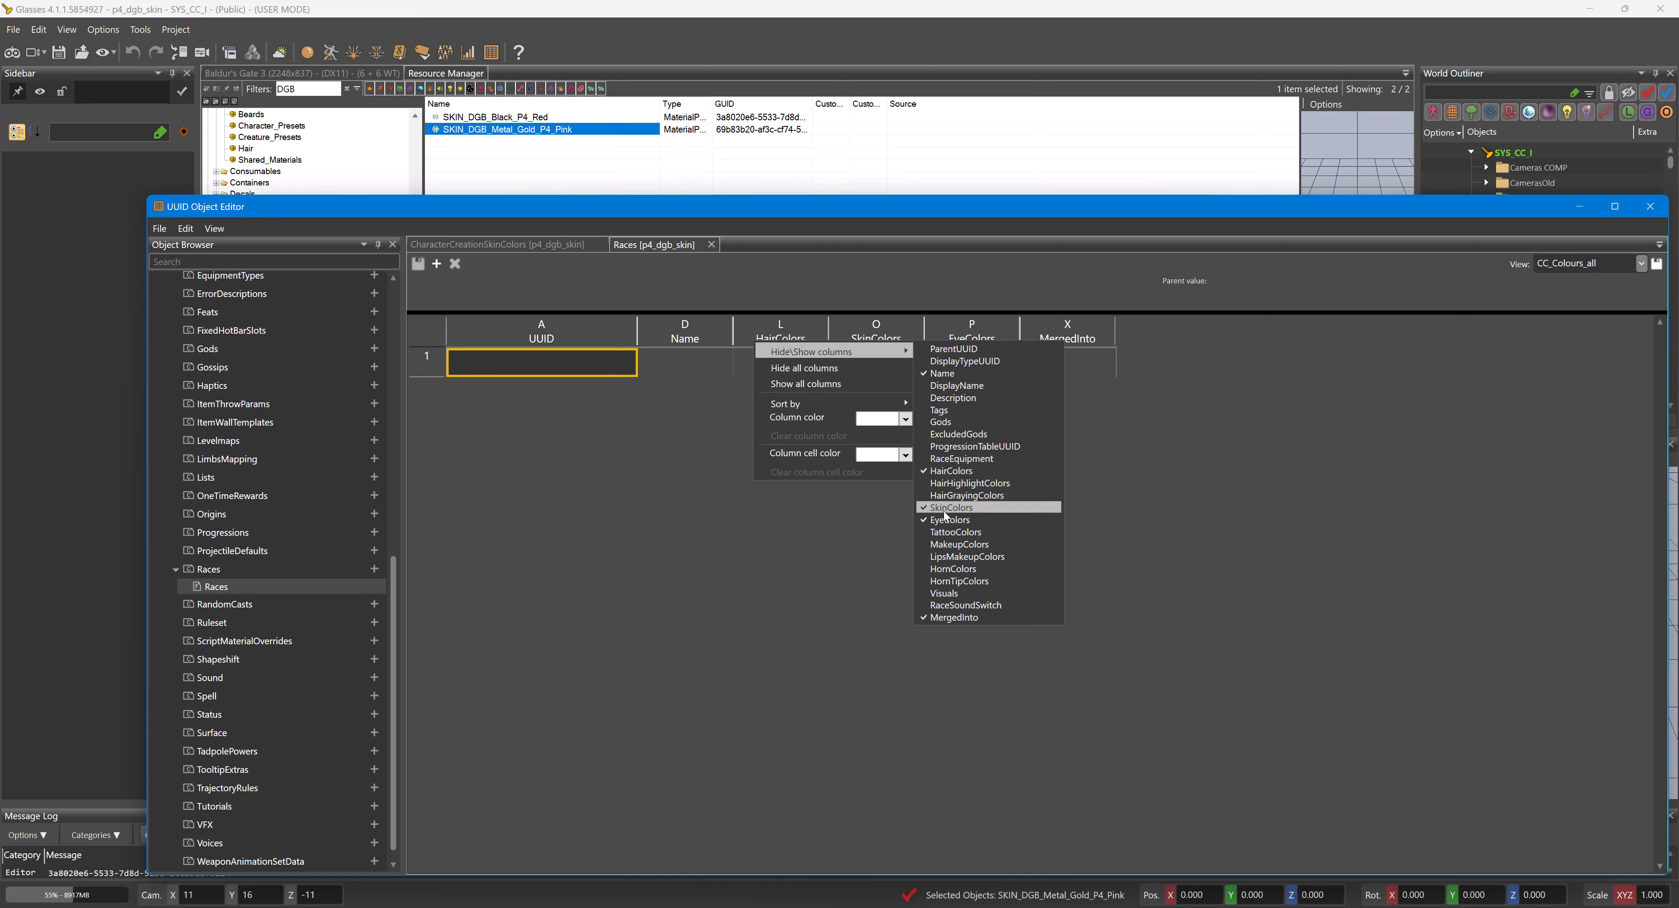
{"action": "left_click", "coordinate": [1183, 438]}
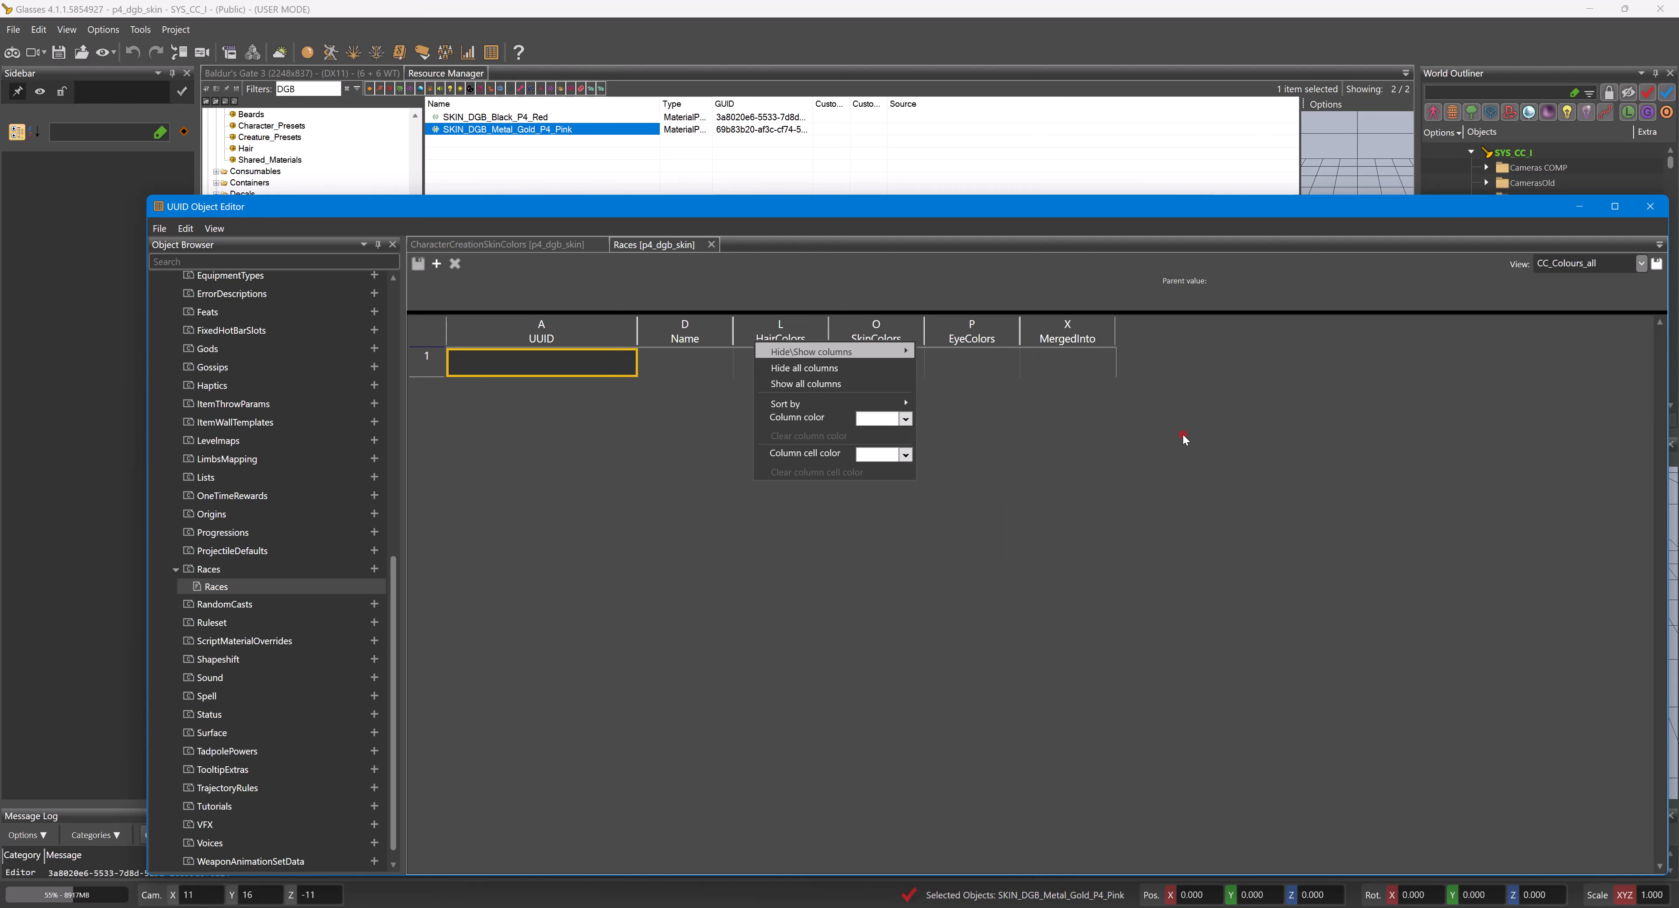
{"action": "left_click", "coordinate": [1601, 264]}
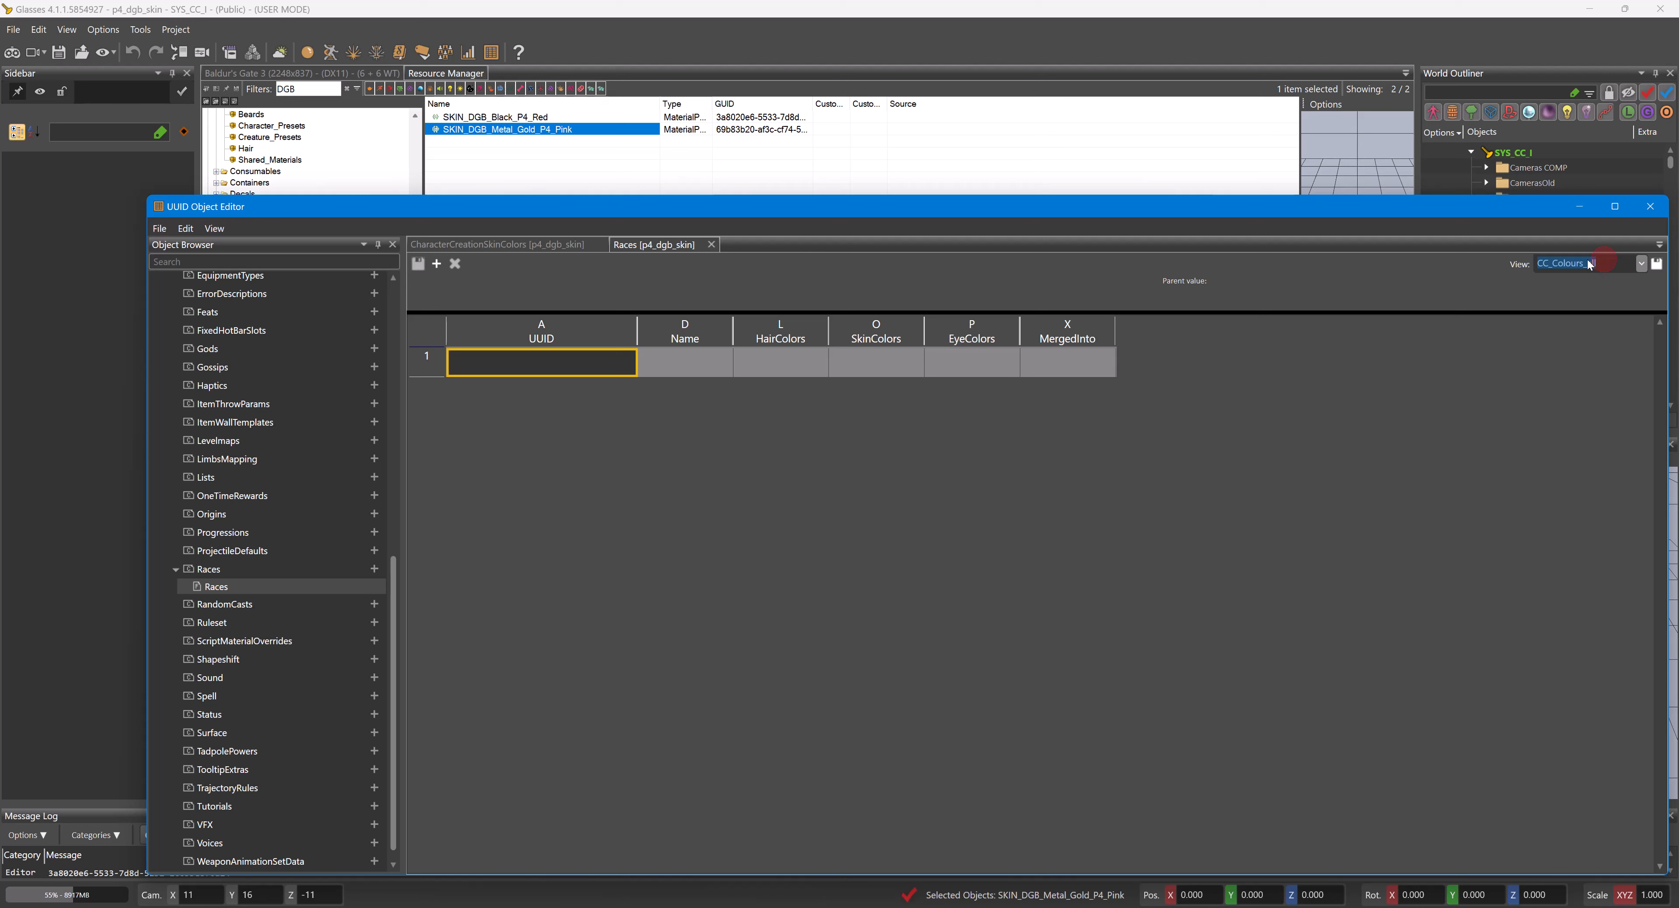
{"action": "left_click", "coordinate": [1582, 263]}
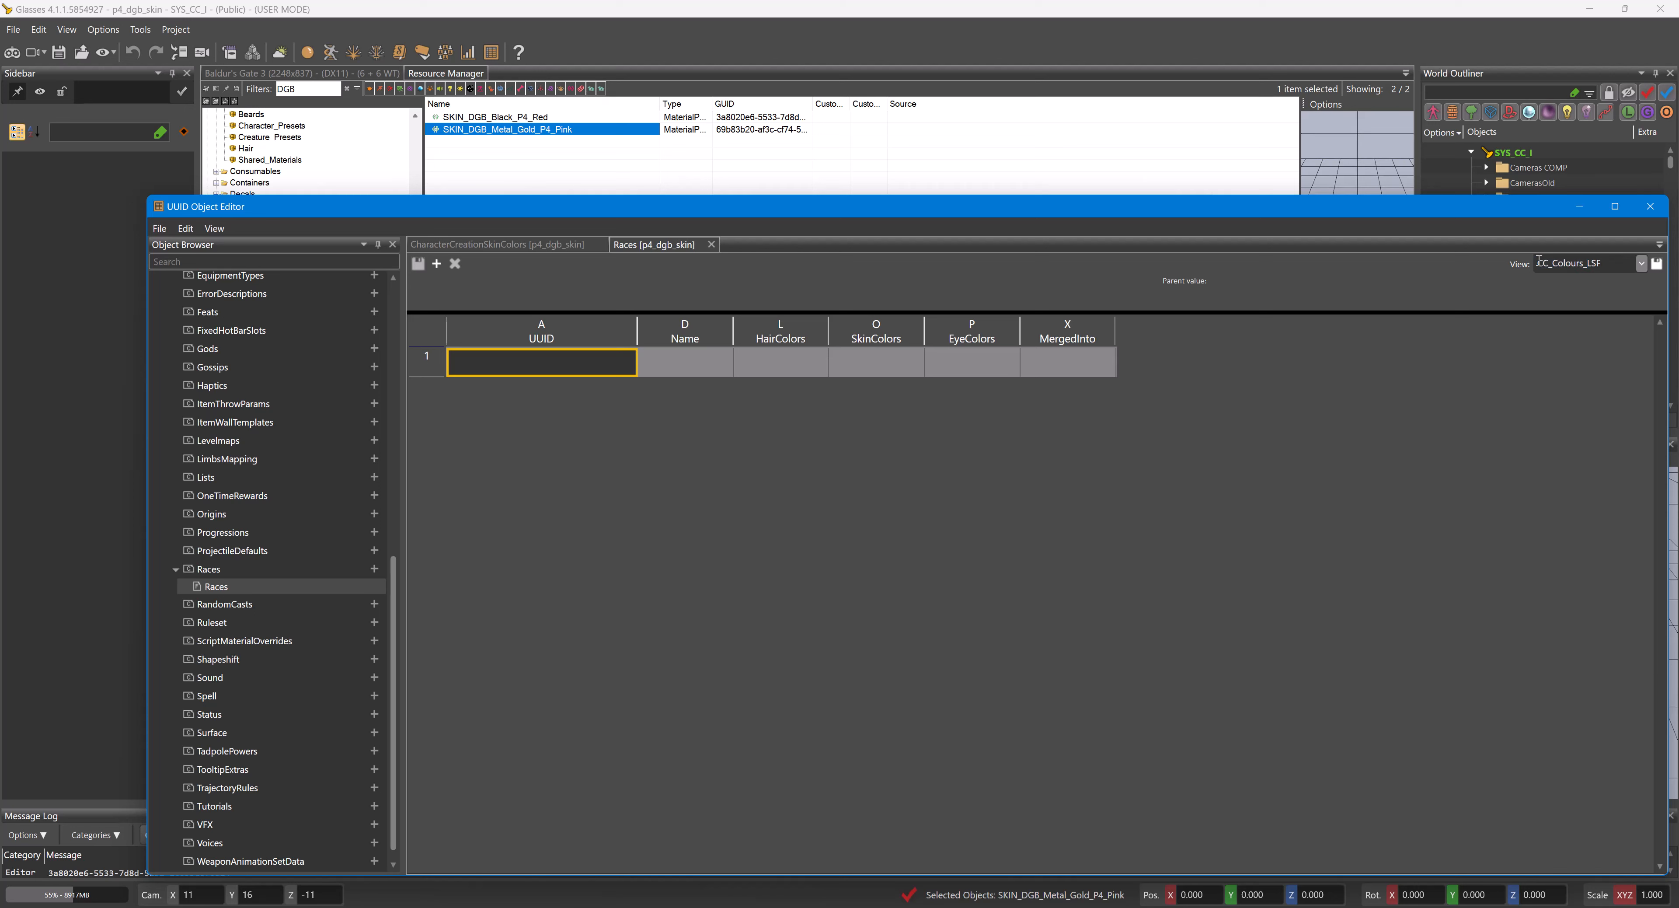
- Switch the Races table between the CC_Colours_all and CC_Colours_LSF column views to compare them, ending on CC_Colours_LSF
{"action": "left_click", "coordinate": [1642, 263]}
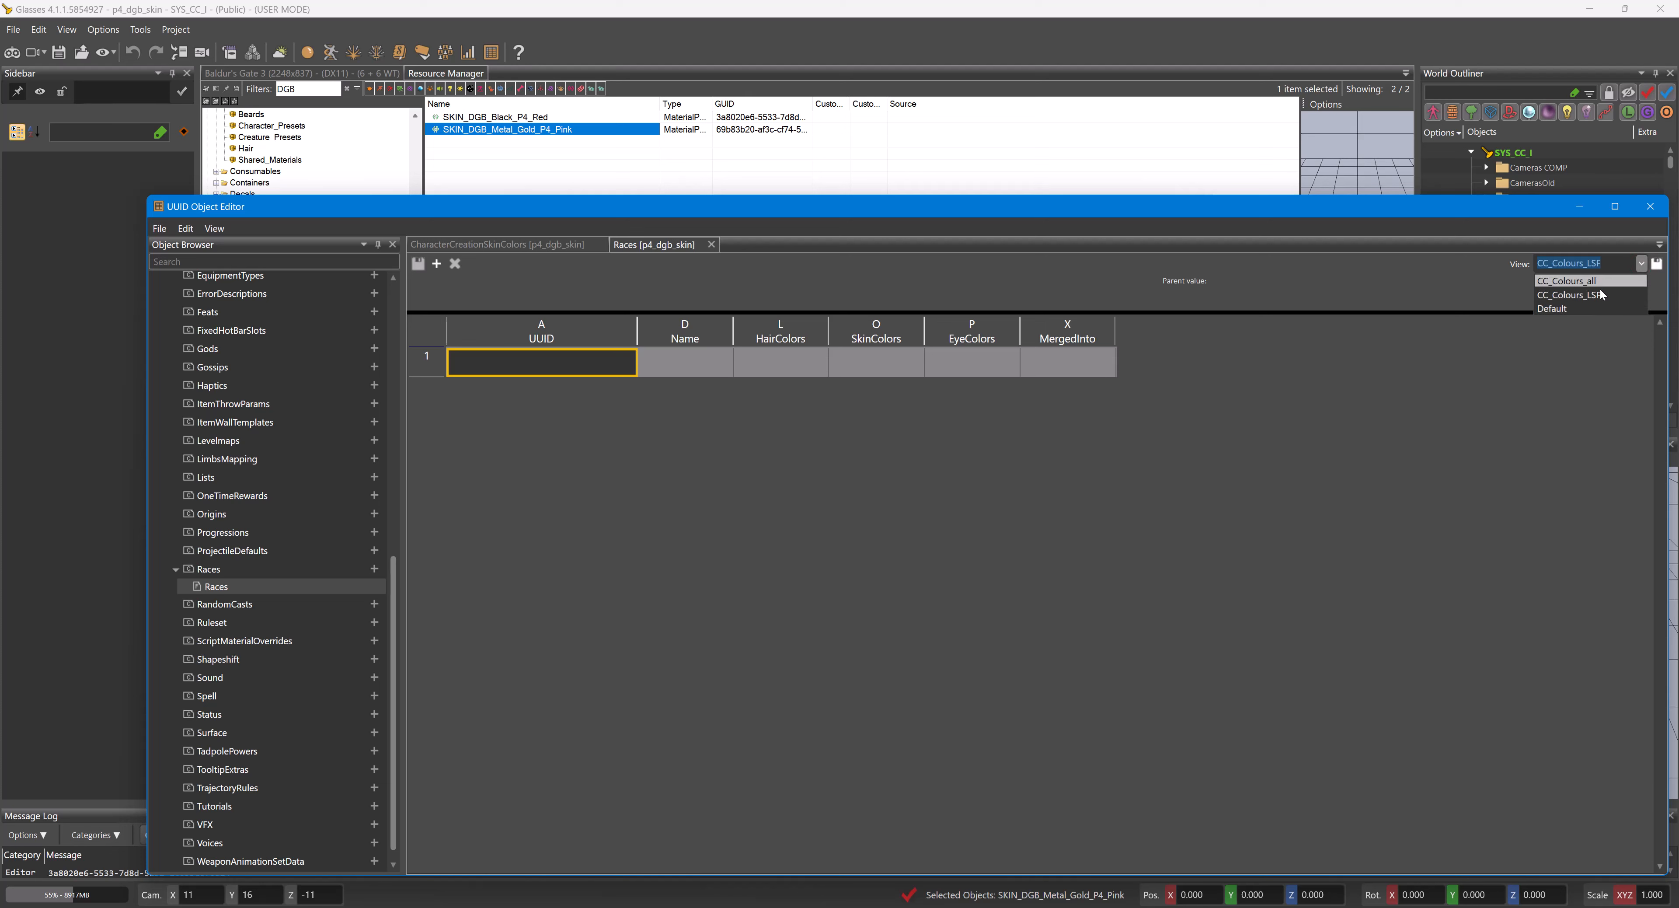
{"action": "left_click", "coordinate": [1601, 288]}
{"action": "left_click", "coordinate": [1642, 263]}
{"action": "left_click", "coordinate": [1590, 280]}
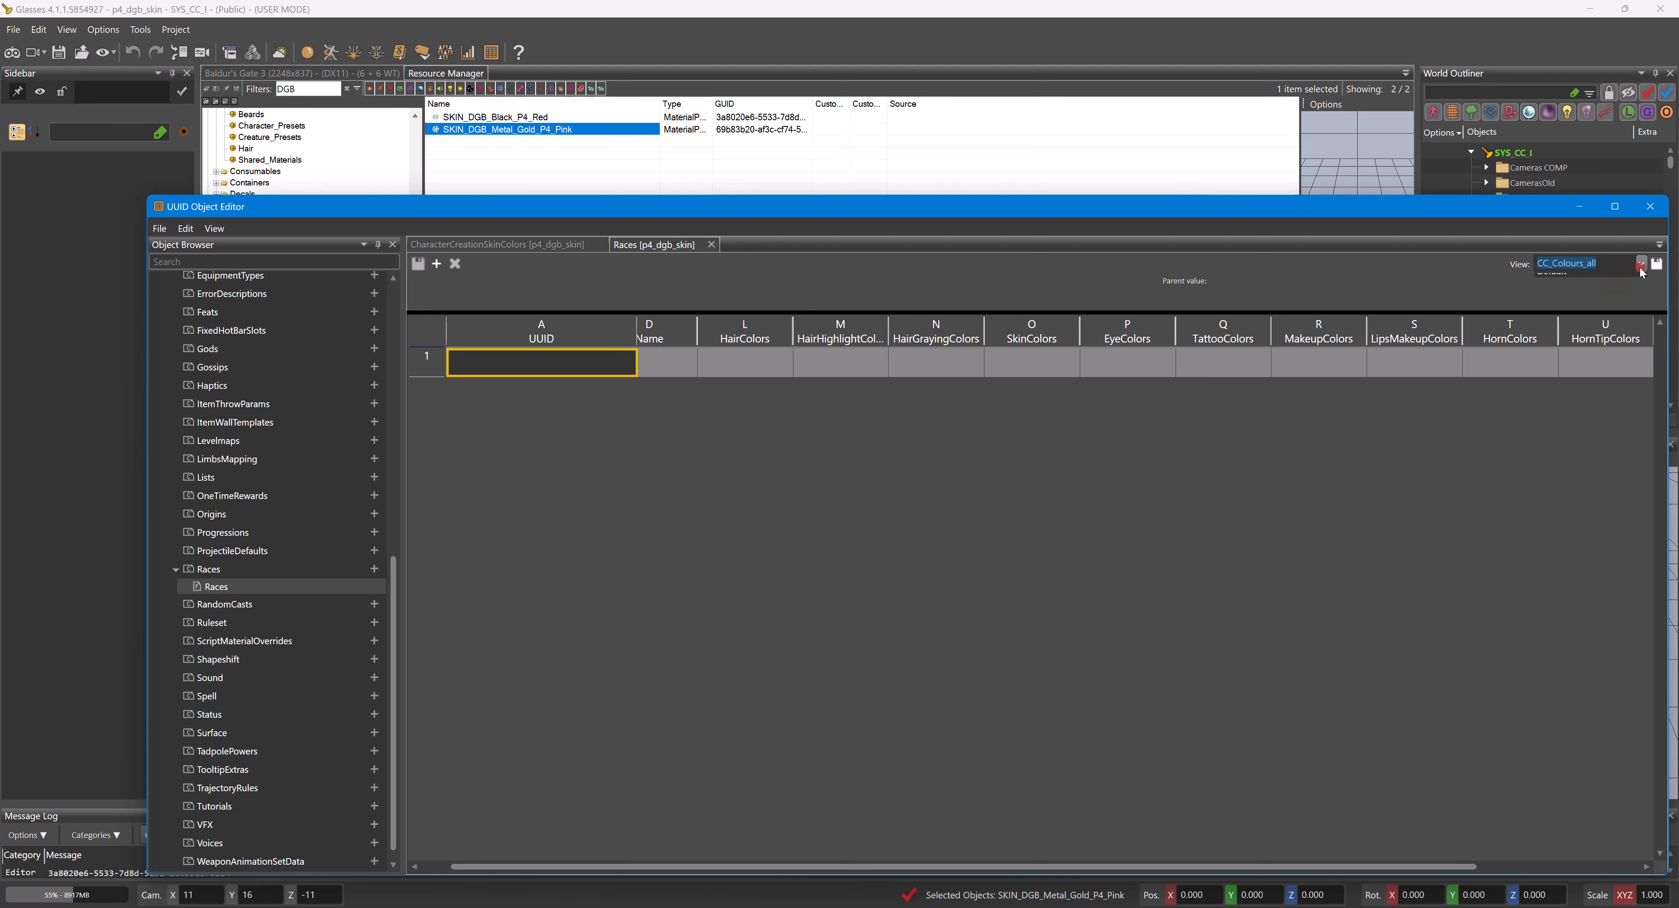
{"action": "left_click", "coordinate": [1642, 262]}
{"action": "left_click", "coordinate": [1620, 295]}
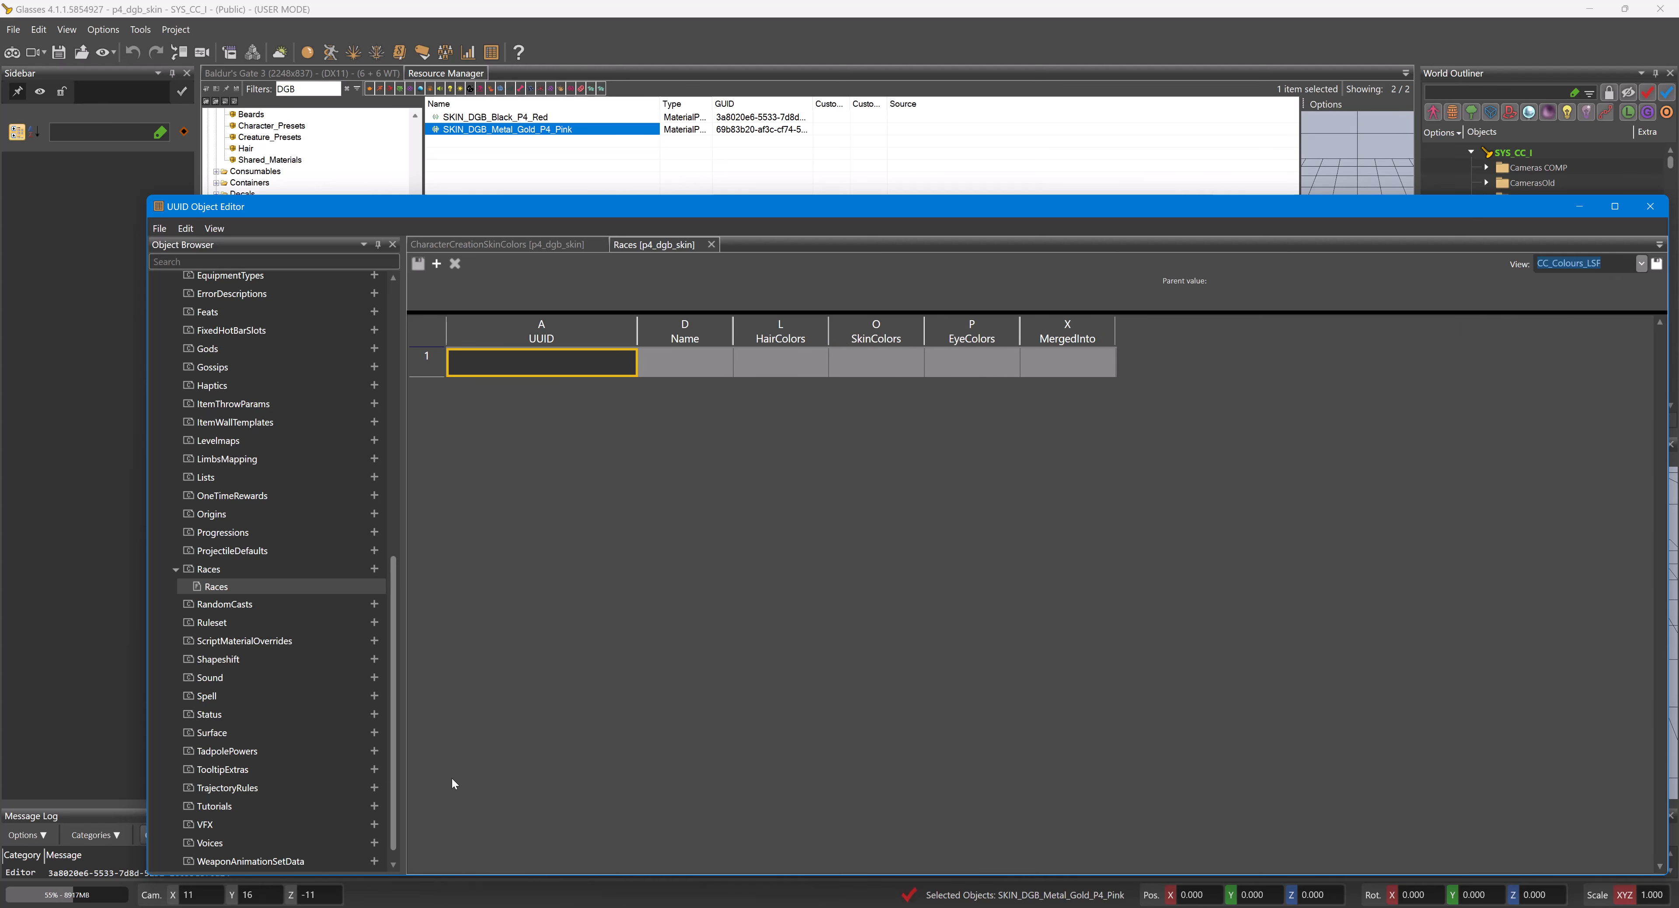
- Widen the Name column of the Races table and start editing the Name cell in row 1
{"action": "left_click_drag", "start_coordinate": [733, 331], "coordinate": [799, 330]}
{"action": "left_click", "coordinate": [748, 367]}
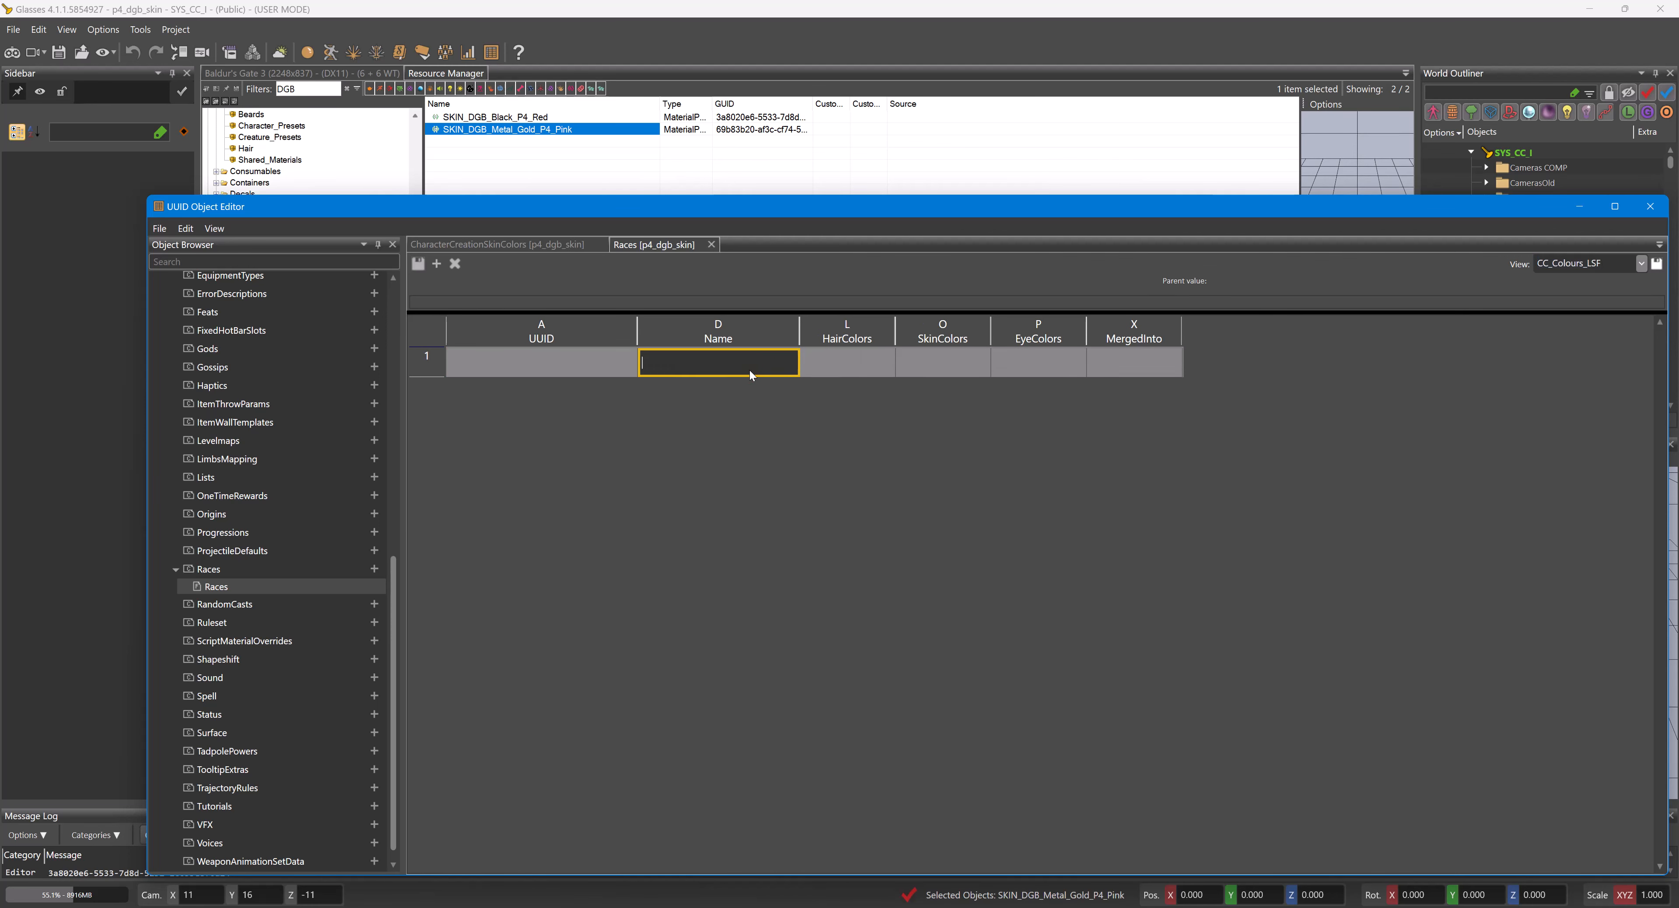